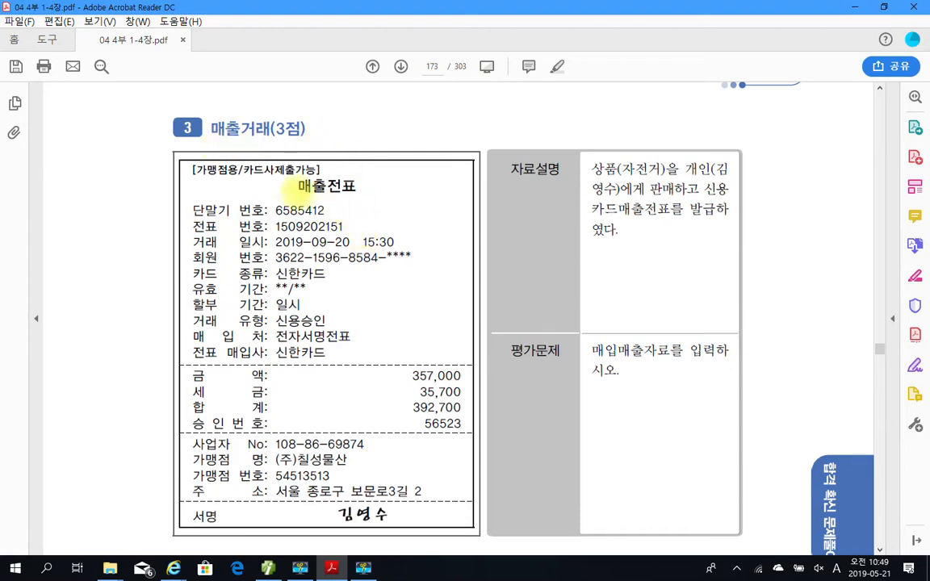
Examine the credit card sales slip in question 3 for its document type, transaction date and total amount.
left_click_drag(179, 160, 285, 191)
left_click_drag(355, 194, 451, 196)
mouse_move(134, 214)
left_mouse_down()
mouse_move(125, 237)
mouse_move(148, 230)
mouse_move(139, 275)
left_mouse_up()
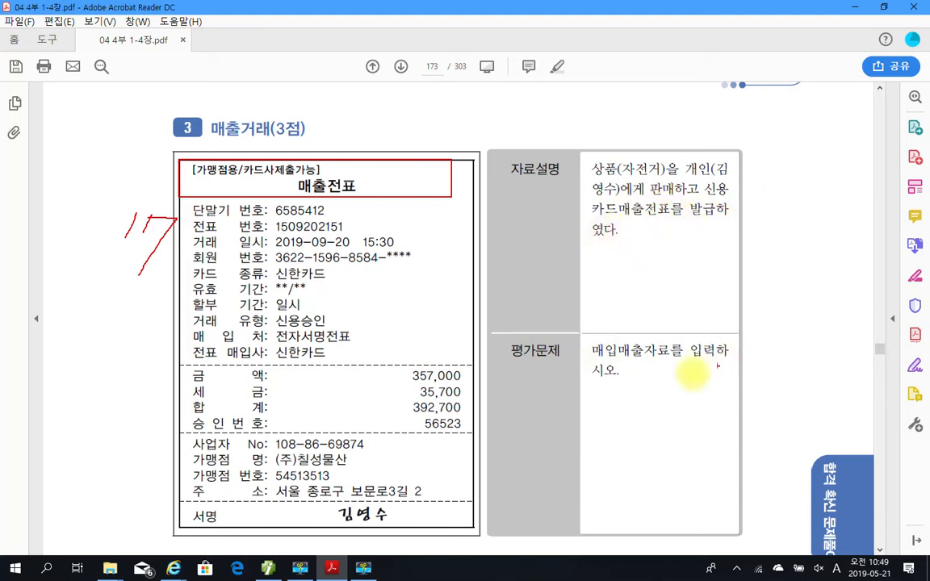
mouse_move(162, 249)
left_mouse_down()
mouse_move(103, 246)
mouse_move(181, 209)
mouse_move(176, 272)
left_mouse_up()
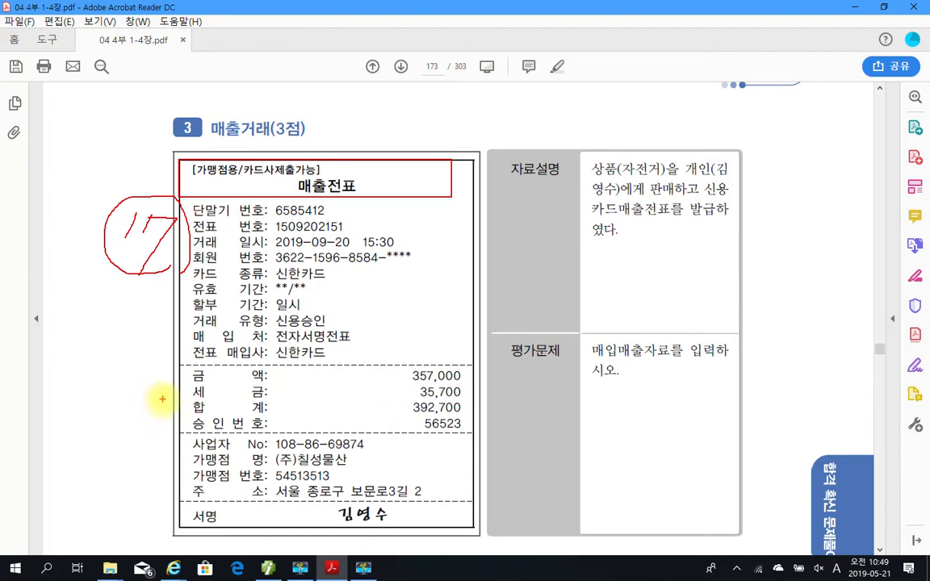
left_click_drag(162, 399, 483, 421)
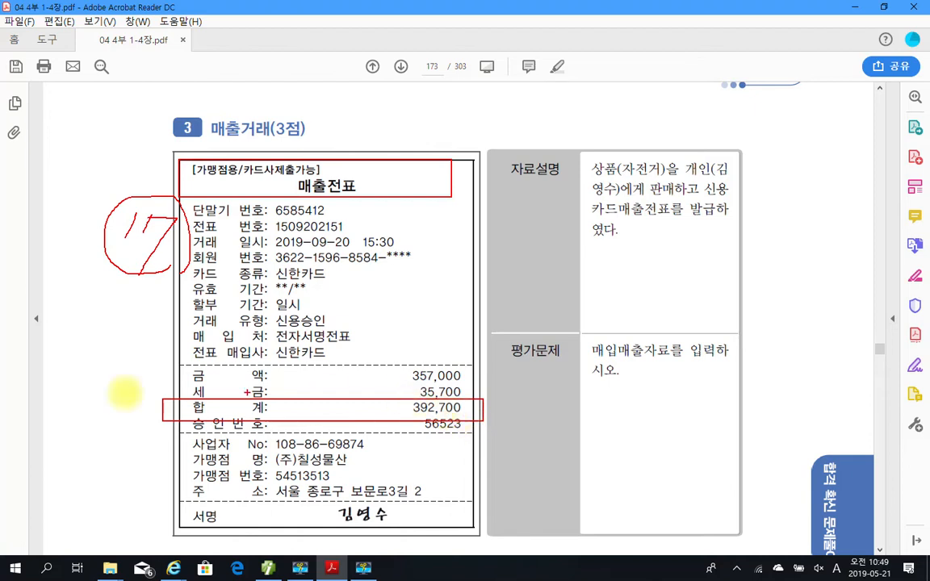
left_click_drag(122, 408, 141, 404)
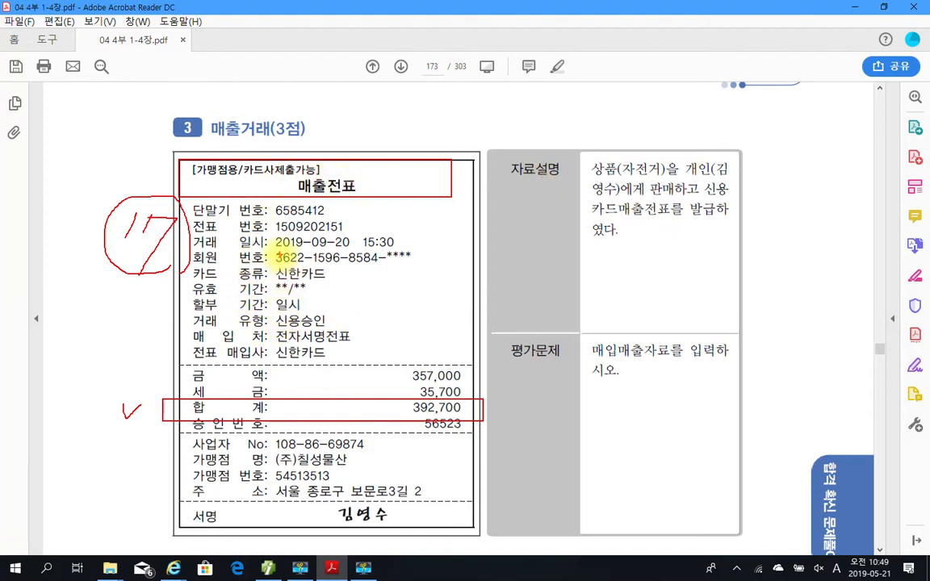
left_click_drag(274, 250, 350, 247)
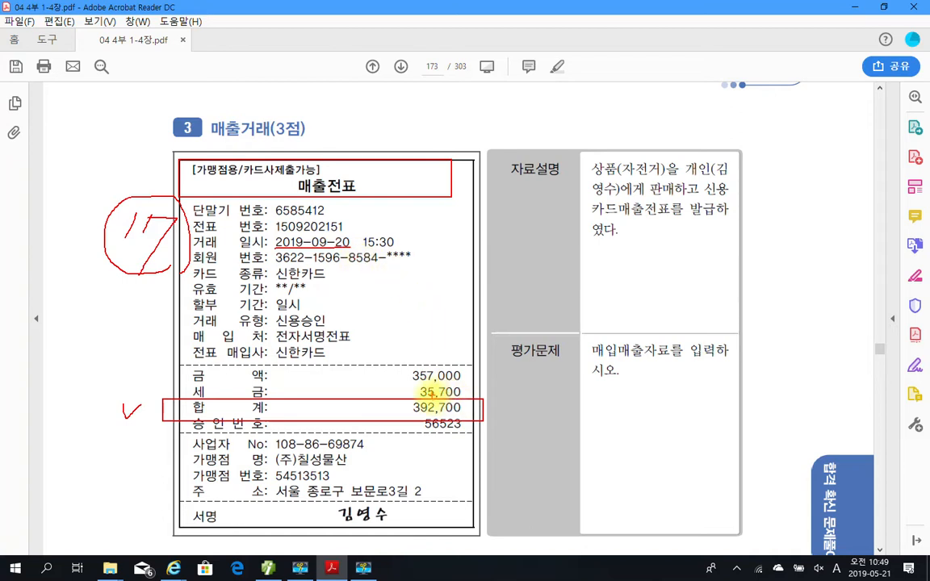
key("Escape")
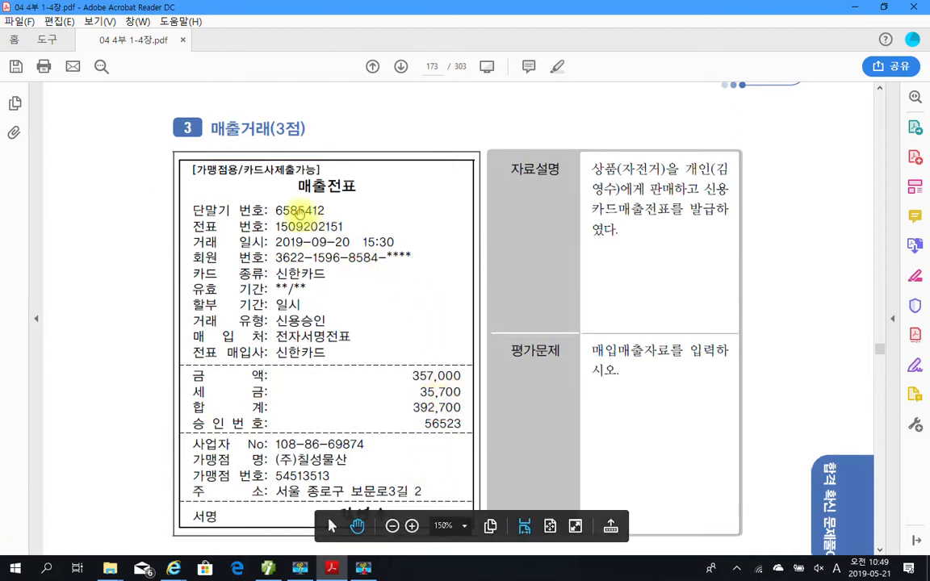
Switch to the accounting program and start a September voucher row dated 20 with tax type 17 (카과).
left_click(330, 570)
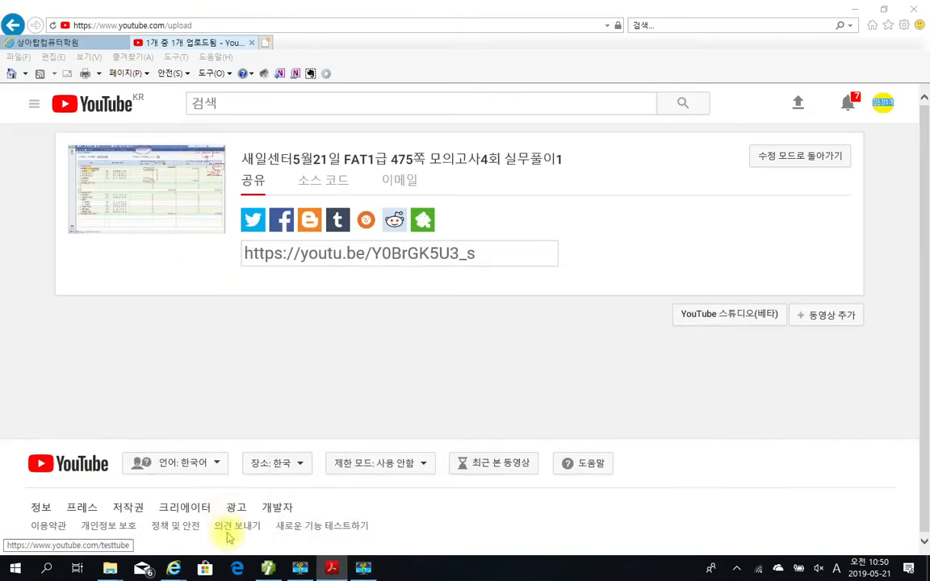
left_click(267, 568)
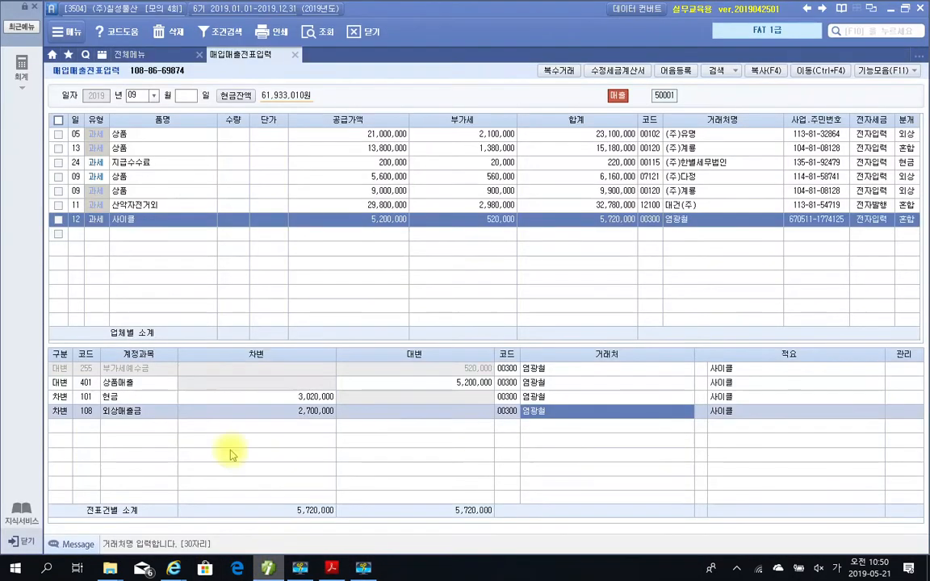
left_click(77, 235)
type("20")
key("Return")
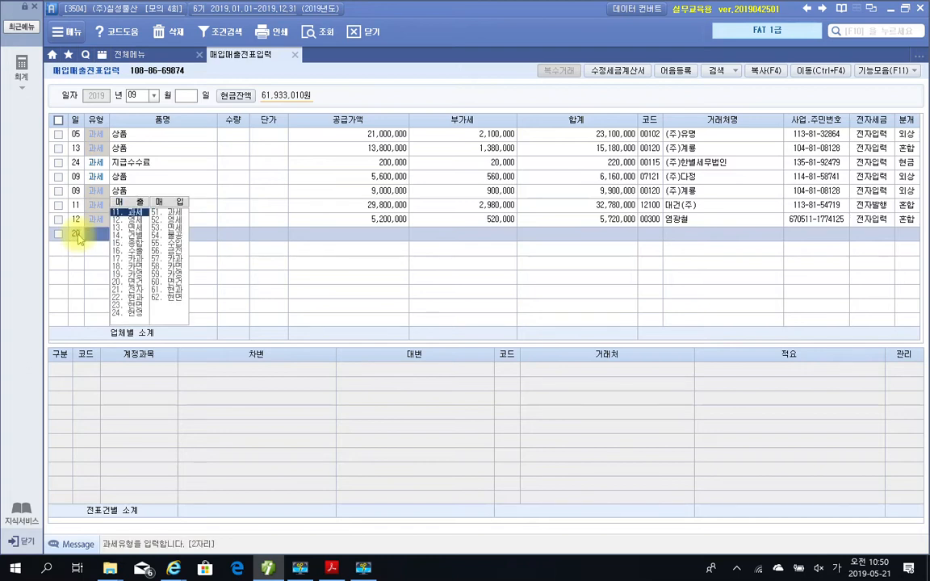
type("17")
key("Return")
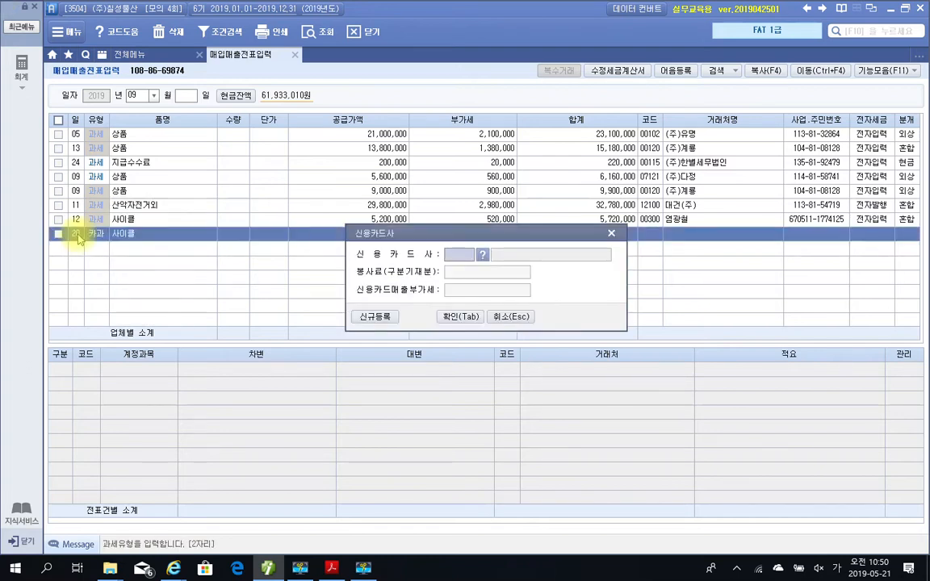
Look up the sales card companies and assign 신한카드사 (99800) as the credit card company.
left_click(482, 254)
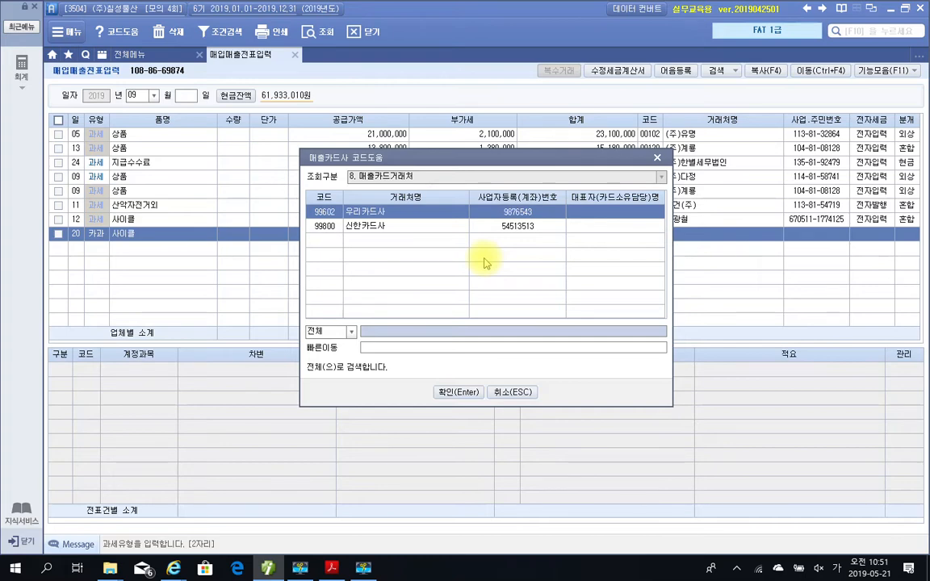
left_click(376, 234)
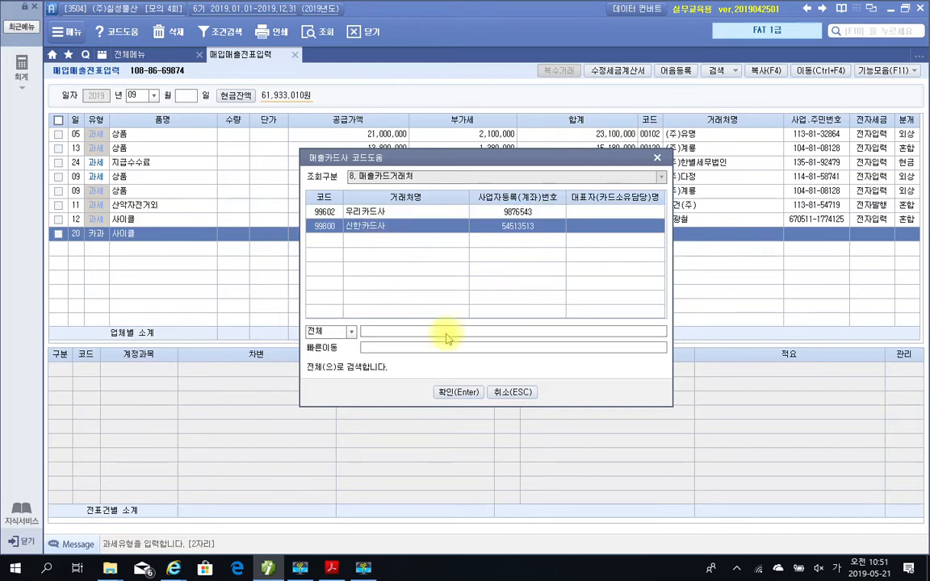
left_click(459, 392)
left_click(458, 317)
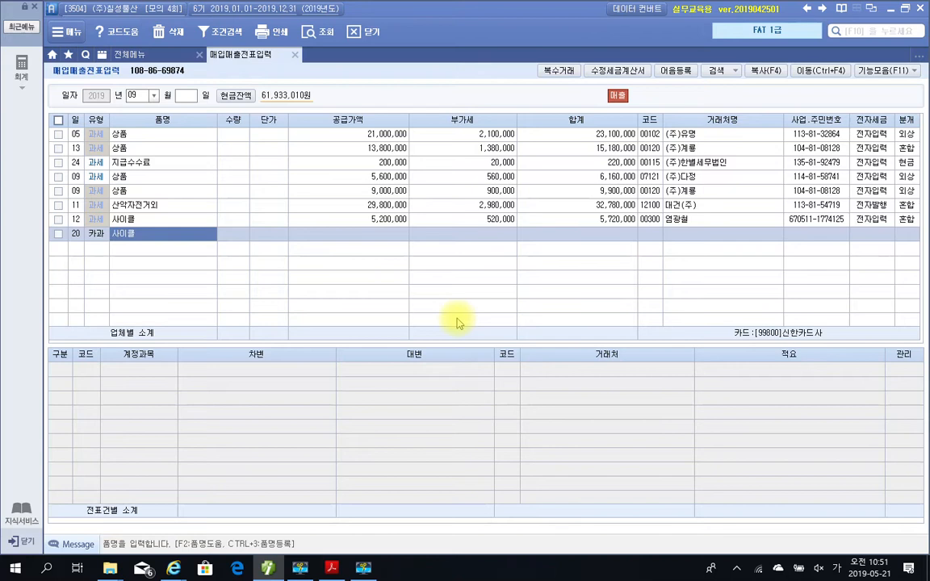
Set the item name to 자전거 and enter the VAT-inclusive amount of 392,700 for the card sale.
type("자전ㄱ")
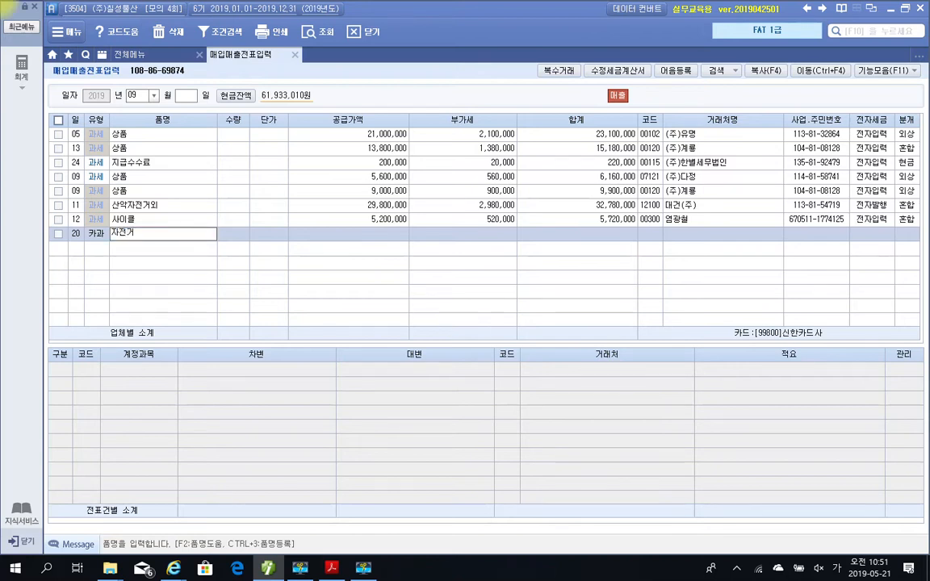
key("Return")
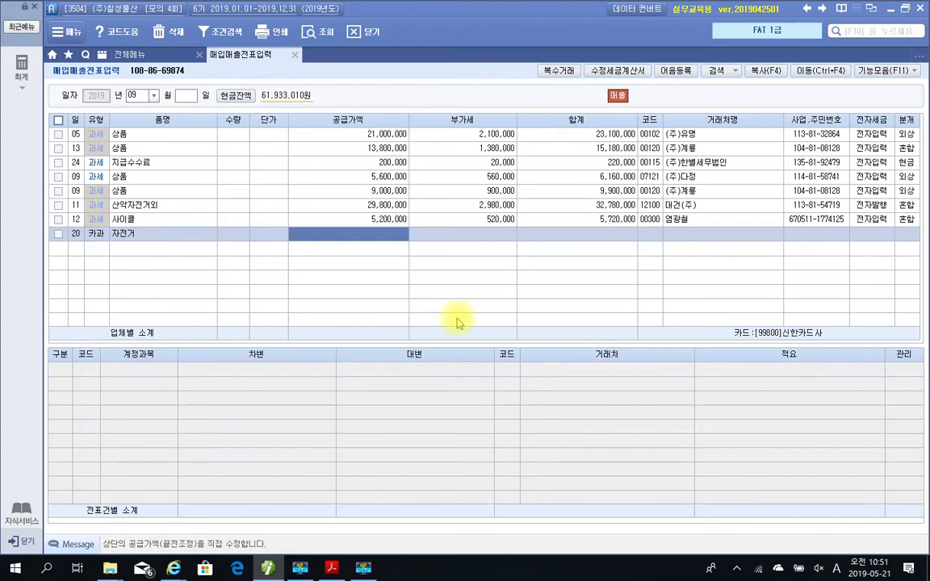
type("392,700")
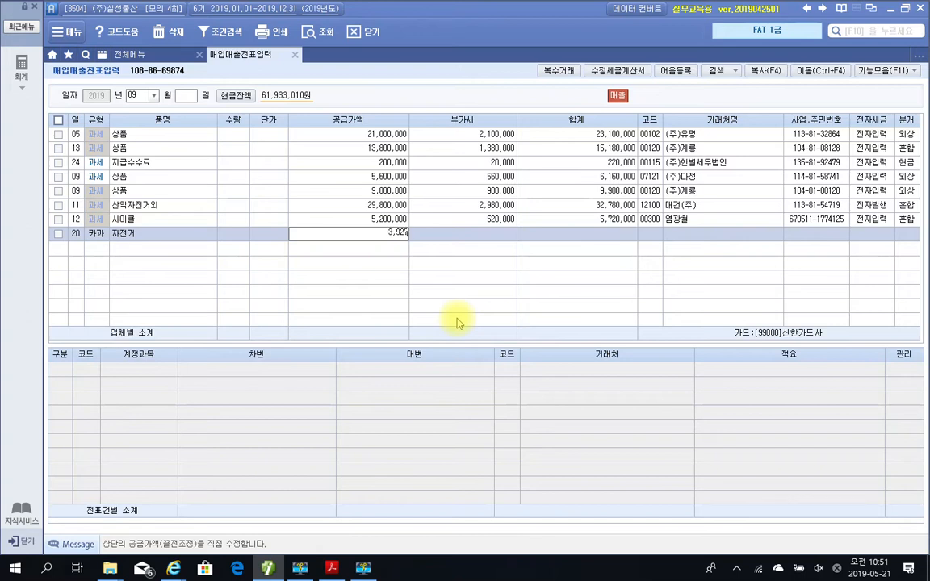
key("Return")
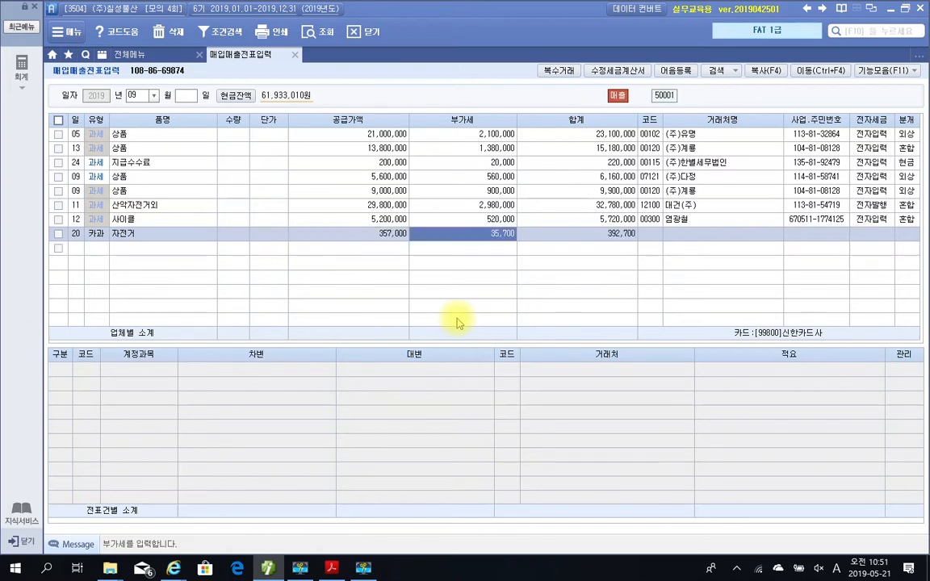
key("Return")
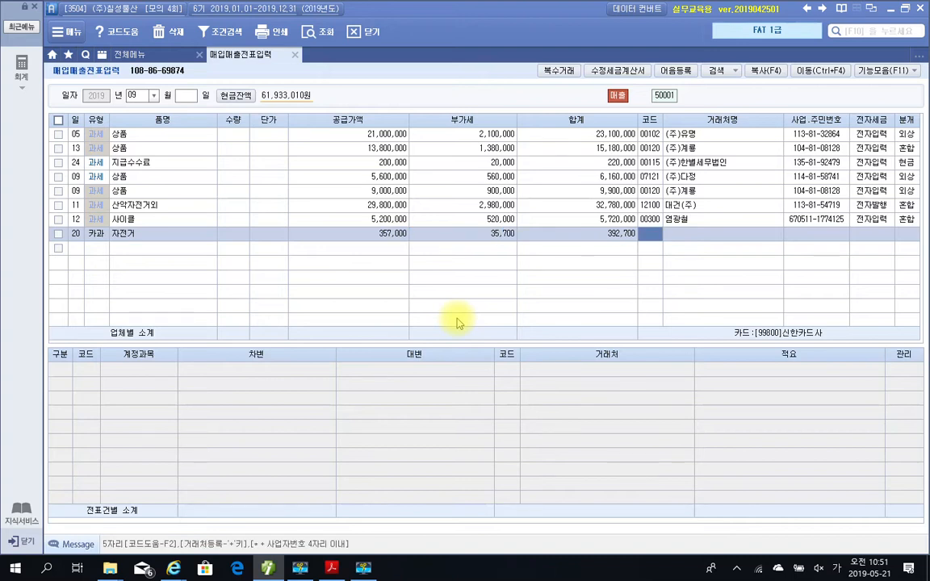
Look up the individual customer by name as the trading partner and set the journal type to 4 (카드).
type("김임")
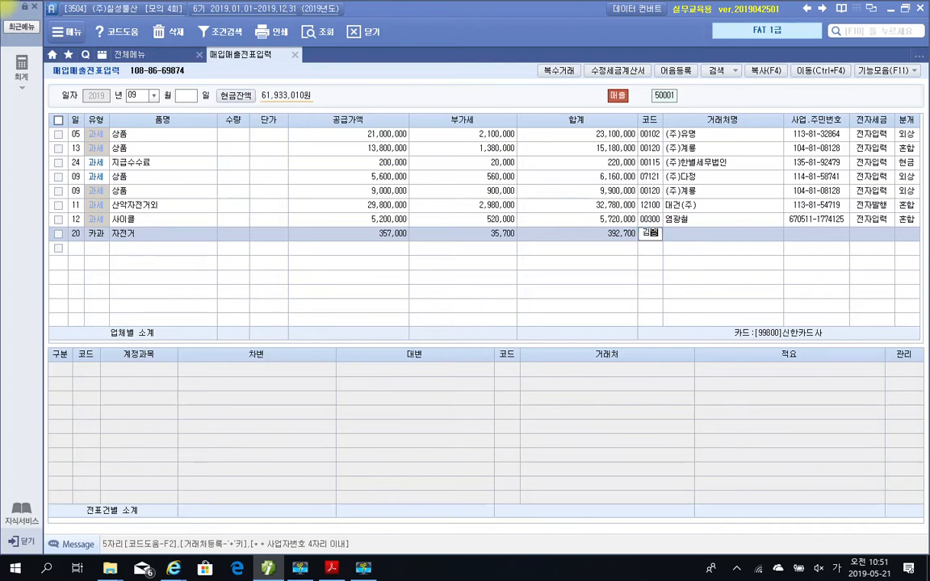
type("영")
key("Return")
key("Return")
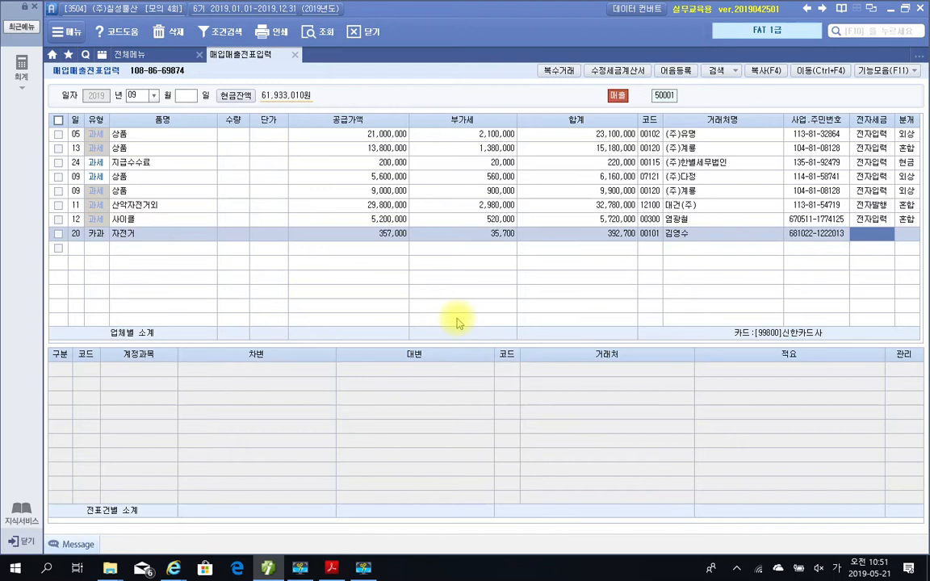
key("Return")
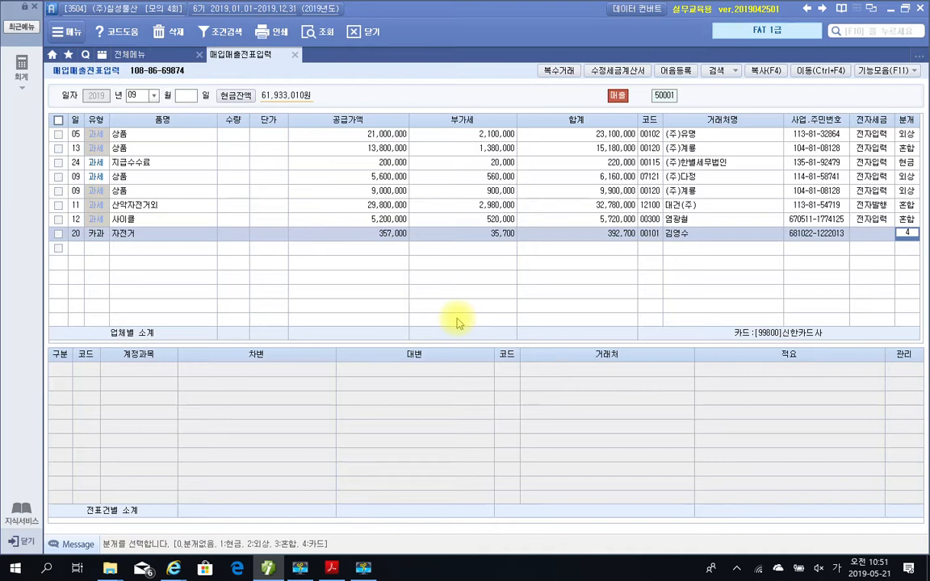
type("4")
key("Return")
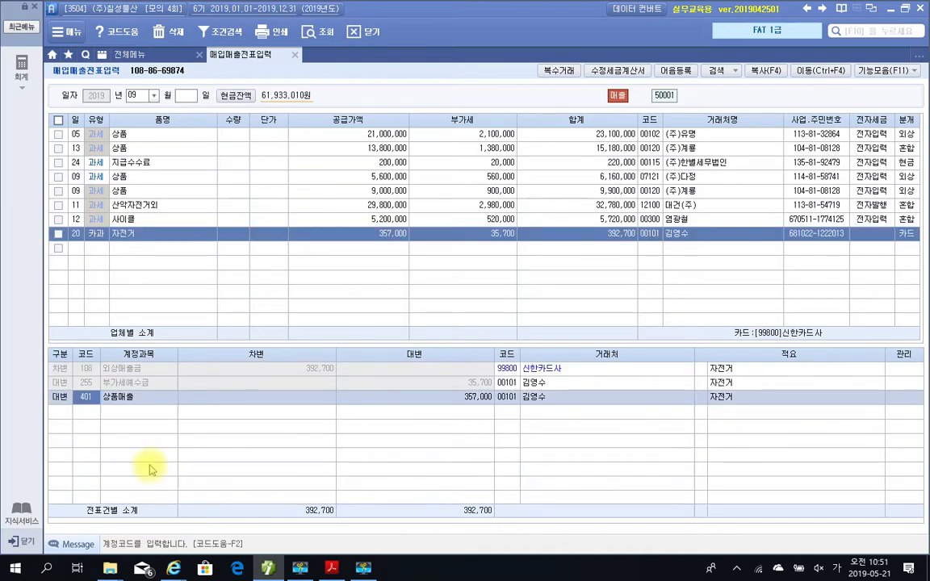
Check the 외상매출금, 부가세예수금 and 상품매출 lines of the card sale's journal entry.
left_click(85, 371)
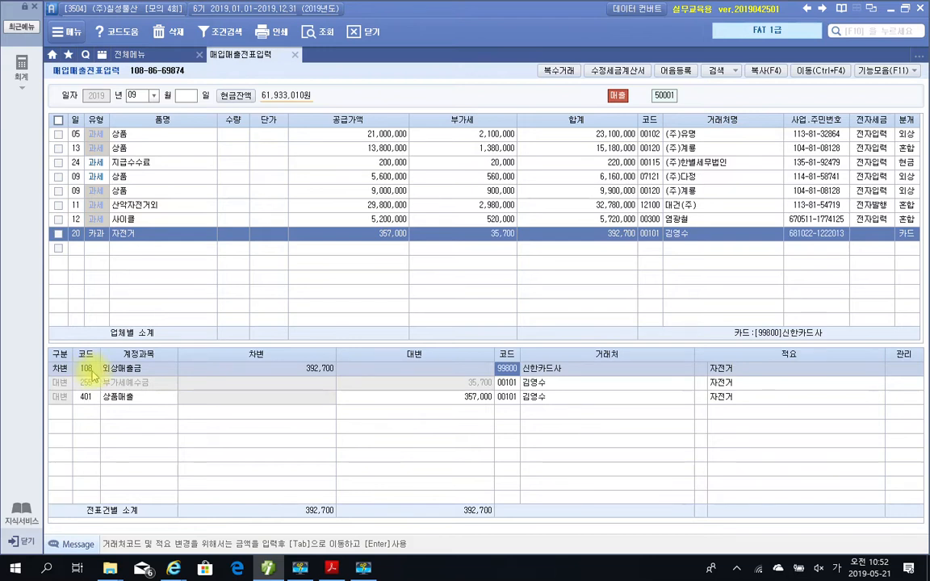
left_click(72, 387)
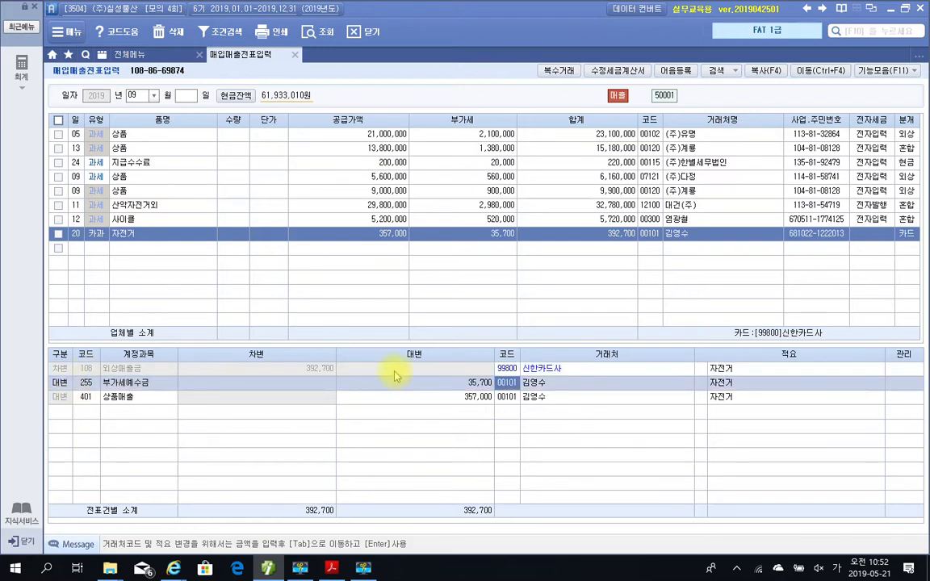
left_click(87, 397)
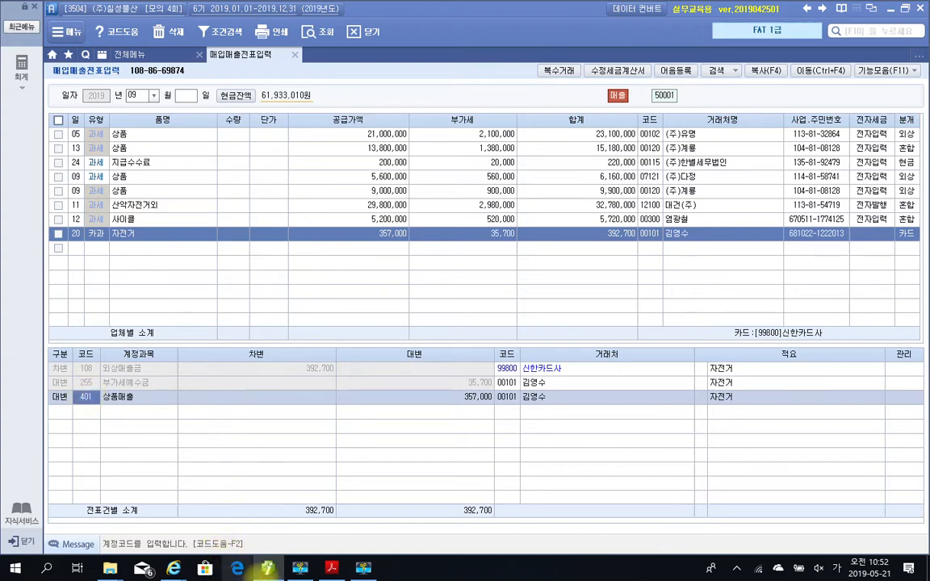
Switch to the PDF in Adobe Acrobat Reader and read question 4's electronic tax invoice and its entry instructions.
left_click(326, 568)
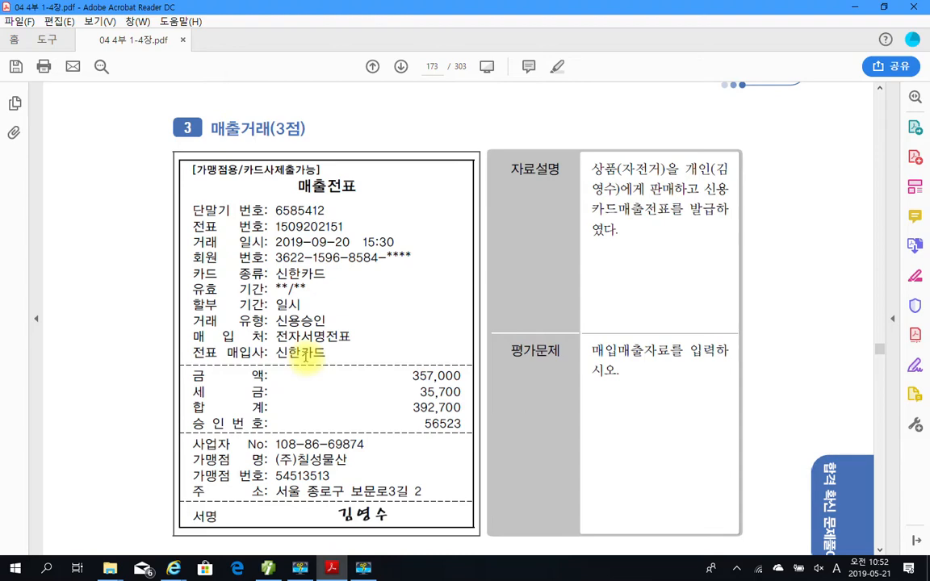
scroll(305, 358, "down", 5)
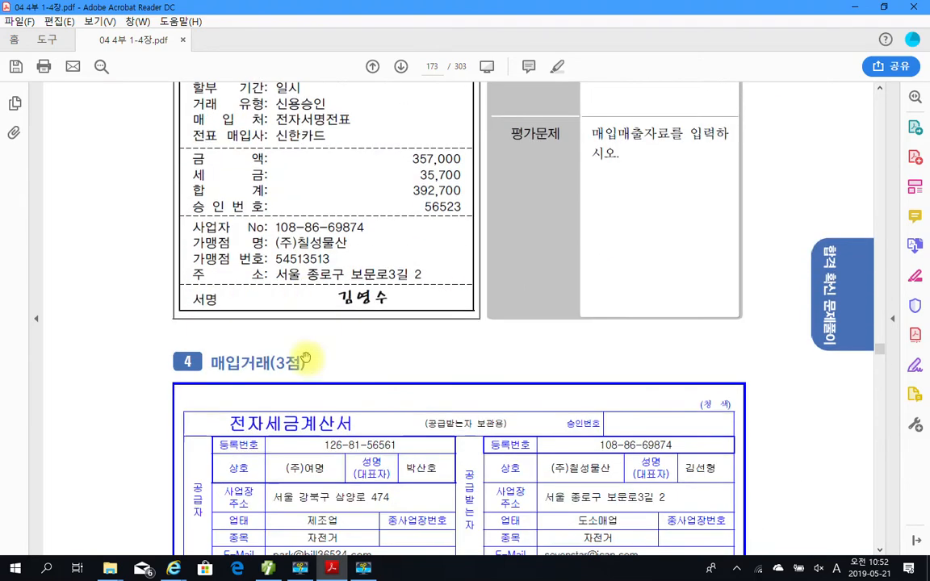
scroll(305, 357, "down", 5)
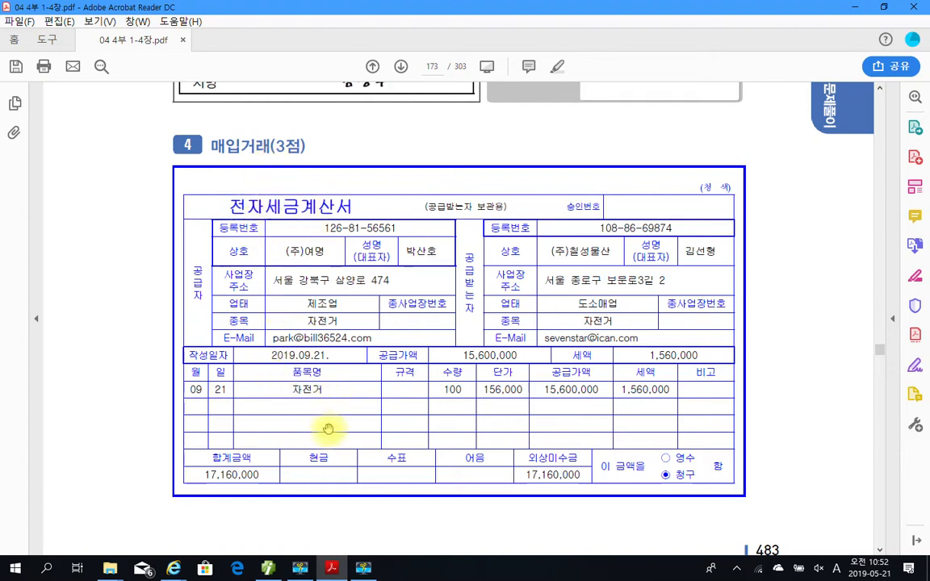
scroll(325, 423, "down", 10)
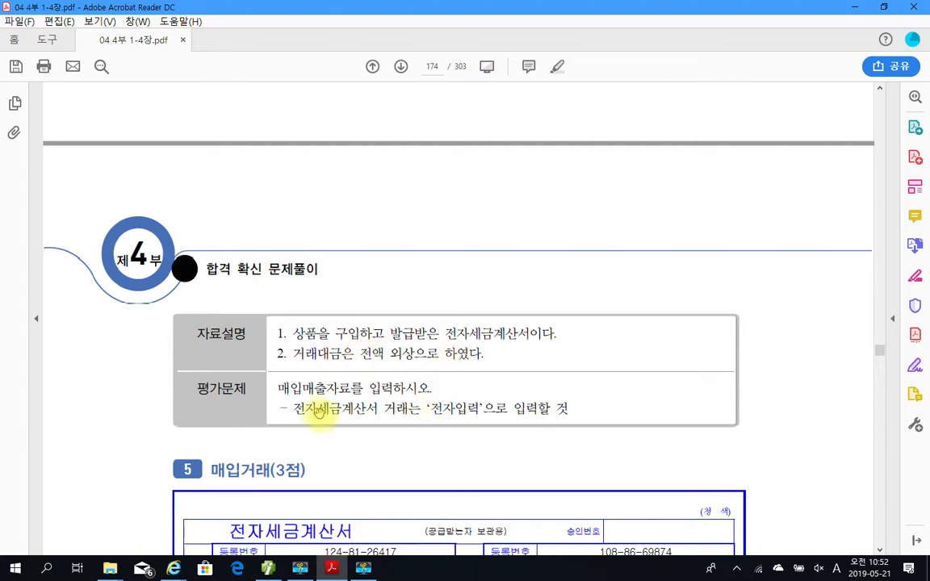
scroll(305, 403, "down", 3)
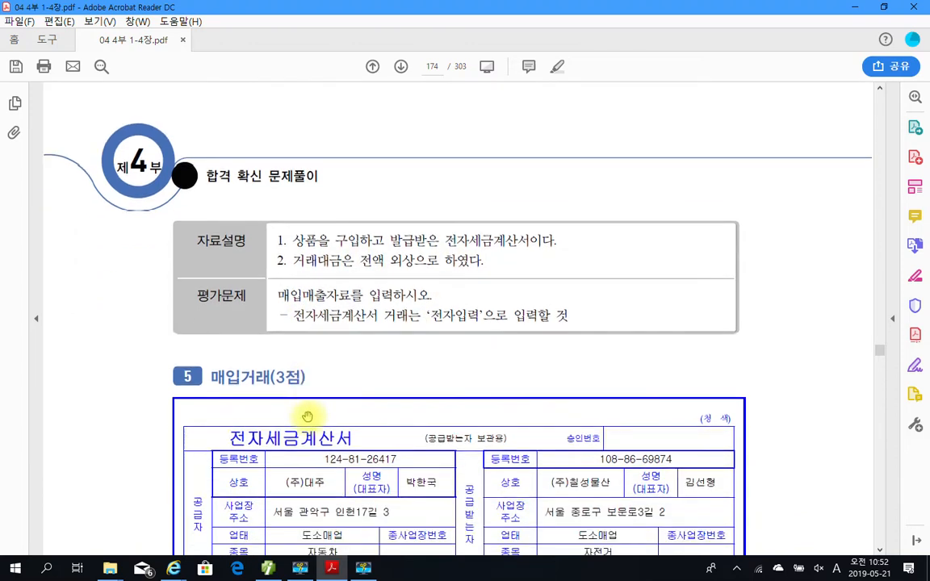
right_click(306, 379)
left_click(245, 353)
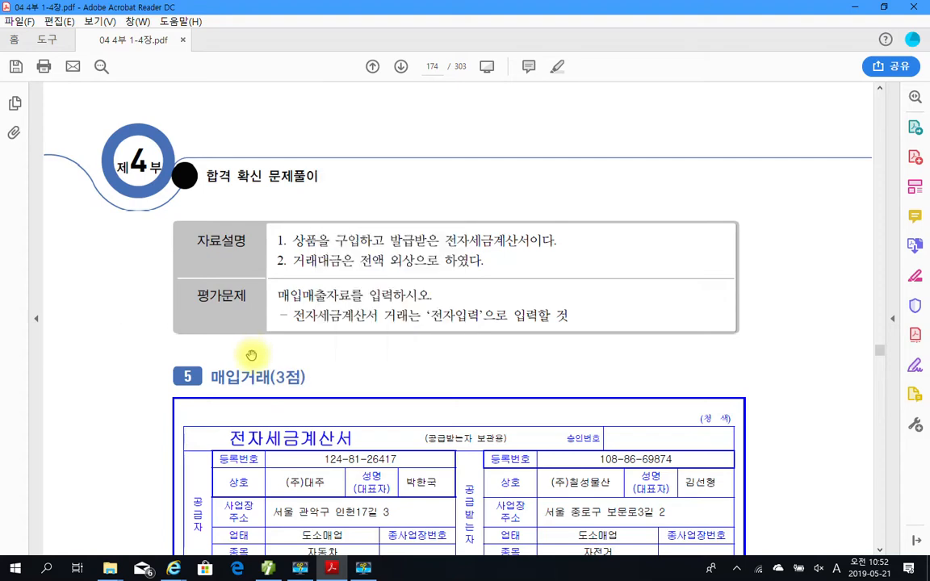
scroll(251, 388, "up", 3)
scroll(251, 388, "up", 7)
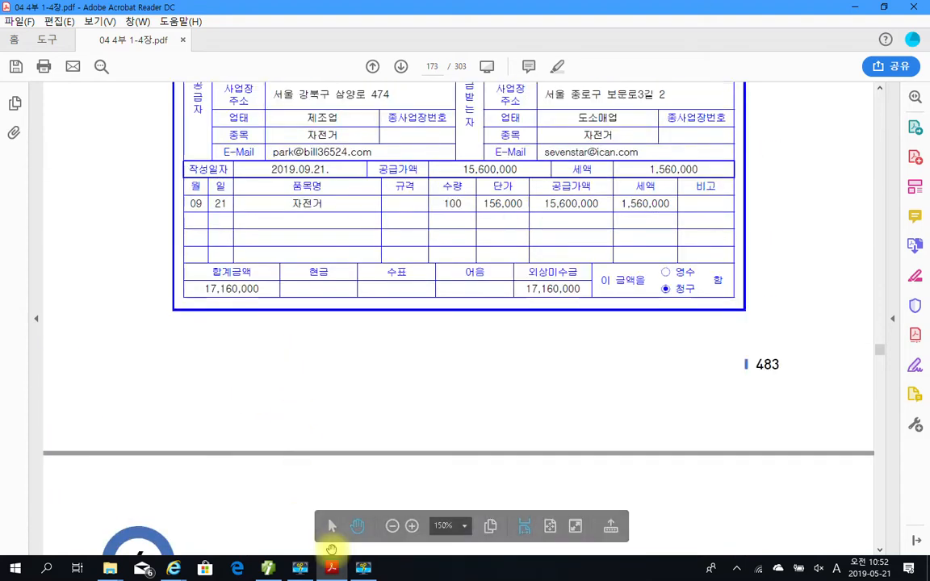
Switch to the accounting program and start a September voucher row dated 21 with the purchase tax type 51 (과세).
left_click(268, 568)
left_click(75, 249)
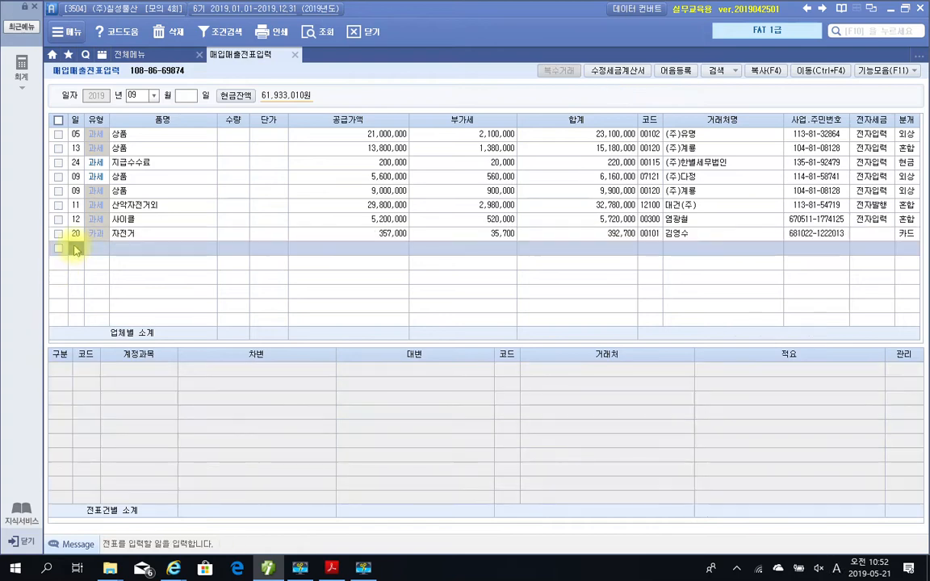
type("21")
key("Return")
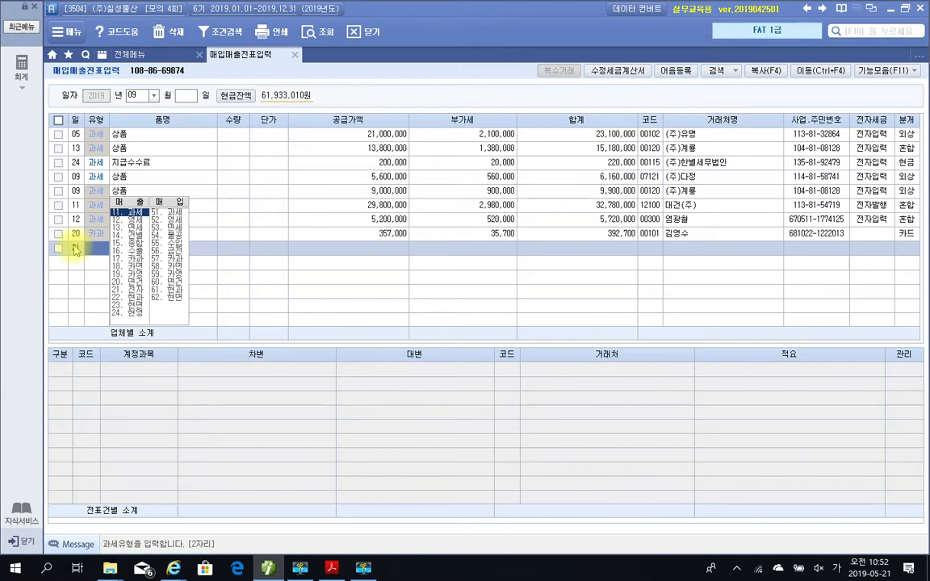
key("Return")
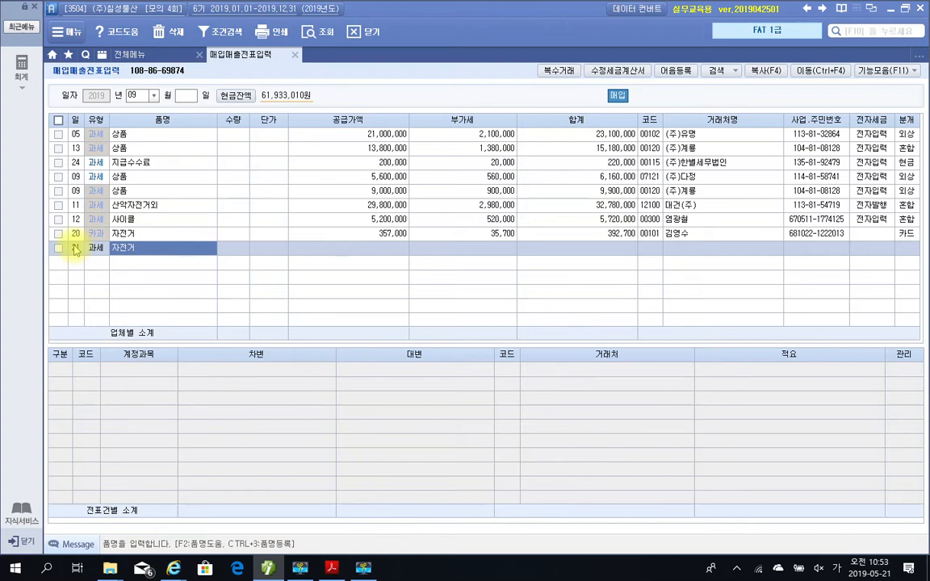
Accept 자전거 as the item of the voucher dated 21 and enter a quantity of 100 at a unit price of 156,000.
key("Return")
key("Return")
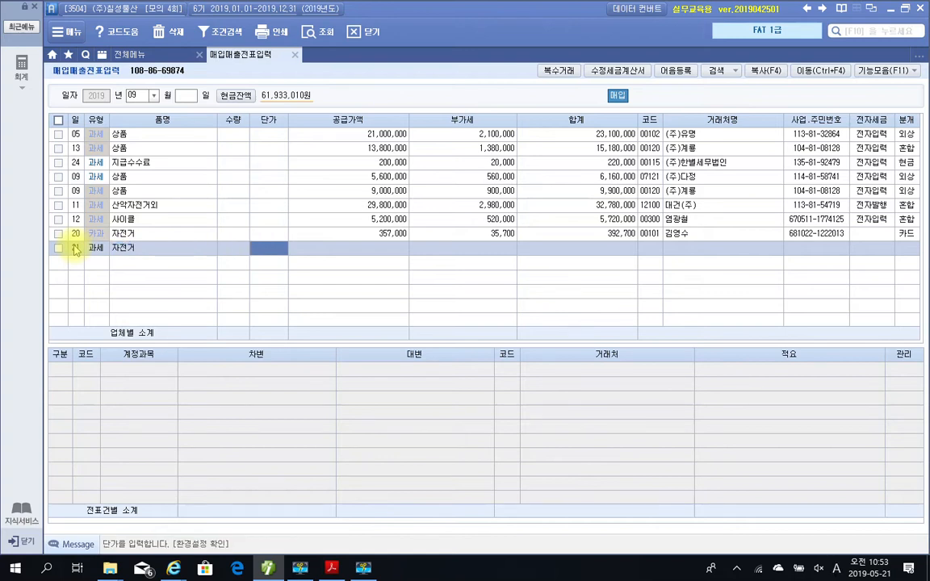
key("shift+Tab")
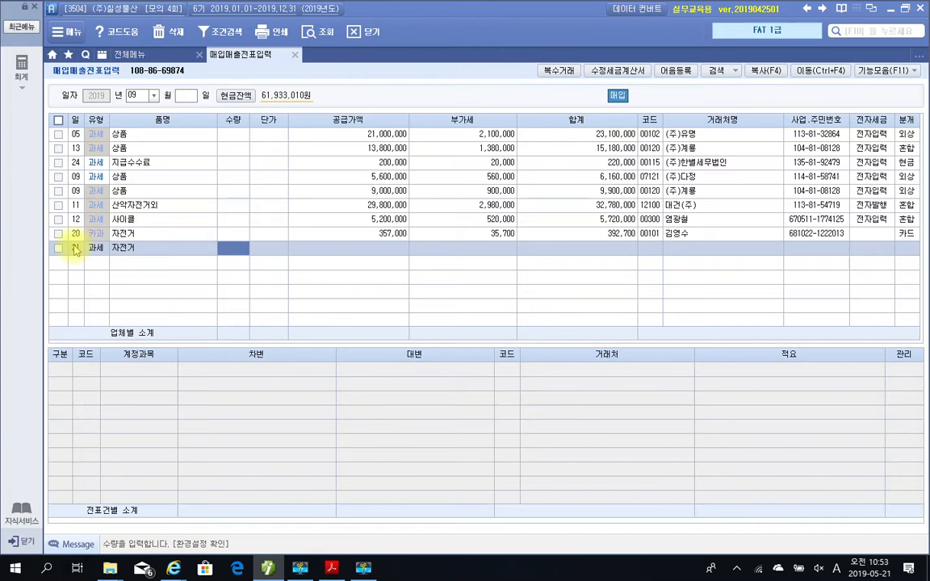
type("100")
key("Return")
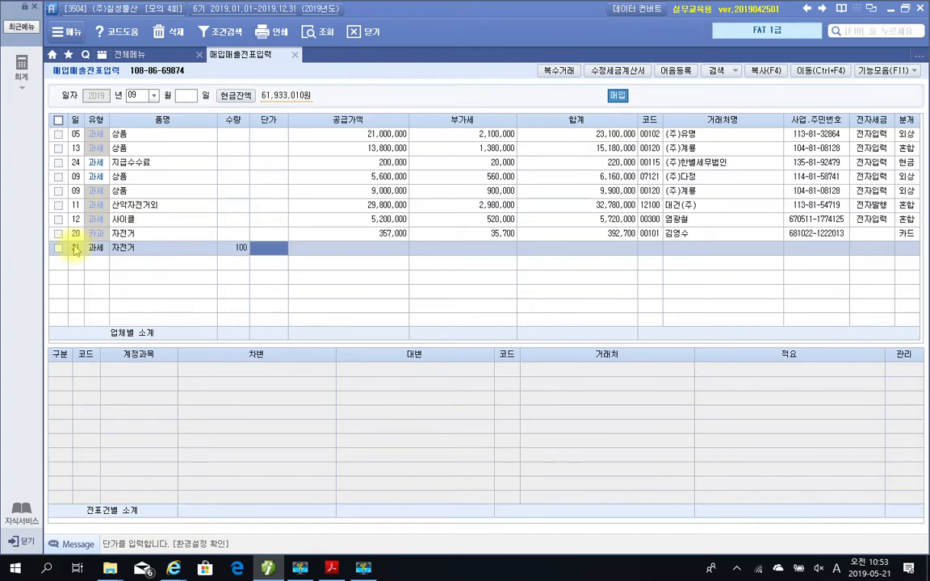
type("1560000")
key("Return")
key("Return")
key("Return")
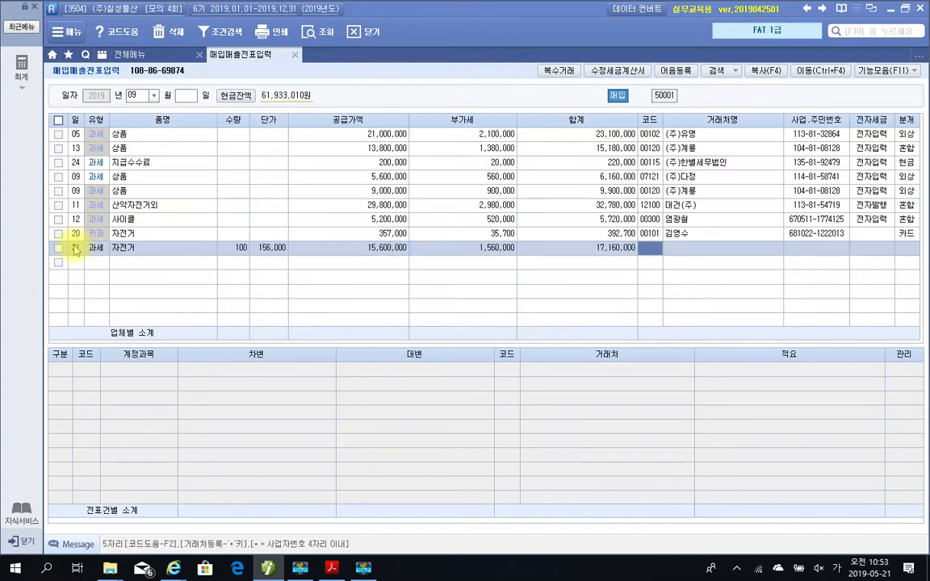
Set (주)여명 as the trading partner, mark the tax invoice as 전자입력 and set the journal type to 2 (외상).
type("림")
key("Return")
key("Return")
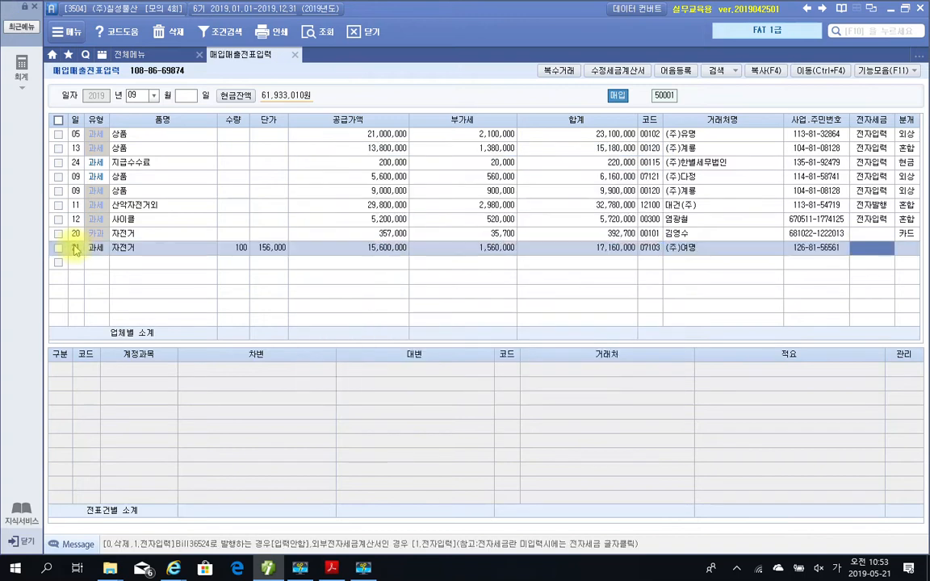
type("1")
key("Return")
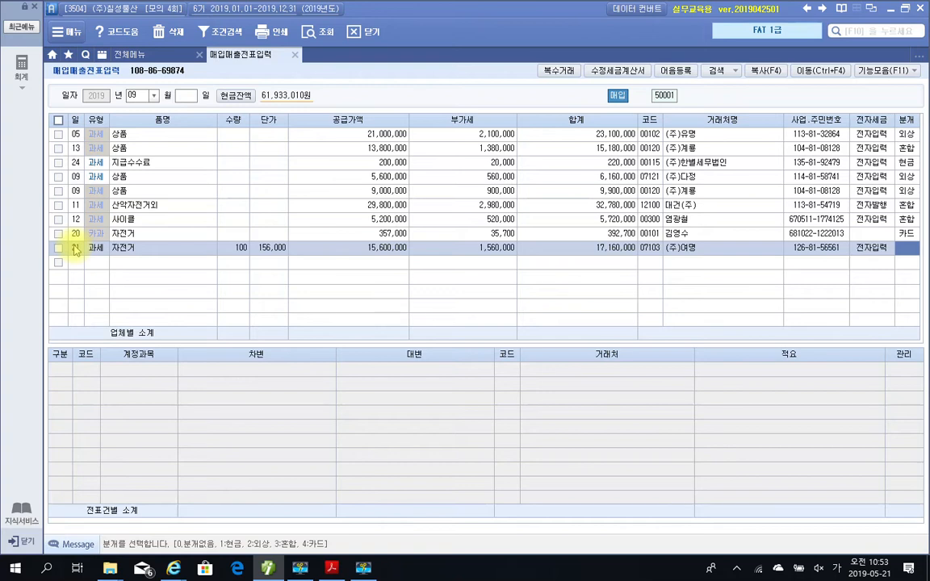
type("2")
key("Return")
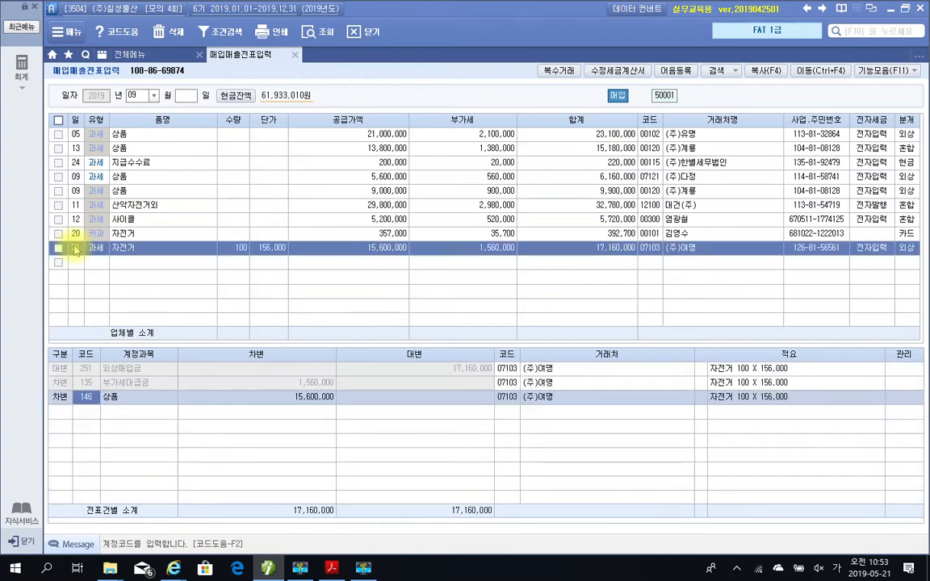
Check the 외상매입금, 부가세대급금 and 상품 lines of the bicycle purchase's journal entry.
left_click(85, 375)
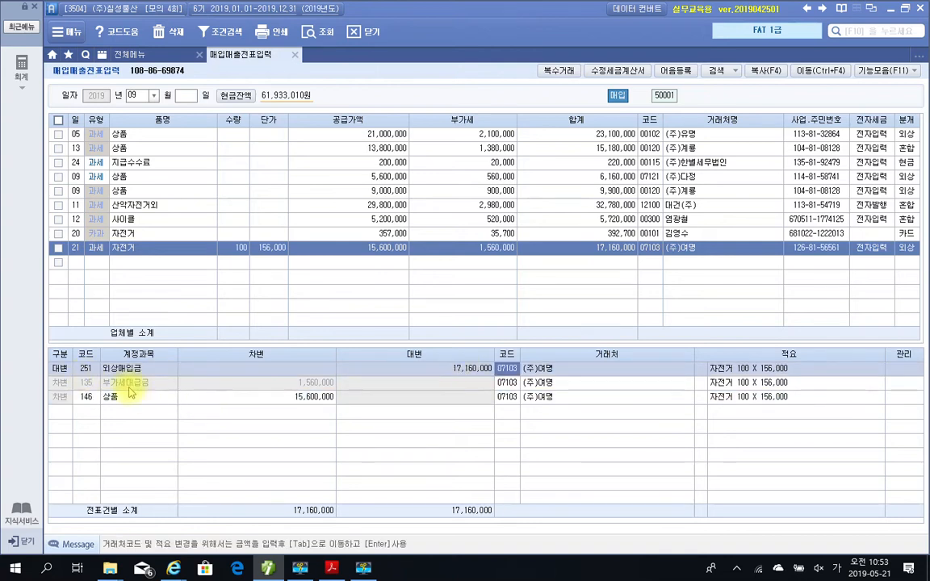
left_click(108, 385)
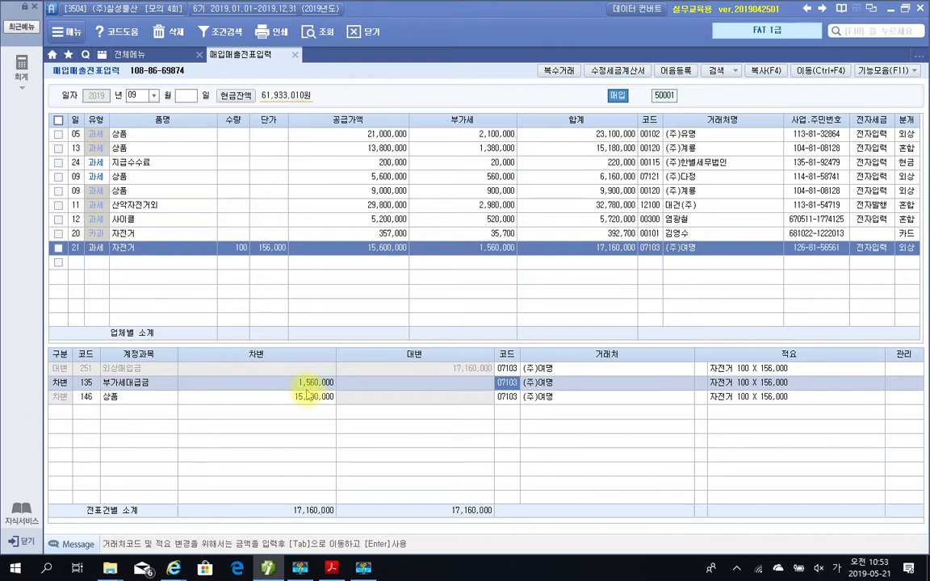
left_click(87, 399)
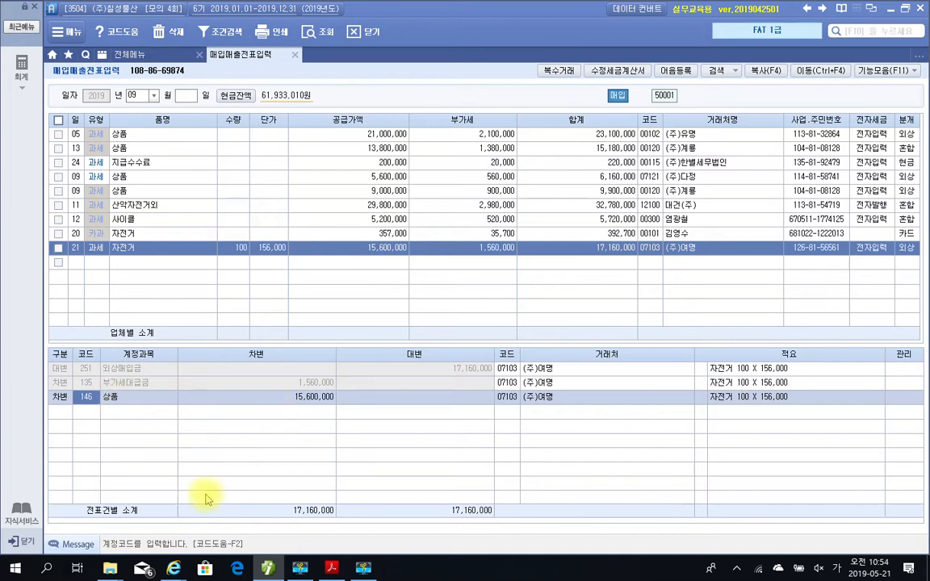
Switch to the PDF in Adobe Acrobat Reader and read question 5's truck purchase tax invoice, payment terms and entry instructions.
left_click(327, 568)
scroll(354, 455, "down", 10)
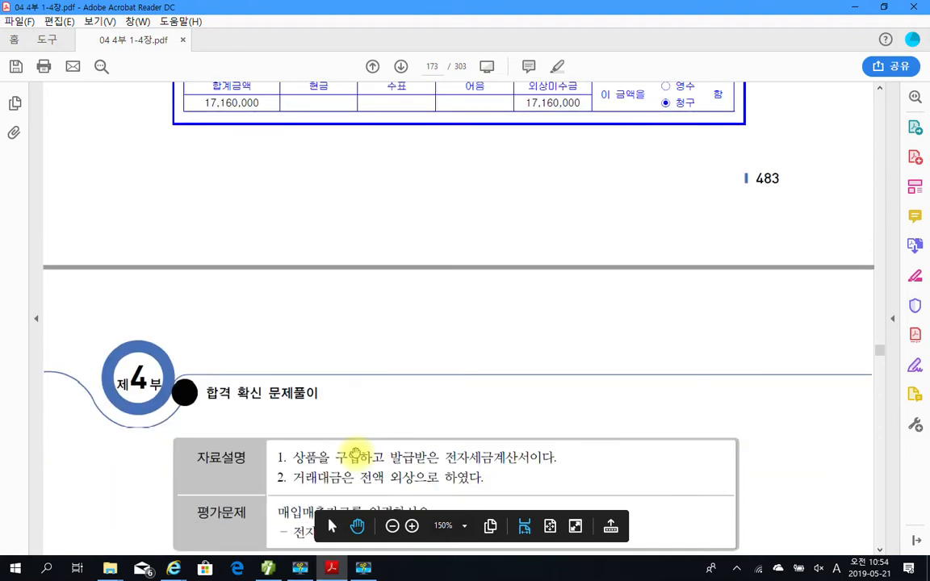
scroll(356, 453, "down", 4)
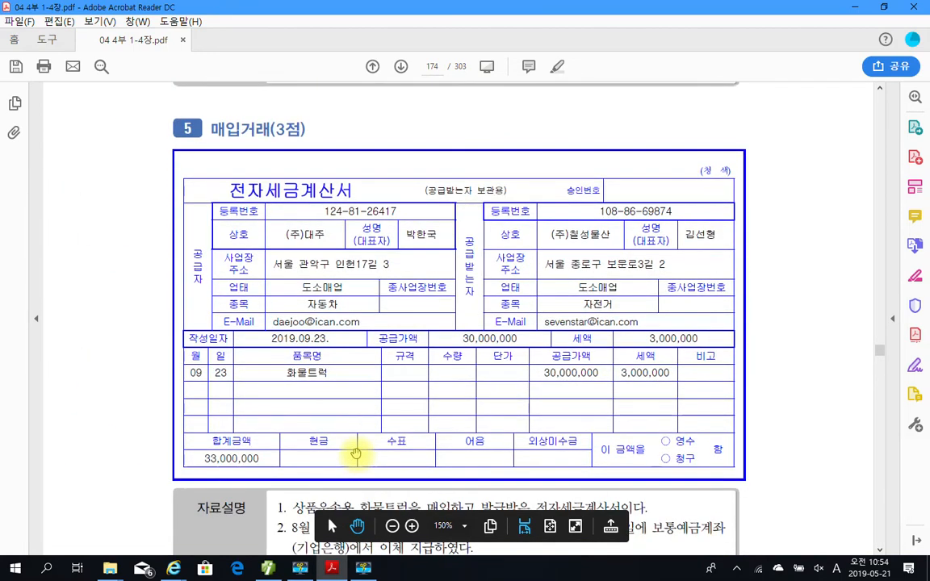
left_click_drag(273, 363, 346, 382)
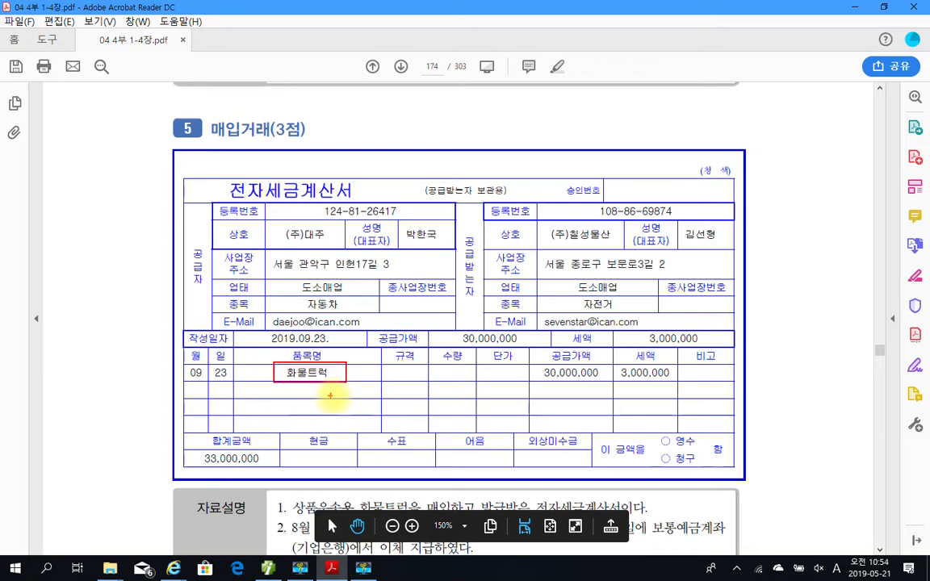
mouse_move(707, 380)
left_mouse_down()
mouse_move(644, 386)
mouse_move(637, 355)
mouse_move(698, 395)
left_mouse_up()
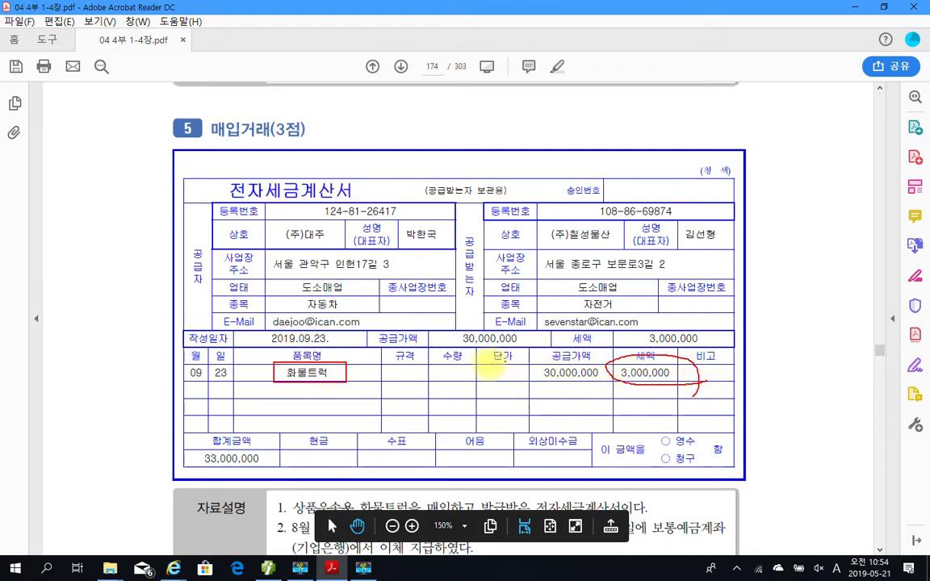
left_click_drag(137, 201, 100, 241)
mouse_move(132, 209)
left_mouse_down()
mouse_move(157, 238)
mouse_move(148, 259)
left_mouse_up()
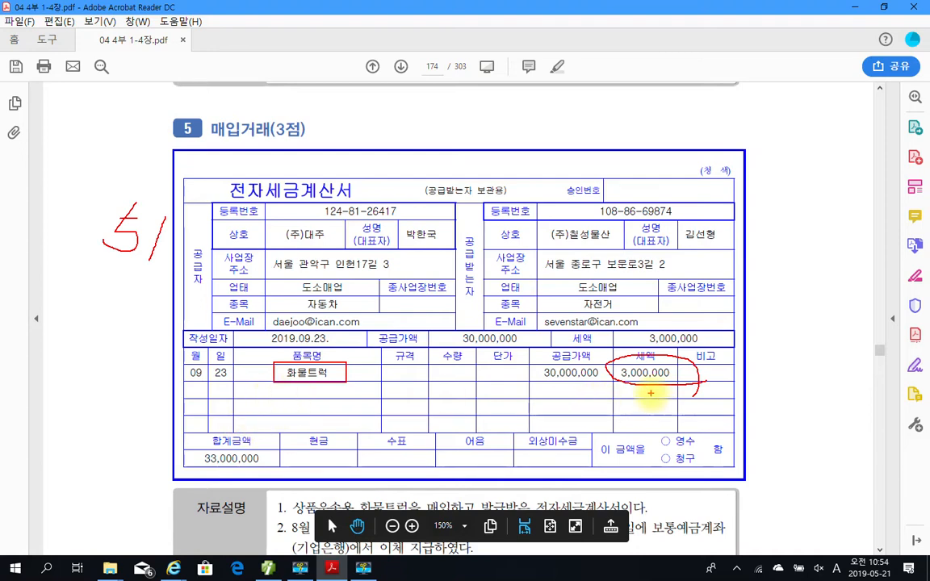
scroll(357, 406, "down", 4)
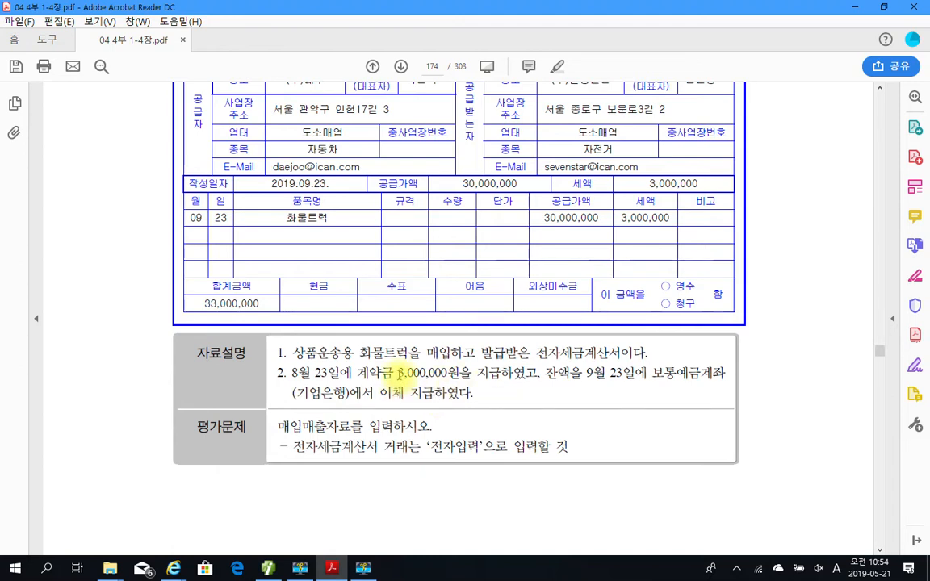
left_click_drag(397, 373, 446, 373)
left_click(359, 425)
scroll(343, 419, "down", 2)
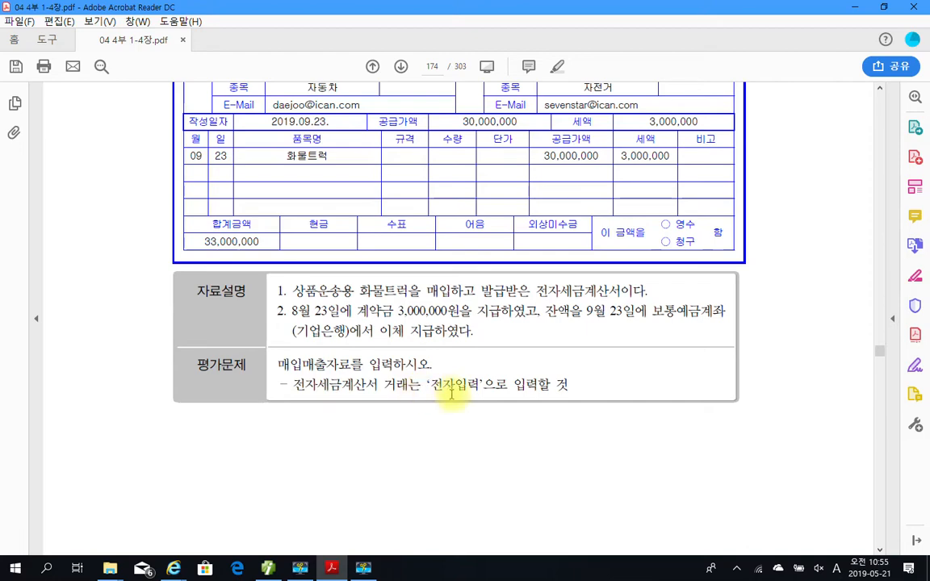
scroll(449, 393, "up", 4)
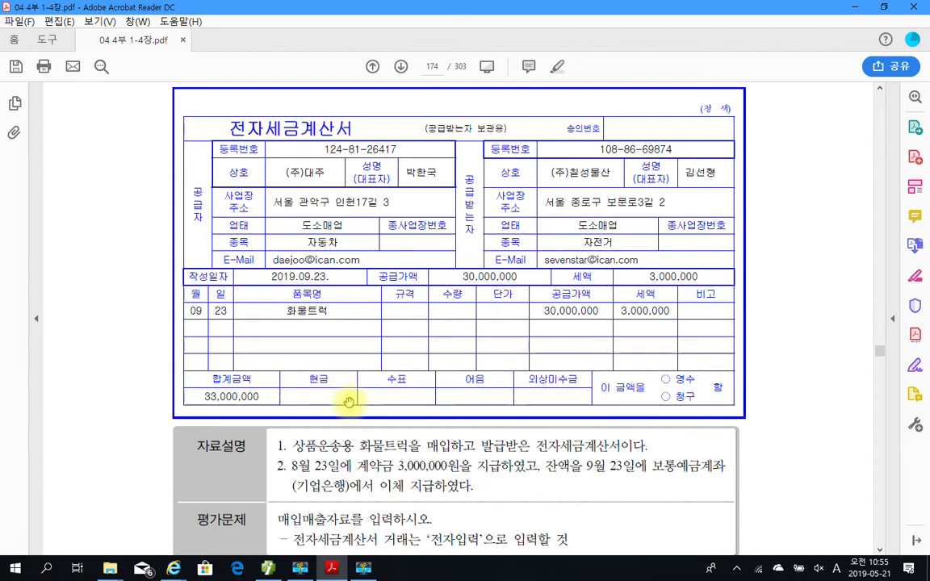
scroll(348, 401, "up", 1)
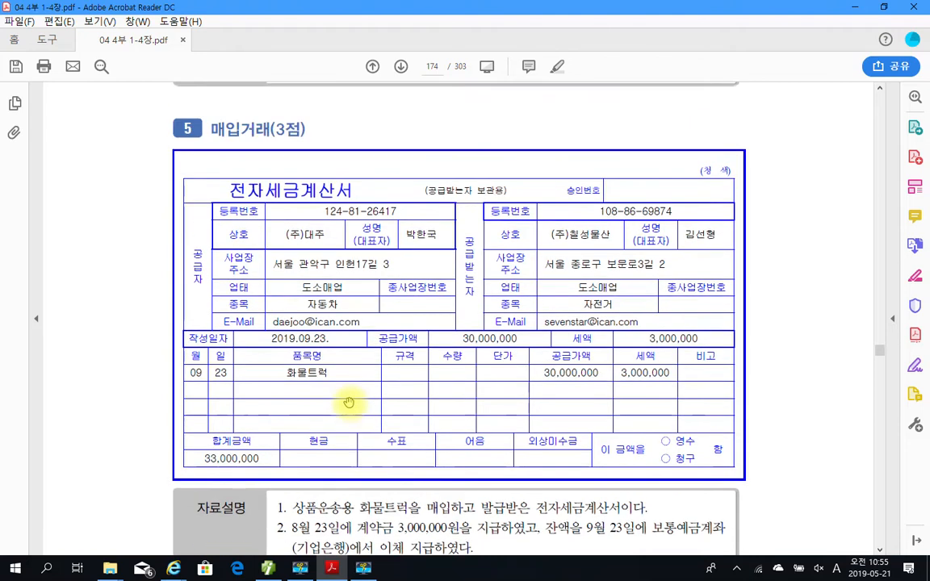
scroll(349, 412, "down", 2)
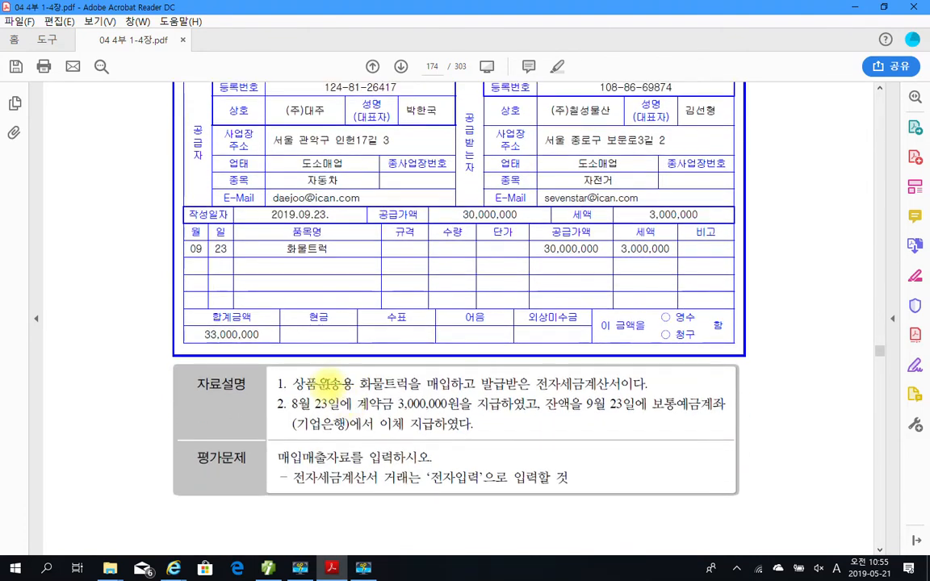
Switch to the accounting program and start a September voucher row dated 23 with the purchase tax type 51 (과세).
left_click(274, 571)
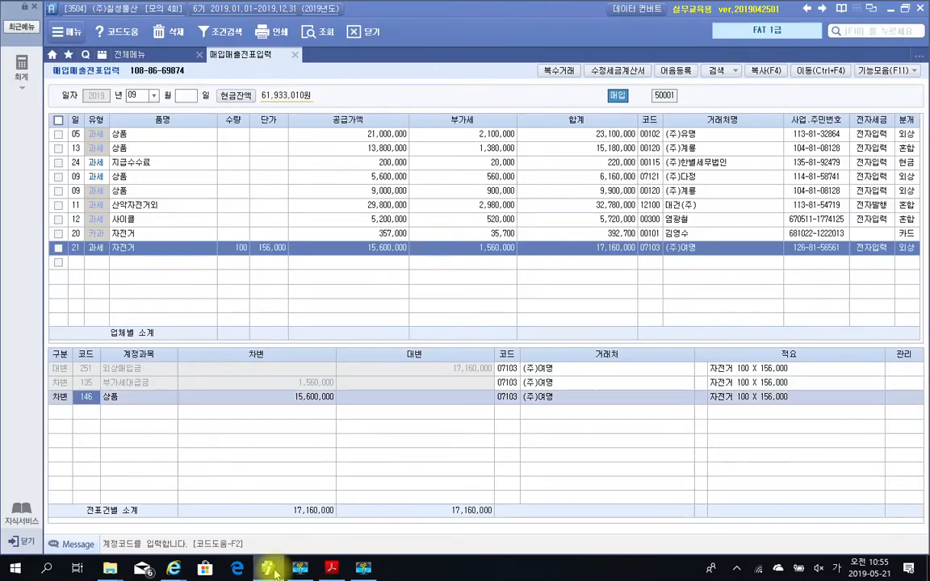
left_click(73, 261)
type("23")
key("Return")
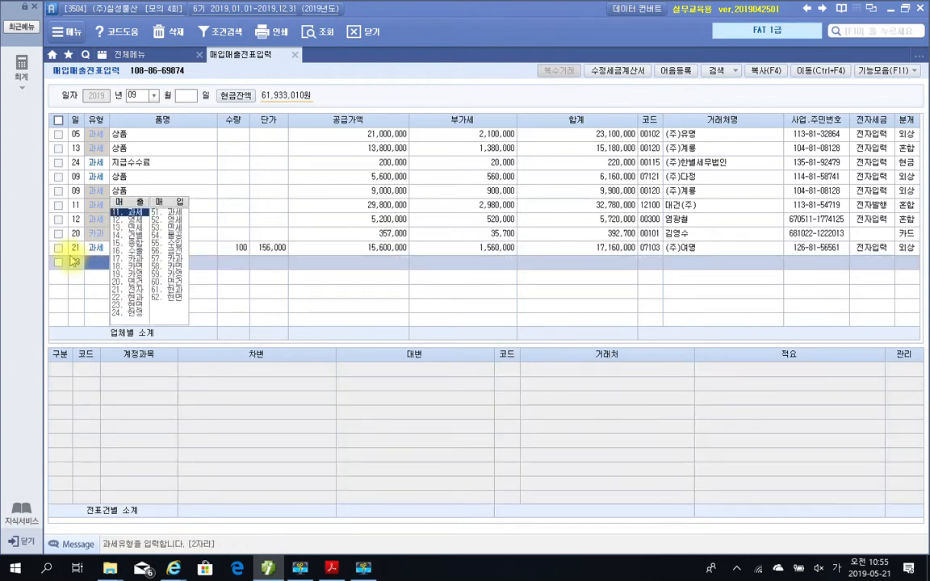
type("11")
key("Return")
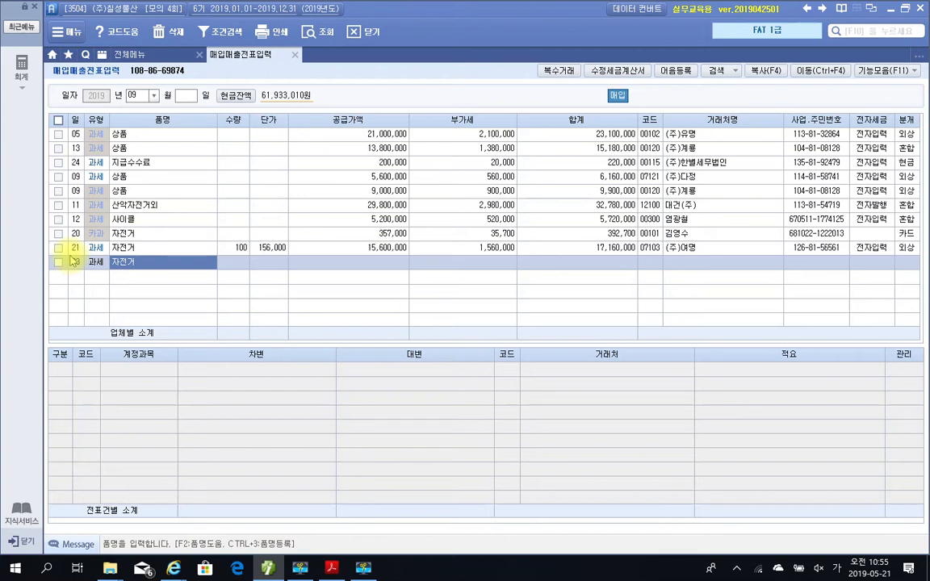
Enter 화물트럭 as the item without quantity or unit price, with a supply value of 30,000,000 and its VAT accepted.
type("화물트럭")
key("Return")
key("Return")
key("Return")
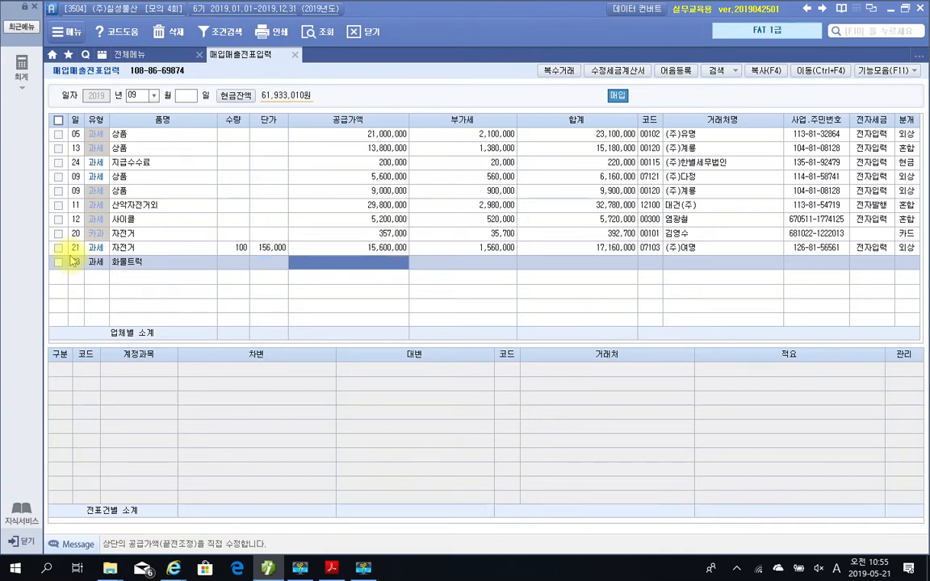
type("30000000")
key("Return")
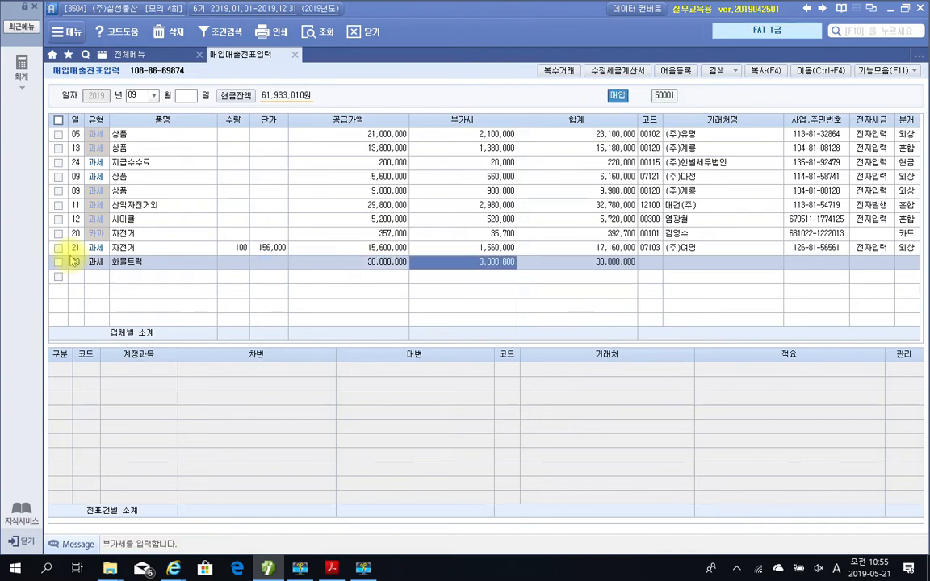
key("Return")
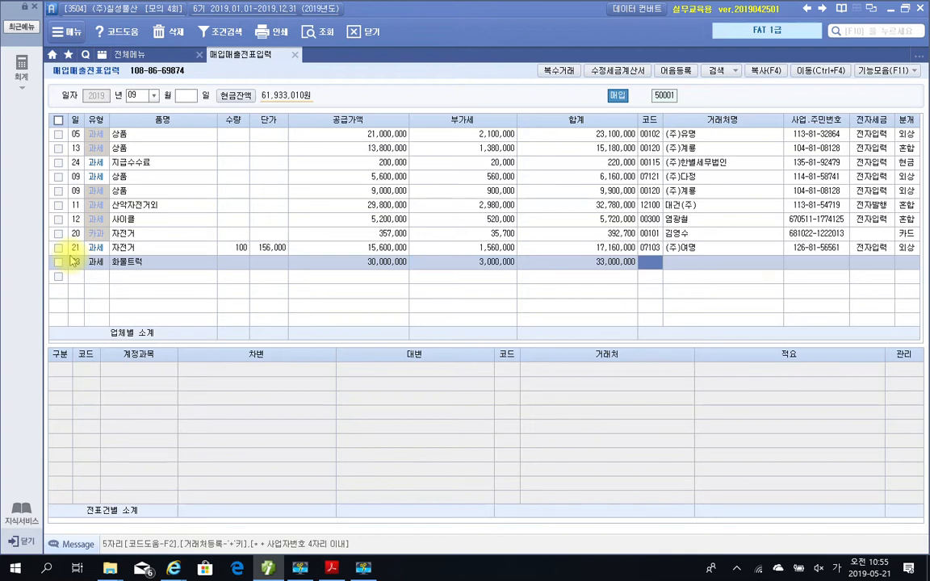
Look up 대주 and choose (주)대주 as the trading partner, with 전자입력 and journal type 3 (혼합).
type("대주")
key("Return")
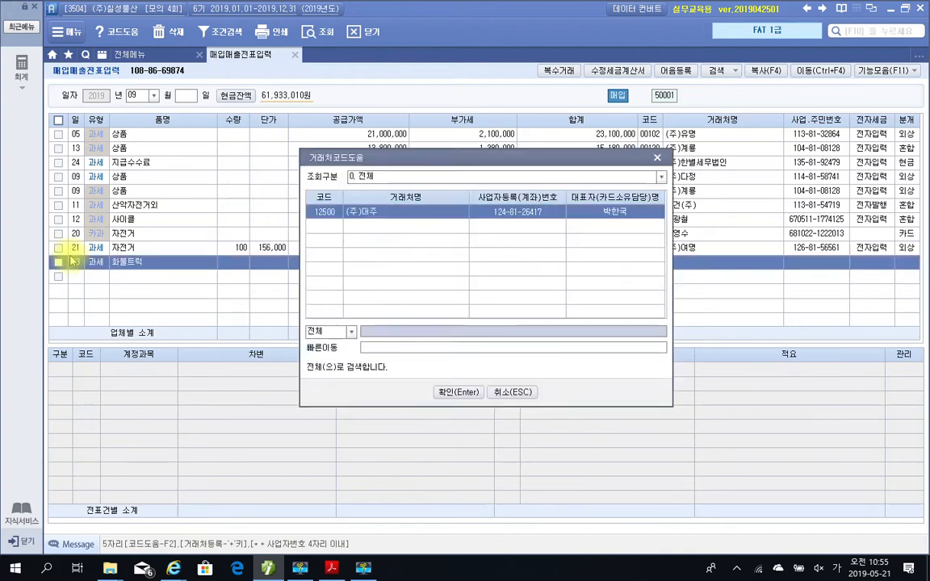
key("Return")
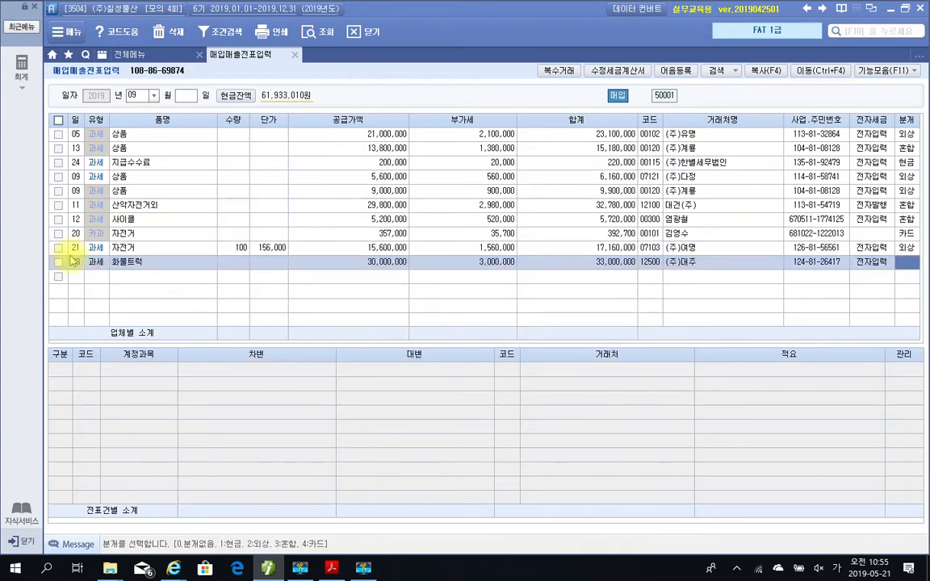
key("3")
key("Return")
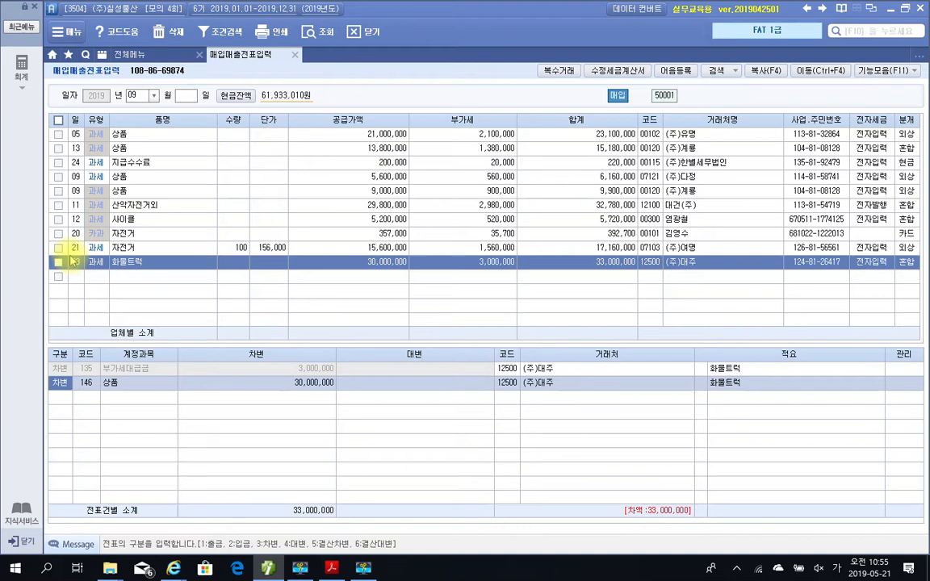
Replace the 상품 account on the truck voucher's debit line with 208 차량운반구, found by searching for 차량.
key("Return")
type("차량")
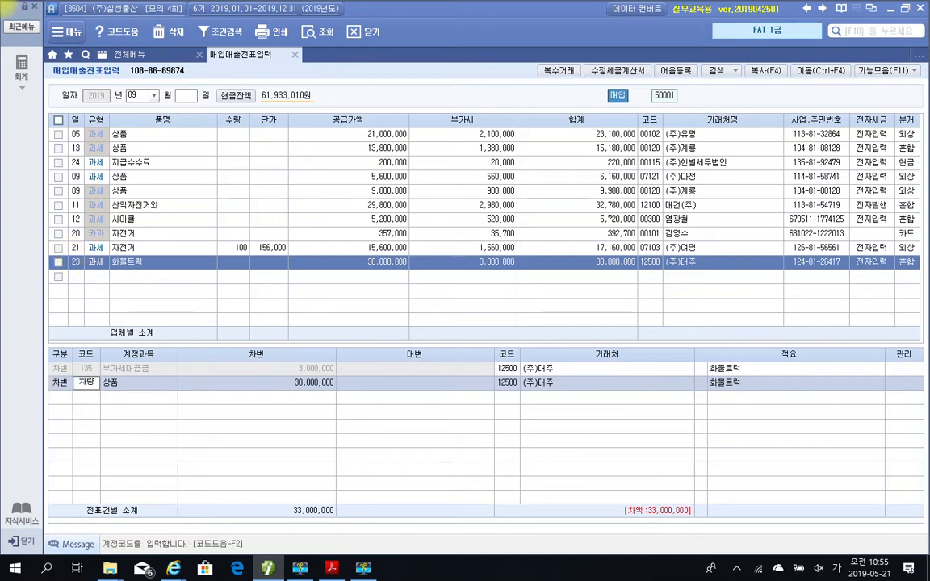
key("Return")
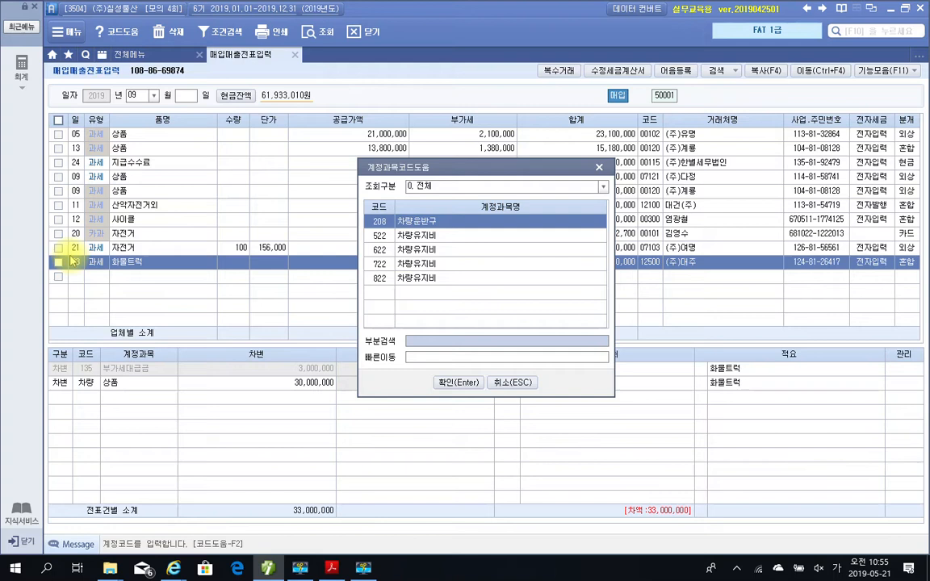
key("Return")
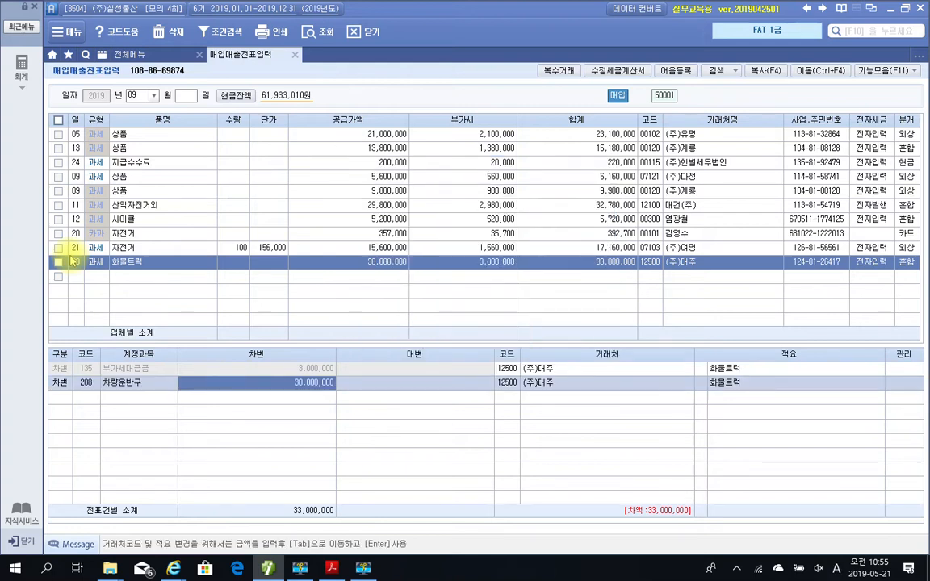
key("Left")
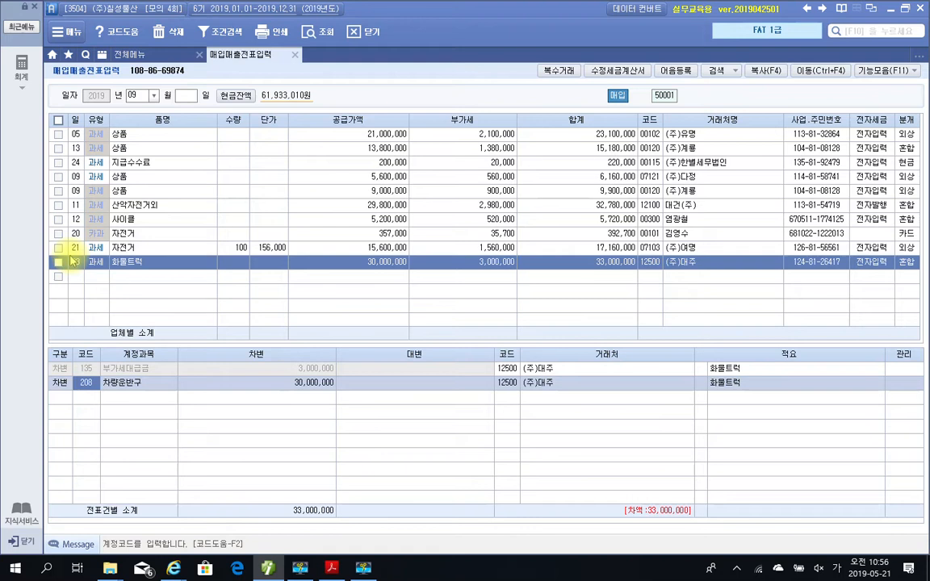
Add a credit line to the truck voucher for account 131 선급금, found by searching for 선급, with an amount of 3,000,000.
key("Down")
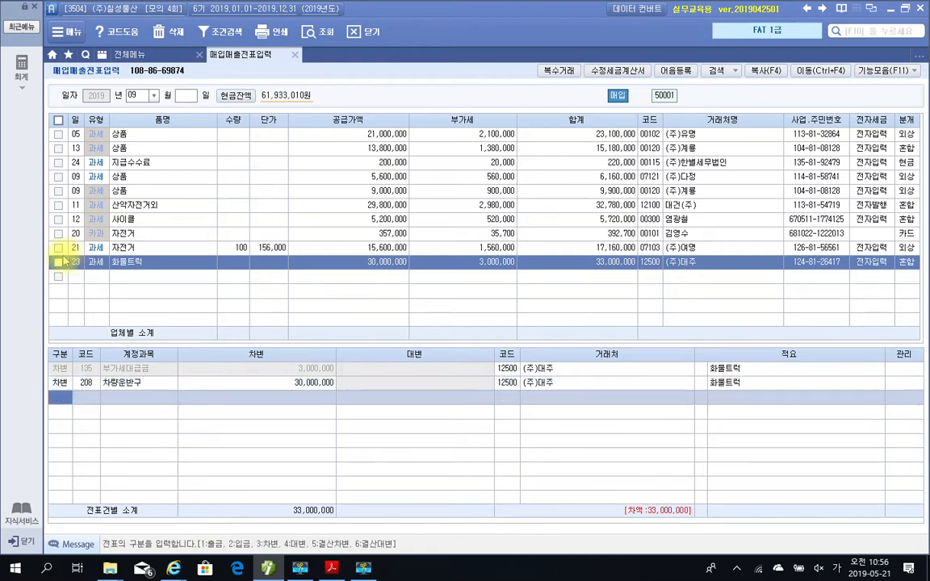
type("4")
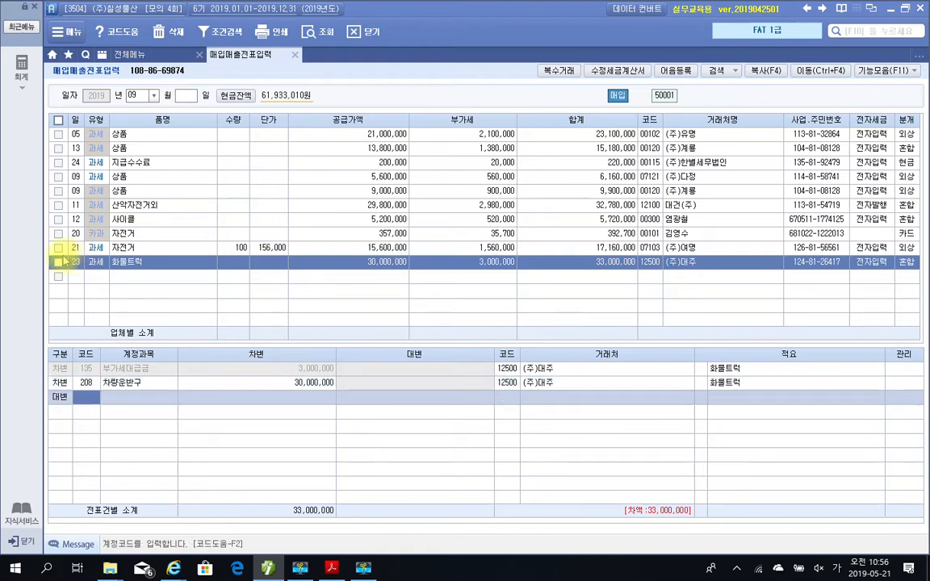
type("선급")
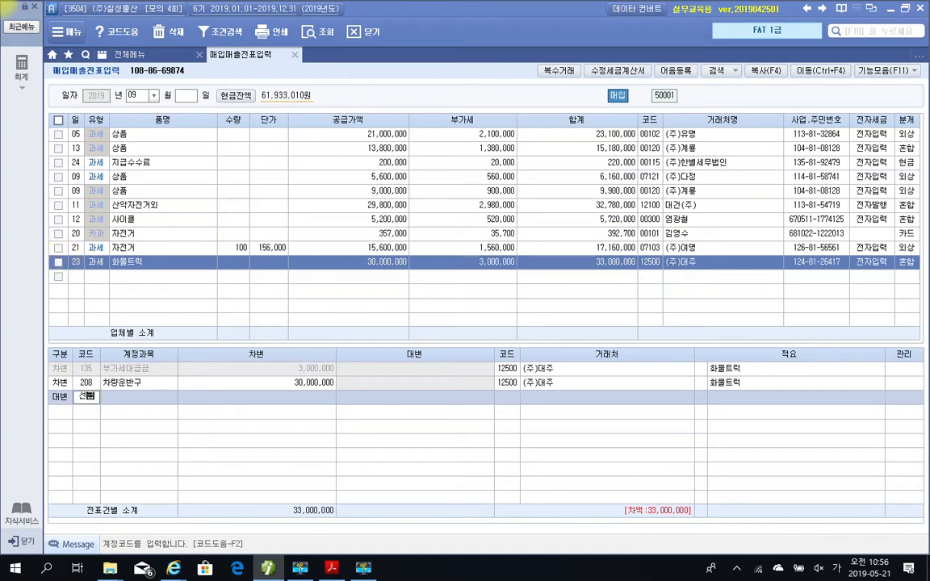
key("Return")
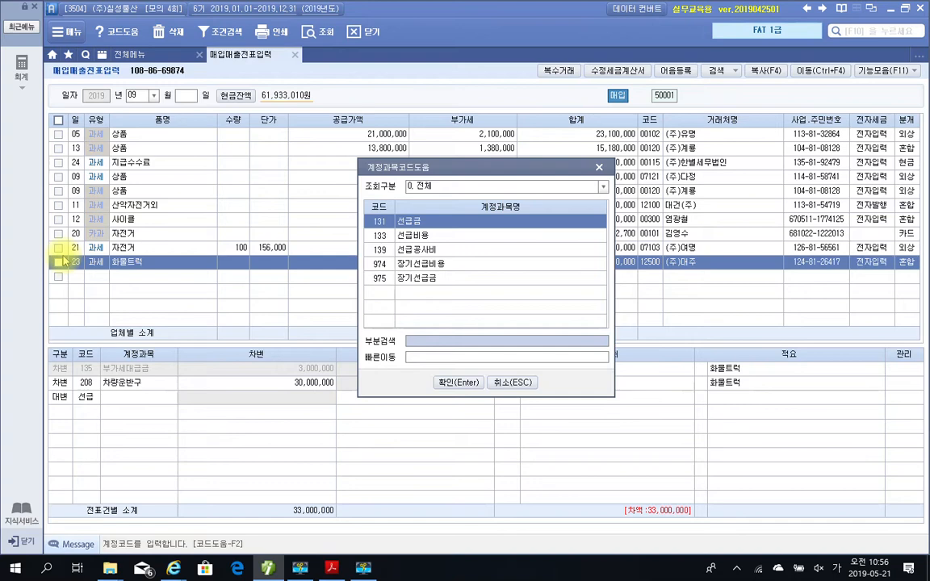
key("Return")
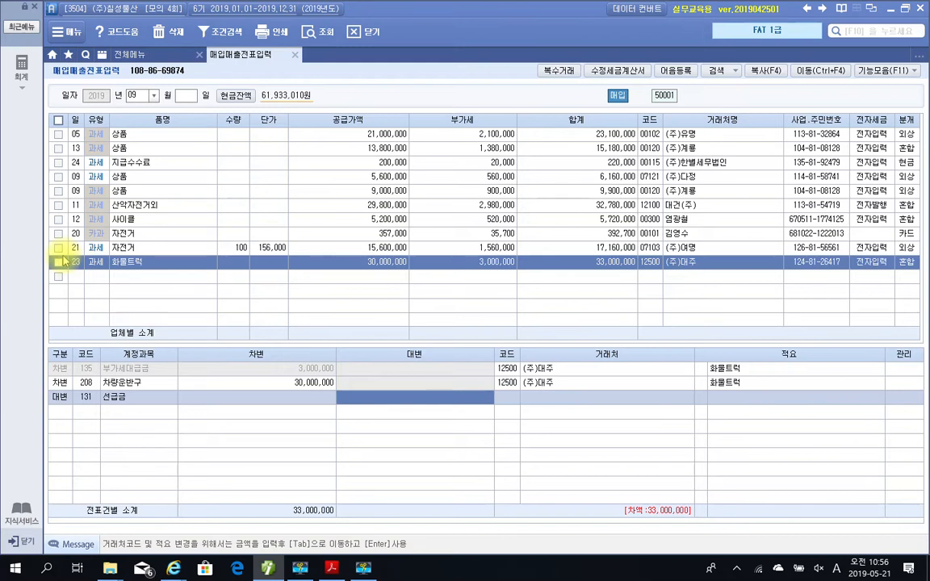
type("3000000")
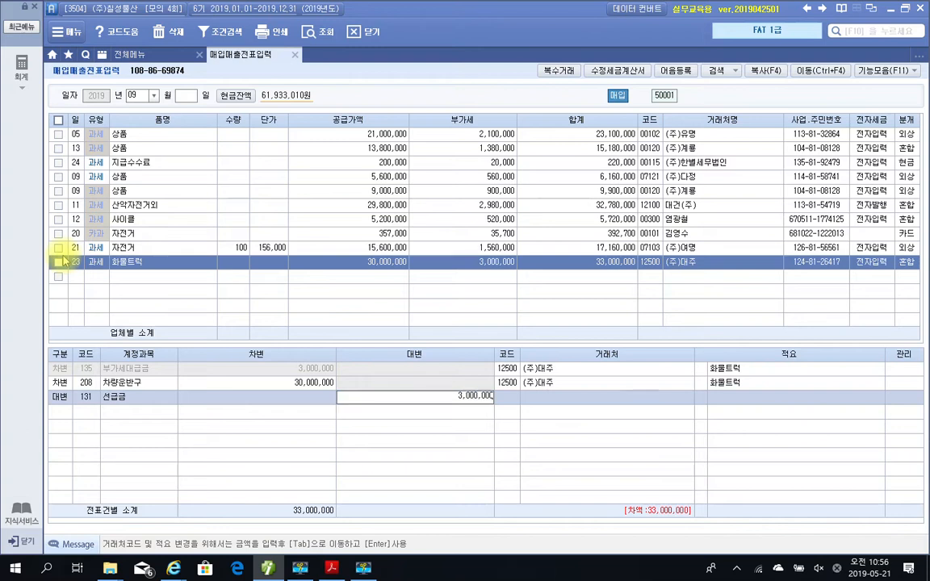
key("Return")
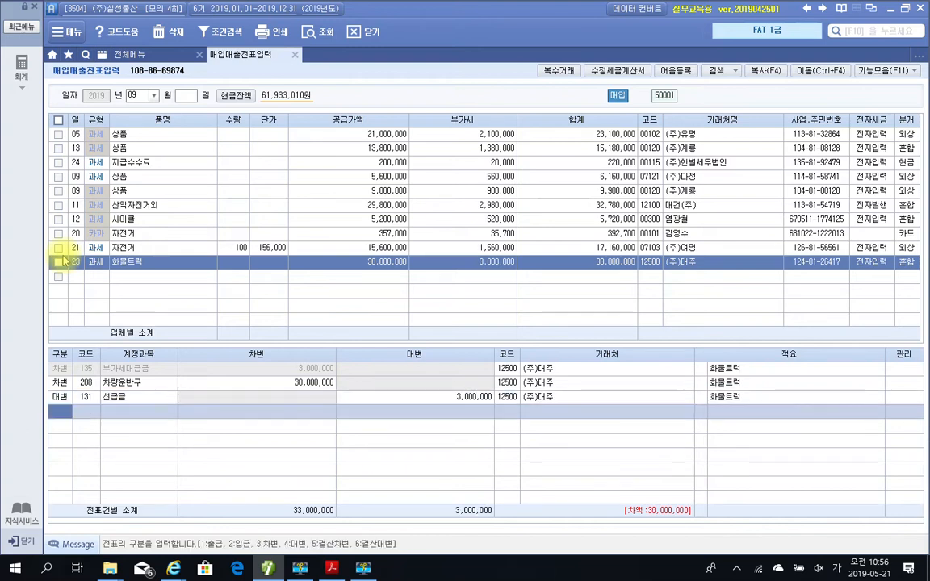
Add a credit line for account 103 보통예금 with an amount of 30,000,000 and 기업은행 as its trading partner.
type("4")
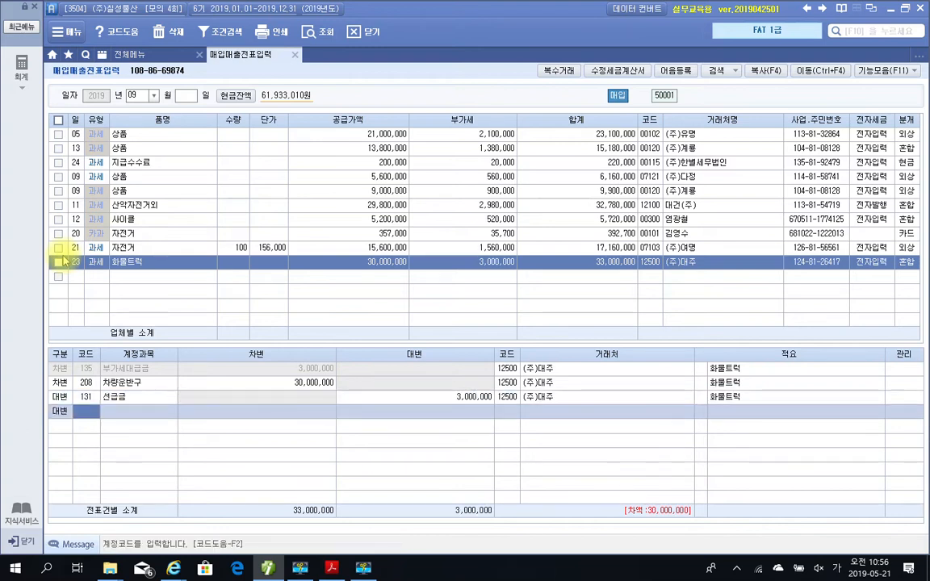
type("10")
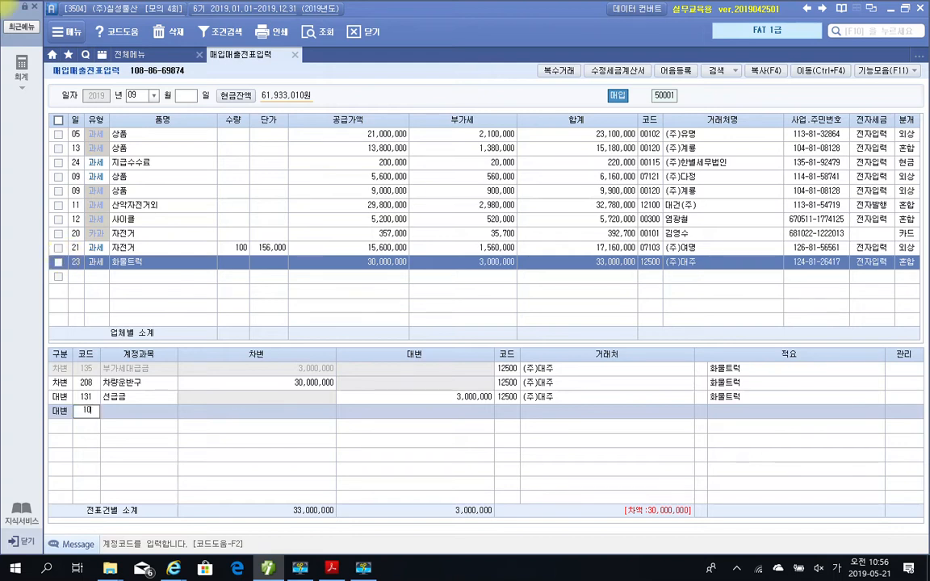
type("3")
key("Return")
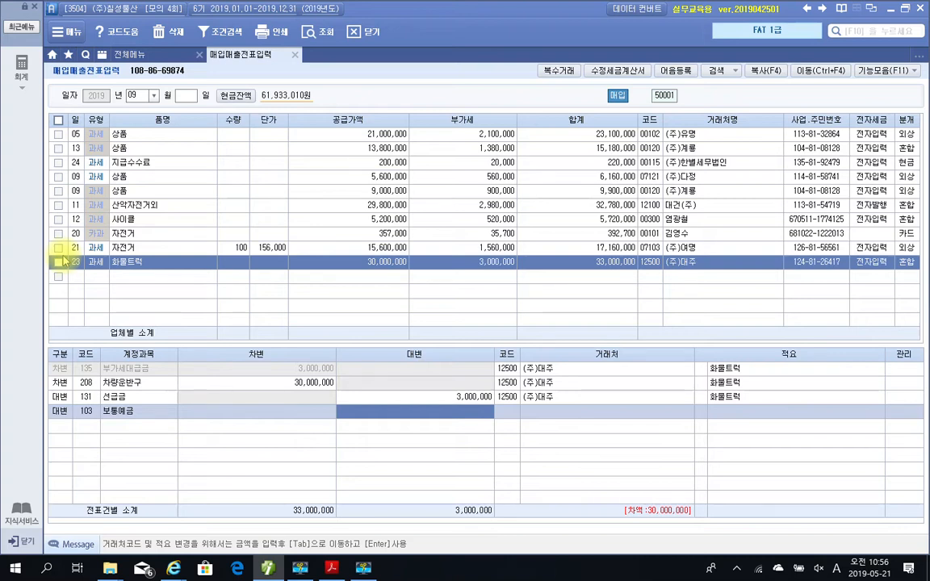
type("30,000,000")
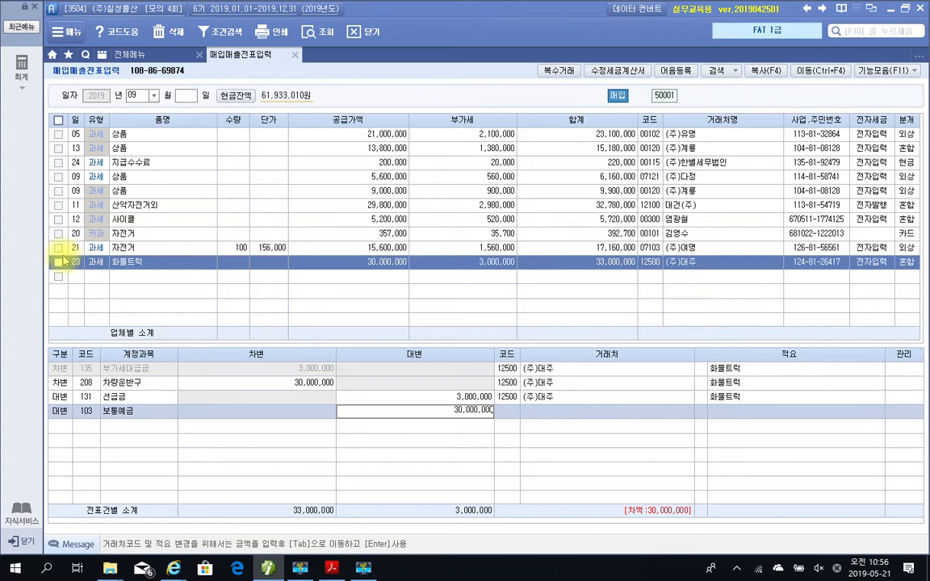
key("Return")
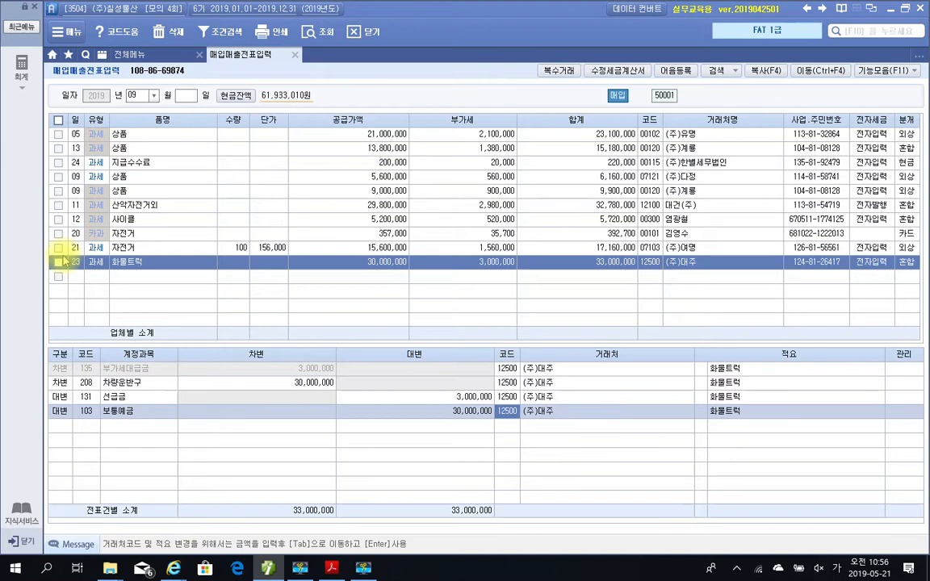
type("ㄱㅣㅇㅓㅂ")
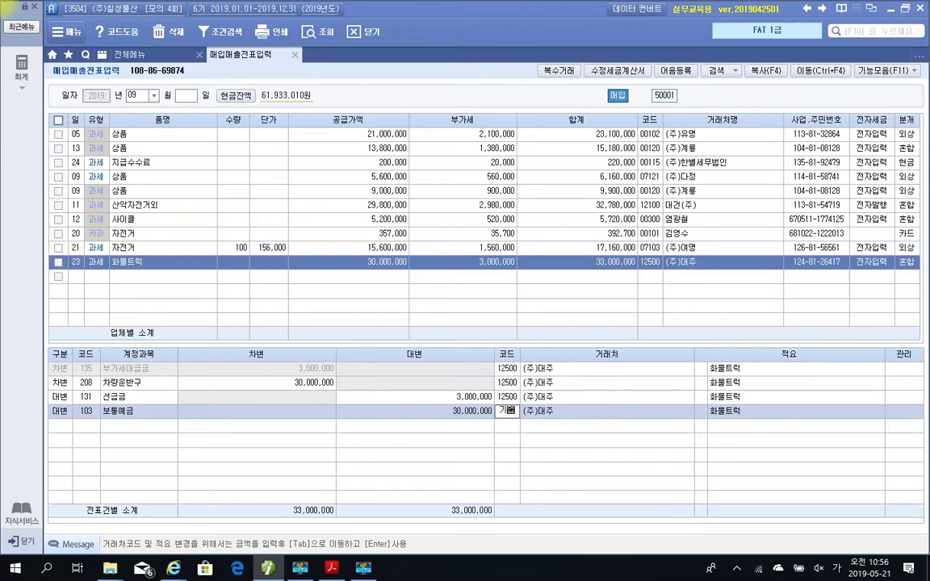
key("Return")
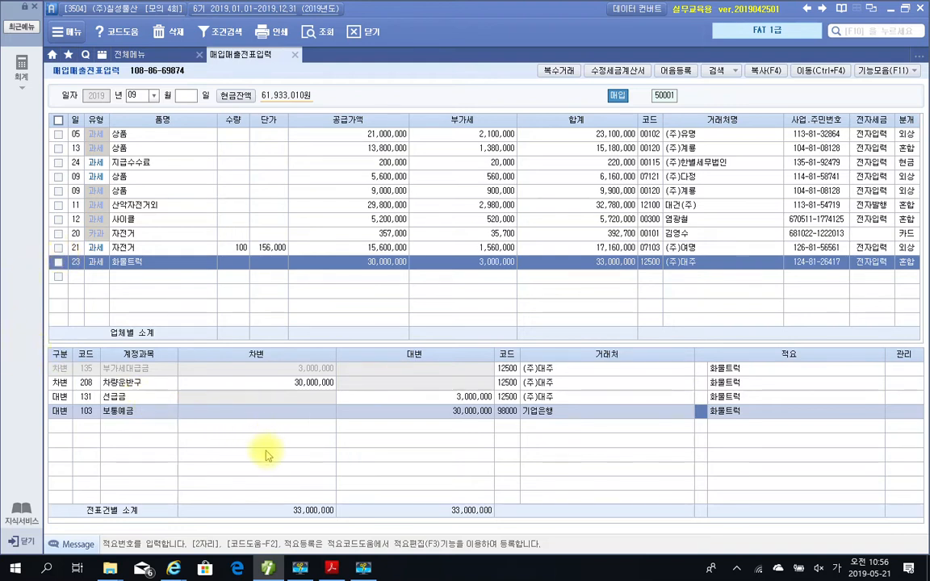
Switch to the exam PDF and review the 화물트럭 invoice, comparing the buyer's business type and item with the purchase and down-payment description.
key("alt+Tab")
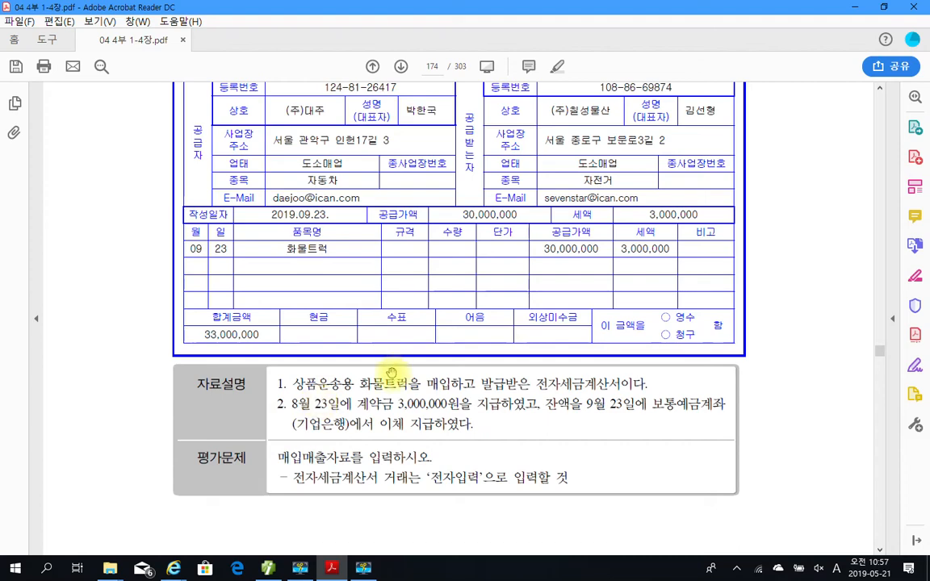
scroll(394, 375, "up", 2)
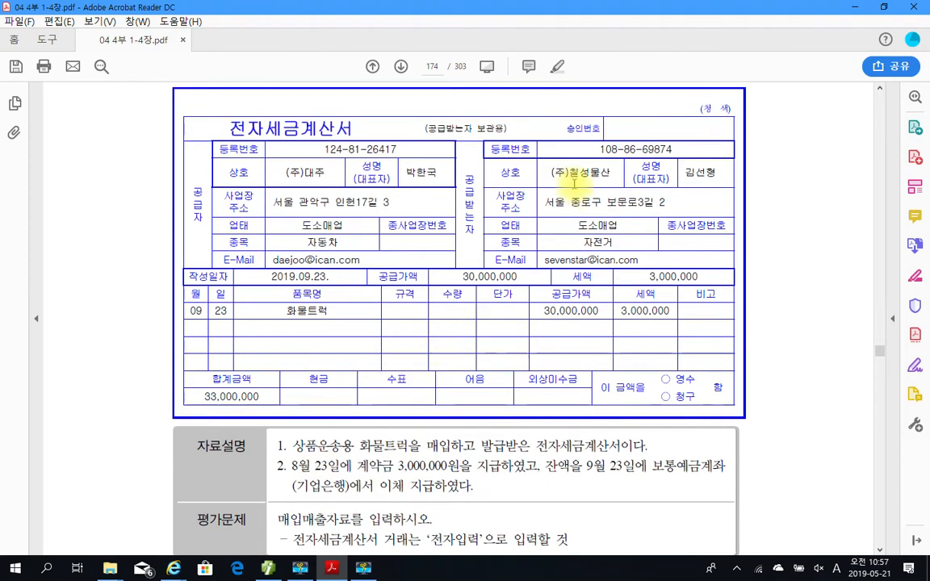
scroll(403, 371, "down", 2)
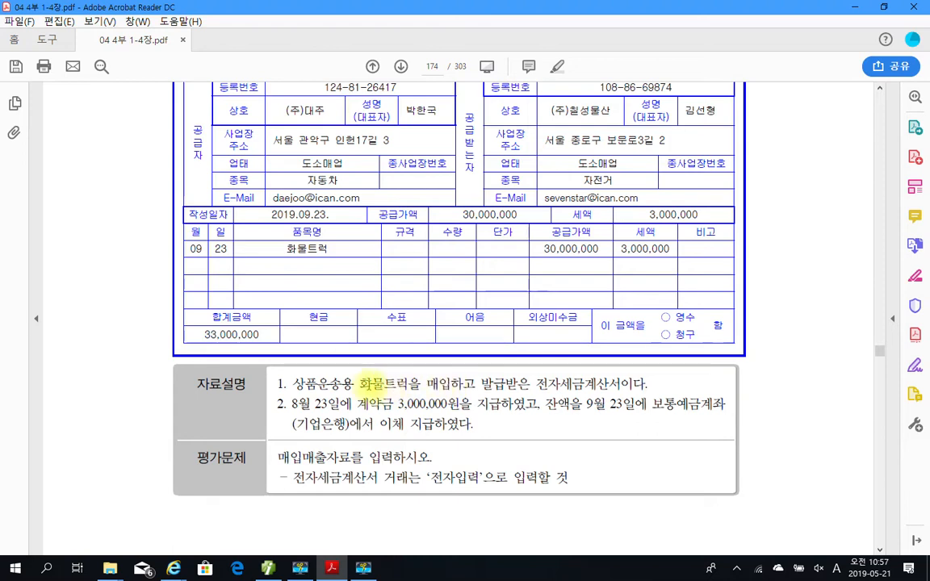
left_click_drag(293, 384, 355, 384)
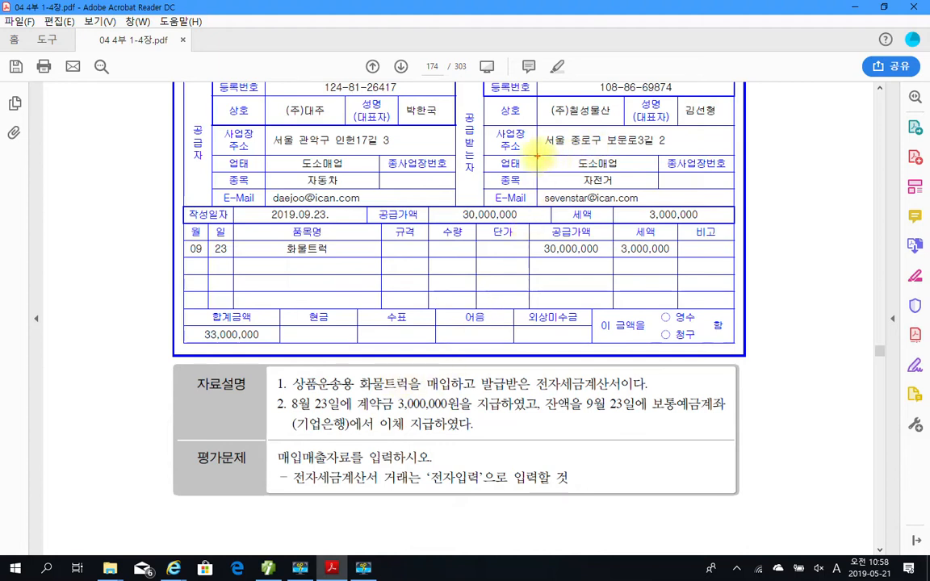
mouse_move(536, 149)
left_mouse_down()
mouse_move(635, 191)
mouse_move(639, 173)
left_mouse_up()
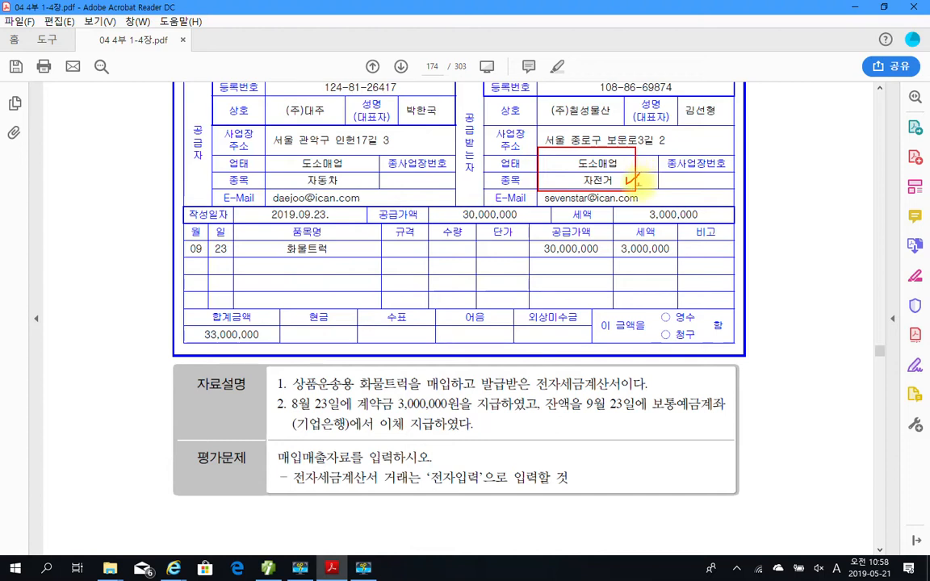
left_click_drag(624, 180, 653, 179)
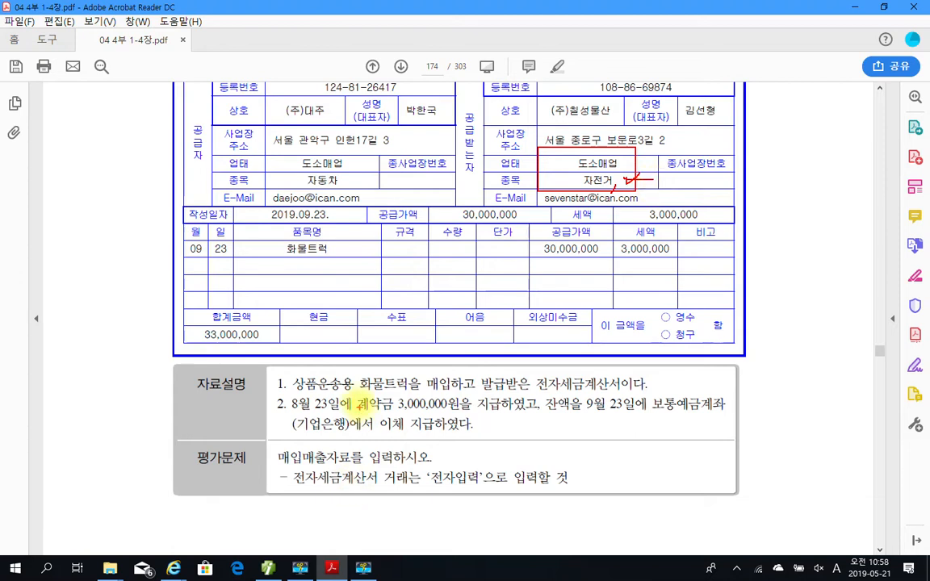
left_click_drag(356, 401, 473, 403)
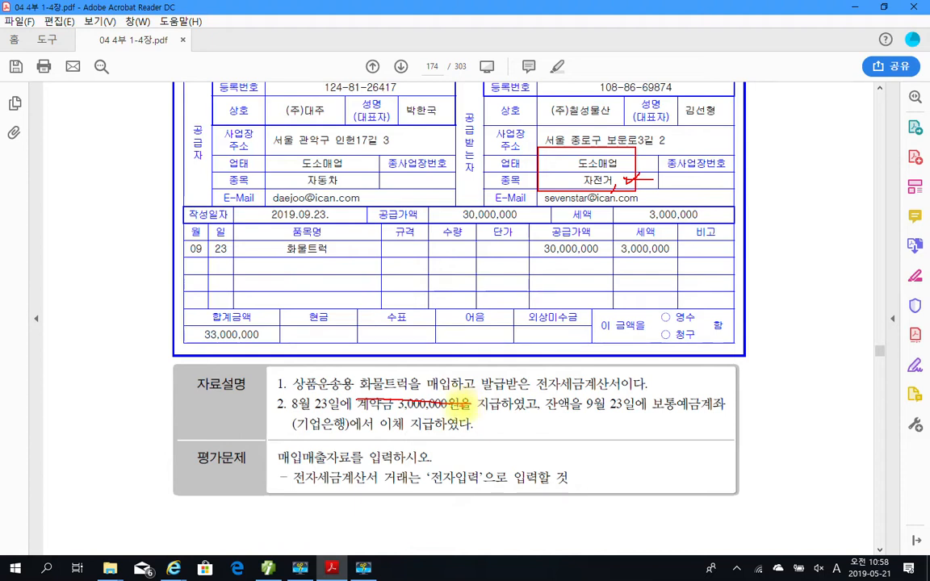
left_click_drag(622, 182, 665, 187)
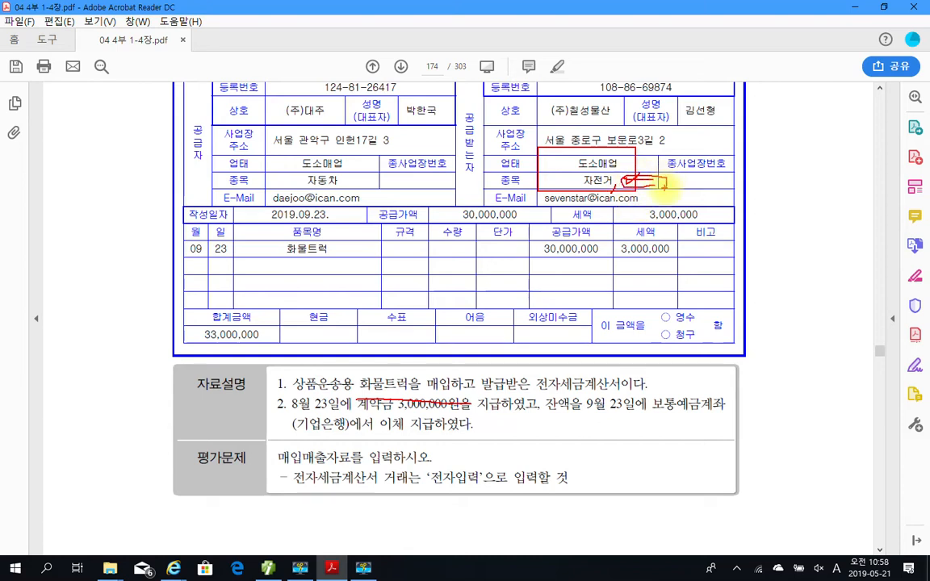
left_click_drag(361, 386, 352, 397)
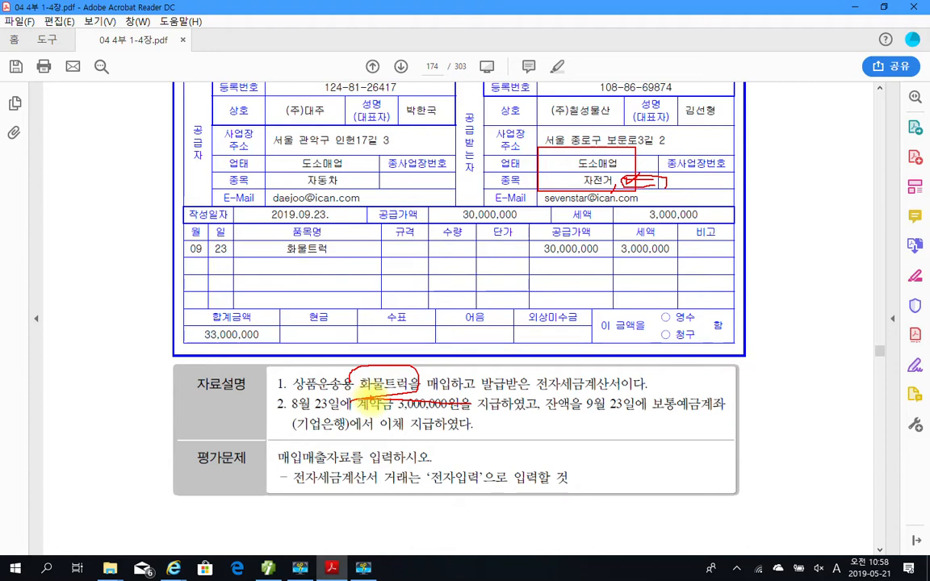
left_click_drag(636, 179, 644, 205)
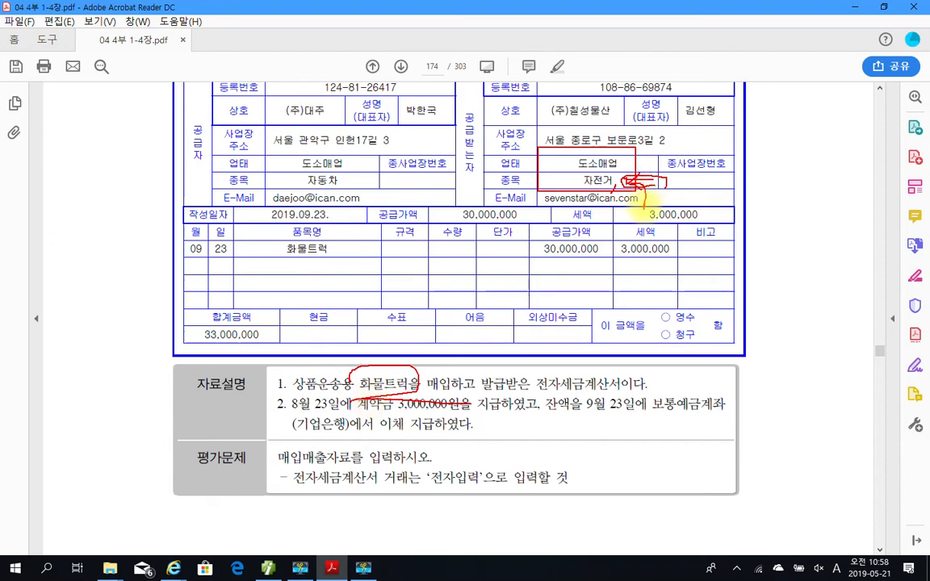
mouse_move(336, 360)
left_mouse_down()
mouse_move(298, 393)
mouse_move(316, 404)
left_mouse_up()
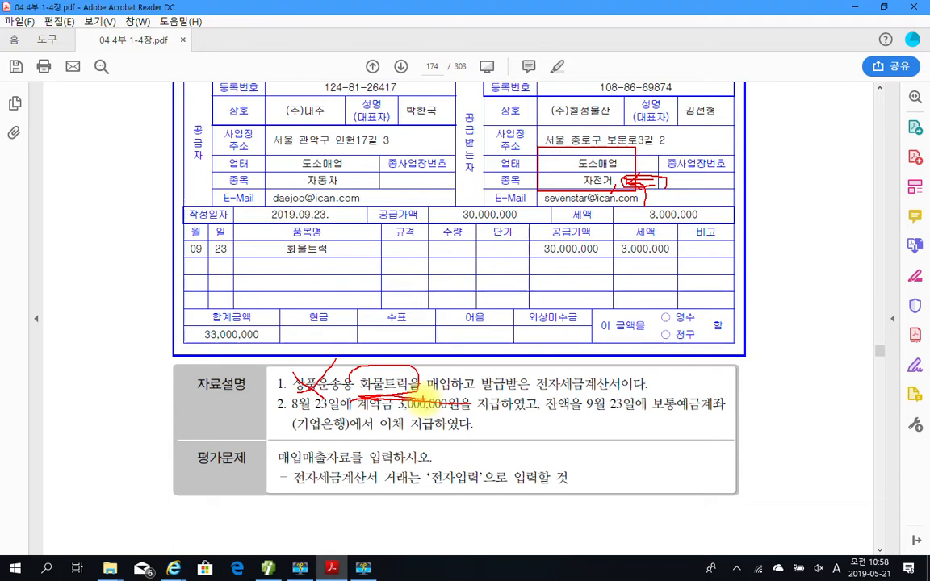
key("Escape")
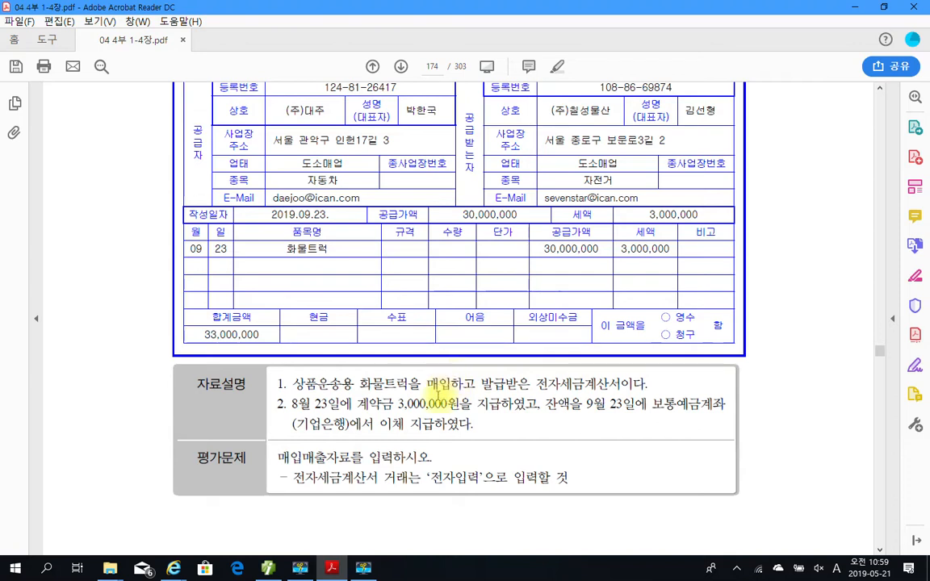
Go to 매입거래 question 6 in the PDF and examine the 전자계산서, its payment description and the entry instructions.
scroll(440, 394, "down", 2)
scroll(440, 394, "down", 4)
scroll(442, 398, "down", 10)
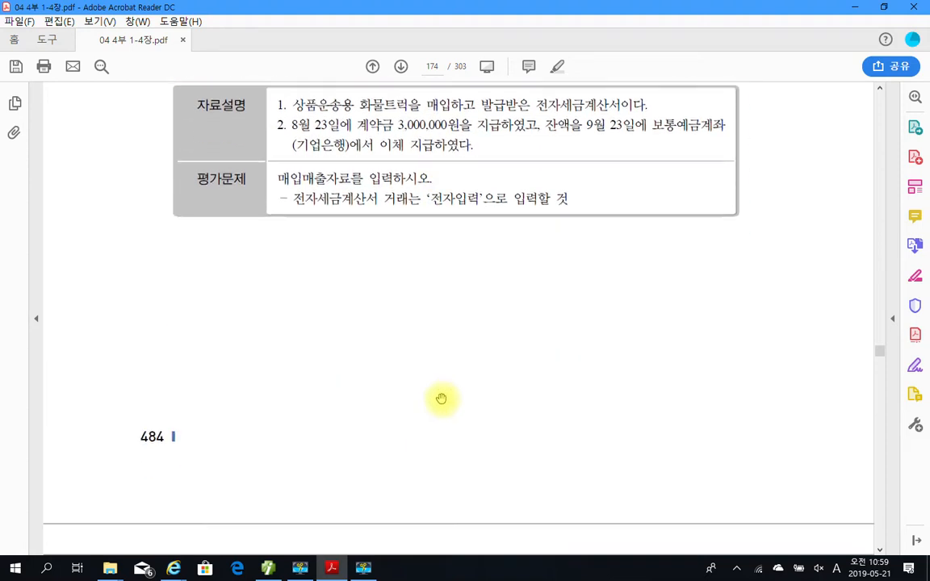
scroll(441, 398, "down", 8)
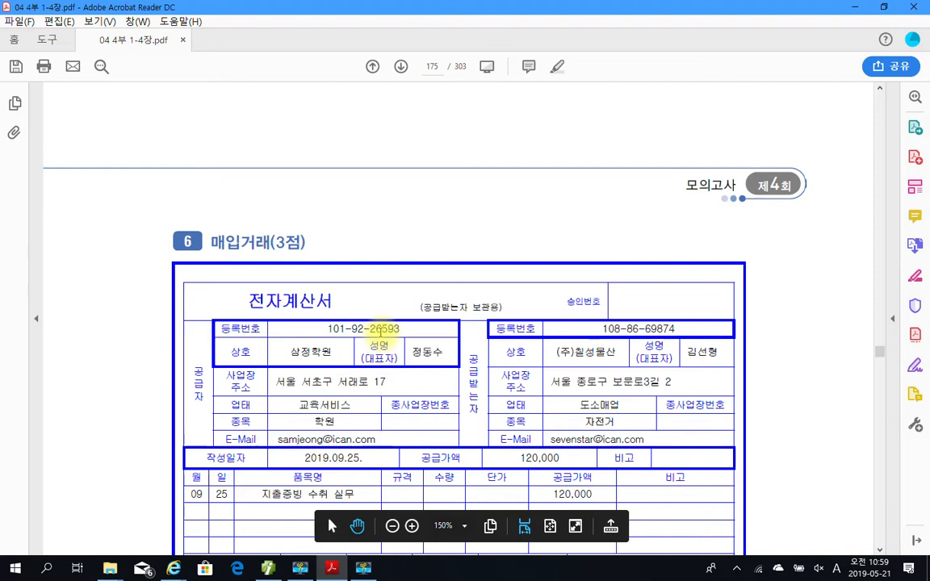
scroll(383, 329, "down", 3)
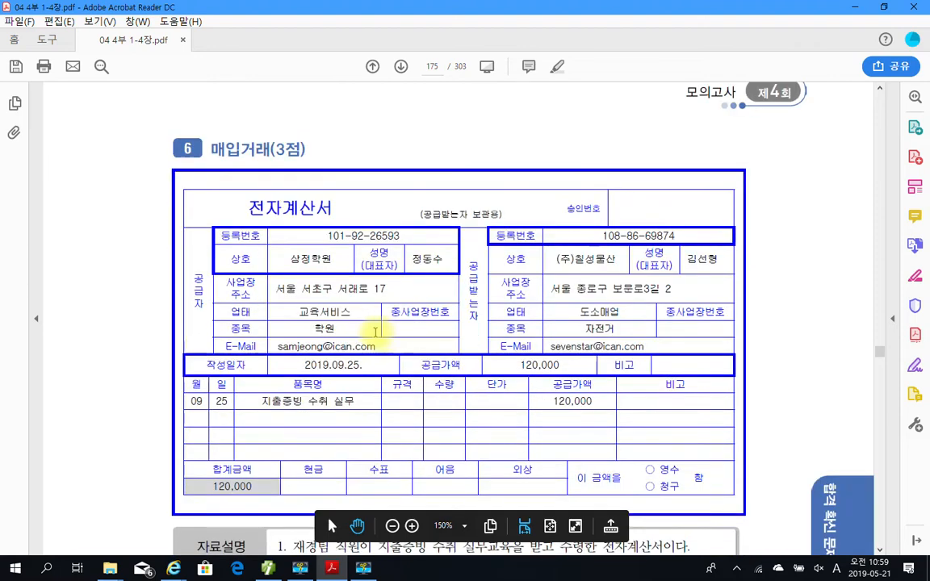
key("ctrl+2")
left_click_drag(273, 189, 348, 224)
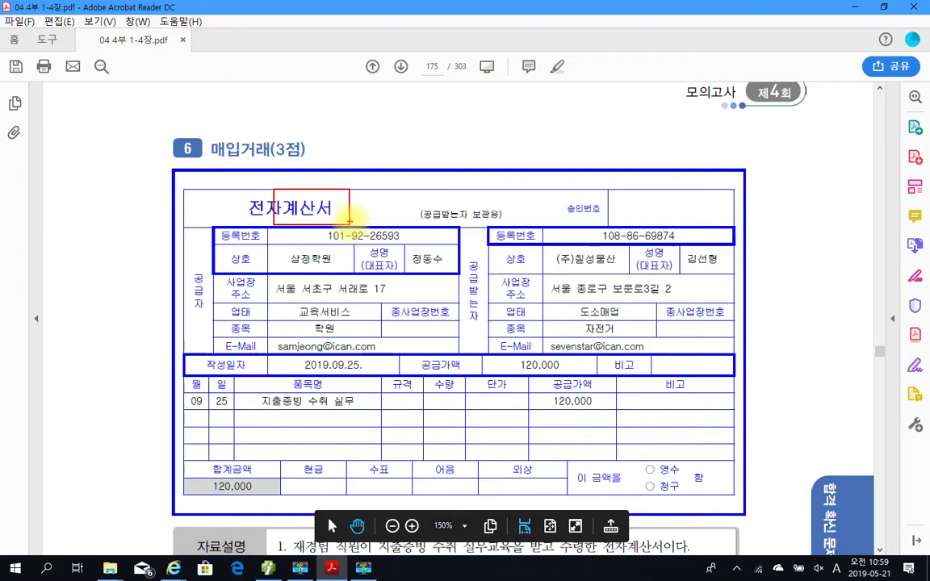
left_click_drag(378, 174, 367, 203)
mouse_move(377, 183)
left_mouse_down()
mouse_move(408, 183)
mouse_move(395, 202)
left_mouse_up()
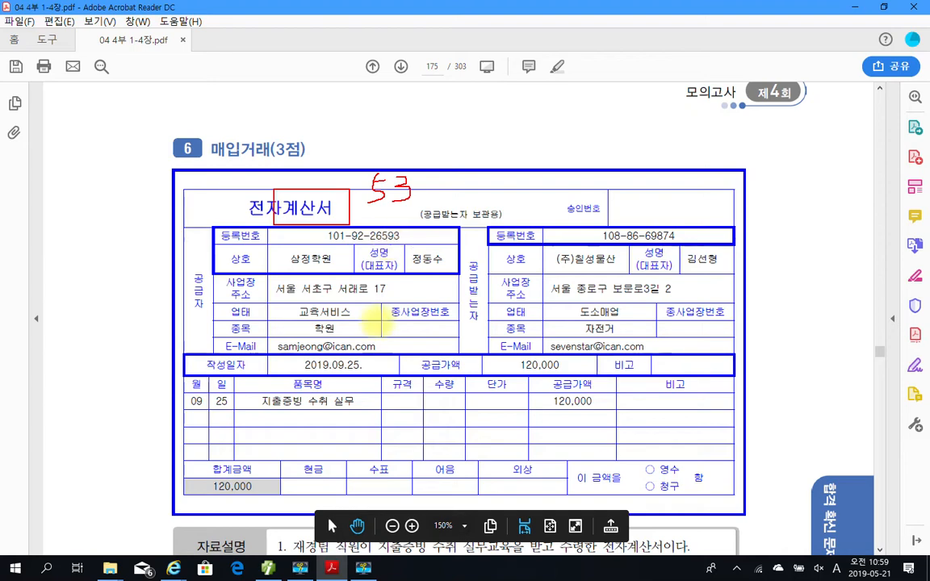
scroll(357, 319, "down", 4)
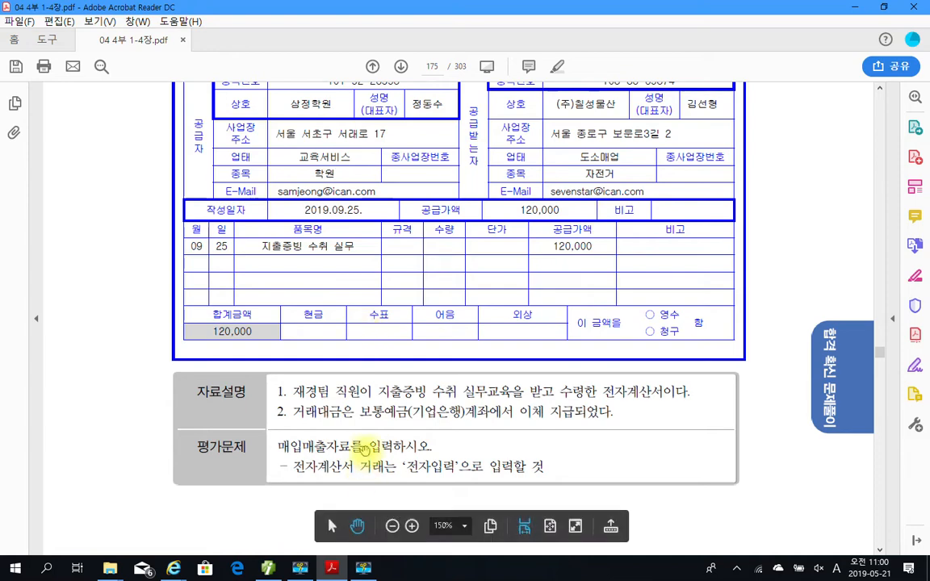
scroll(347, 383, "down", 1)
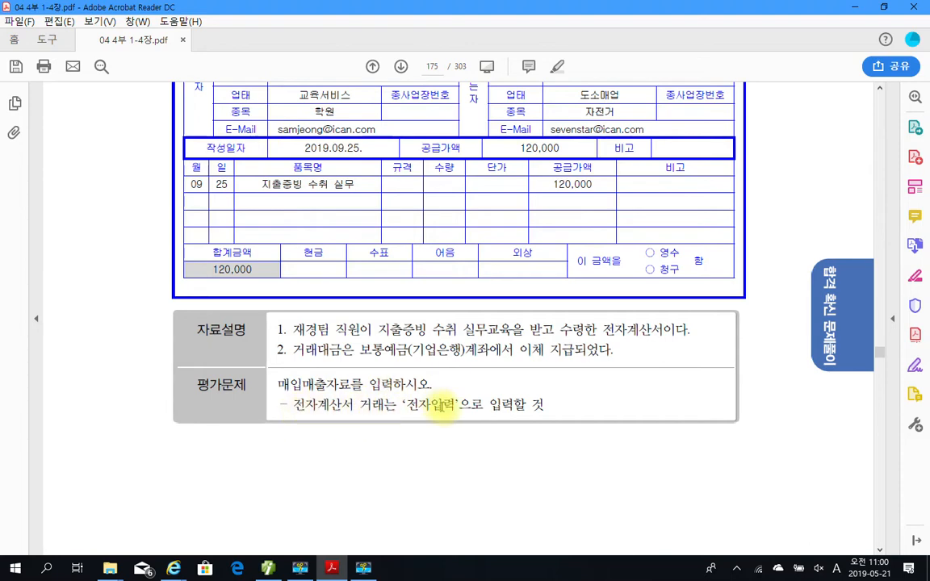
scroll(201, 260, "up", 1)
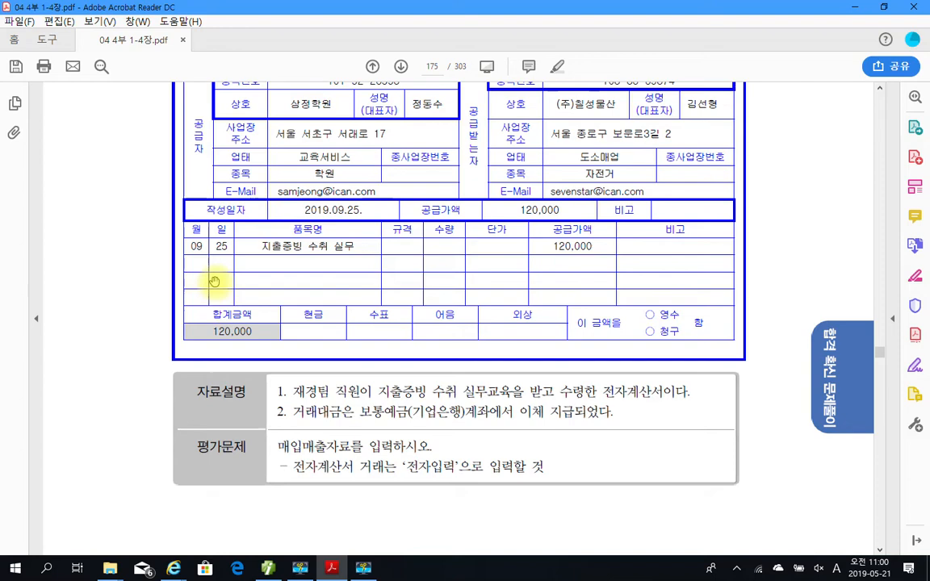
scroll(221, 285, "up", 1)
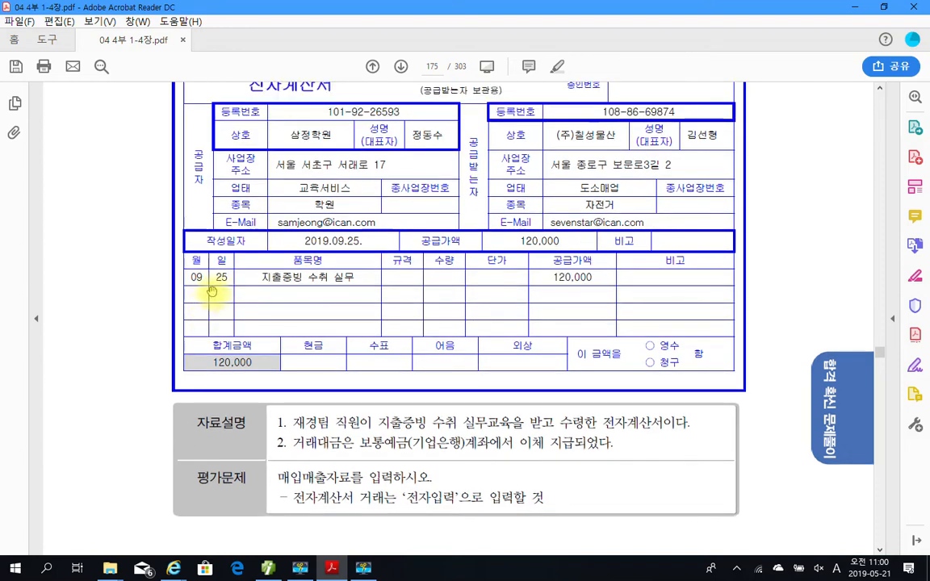
Switch back to the 매입매출전표입력 screen and start a new voucher line for day 25 with the 면세 type.
scroll(212, 290, "up", 1)
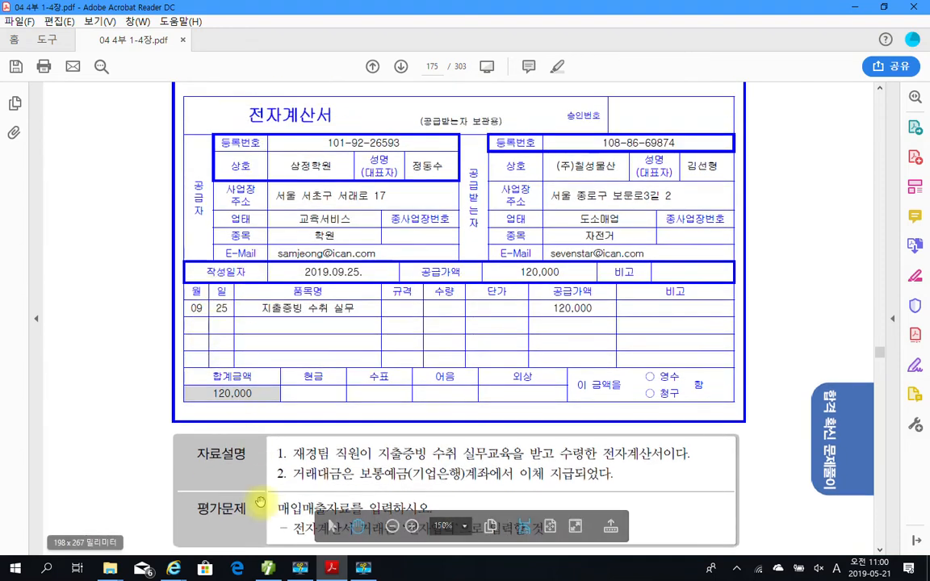
key("alt+Tab")
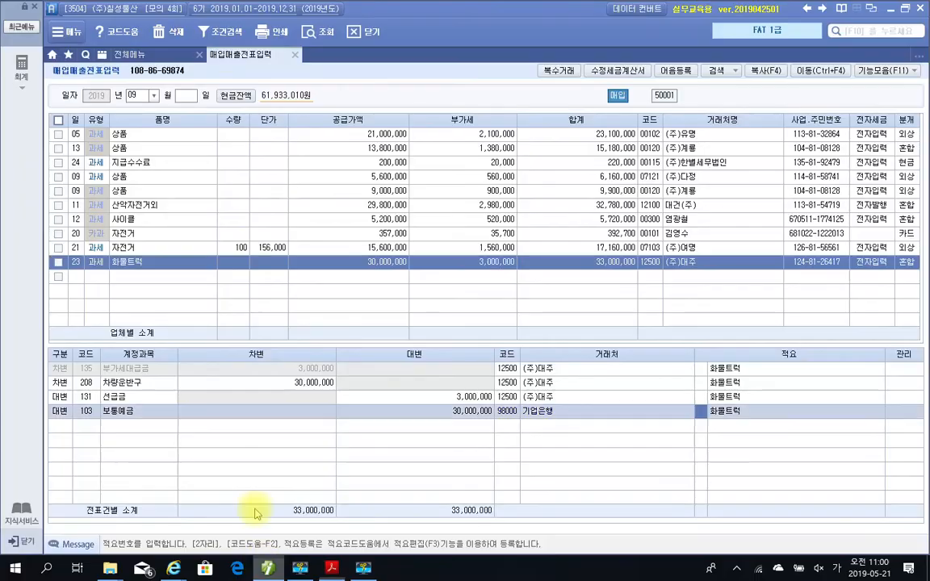
left_click(75, 277)
type("25")
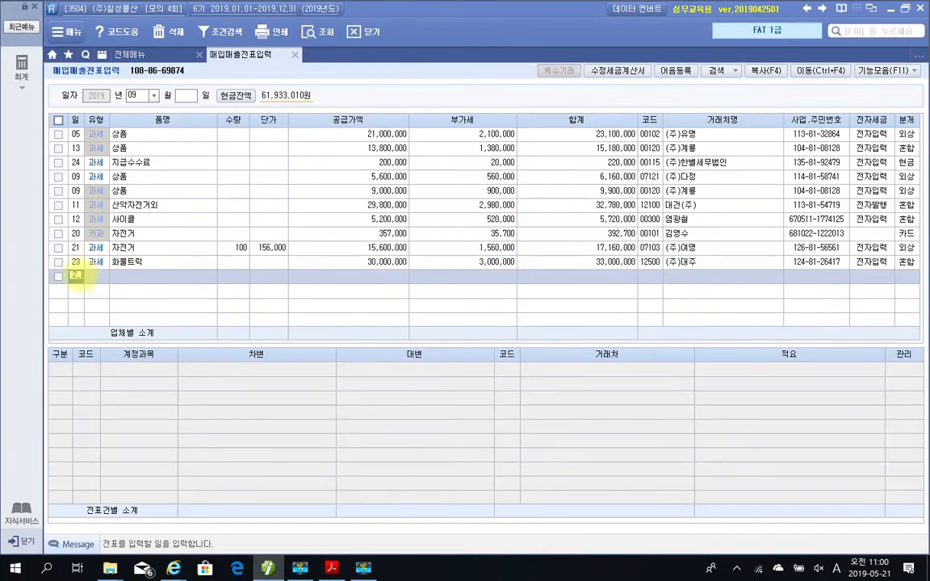
key("Return")
type("5")
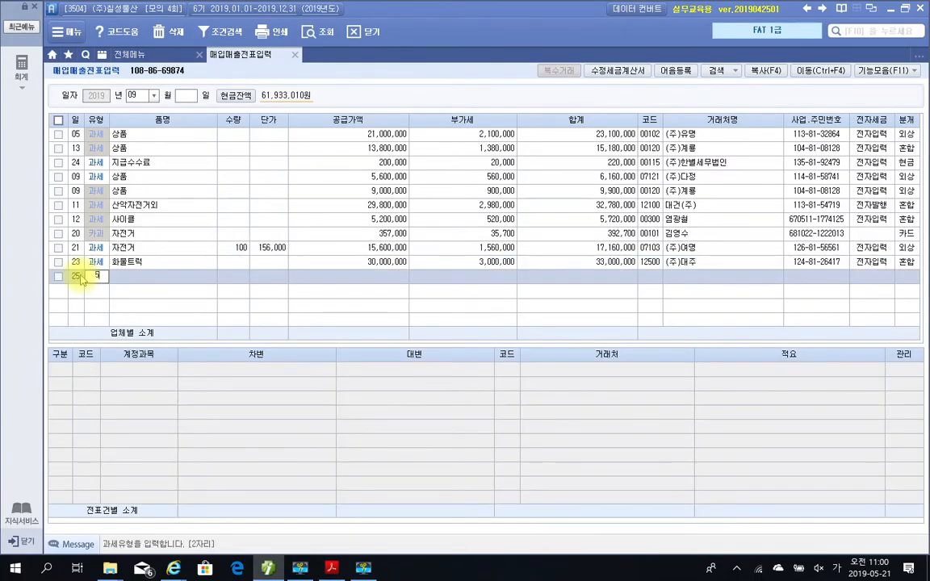
key("Return")
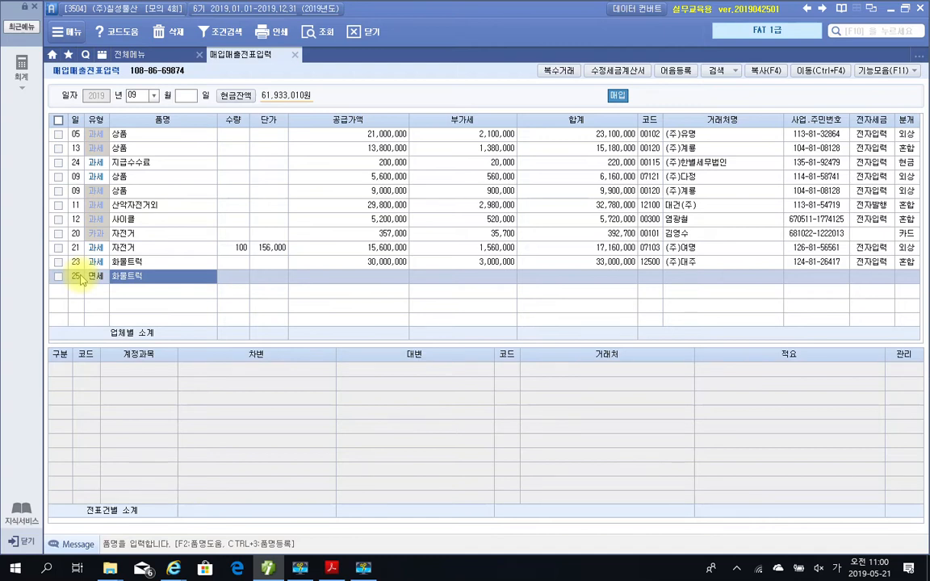
Enter 지출증빙 수취 실무 as the item name and 120,000 as the supply amount, leaving quantity and unit price blank.
type("지출증빙")
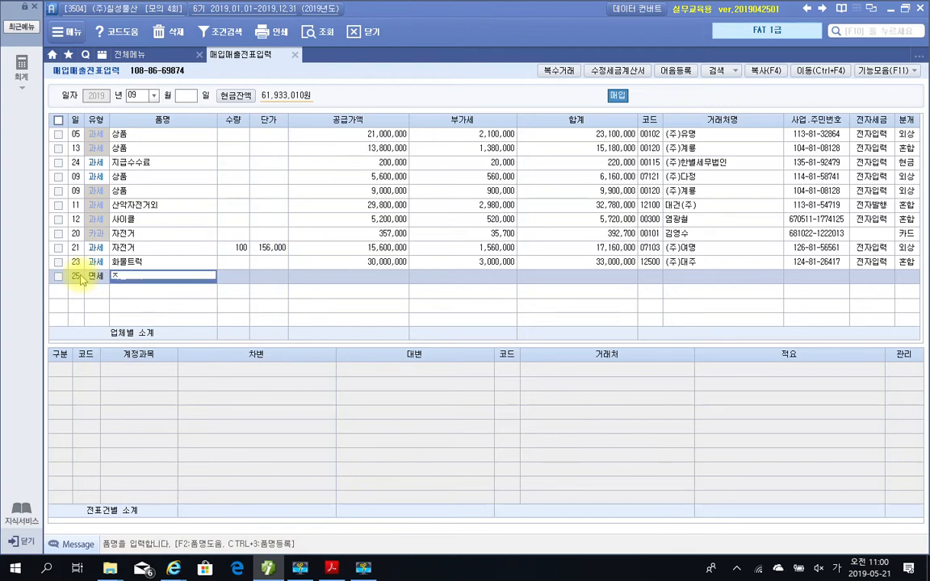
type(" 수")
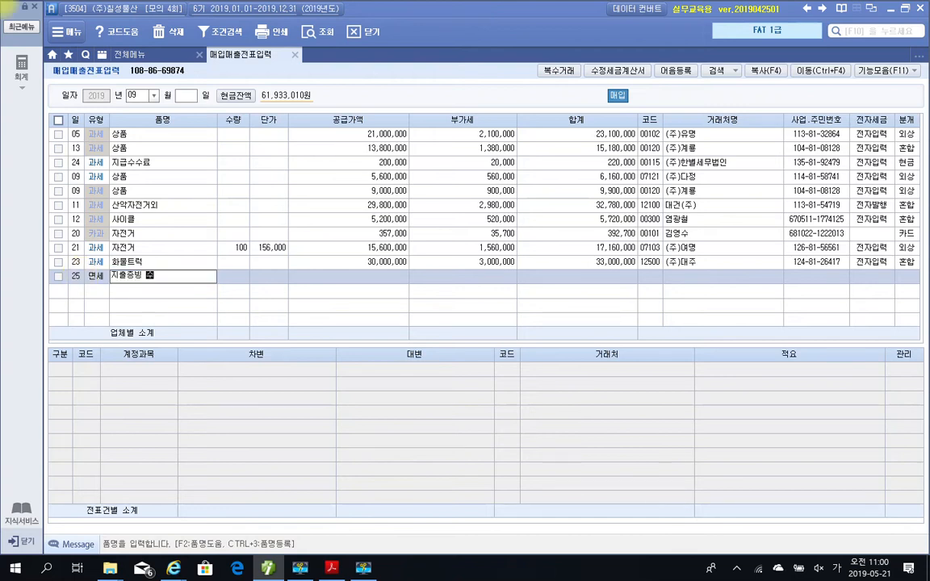
type("취 실무")
key("Return")
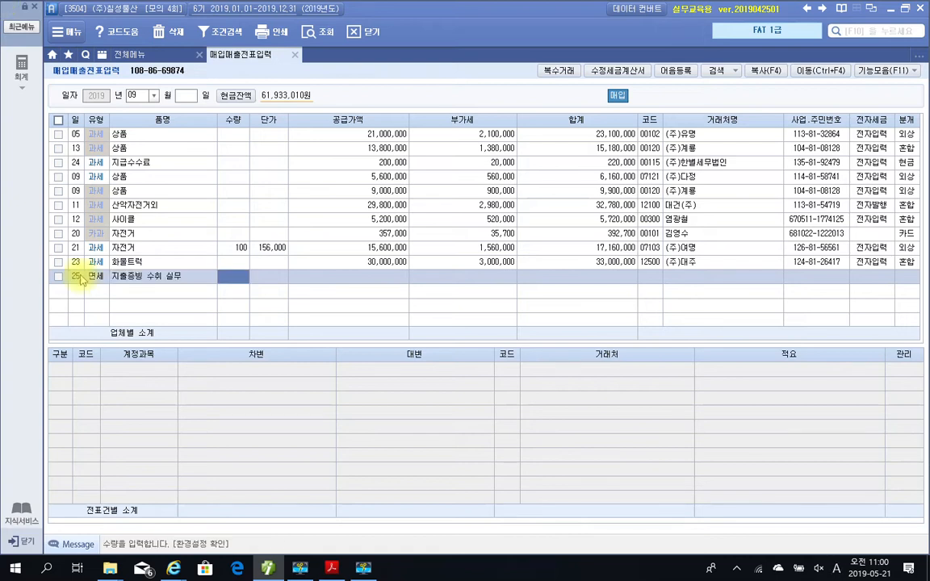
key("Return")
key("Return")
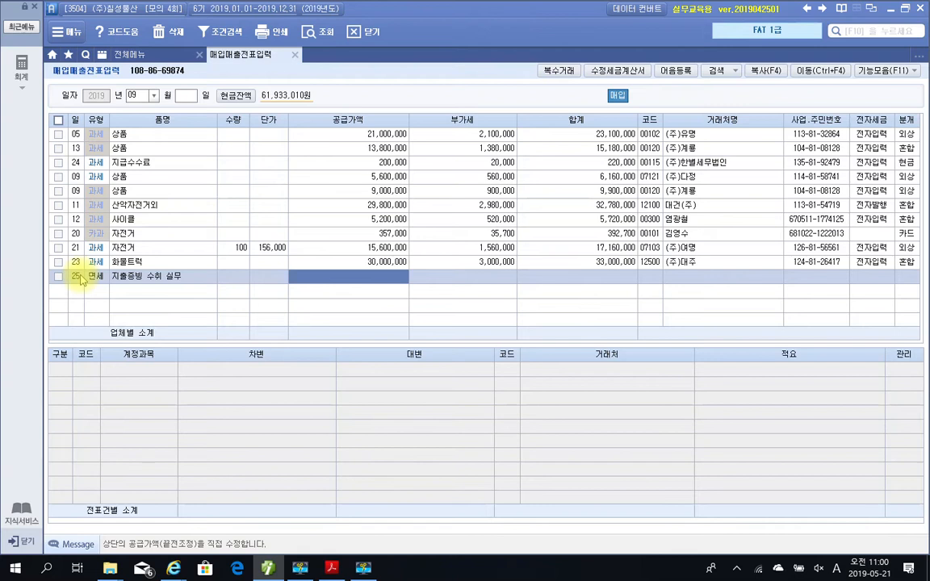
type("1200000")
key("Return")
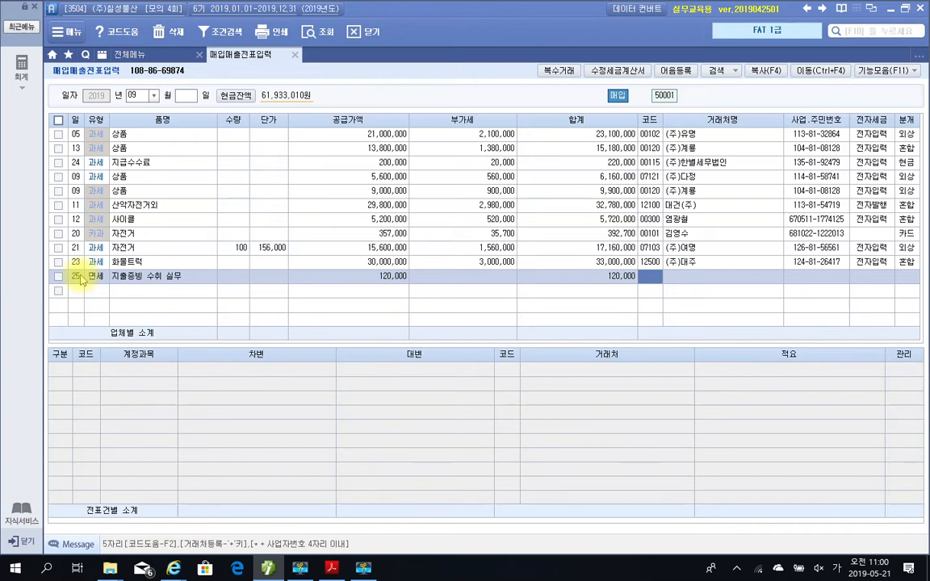
Set the voucher's trading partner to 삼정학원, with 전자입력 for the electronic invoice and 혼합 as the journal type.
type("삼일")
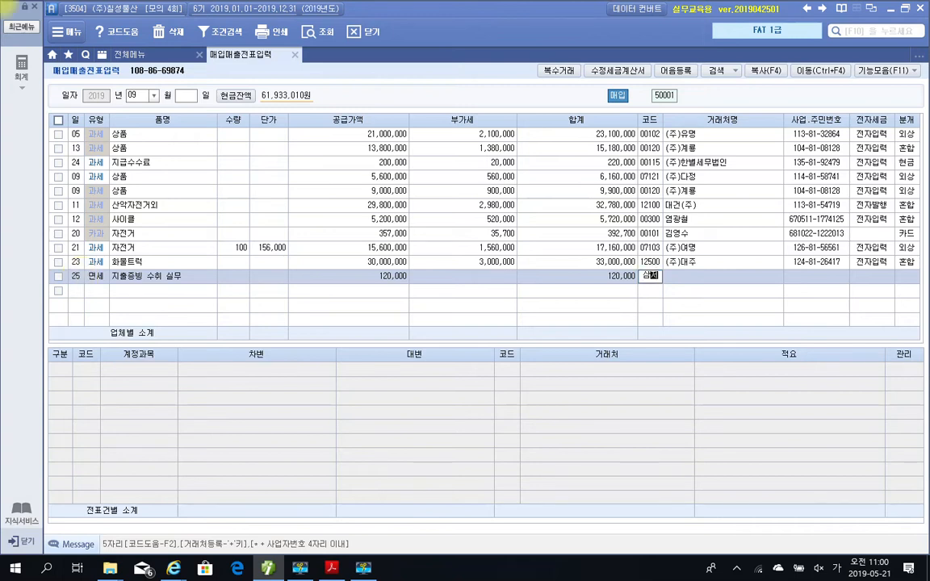
key("Return")
key("Return")
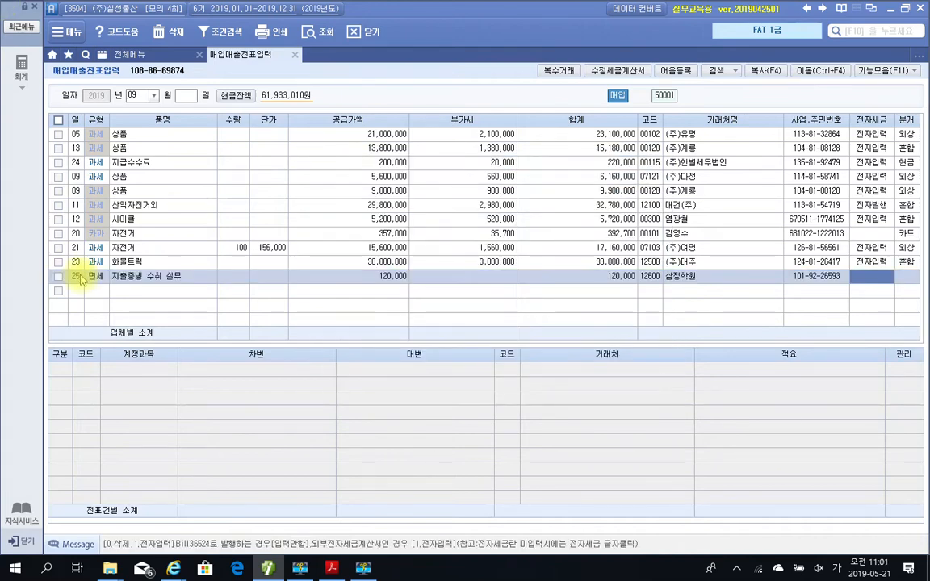
key("1")
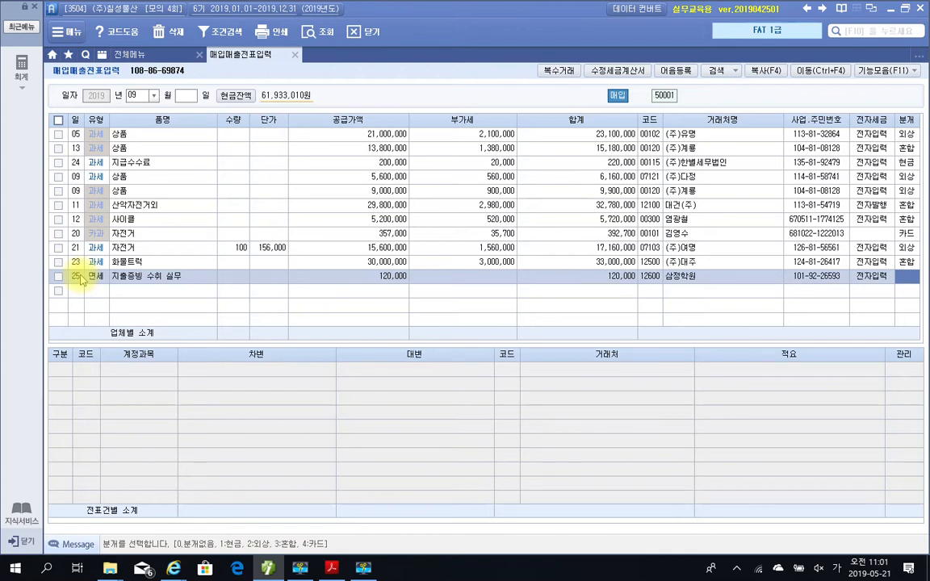
key("3")
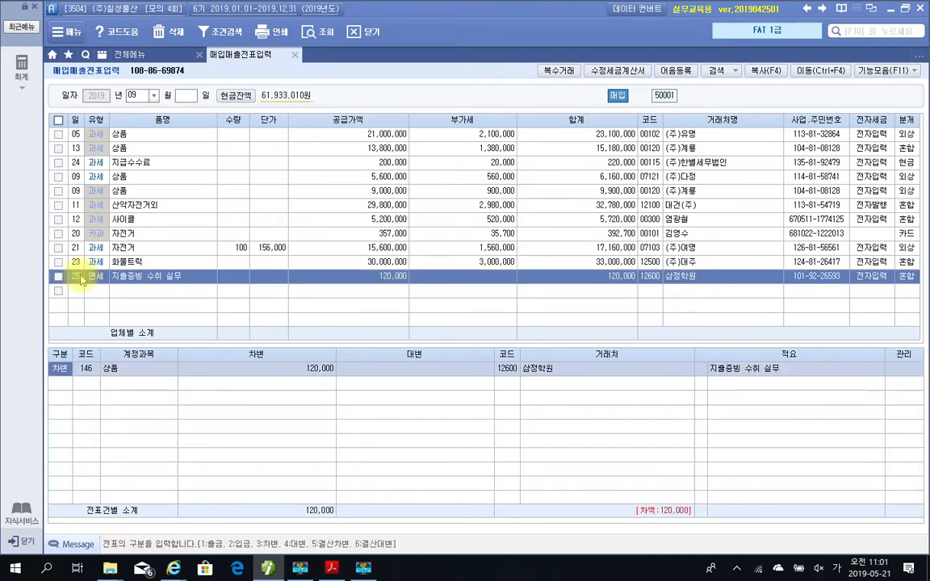
Change the debit line's account to 825 교육훈련비, found by searching for 교육.
key("Return")
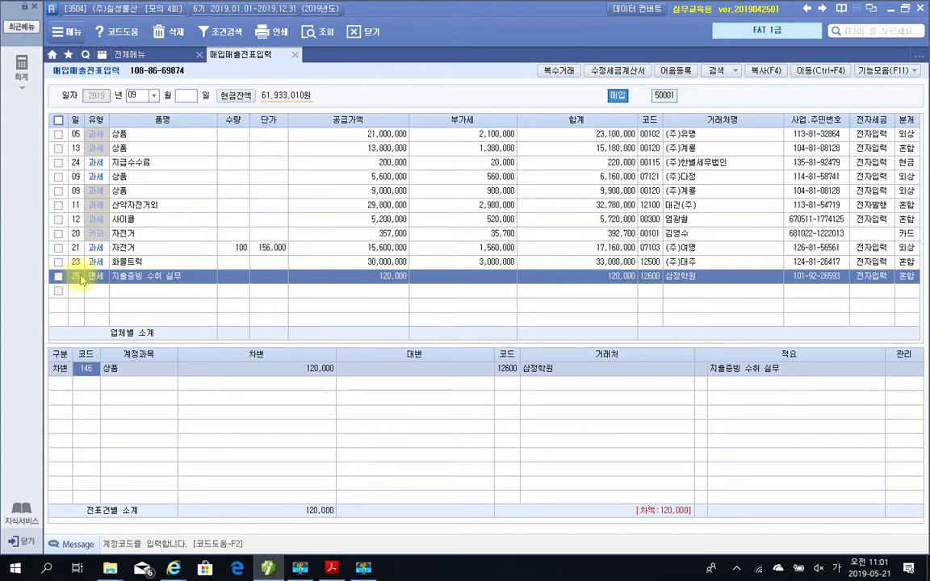
type("교육")
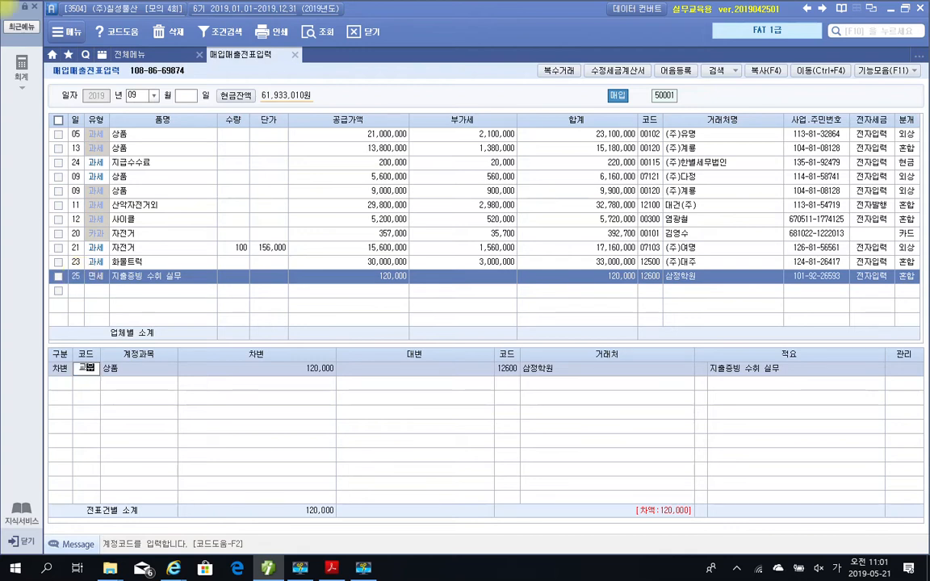
key("Return")
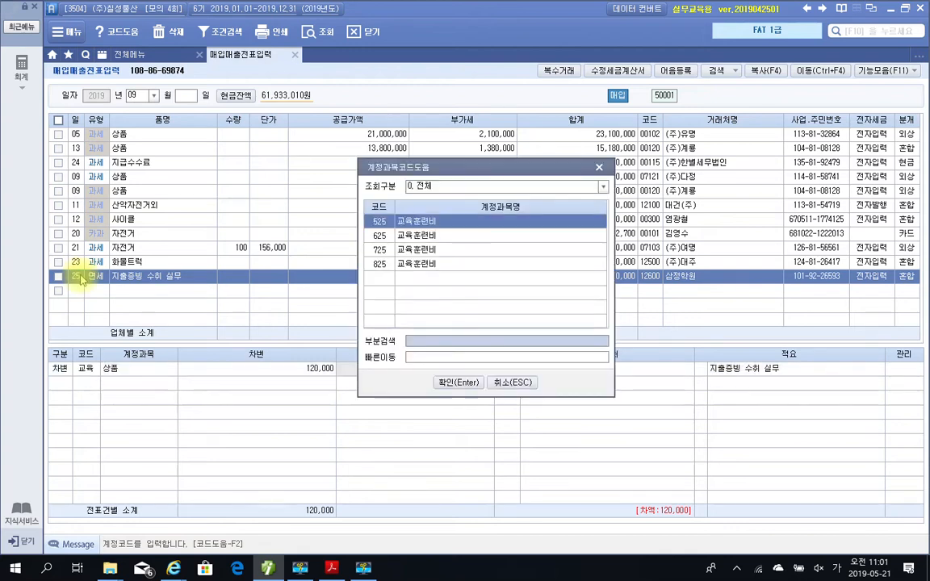
key("Down")
key("Down")
key("Down")
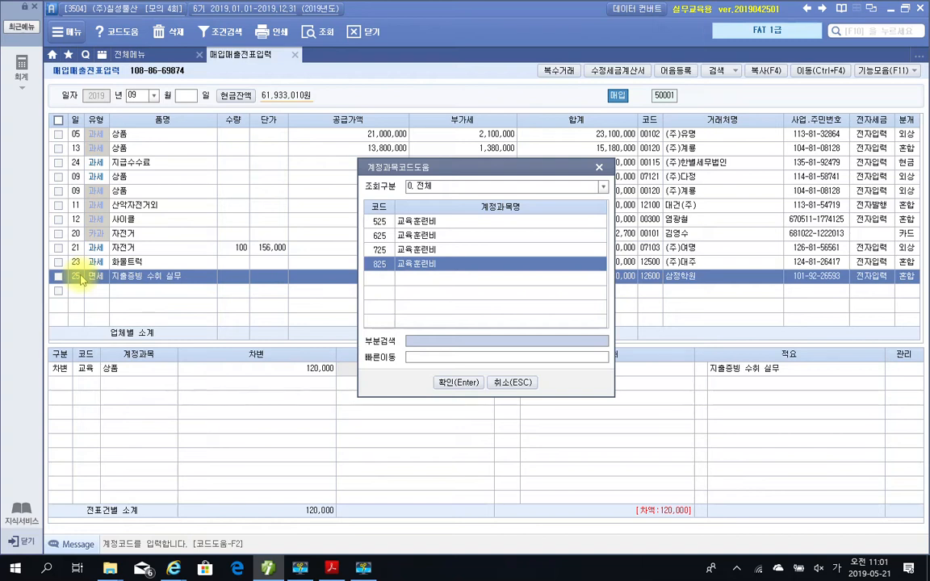
key("Return")
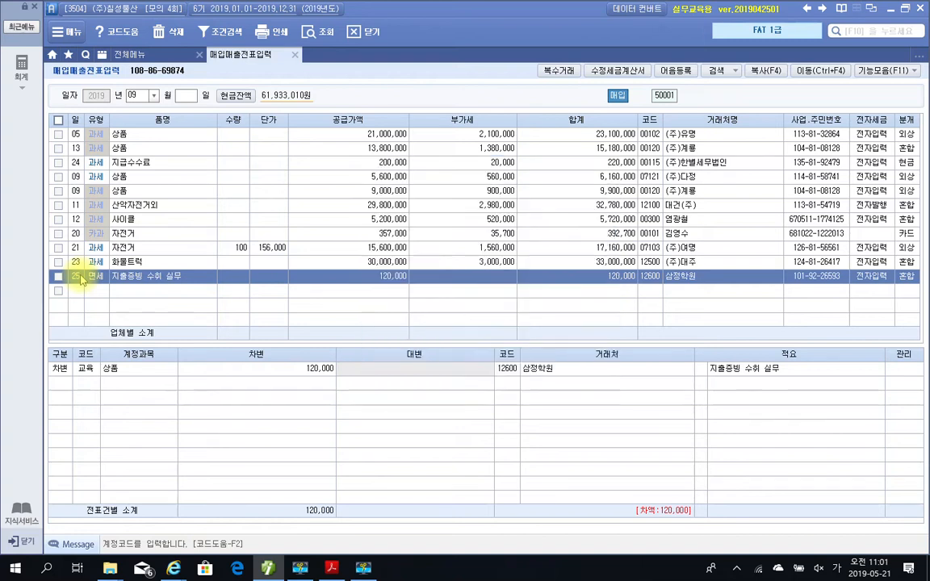
key("Return")
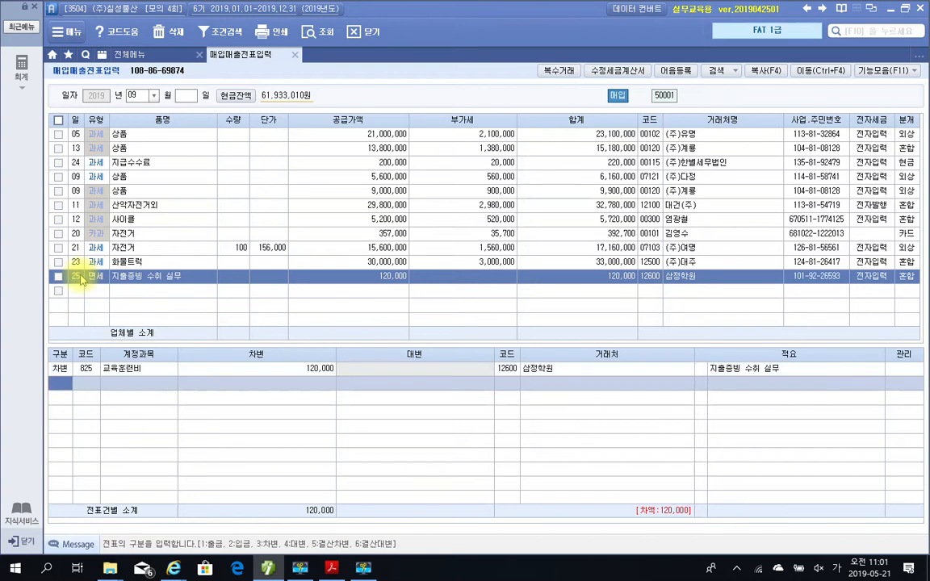
Add a credit line for account 103 보통예금 with an amount of 120,000 and 기업은행 as its trading partner.
type("4103")
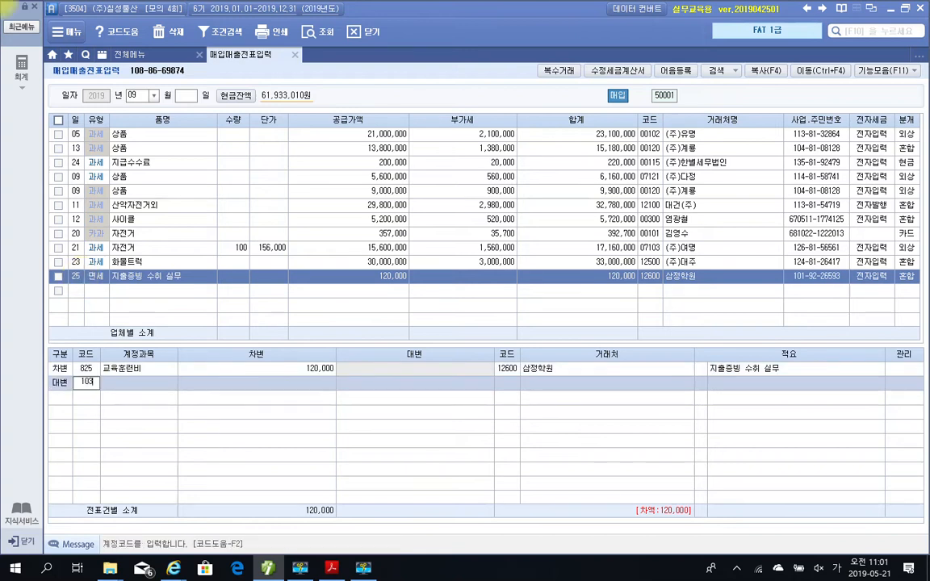
key("Return")
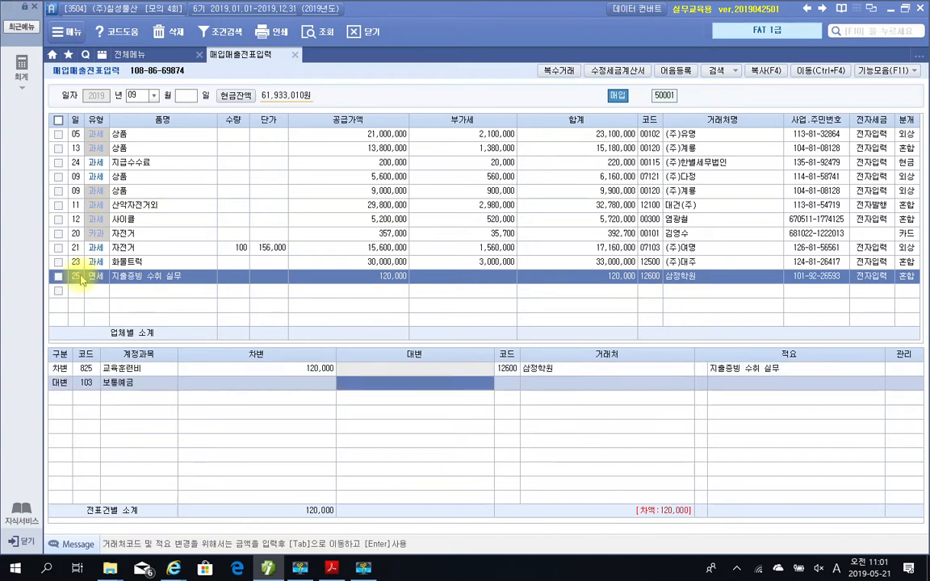
type("1200000")
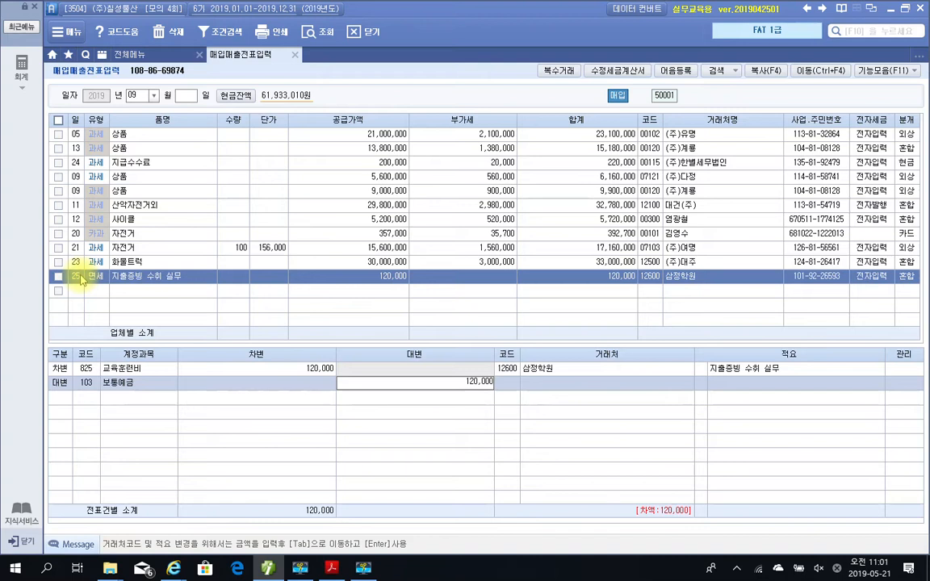
key("Return")
type("기어")
key("Return")
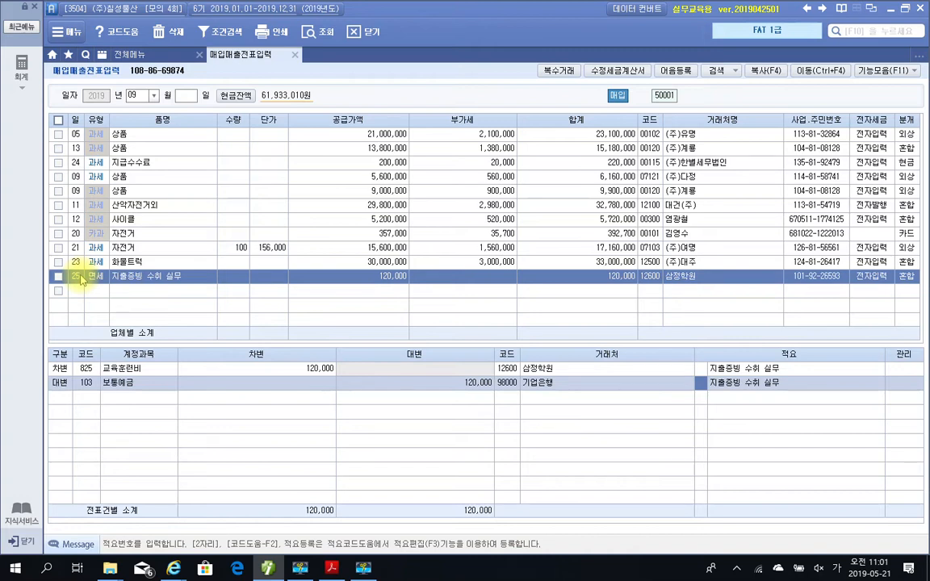
Go to 매입거래 question 7 in the exam PDF and examine the 전자세금계산서, its description and the entry instructions.
left_click(333, 569)
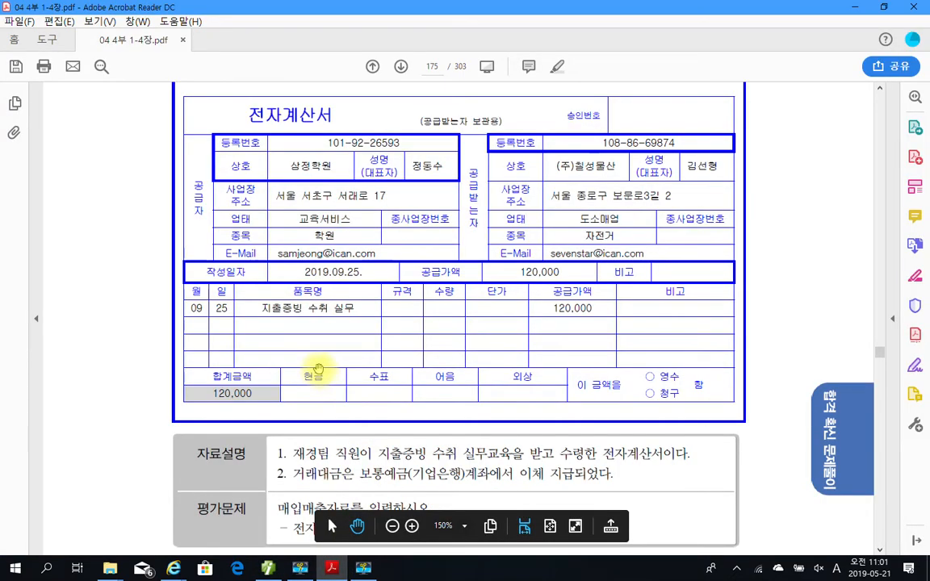
scroll(318, 369, "down", 5)
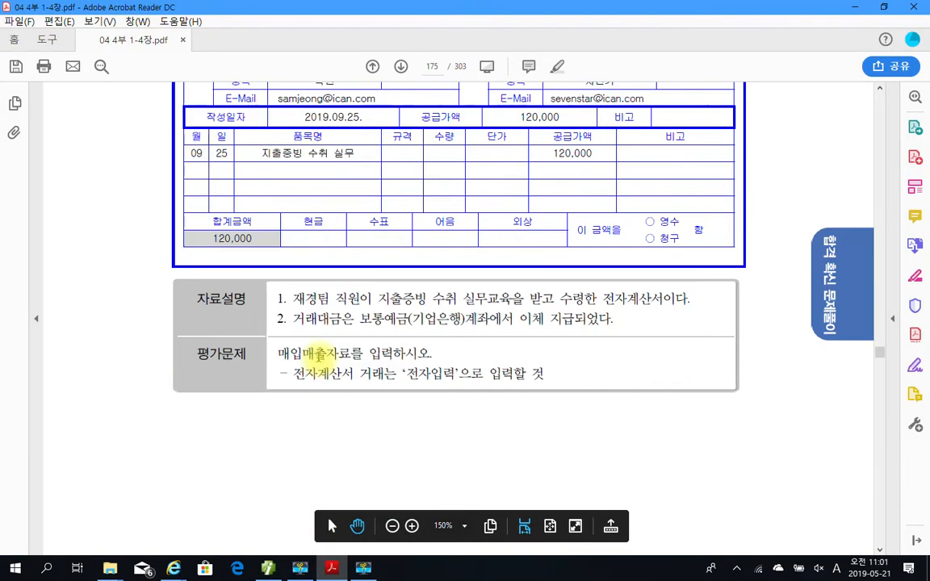
scroll(319, 357, "down", 12)
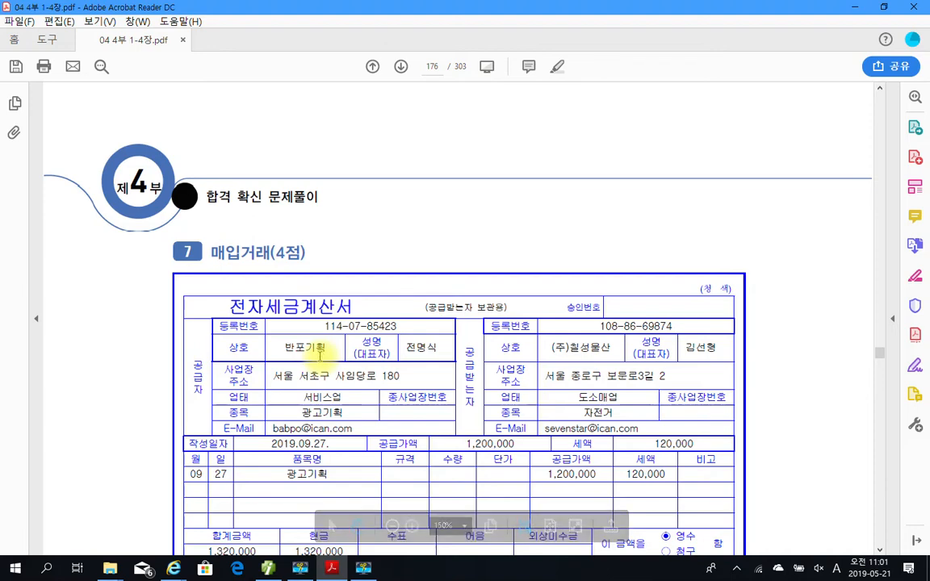
scroll(320, 355, "down", 3)
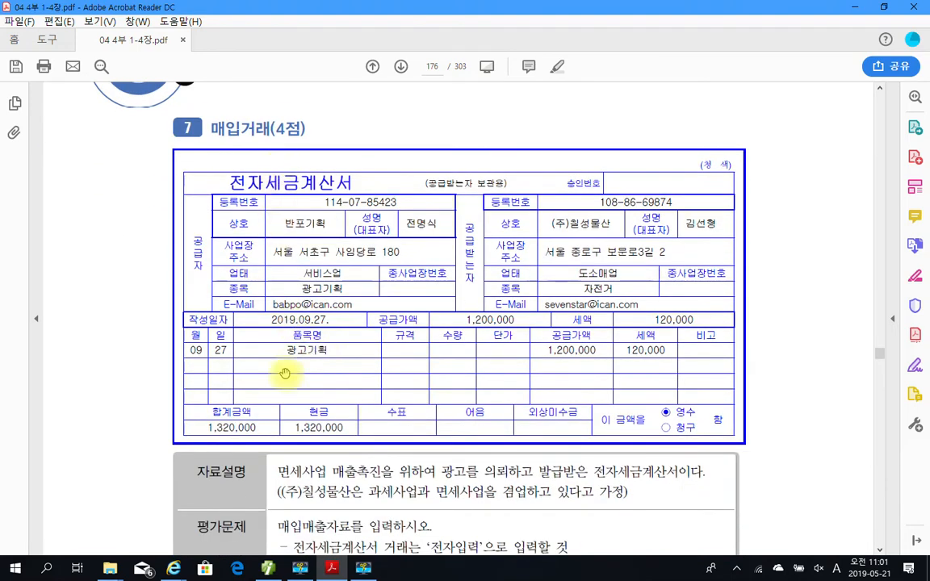
scroll(267, 338, "down", 2)
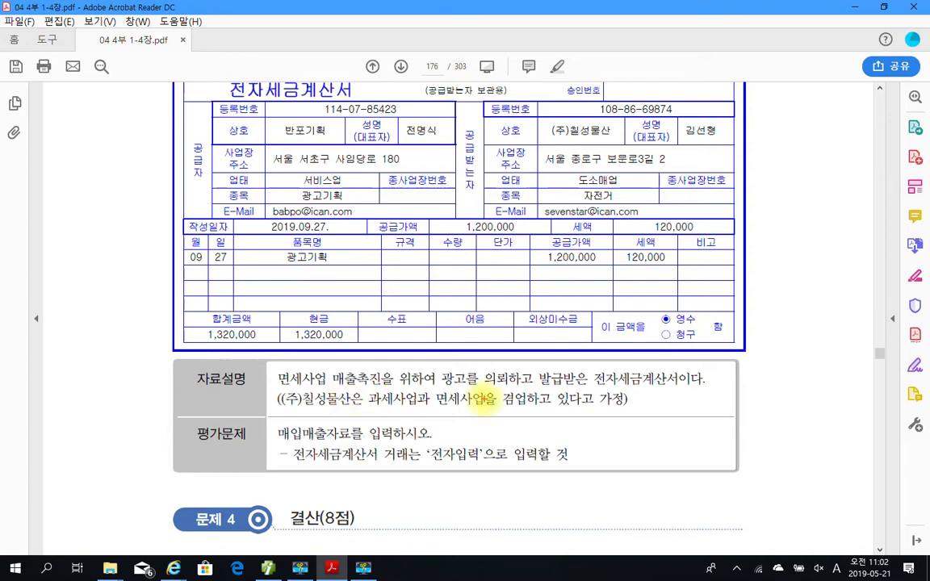
Mark the 면세사업 phrases and the supply amount on the question page, write 54 beside the invoice, and clear the markings.
mouse_move(431, 390)
left_mouse_down()
mouse_move(537, 410)
mouse_move(640, 410)
left_mouse_up()
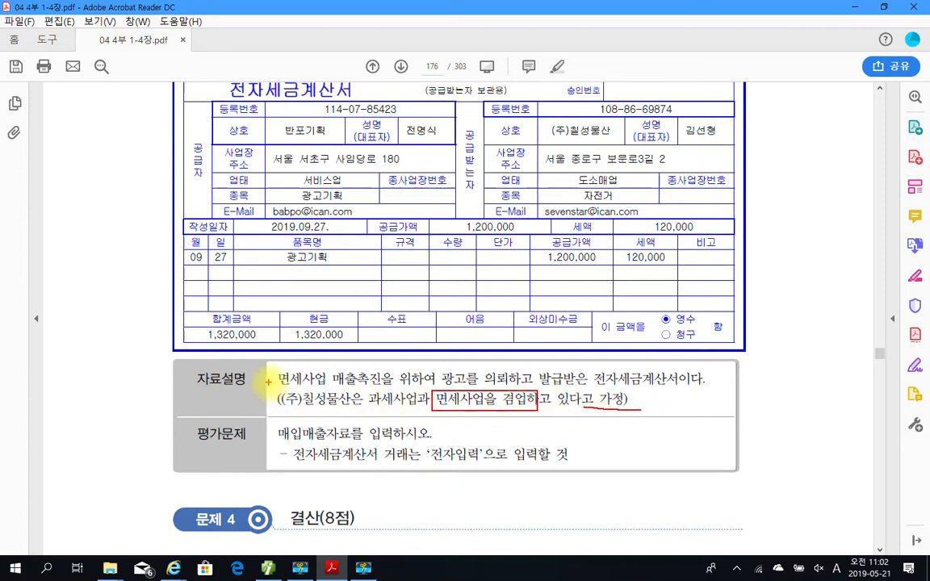
mouse_move(268, 367)
left_mouse_down()
mouse_move(333, 388)
mouse_move(439, 385)
left_mouse_up()
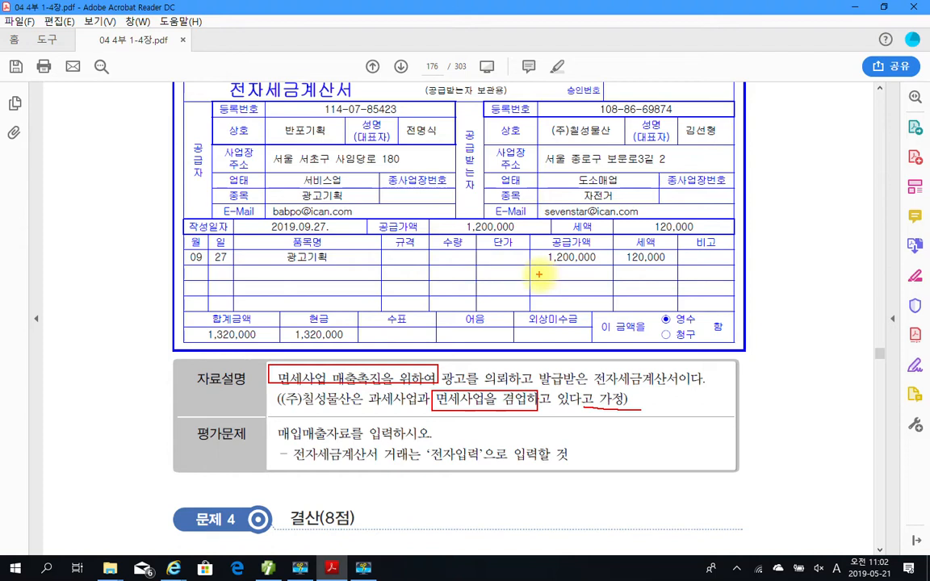
left_click_drag(539, 267, 596, 269)
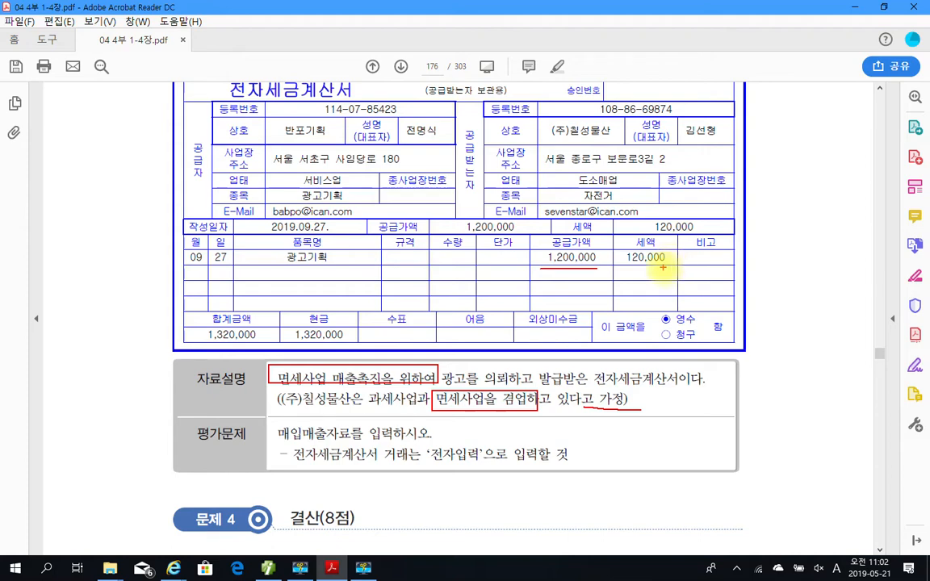
mouse_move(103, 136)
left_mouse_down()
mouse_move(112, 157)
mouse_move(90, 171)
mouse_move(125, 147)
mouse_move(121, 171)
mouse_move(154, 170)
mouse_move(139, 169)
mouse_move(131, 192)
left_mouse_up()
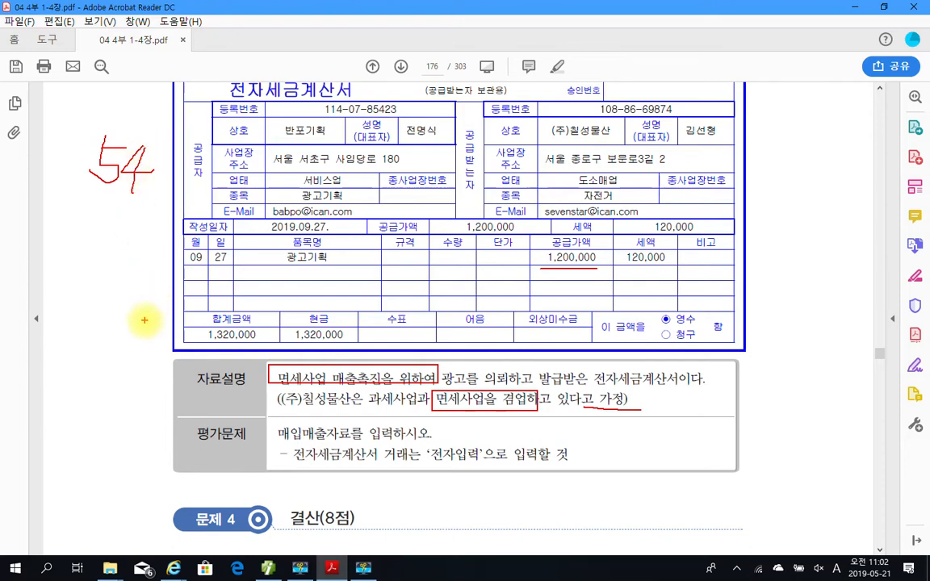
key("Escape")
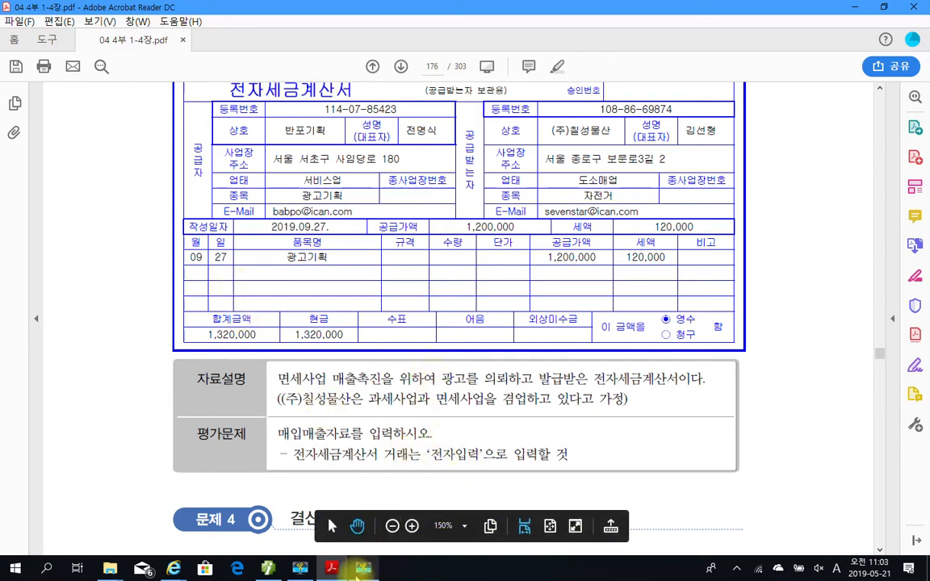
In the 매입매출전표입력 screen, start a voucher for day 27 with type 54 불공 and the reason 4. 면세사업과 관련된 분.
left_click(329, 569)
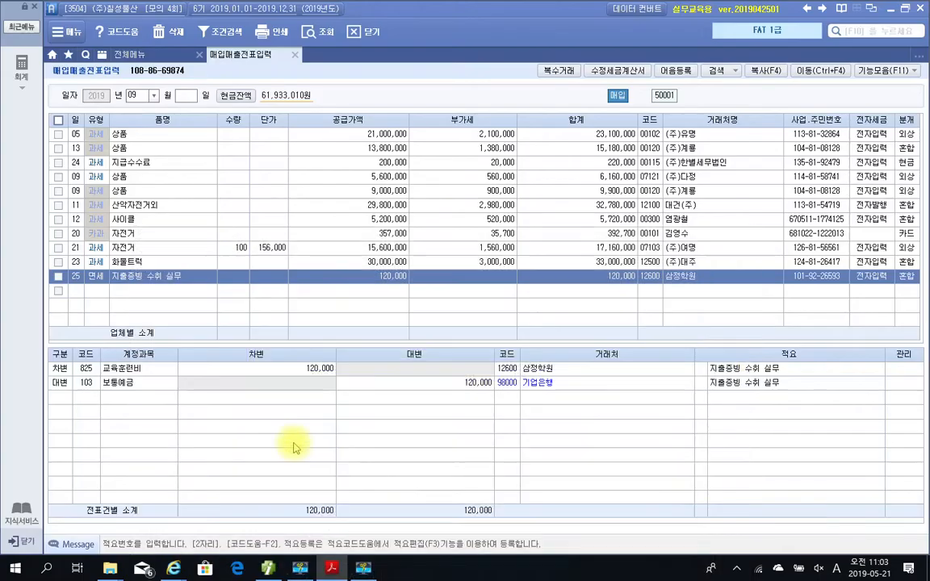
left_click(75, 294)
type("27")
key("Return")
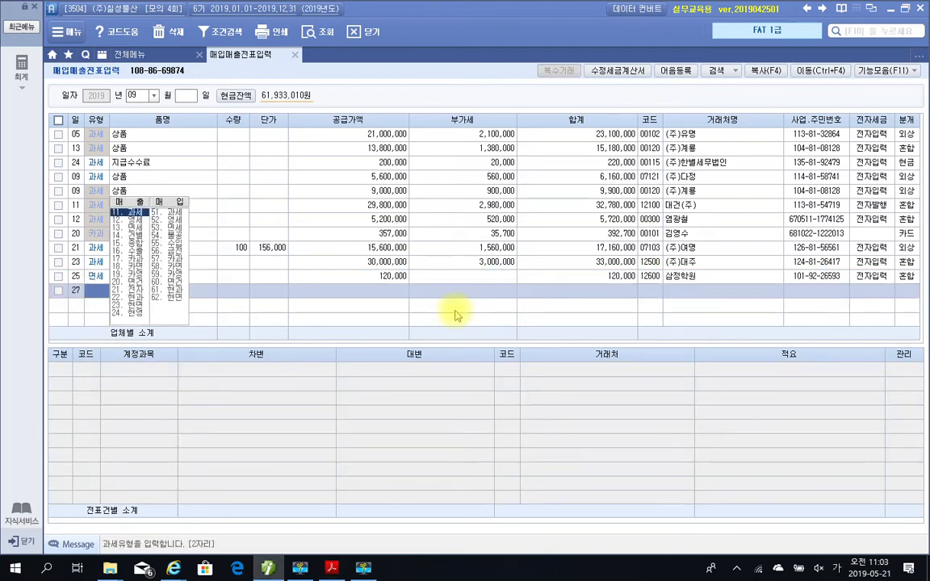
type("54")
key("Return")
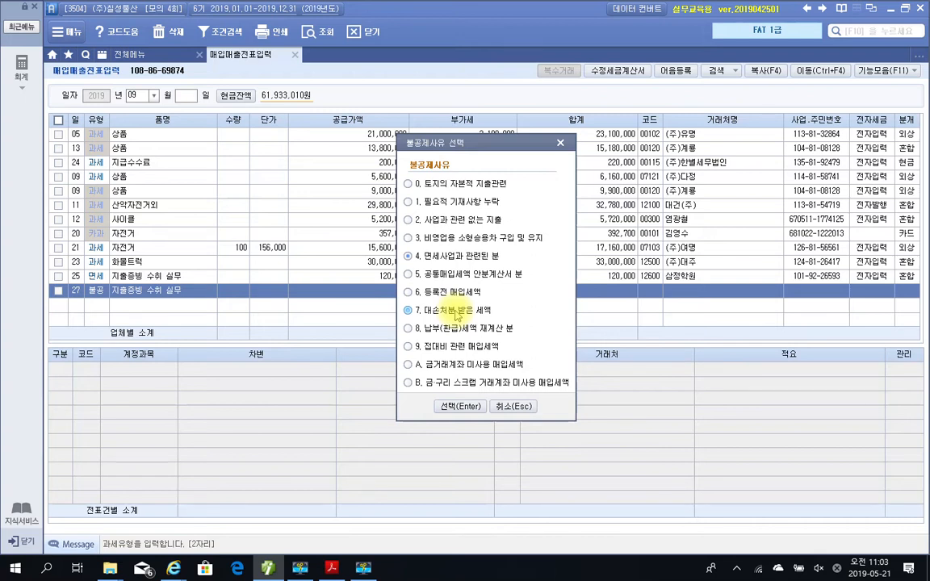
left_click(440, 345)
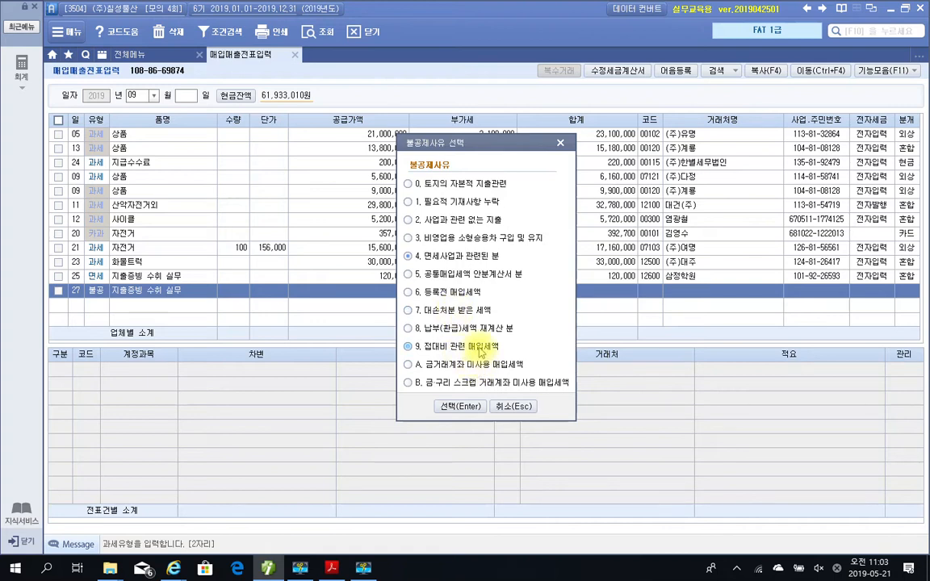
left_click(417, 185)
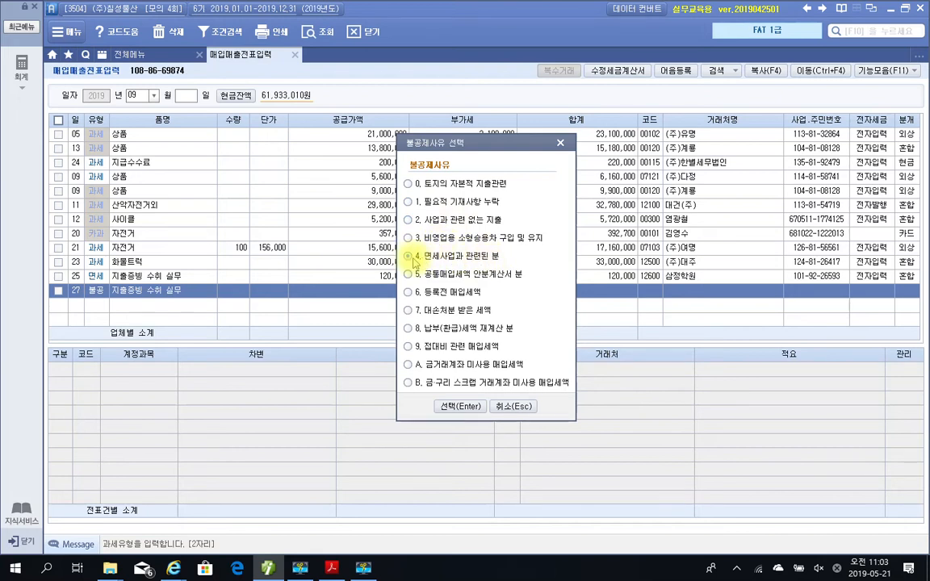
left_click(457, 408)
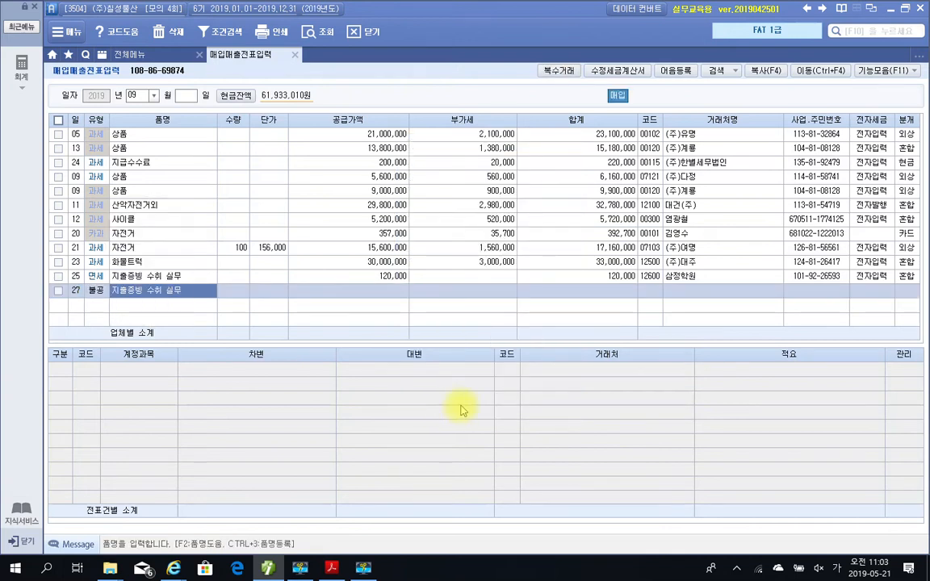
Enter 광고기획 as the day-27 voucher's item name and 1,200,000 as its supply amount.
type("광고기획")
key("Return")
key("Return")
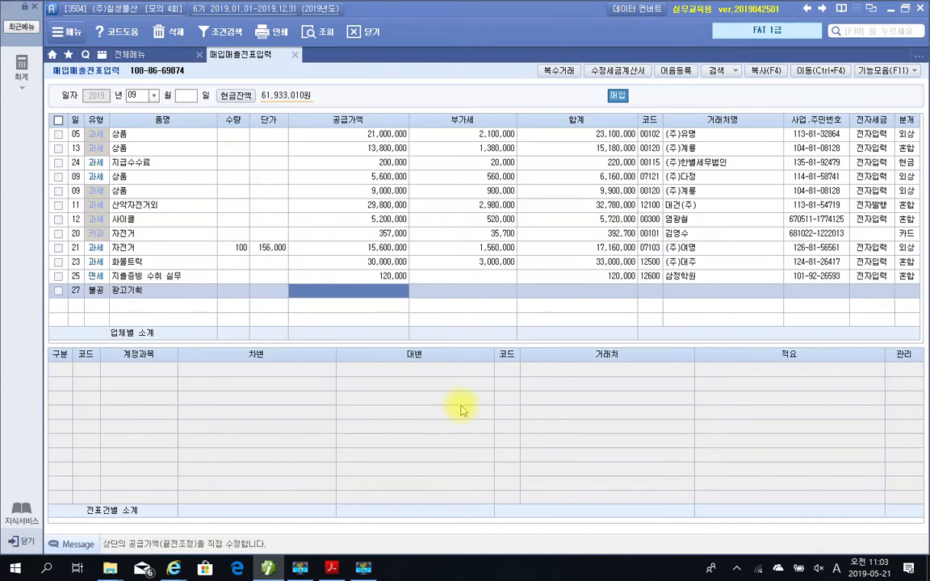
type("1,200,00")
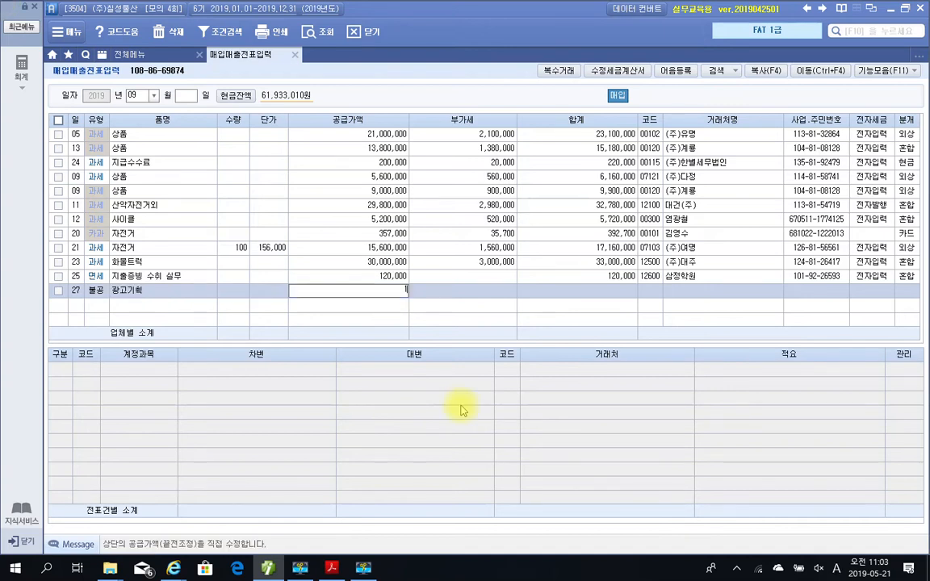
type("0")
key("Return")
key("Return")
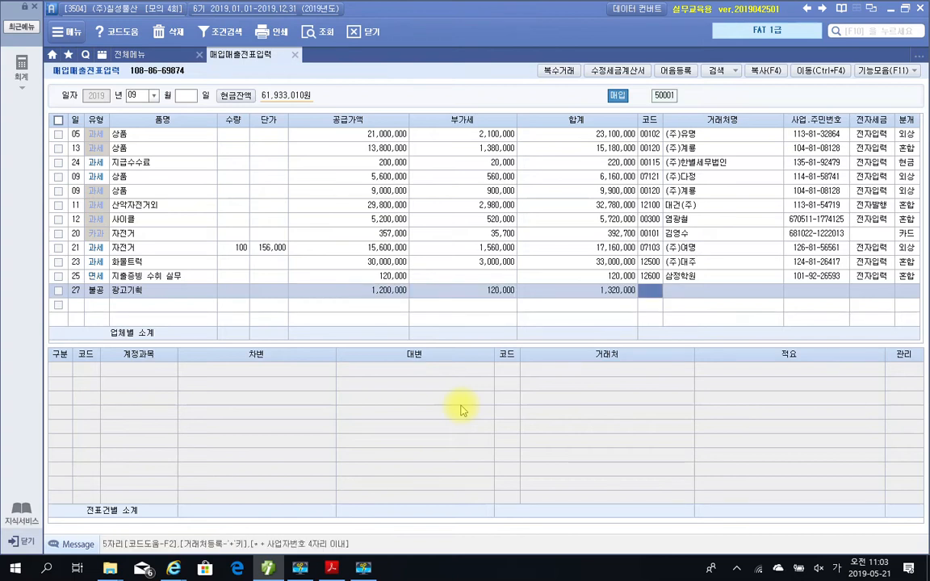
Set the voucher's trading partner to 반포기획, found by searching for 반포, and mark the tax invoice as 전자입력.
type("반포")
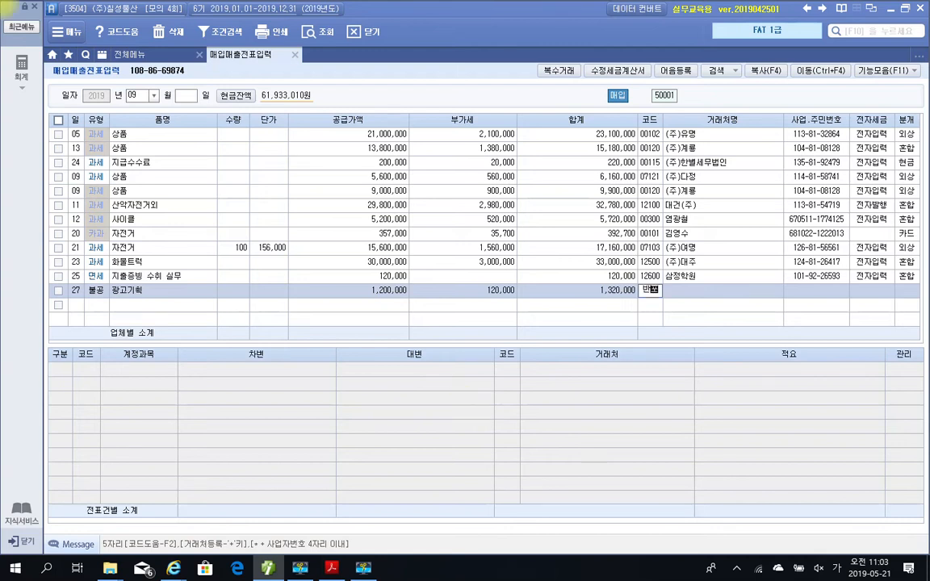
key("Return")
key("Return")
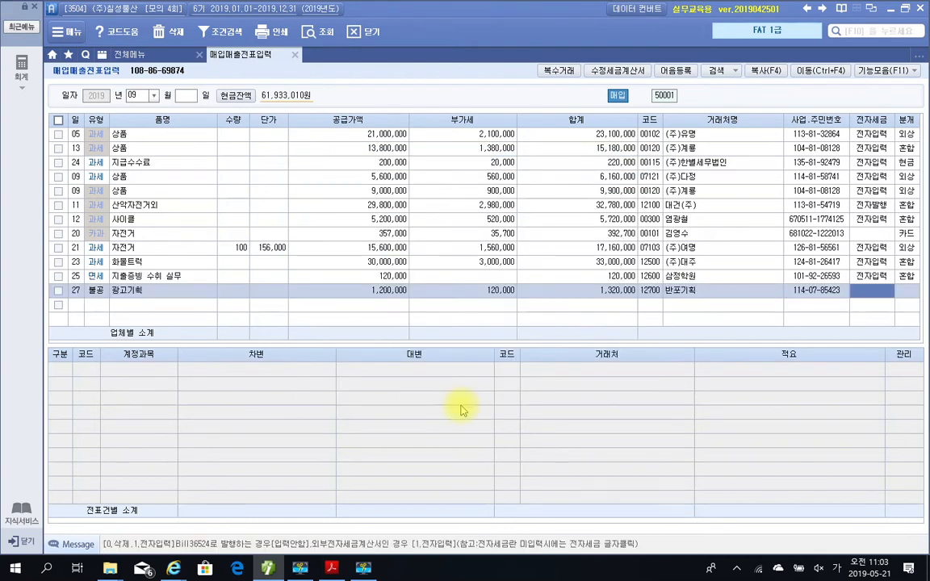
type("1")
key("Return")
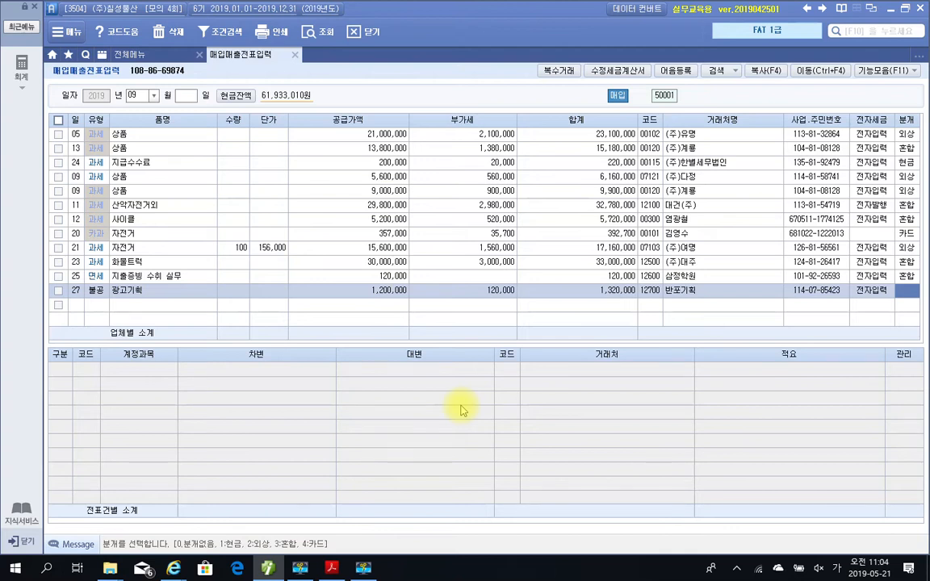
Journalize the voucher as 현금 and change its account to 833 광고선전비, found by searching for 광고.
type("1")
key("Return")
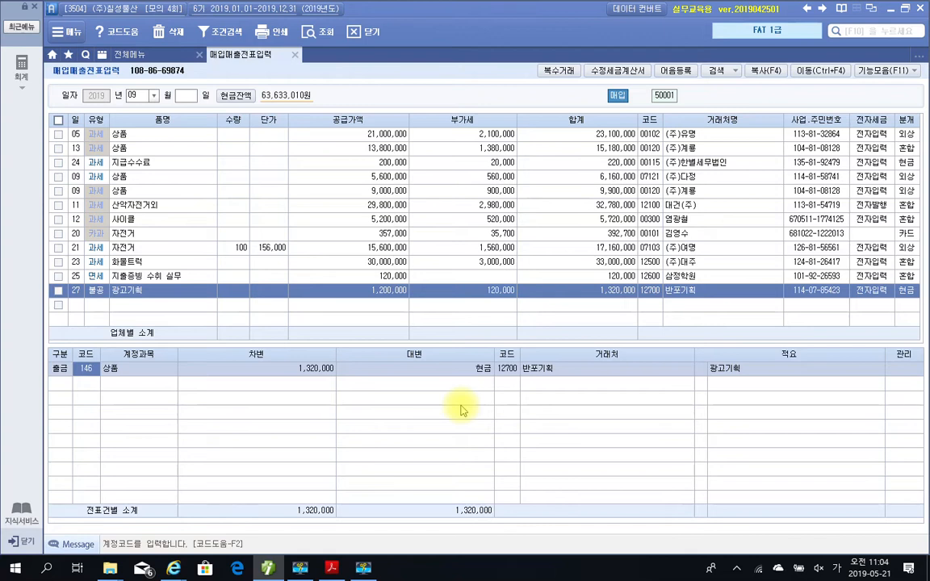
type("광고")
key("Return")
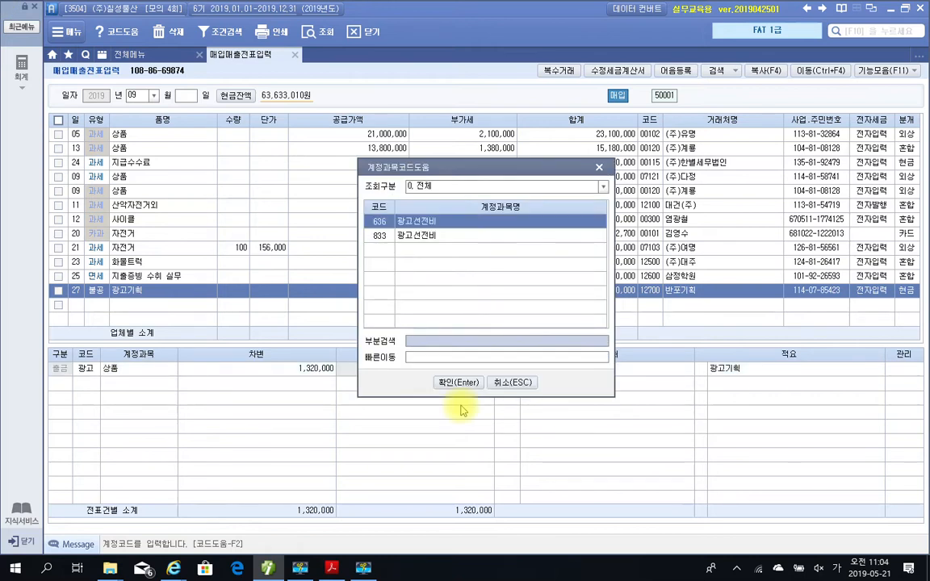
key("Down")
key("Return")
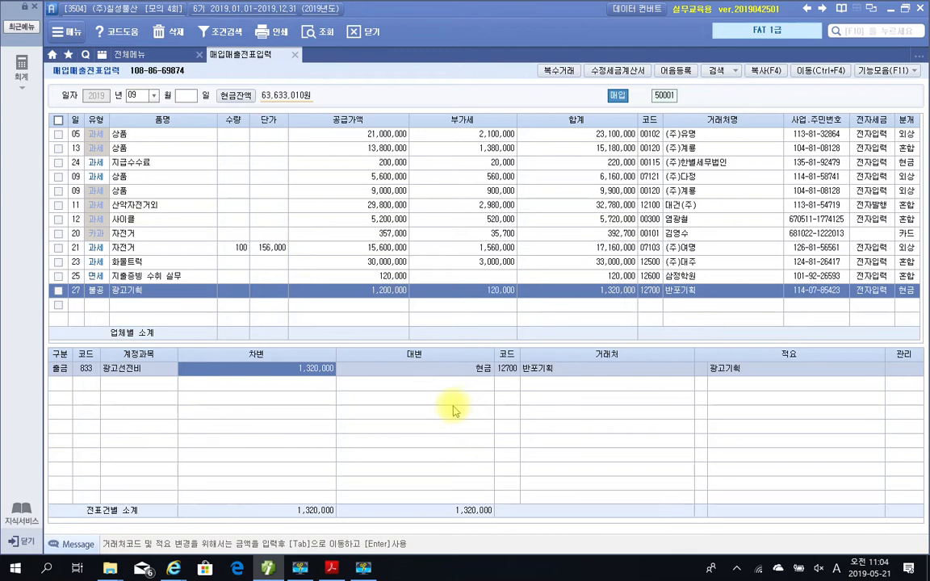
Box the 광고기획 item and the 833 광고선전비 account on screen and join the two boxes with an upward arrow.
left_click_drag(100, 280, 172, 305)
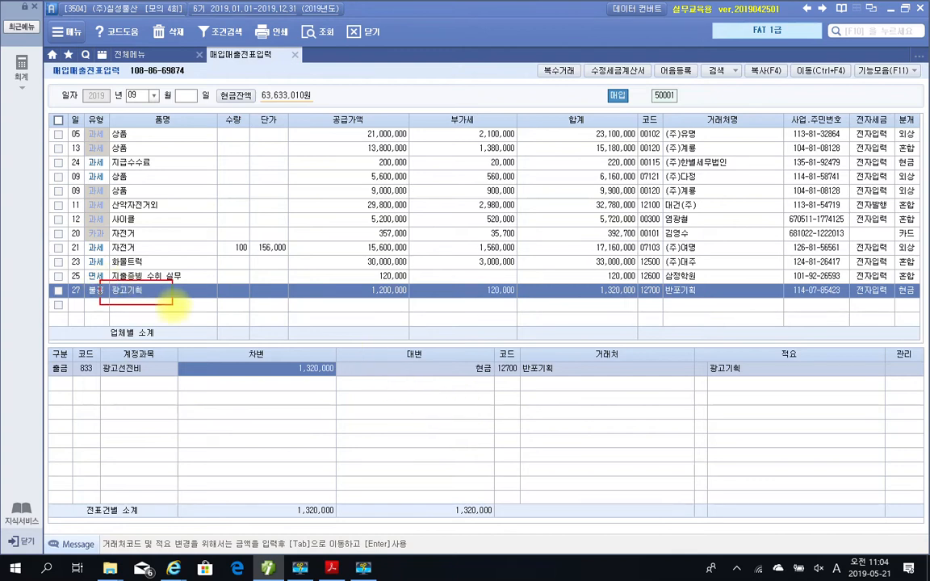
left_click_drag(71, 354, 177, 383)
left_click_drag(153, 304, 153, 355)
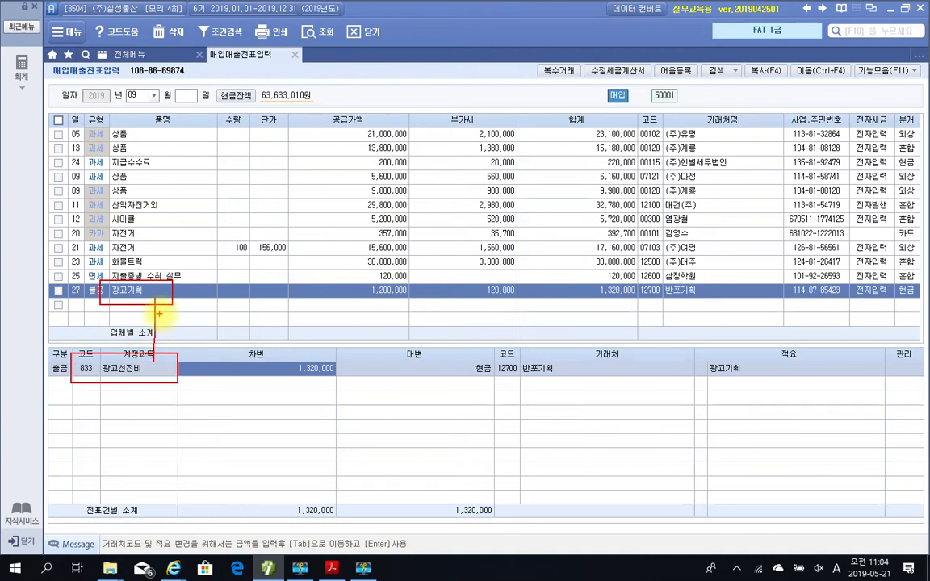
mouse_move(158, 300)
left_mouse_down()
mouse_move(146, 315)
mouse_move(162, 313)
left_mouse_up()
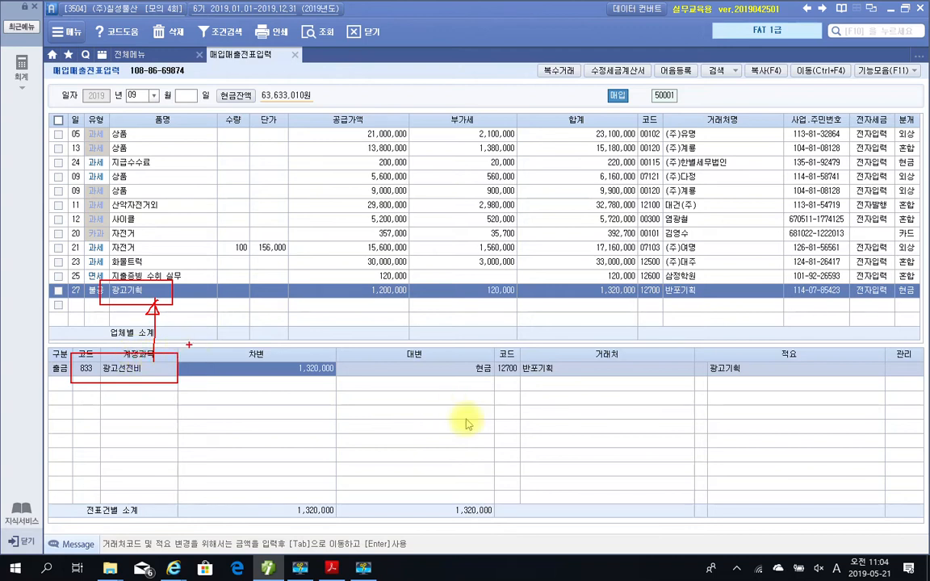
Switch to the exam PDF in Acrobat Reader and examine 문제 4 결산, question 1 손익의 계산과 이연, after revisiting 매입거래 question 7.
left_click(332, 567)
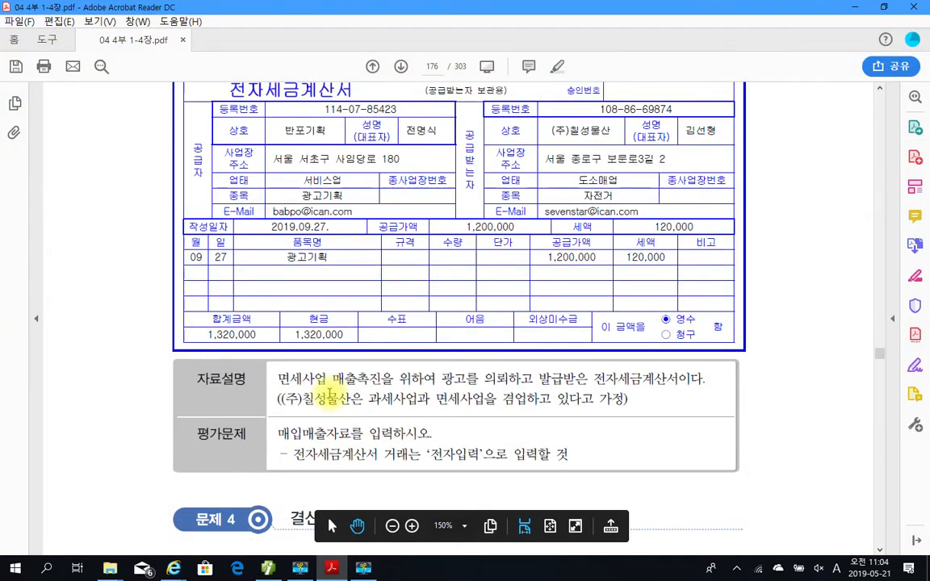
scroll(383, 395, "down", 3)
scroll(383, 395, "down", 5)
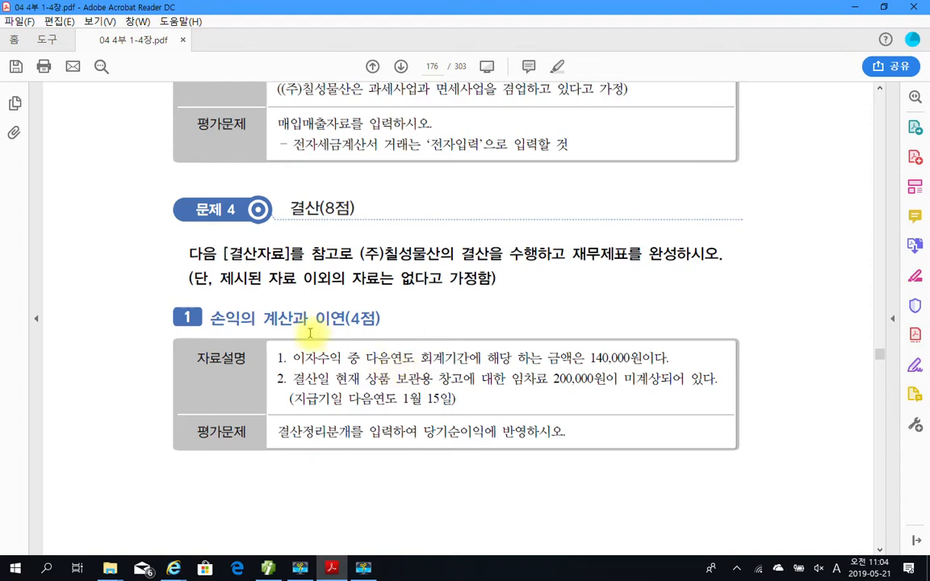
scroll(377, 358, "up", 3)
scroll(377, 358, "up", 6)
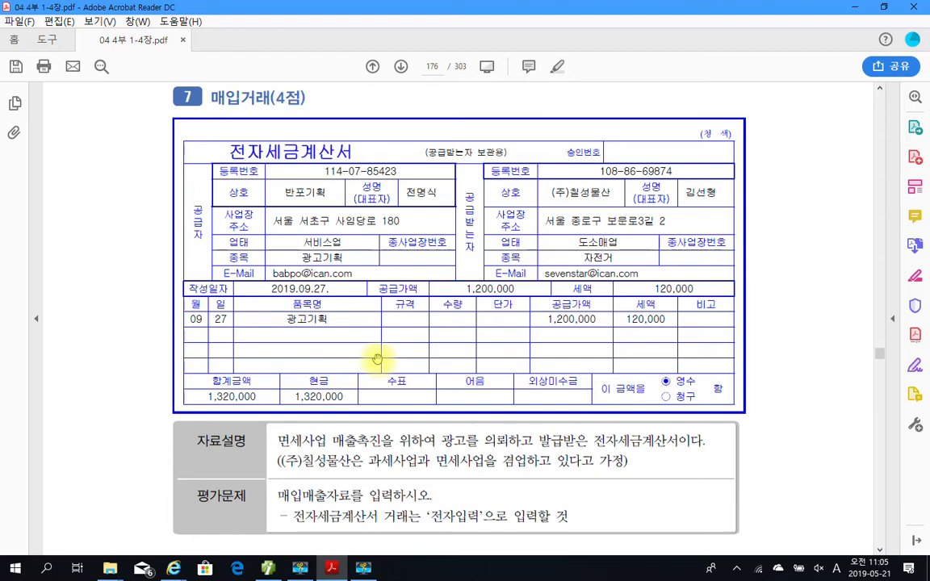
scroll(377, 359, "down", 9)
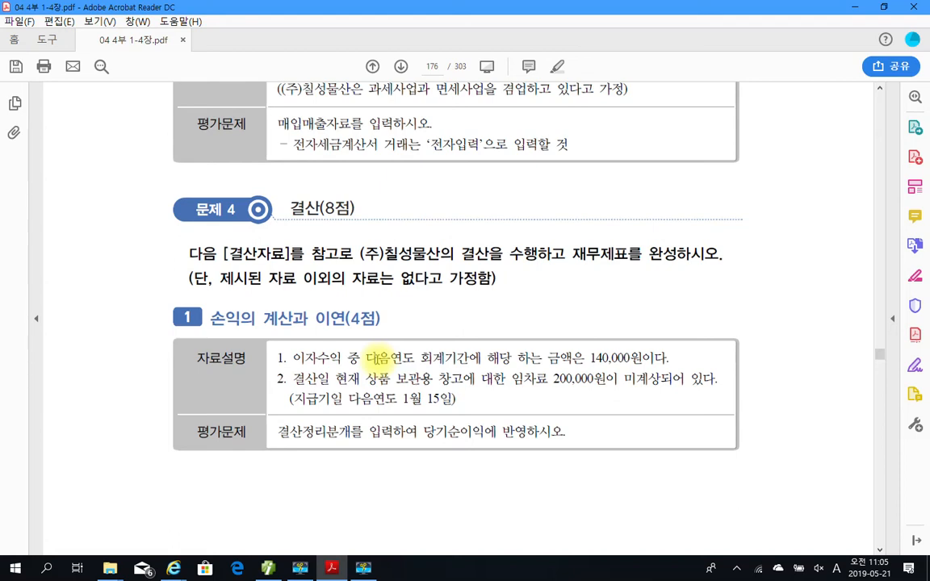
scroll(377, 357, "down", 2)
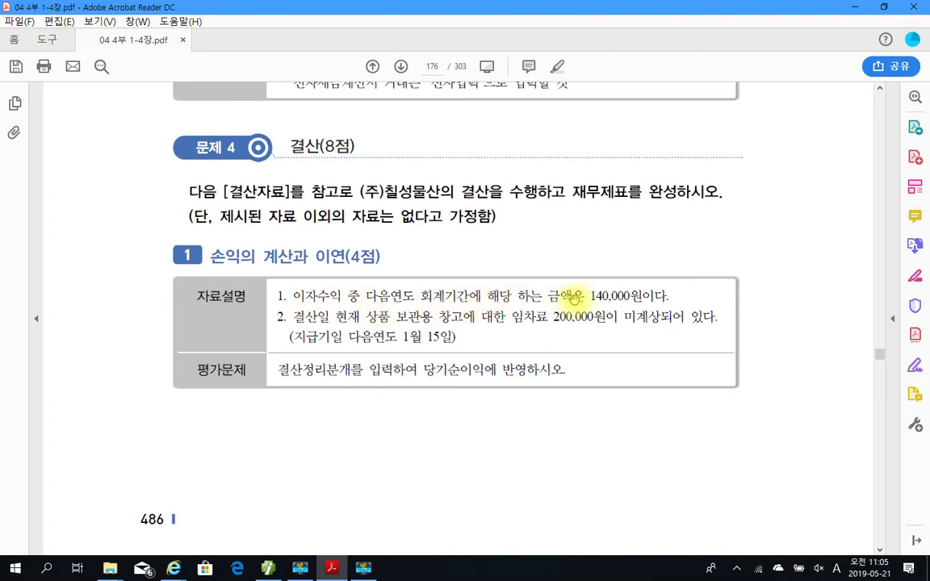
Highlight the amount 140,000 and the term 이자수익 in the first line of question 1's 자료설명.
left_click_drag(587, 296, 628, 296)
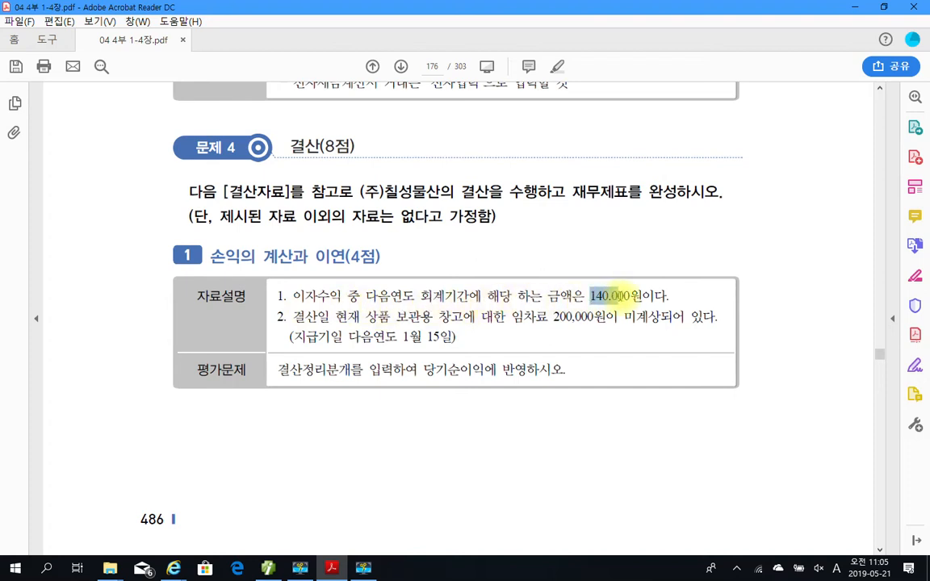
right_click(624, 298)
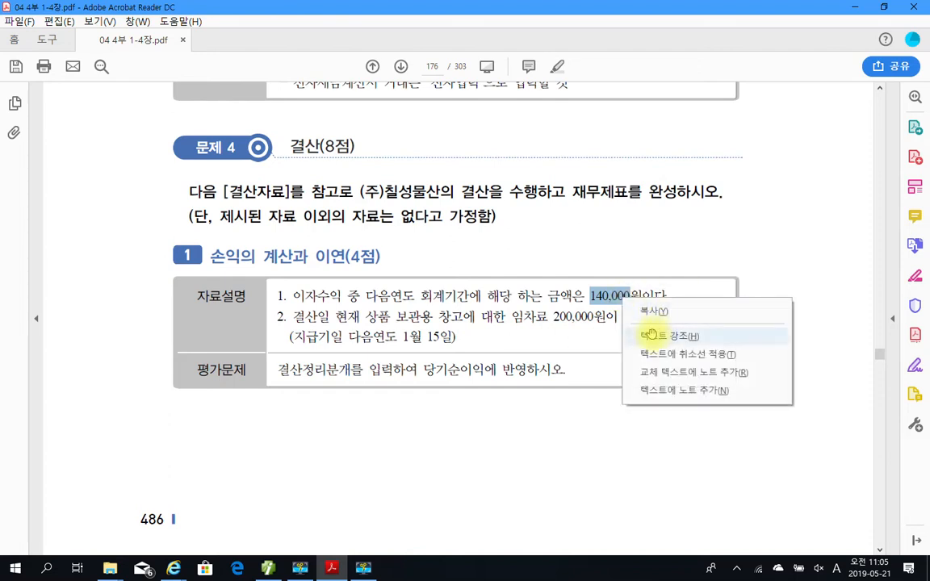
left_click(655, 335)
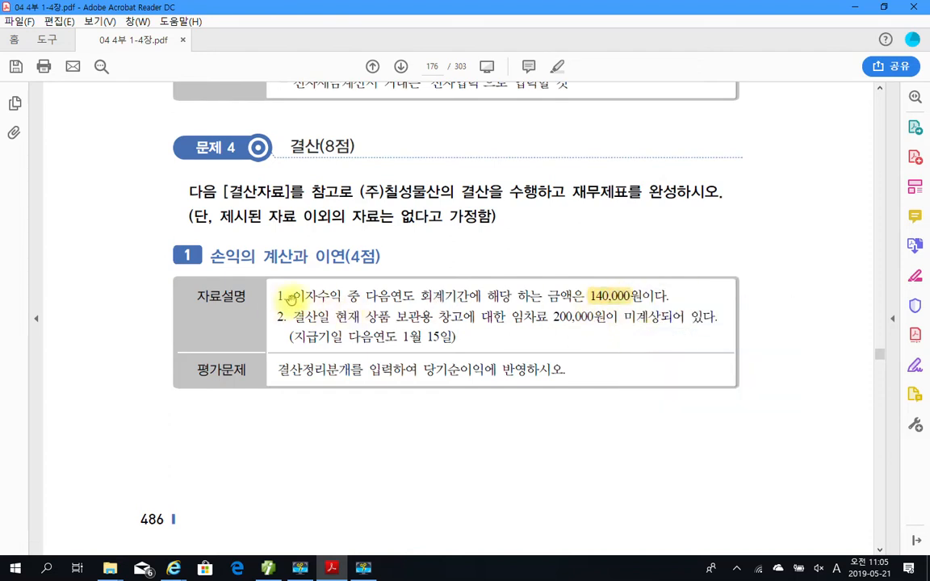
left_click_drag(293, 296, 344, 297)
right_click(326, 300)
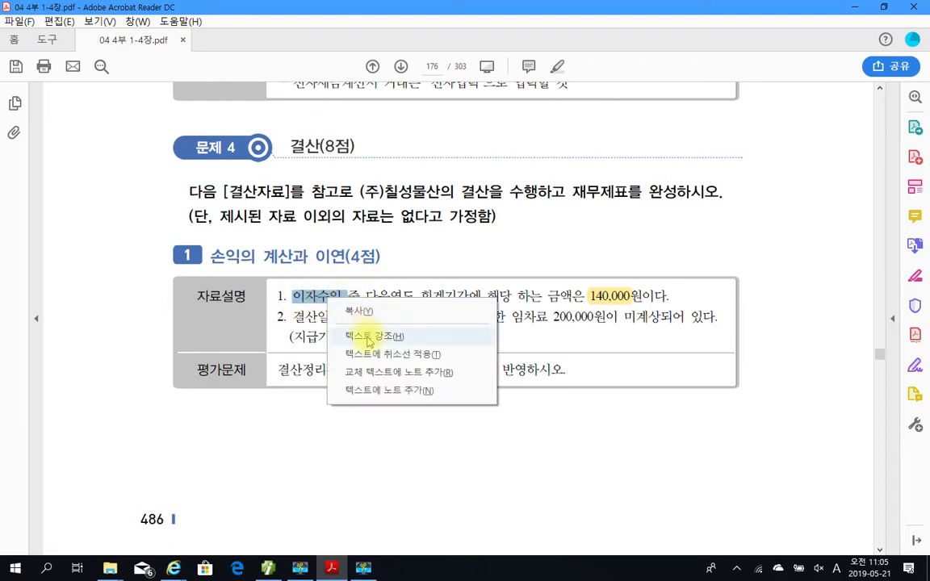
left_click(368, 338)
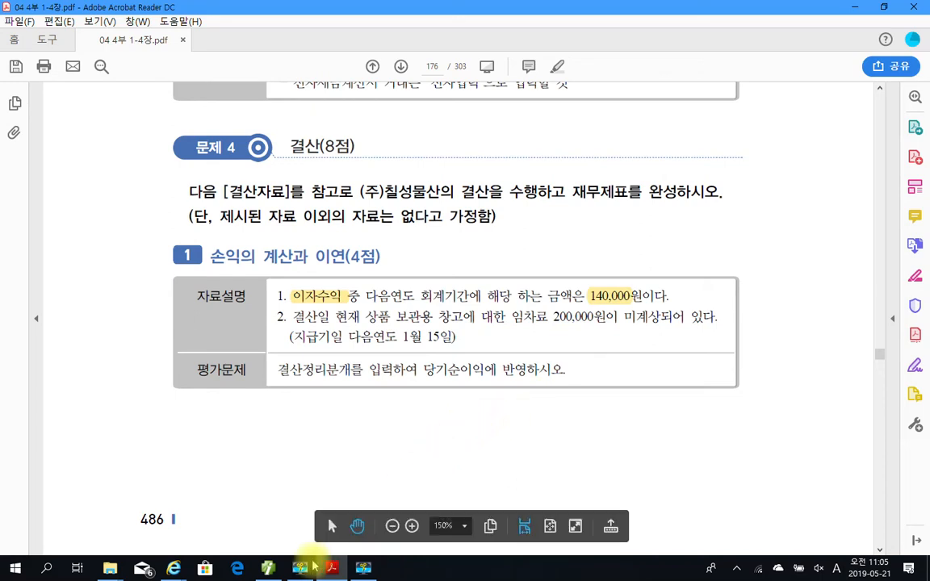
Open a blank 메모장 window and place it below the first two 자료설명 lines so that they stay readable.
left_click(15, 568)
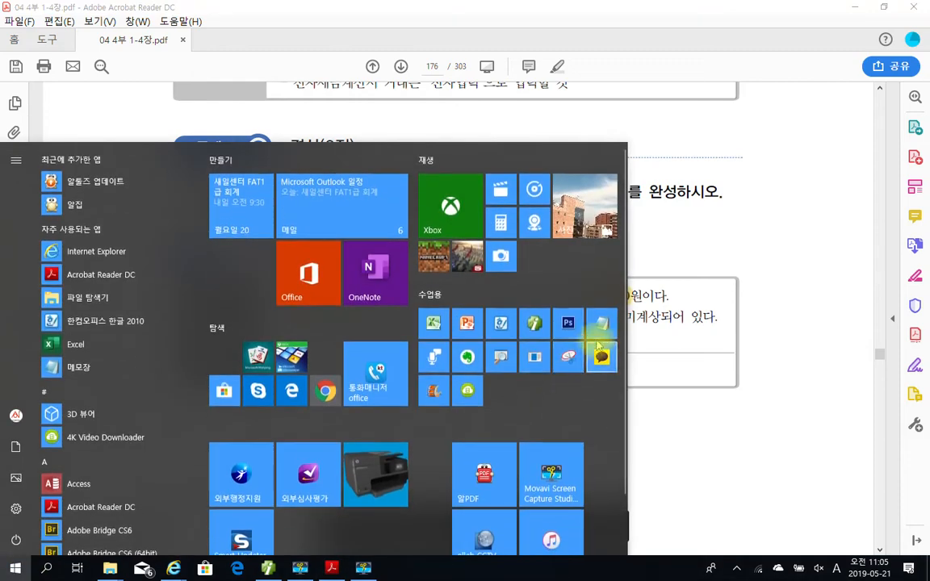
left_click(597, 322)
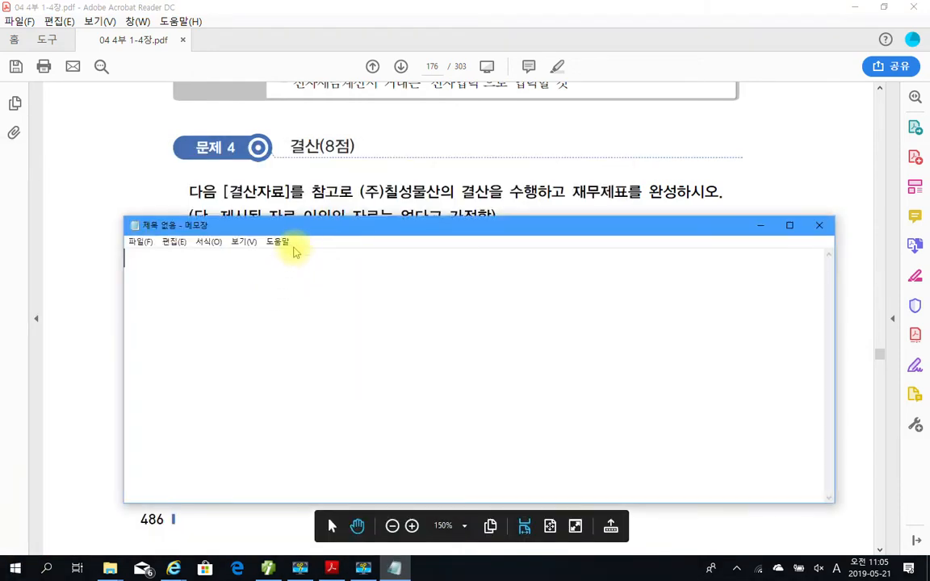
left_click_drag(315, 234, 314, 347)
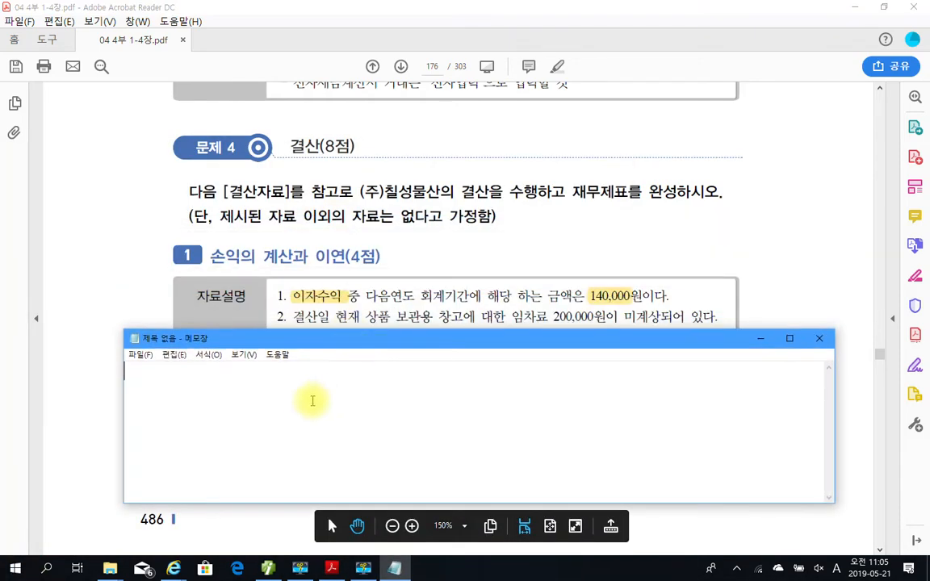
Start the note with adjusting entry 1's debit side as "1. 차)이자수익 140,000".
type("1")
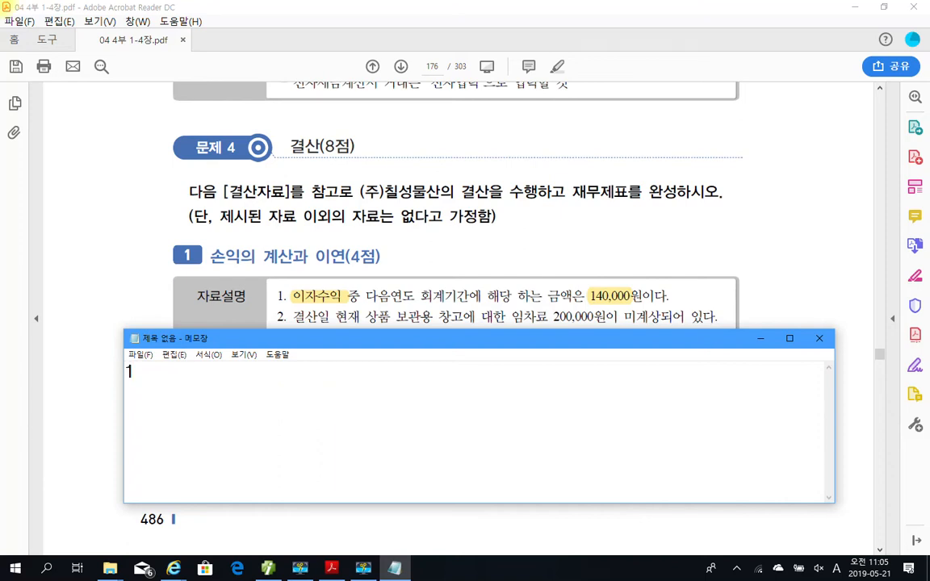
type(". ")
type("ck")
key("BackSpace")
key("BackSpace")
type("차)잊")
type("자수익 ")
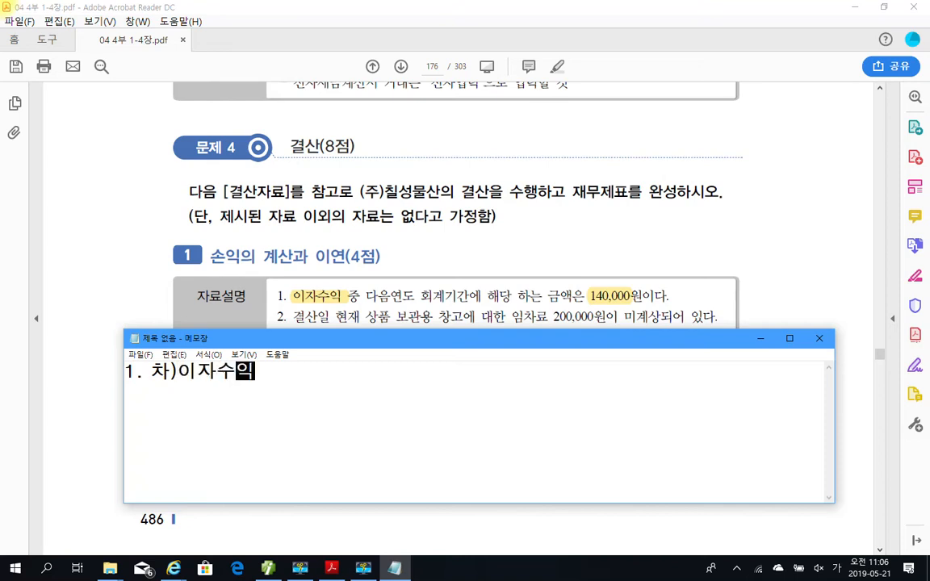
type("140,000")
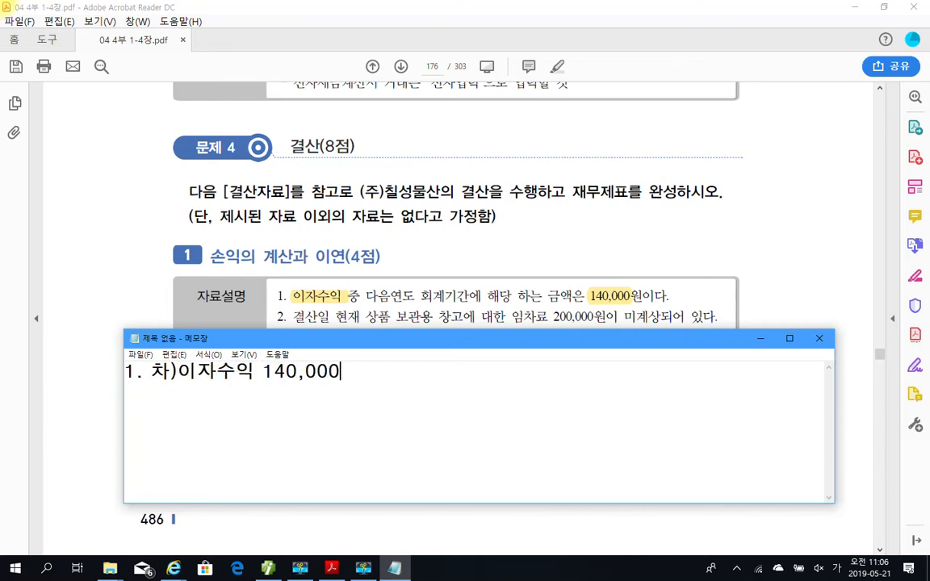
Add the explanation "(수익취소)" on the line beneath the 이자수익 debit.
key("Return")
type("(수익츄ㅣㅅ")
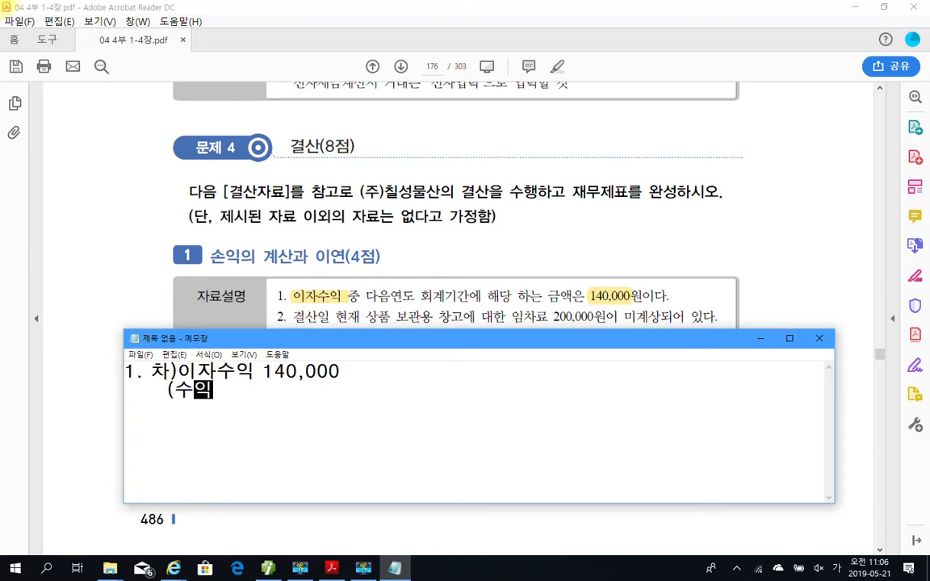
key("BackSpace")
key("BackSpace")
key("BackSpace")
type("취소")
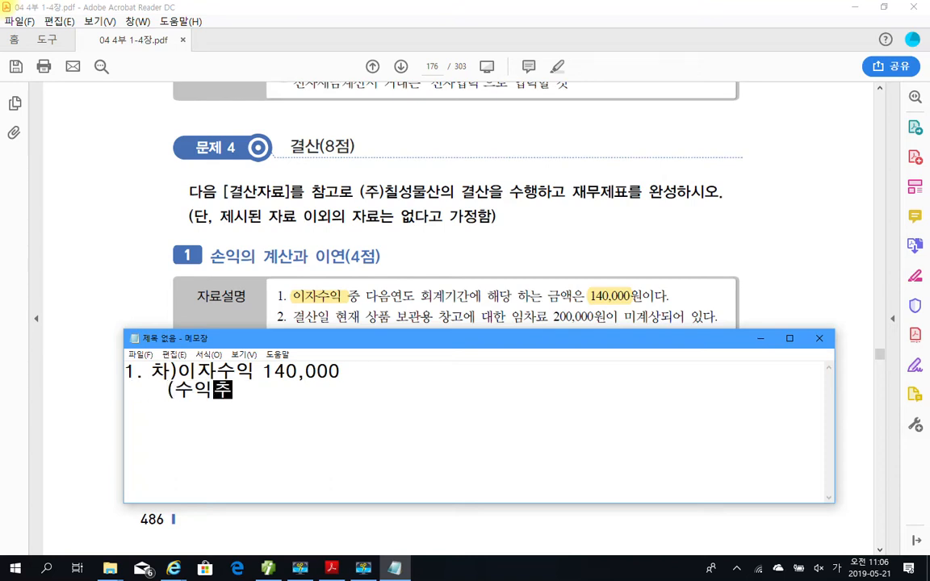
type(")")
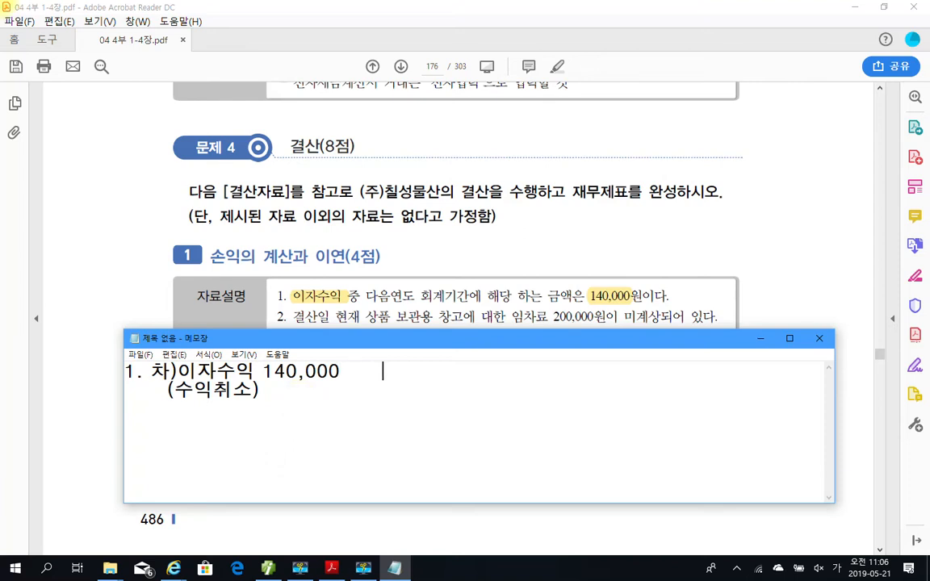
Complete entry 1 with the credit "대)선수수익 140,000" and the explanation "(부채증가)" beneath it.
type("         대")
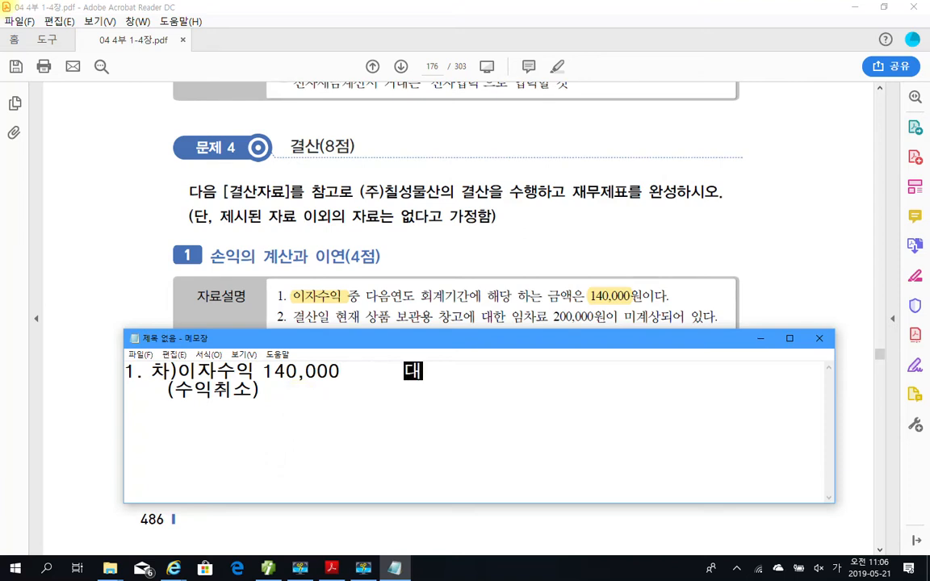
type(")선수")
type("수익 ")
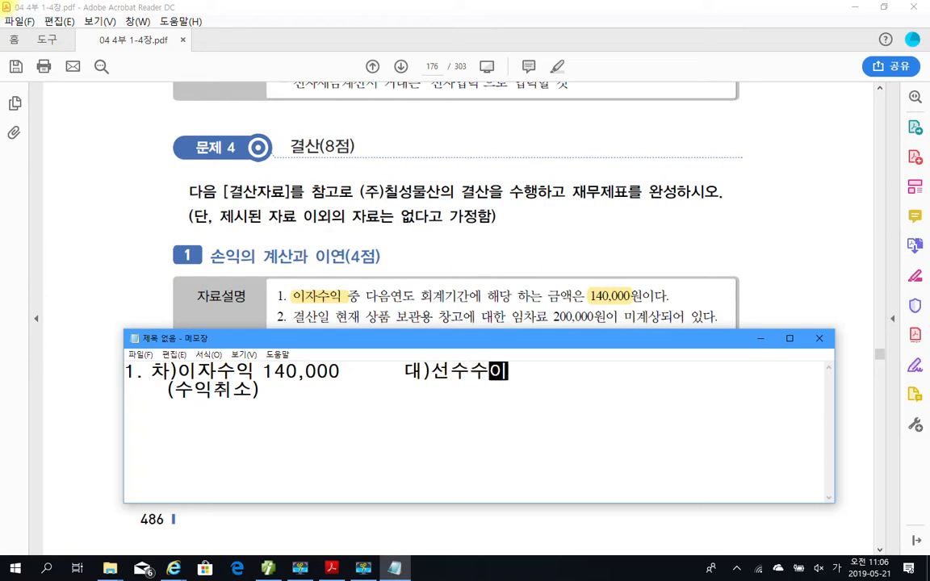
type("140,000")
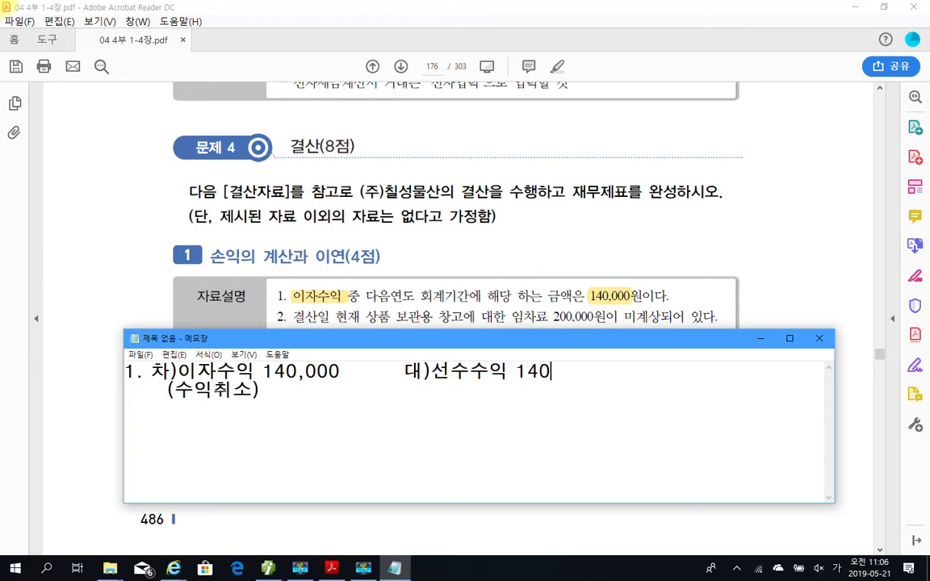
left_click(297, 395)
type("(")
type("부")
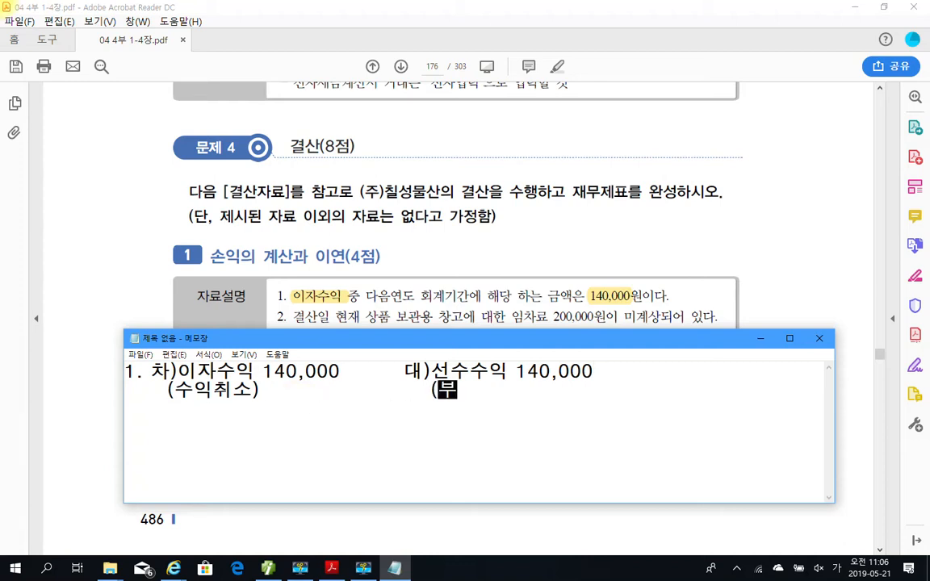
type("채증가)")
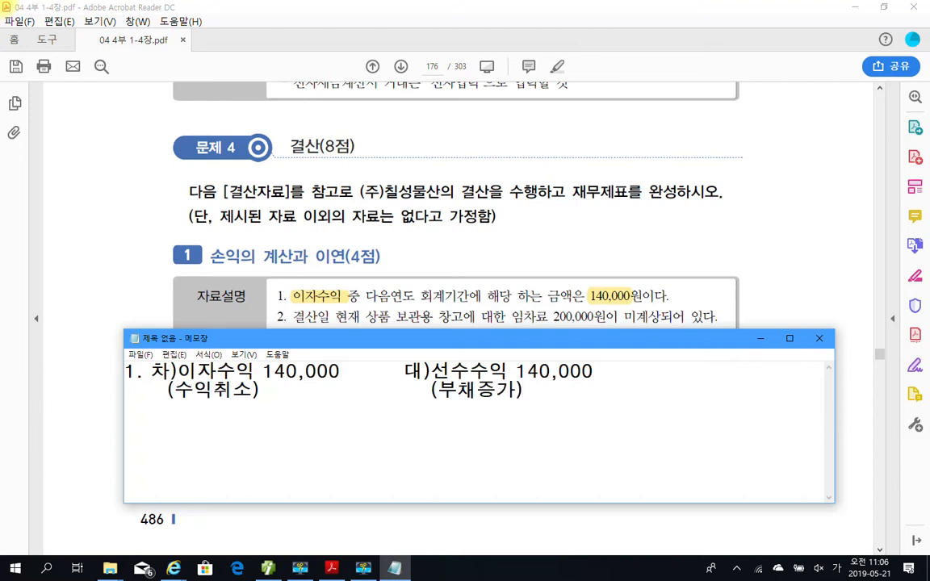
Indent entry 1's two explanations slightly and add "--> 수익의 이연" at the end of their line.
left_click(168, 390)
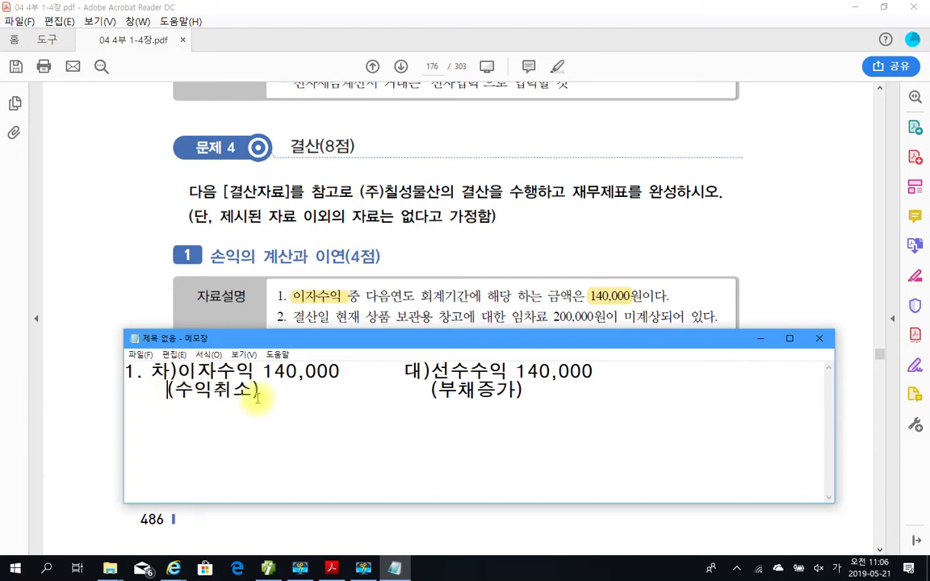
left_click(546, 390)
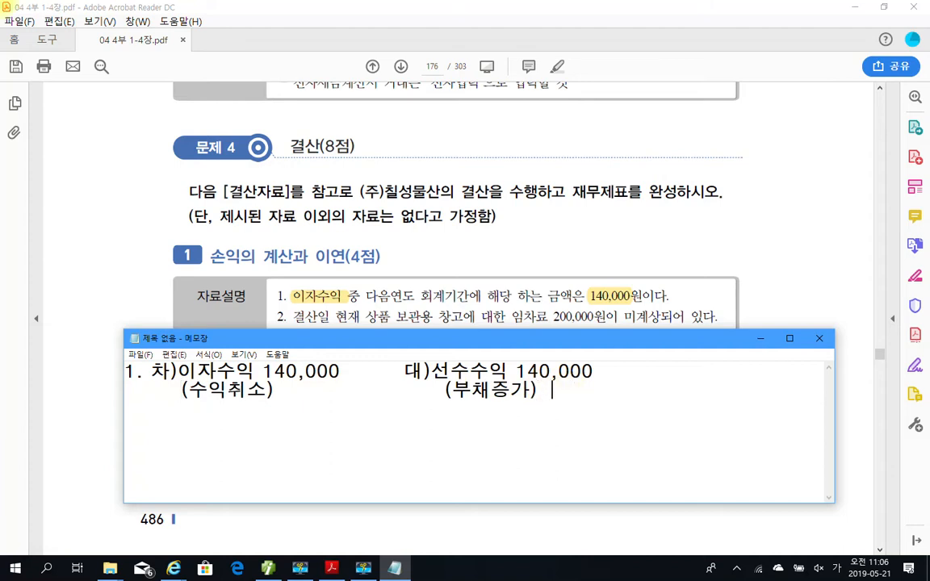
type("--> 수익의 이연")
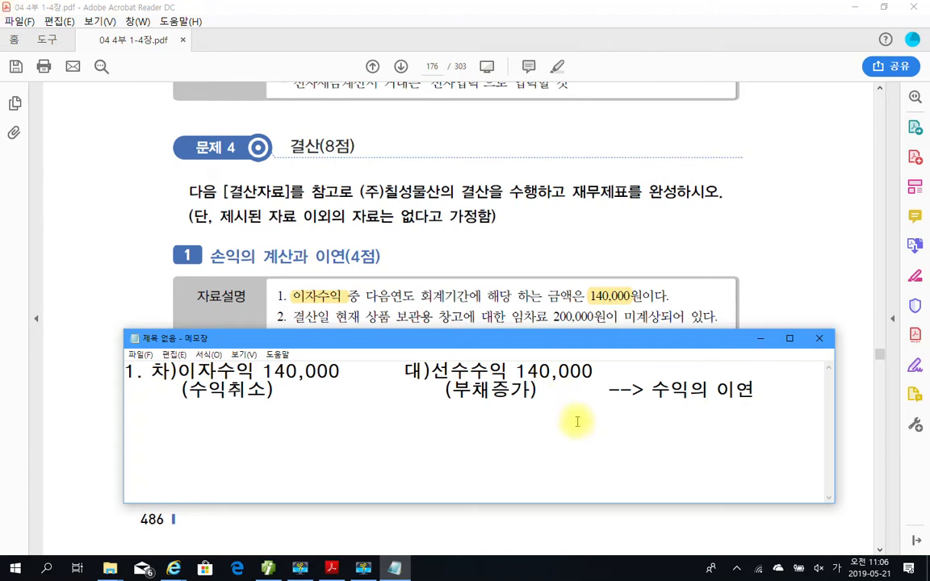
Lower the memo window to uncover all of 자료설명 item 2 and highlight "200,000원이 미계상되어" in the PDF.
left_click_drag(483, 347, 494, 366)
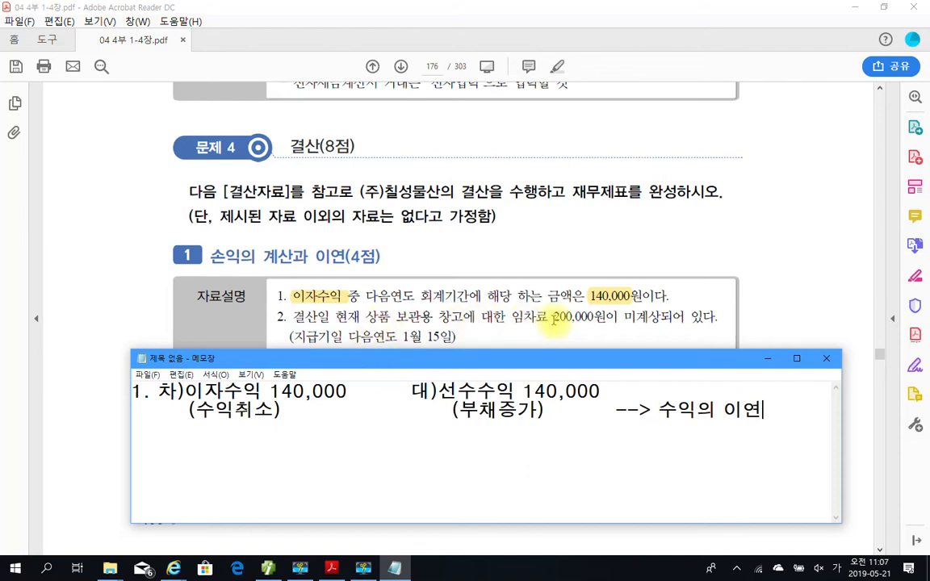
left_click_drag(555, 317, 684, 317)
right_click(683, 320)
left_click(684, 358)
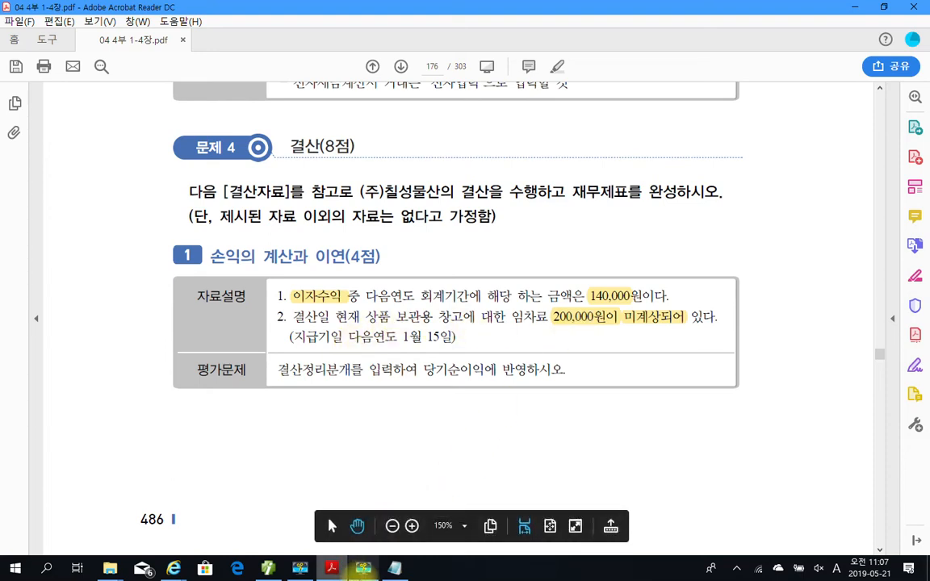
Return to the 메모장 note and, below a blank line, write entry 2's debit as "2. 차)임차료 200,000".
left_click(393, 568)
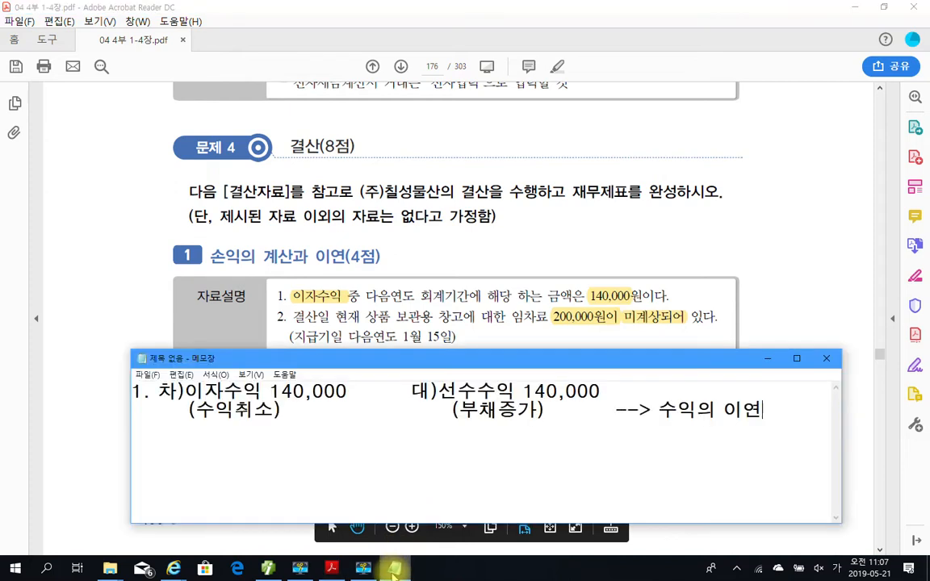
left_click_drag(813, 398, 795, 413)
left_click(795, 413)
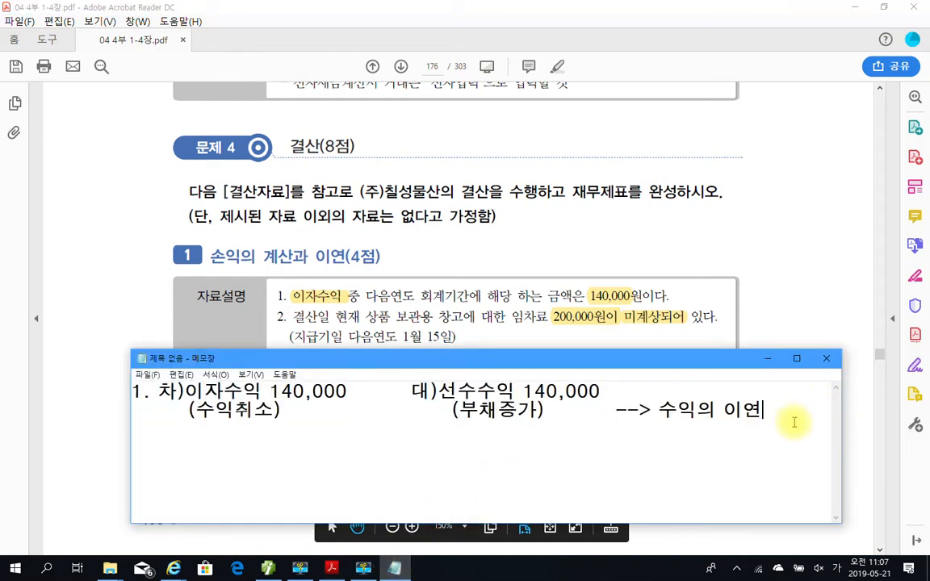
key("Return")
key("Return")
type("2..")
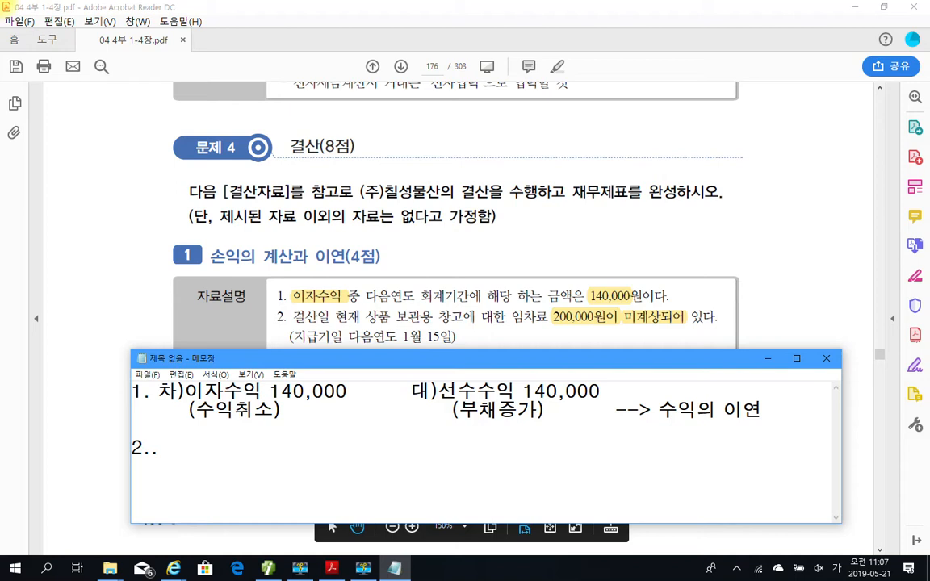
key("BackSpace")
type("차")
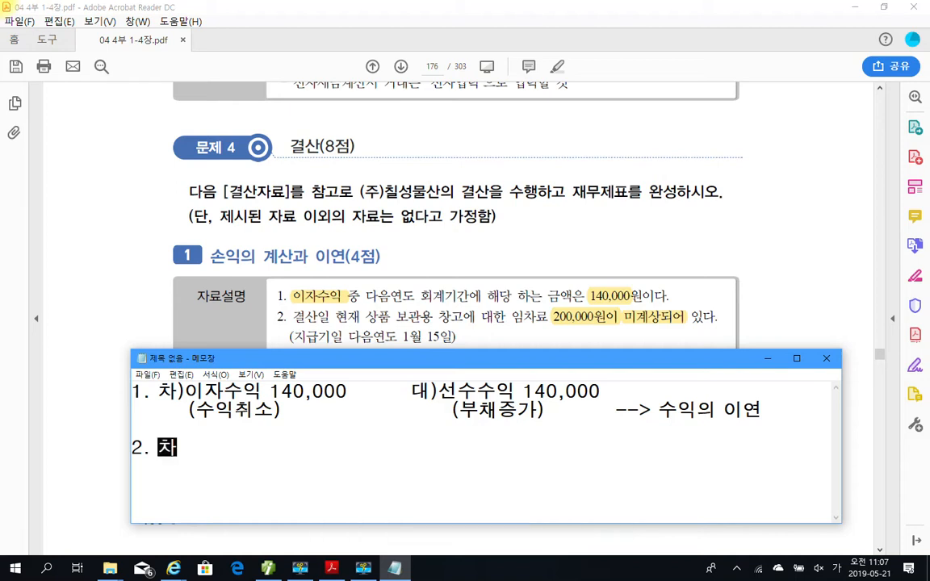
type(")ㅇ임차료 ")
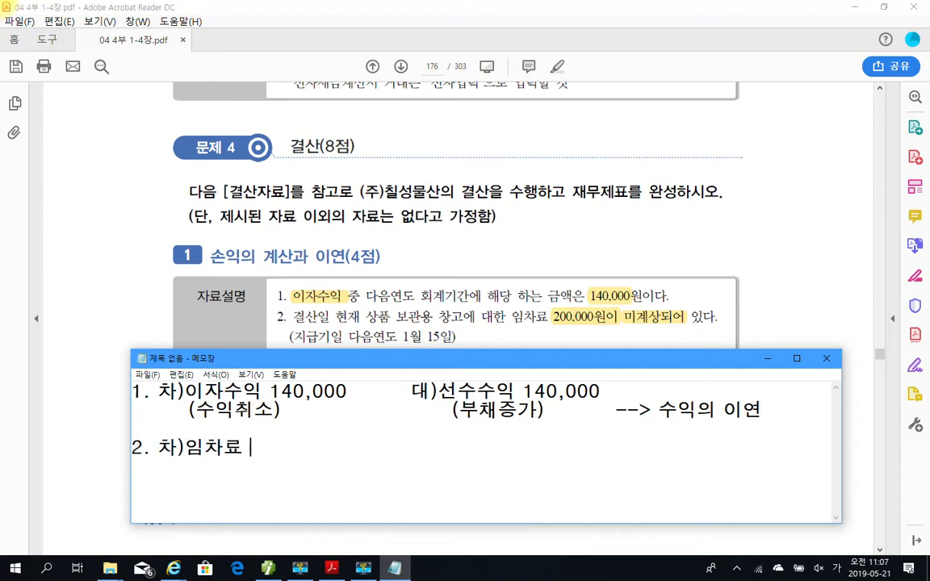
type("200,000")
Add the explanation "(비용발생)" on the line beneath the 임차료 debit.
key("Return")
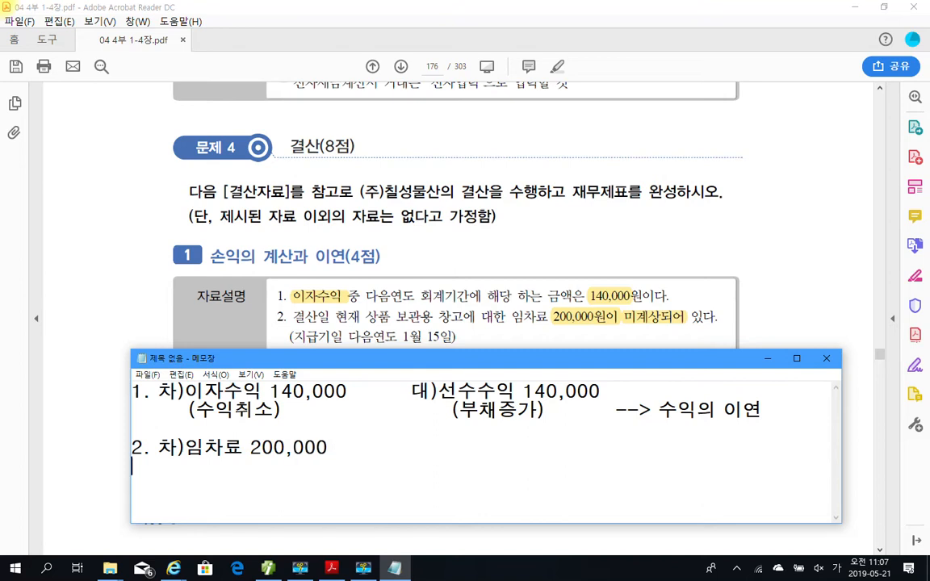
type("(비용발생")
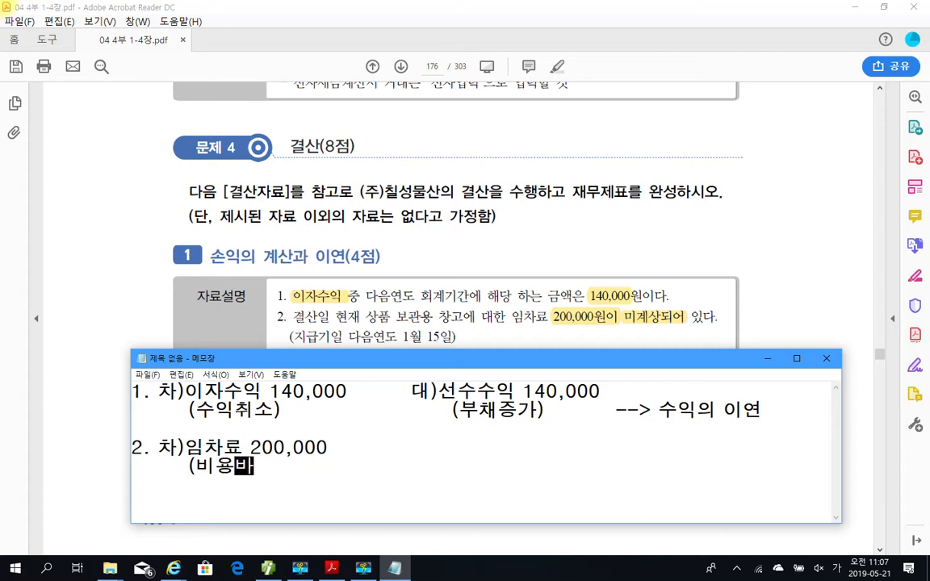
type(")")
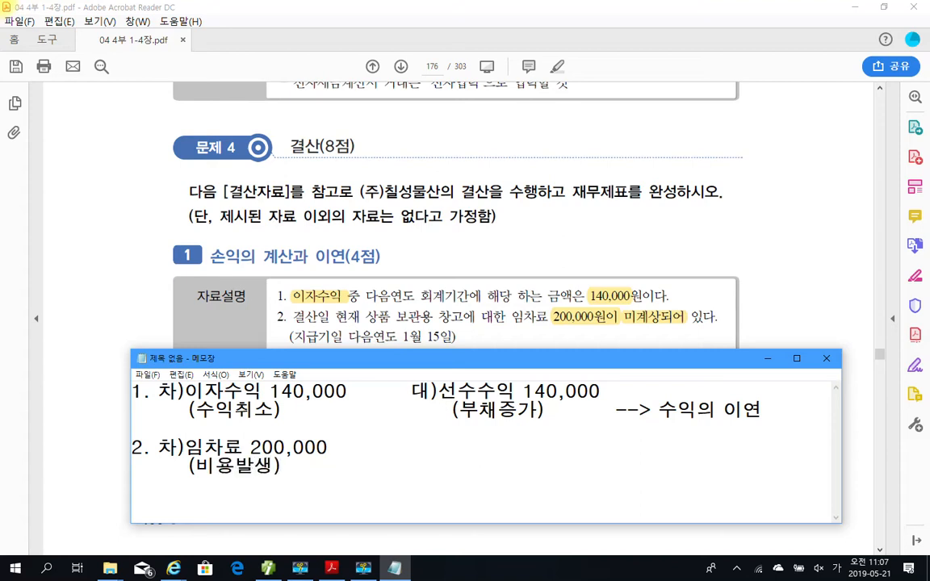
Write the credit account "대)미지급비용" on entry 2's first line, across from 임차료.
key("Up")
type("대)")
type("미지급ㅇ")
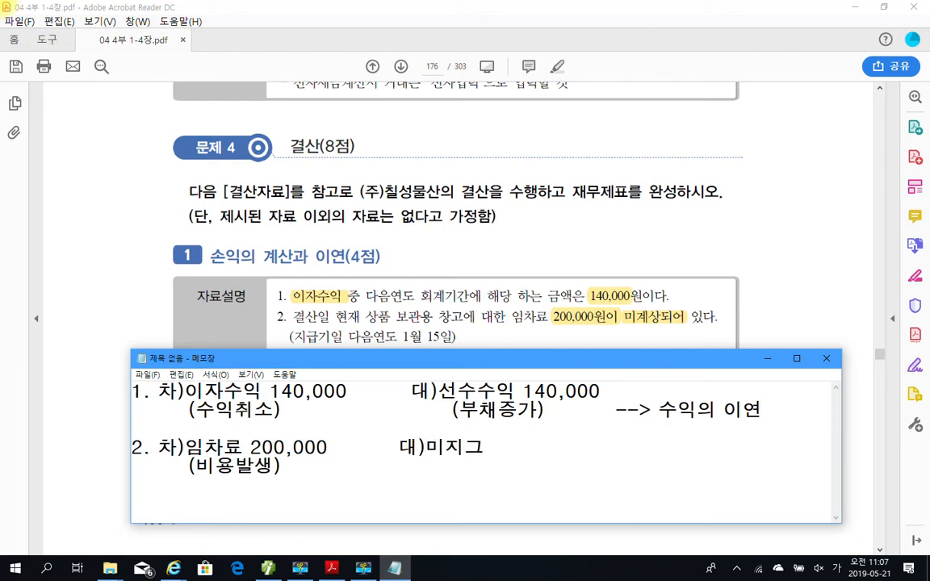
key("BackSpace")
type("비용")
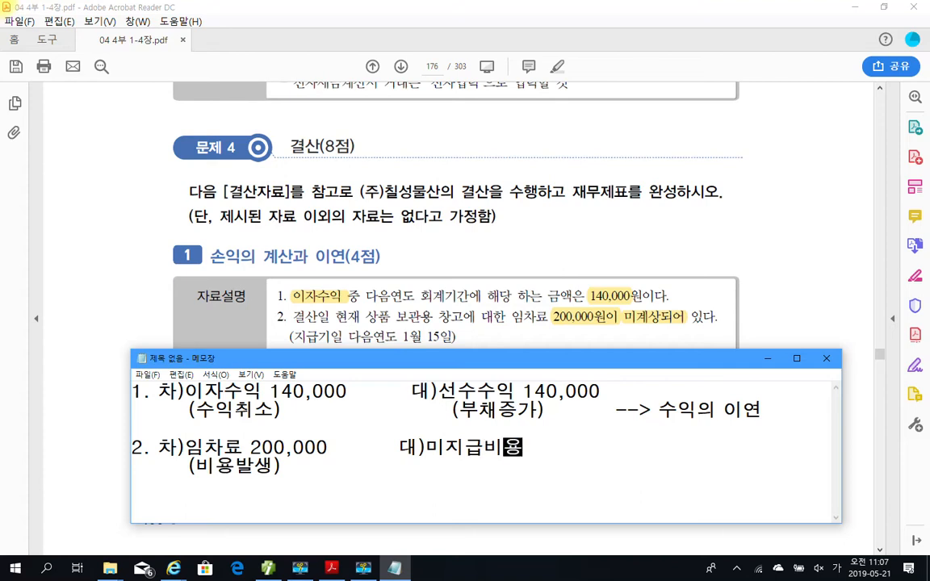
Add "(부채증가)" beneath 미지급비용 and enter 200,000 as its credit amount.
key("Down")
type("(부채바")
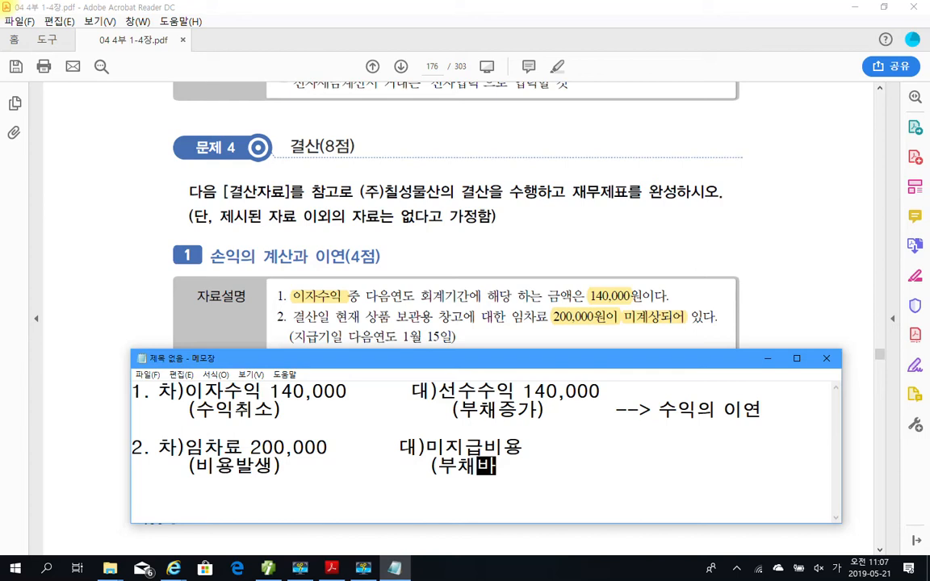
key("BackSpace")
key("BackSpace")
type("증가)")
key("Up")
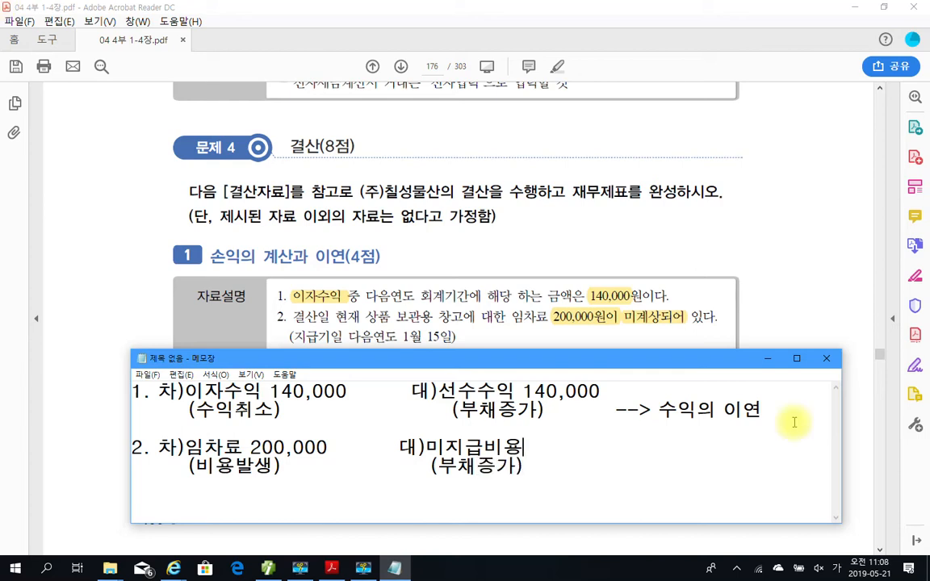
type("200,")
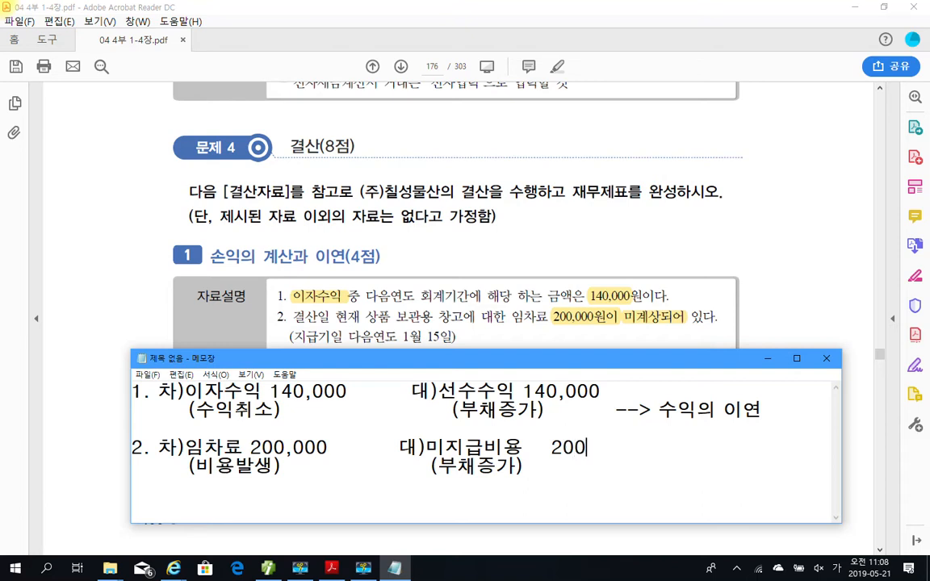
type("000")
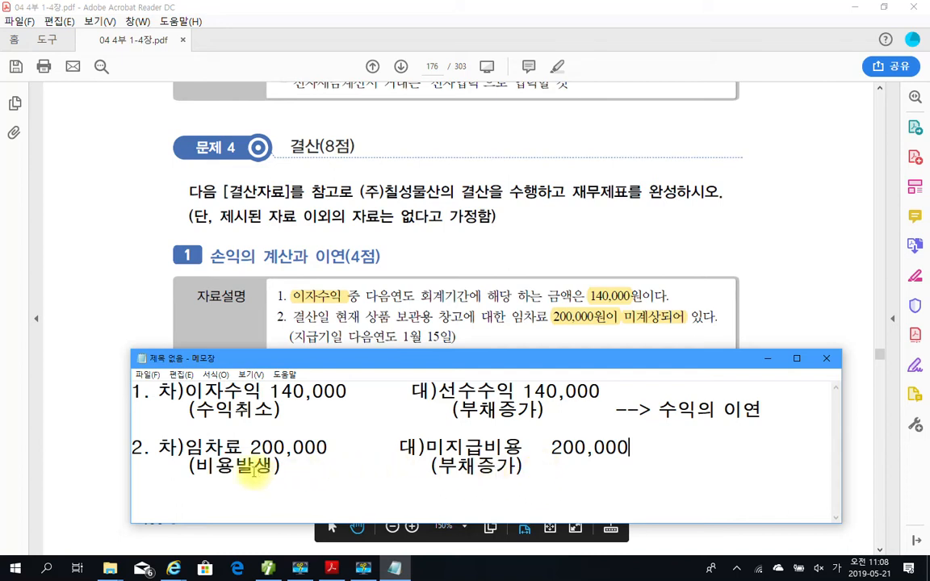
Move the memo window below the 평가문제 line to read it, and bring the window back up to review both entries.
left_click_drag(307, 359, 312, 409)
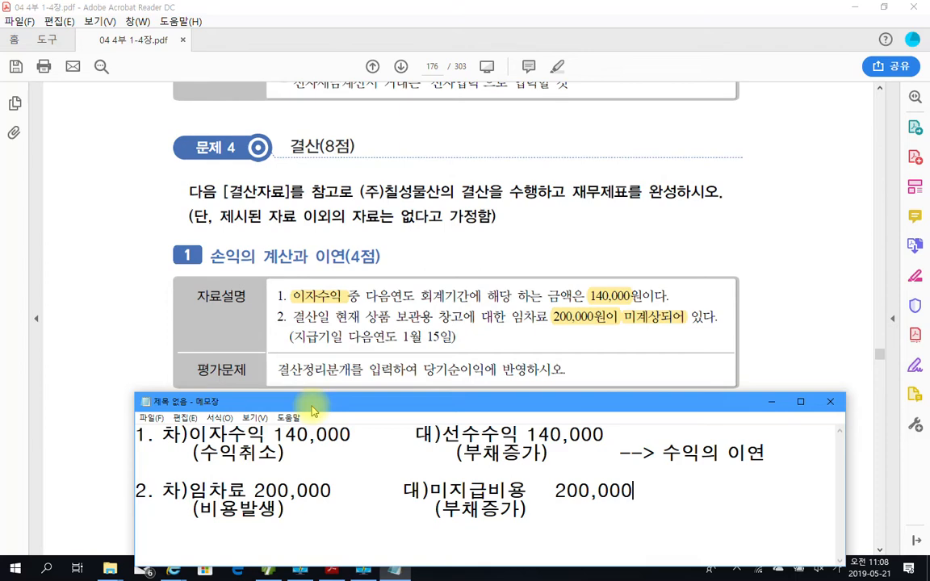
left_click_drag(311, 409, 340, 302)
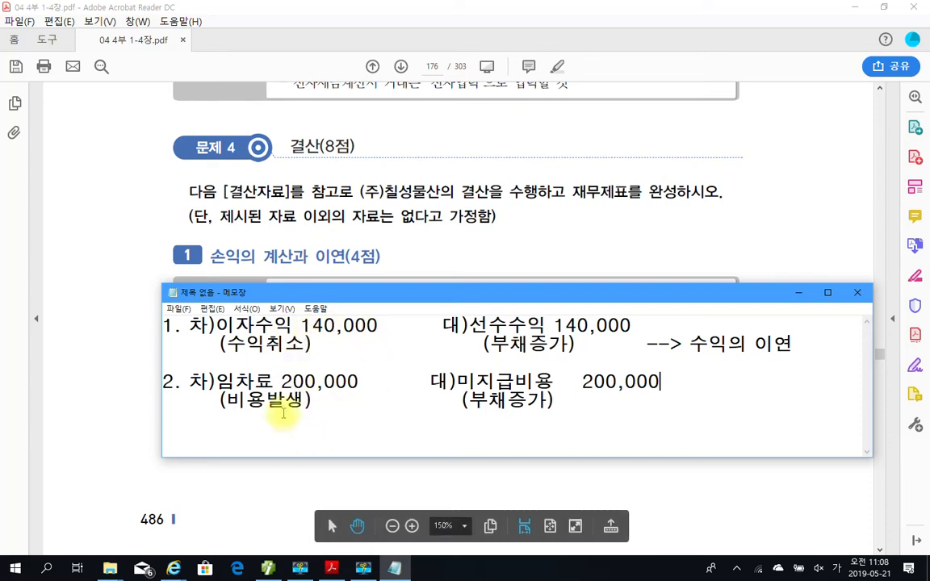
left_click_drag(390, 292, 395, 230)
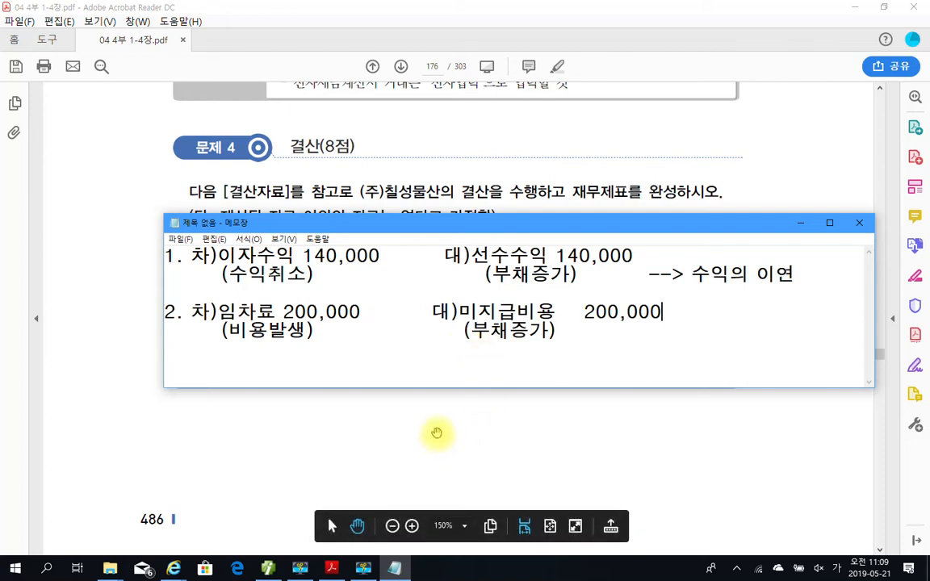
Switch to the accounting program, close 매입매출전표입력 and open 일반전표입력.
left_click(268, 568)
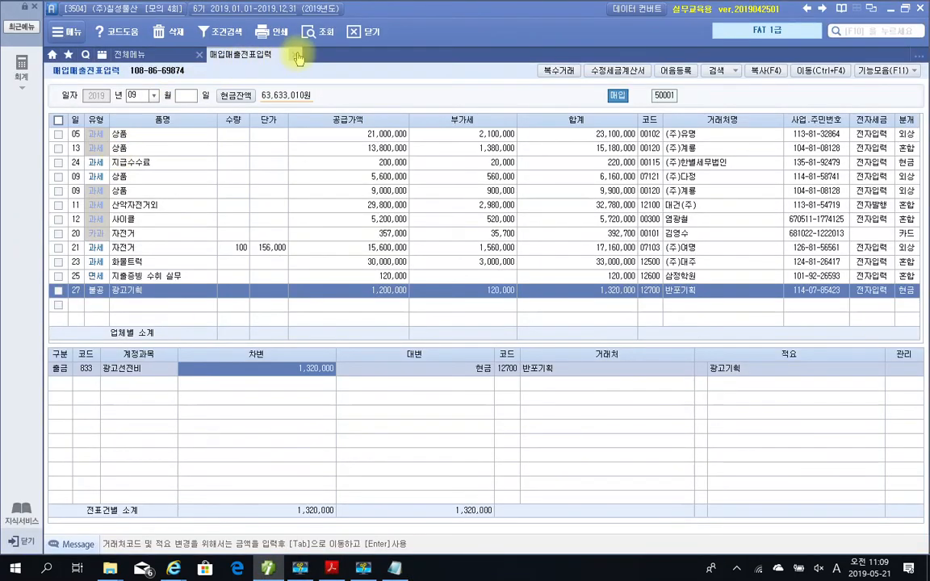
left_click(295, 54)
left_click(232, 113)
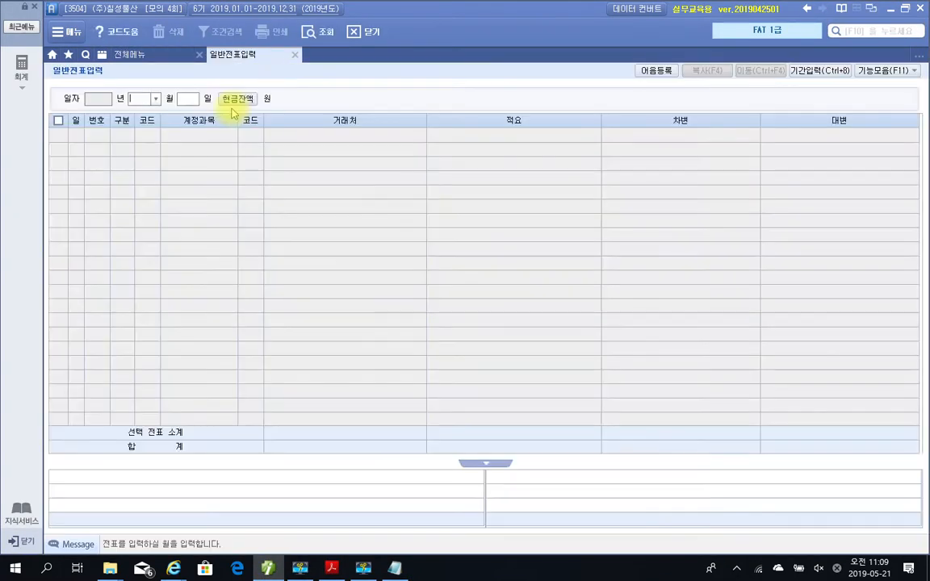
Set the 일반전표입력 voucher date to 12월 31일.
type("12")
key("Return")
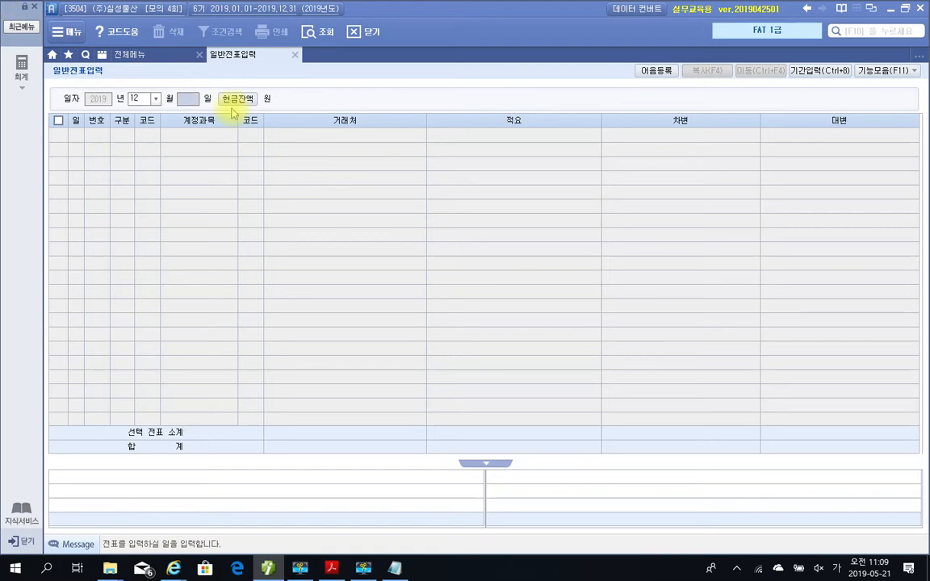
type("31")
key("Return")
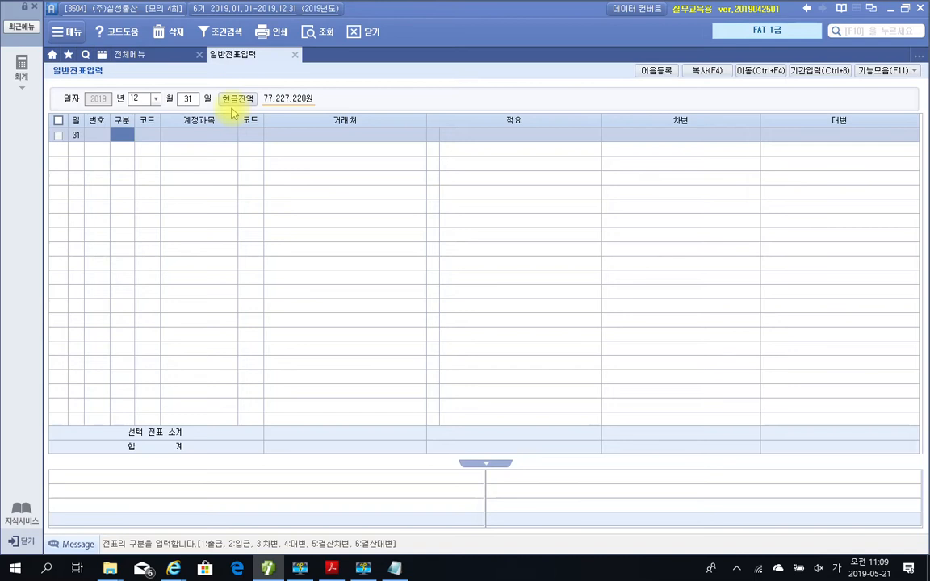
Enter the first entry's 차변 line with account 901 이자수익 and the amount 140,000.
type("3")
key("Return")
type("이자")
key("Return")
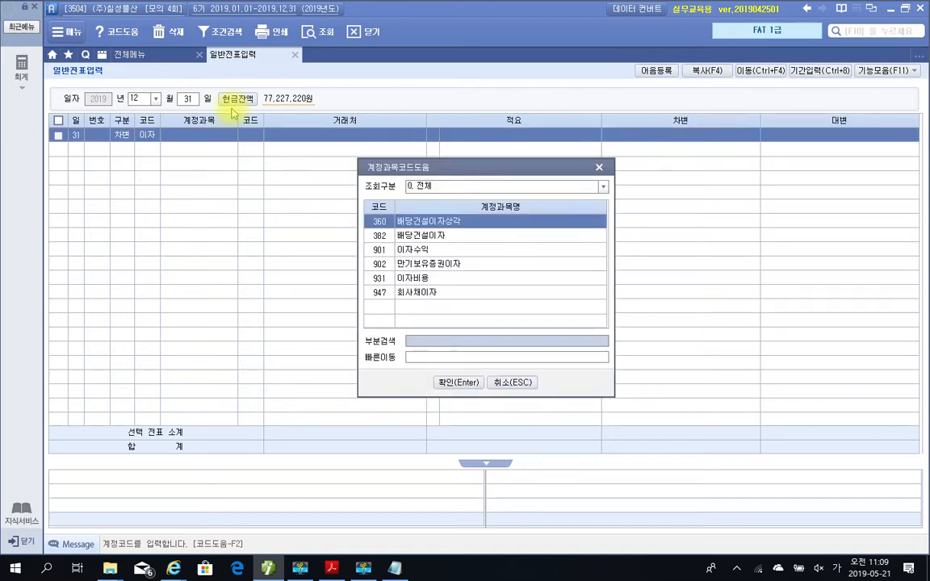
key("Down")
key("Down")
key("Return")
key("Return")
key("Return")
key("Return")
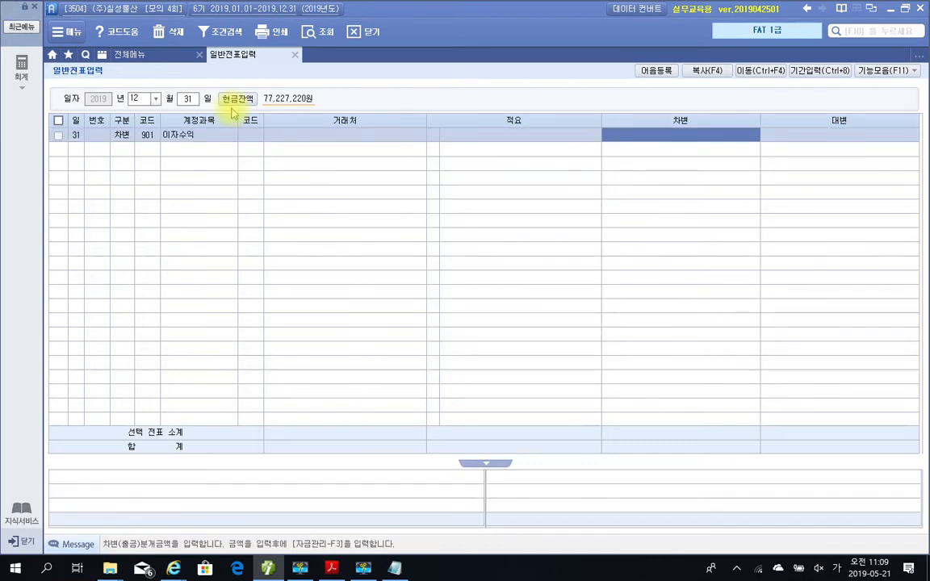
type("140,000")
key("Return")
Enter the matching 대변 line with account 263 선수수익 and the amount 140,000.
type("4")
key("Return")
type("선수")
key("Return")
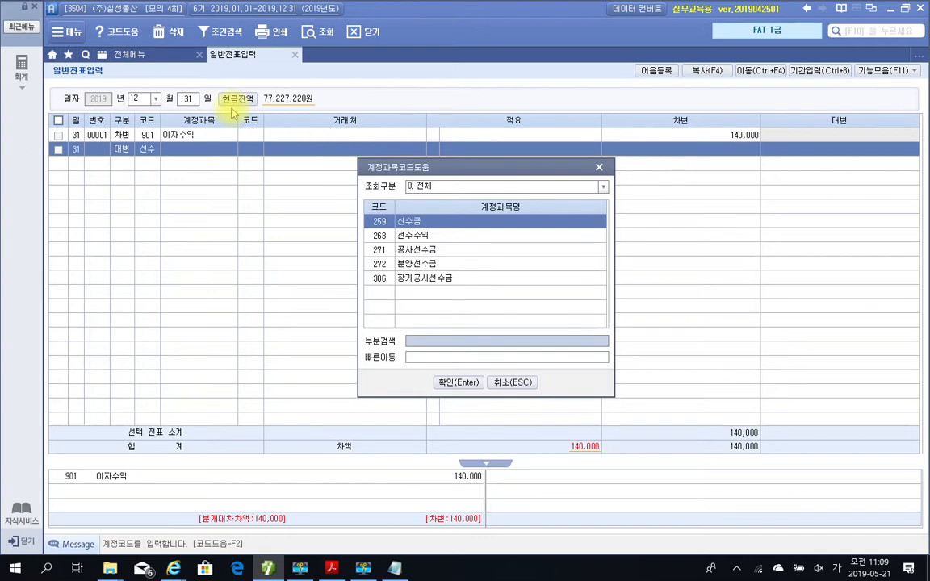
key("Down")
key("Return")
key("Return")
key("Return")
key("Return")
type("140000")
key("Return")
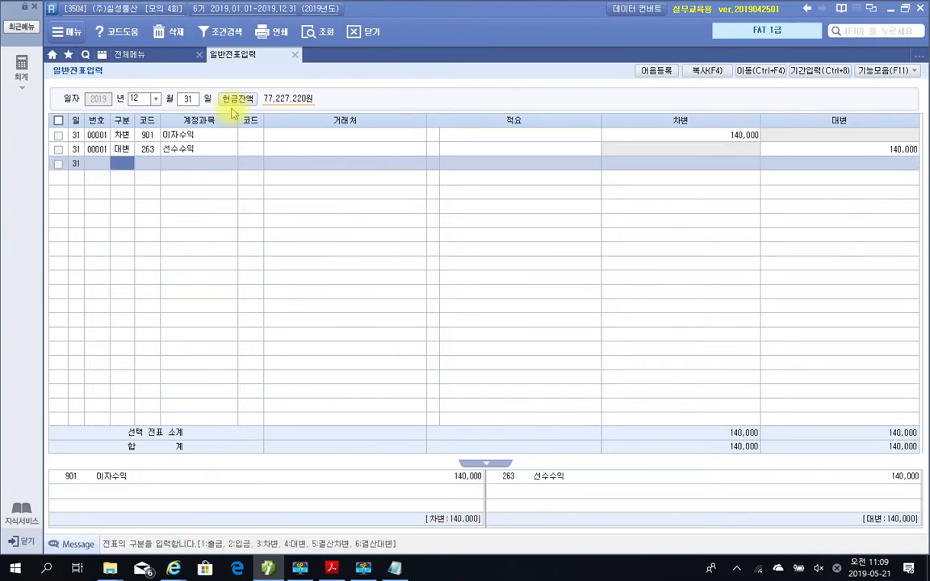
Enter the second entry's 차변 line with account 819 임차료 and the amount 200,000.
type("3")
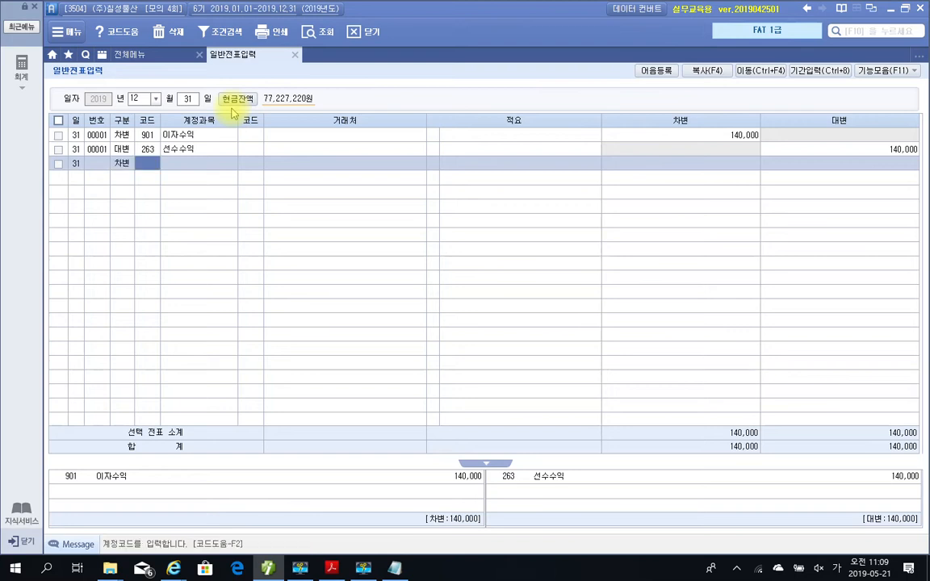
type("이")
type("차")
key("Return")
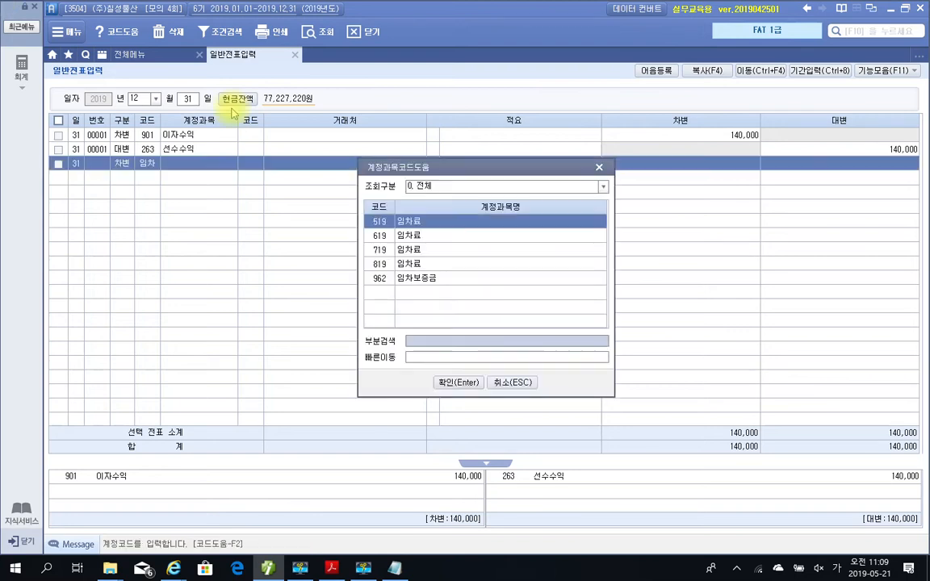
key("Down")
key("Down")
key("Down")
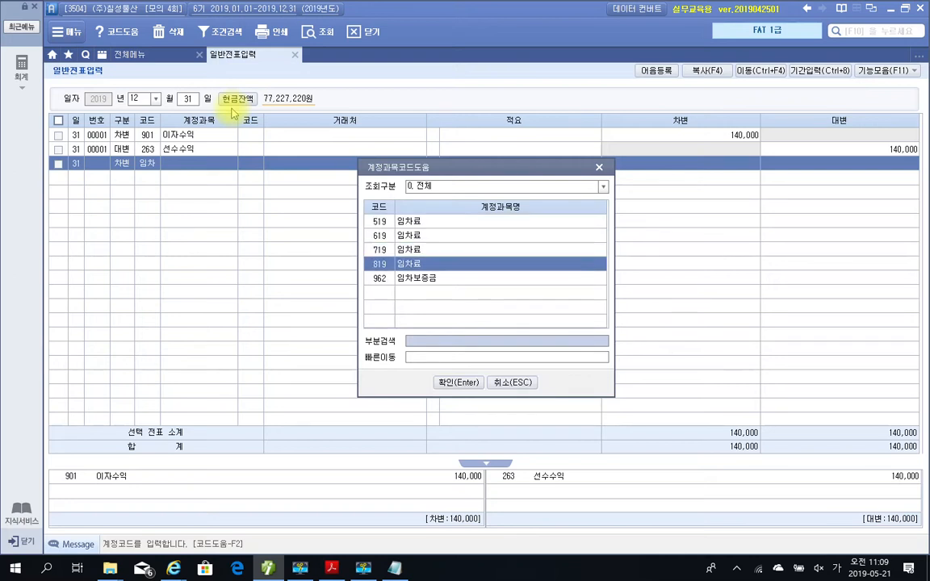
key("Return")
key("Return")
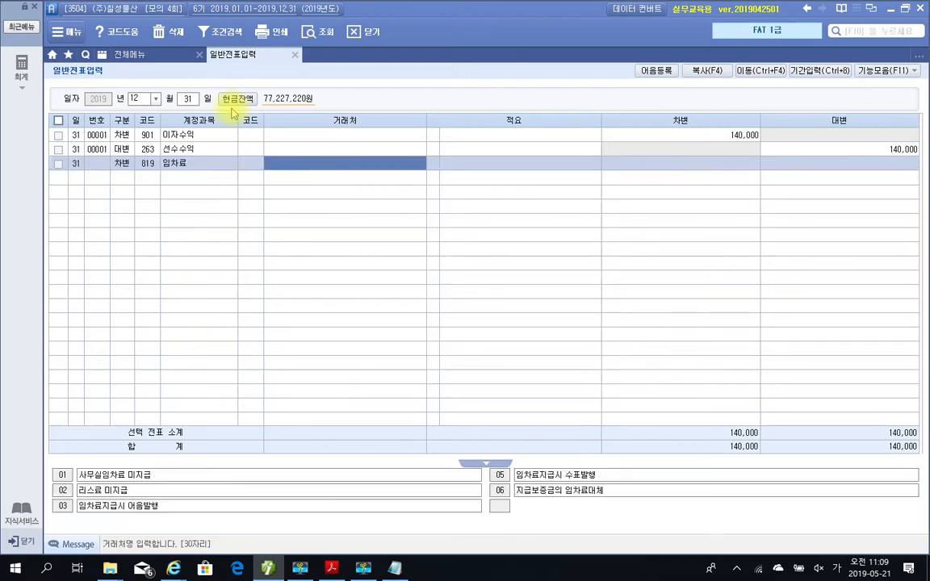
key("Return")
type("200+")
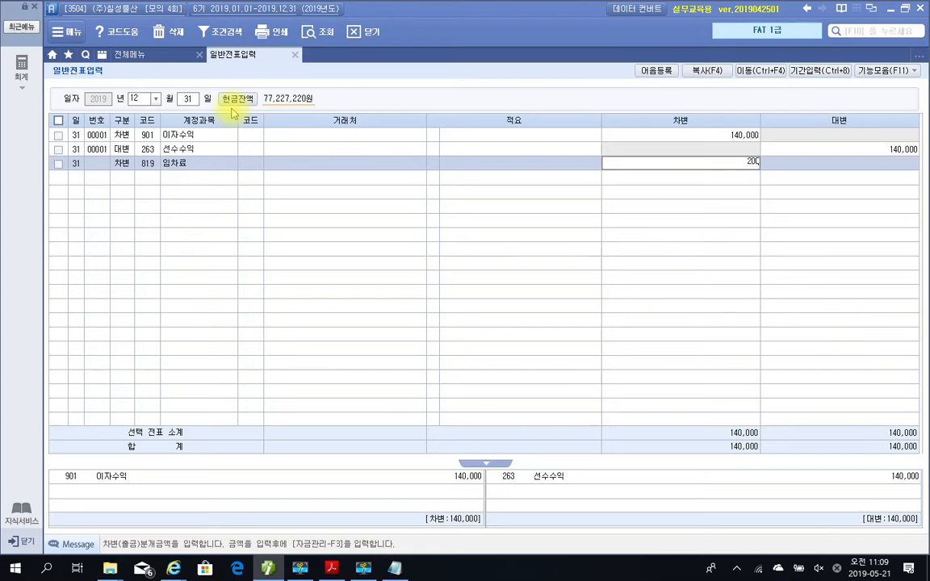
key("Return")
Enter the matching 대변 line with account 262 미지급비용 and the amount 200,000.
type("4")
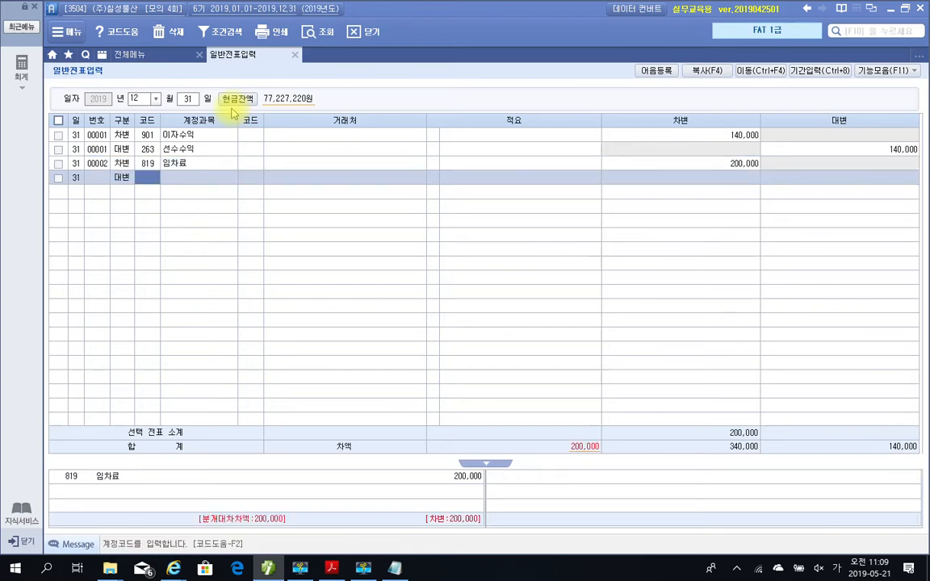
type("미지")
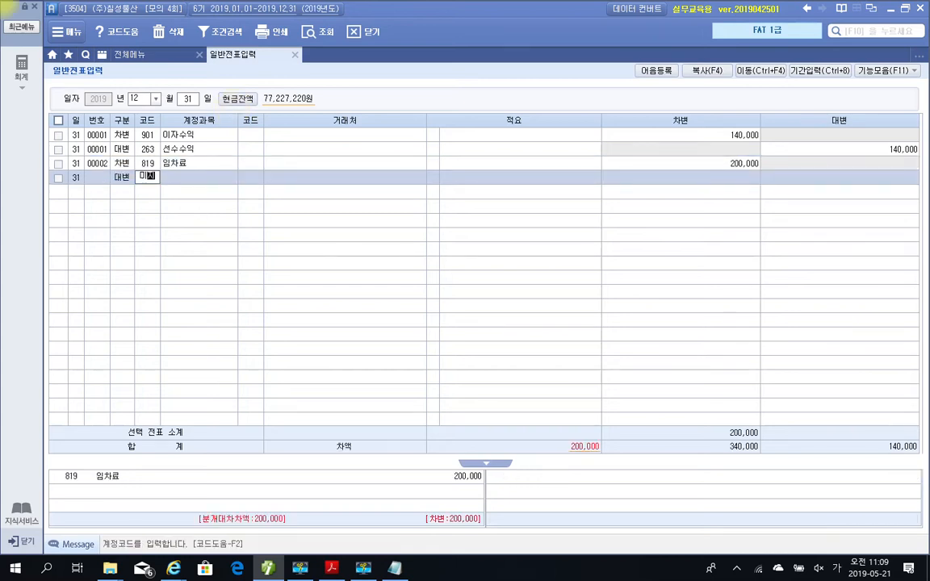
key("Return")
key("Down")
key("Down")
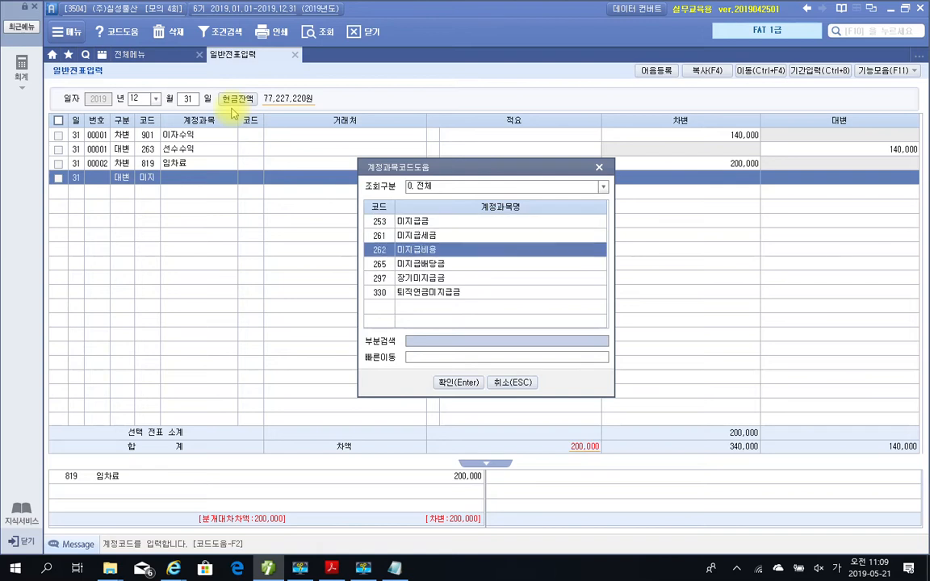
key("Return")
key("Return")
key("Return")
type("200,000")
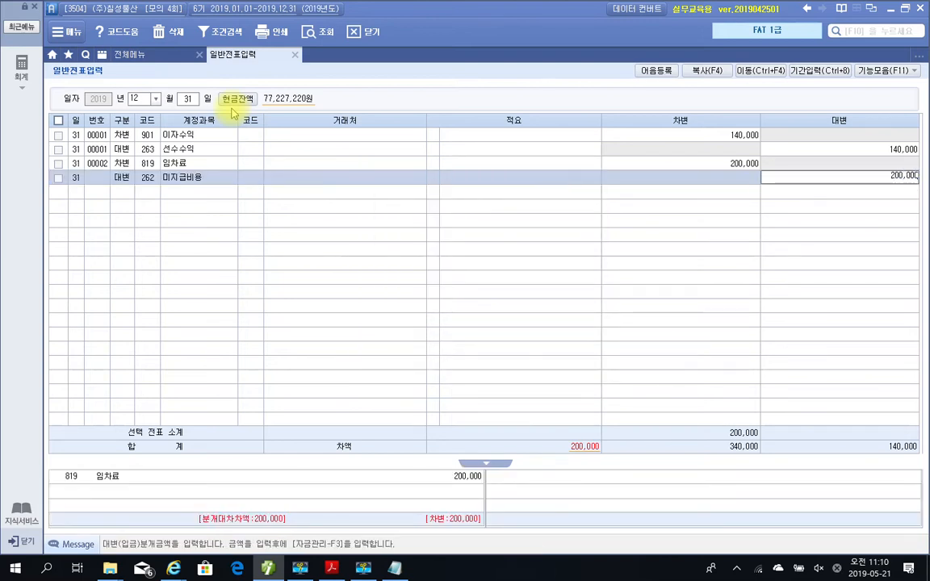
key("Return")
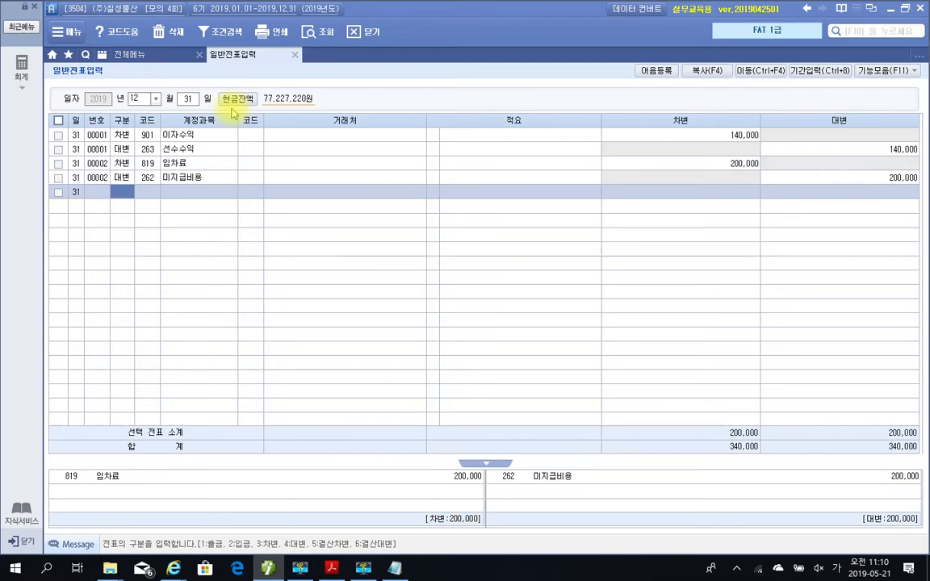
Return to the memo and add "--> 비용의 발생" after entry 2's (부채증가).
left_click(875, 12)
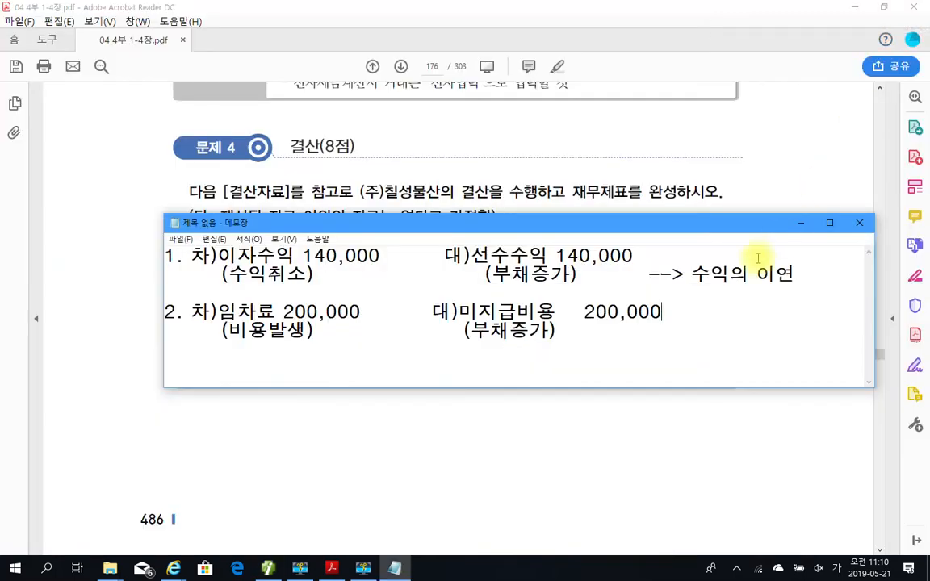
left_click(631, 332)
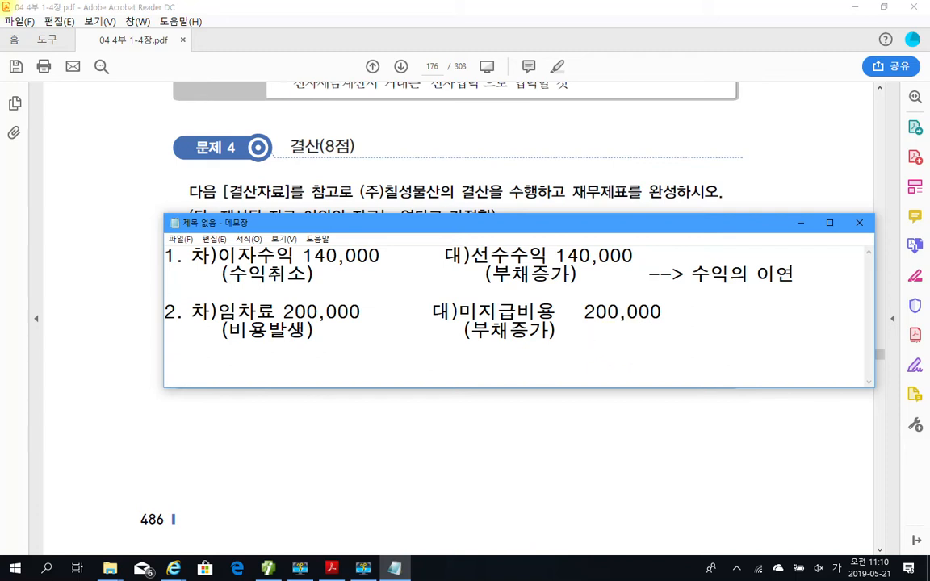
type("--> 비용ㅇ의 발생")
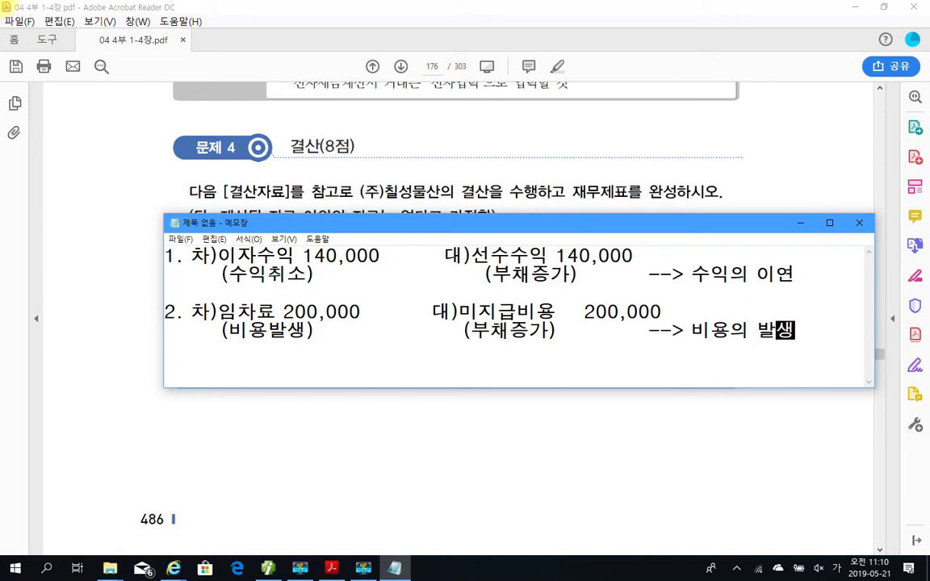
Go to question 2 of 문제 4 in the exam PDF and highlight "결산 자료입력에" in its heading.
left_click(138, 433)
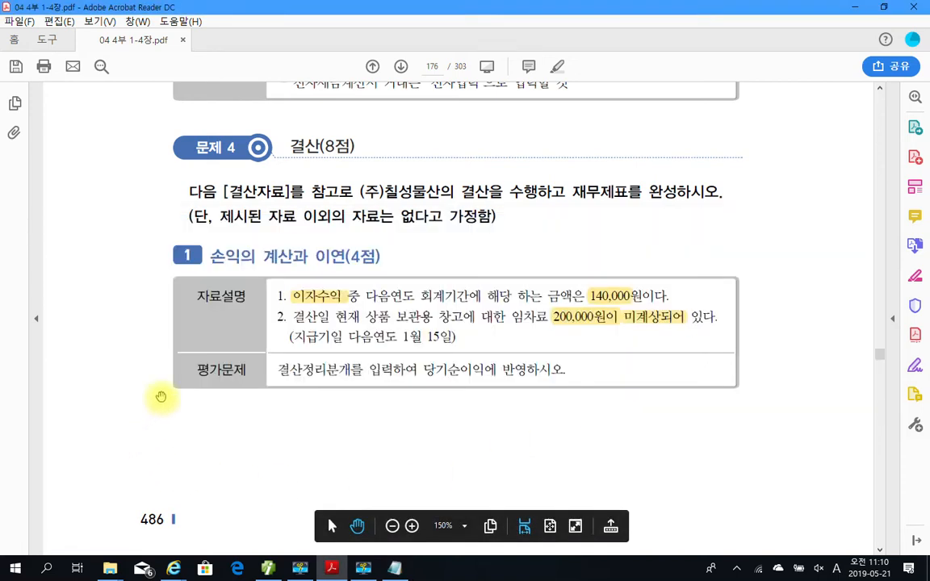
scroll(157, 399, "down", 10)
scroll(162, 396, "down", 3)
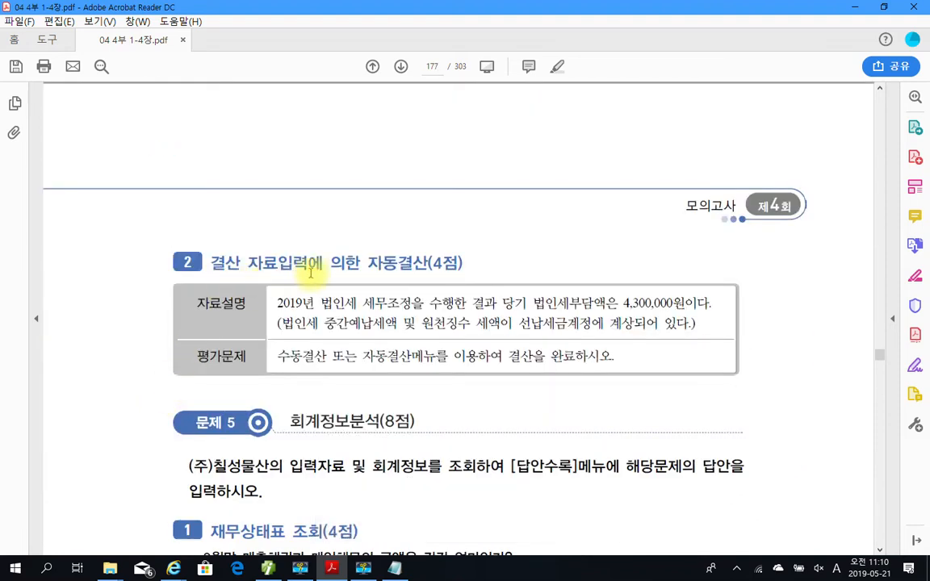
left_click_drag(322, 262, 212, 263)
right_click(235, 270)
left_click(287, 308)
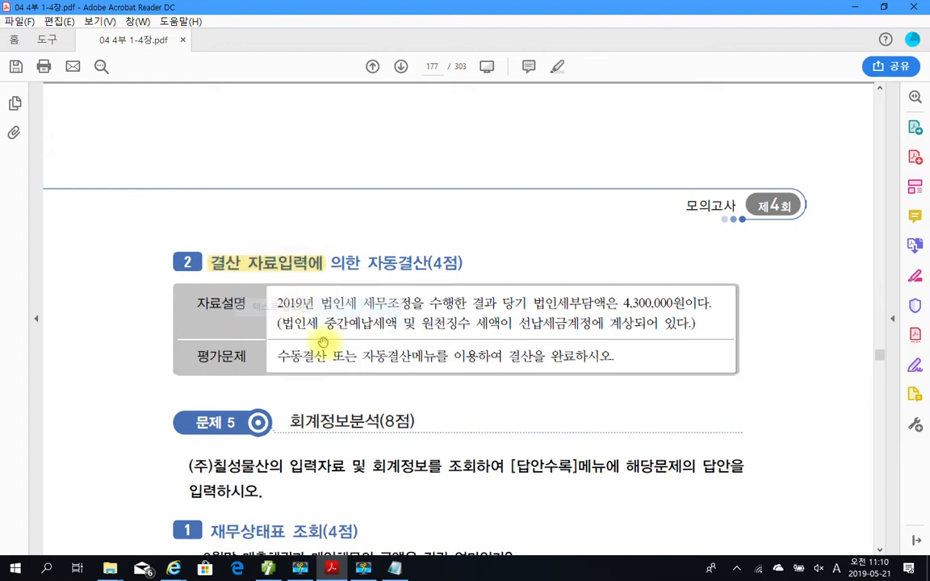
Highlight "선납세금" and the 법인세부담액 figure 4,300,000 in question 2's 자료설명.
scroll(331, 351, "down", 3)
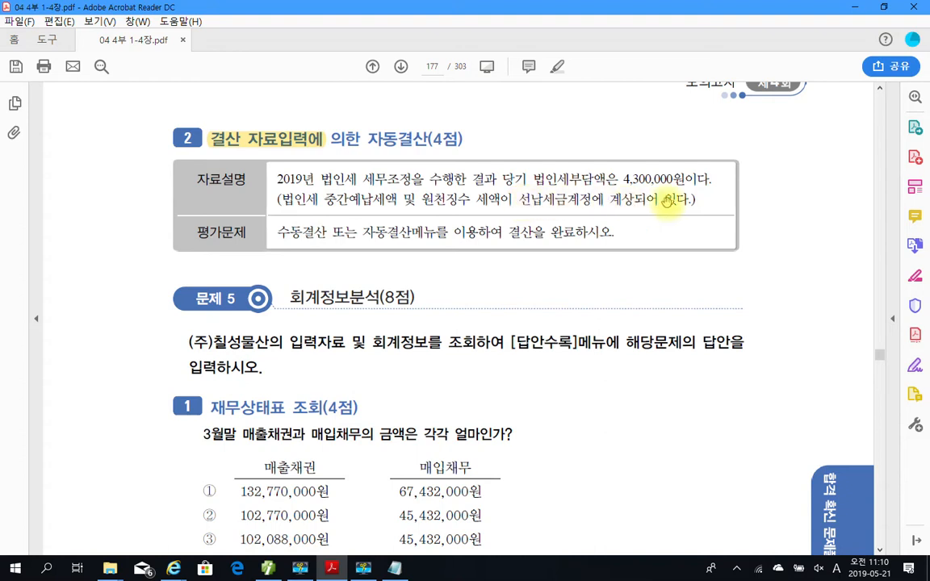
left_click_drag(519, 201, 570, 200)
right_click(557, 203)
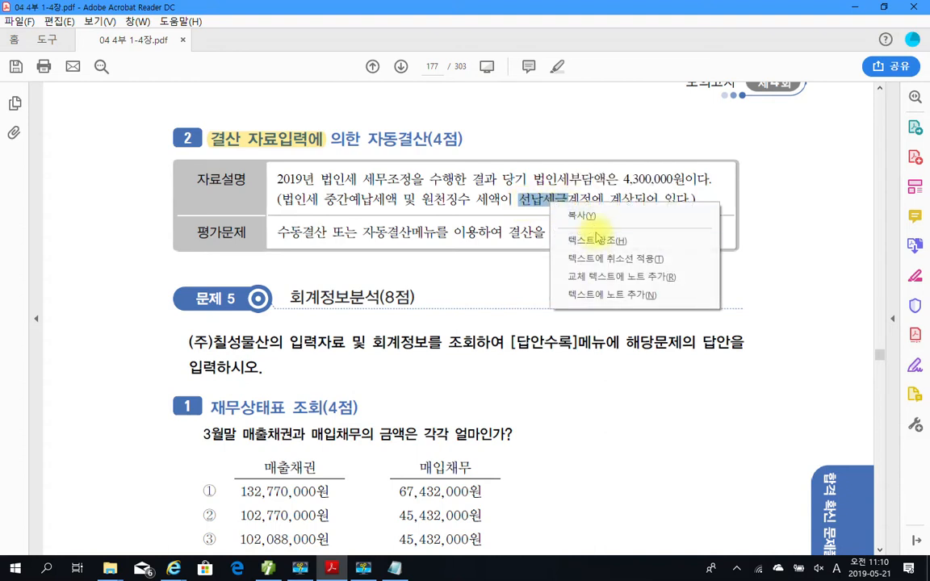
left_click(594, 246)
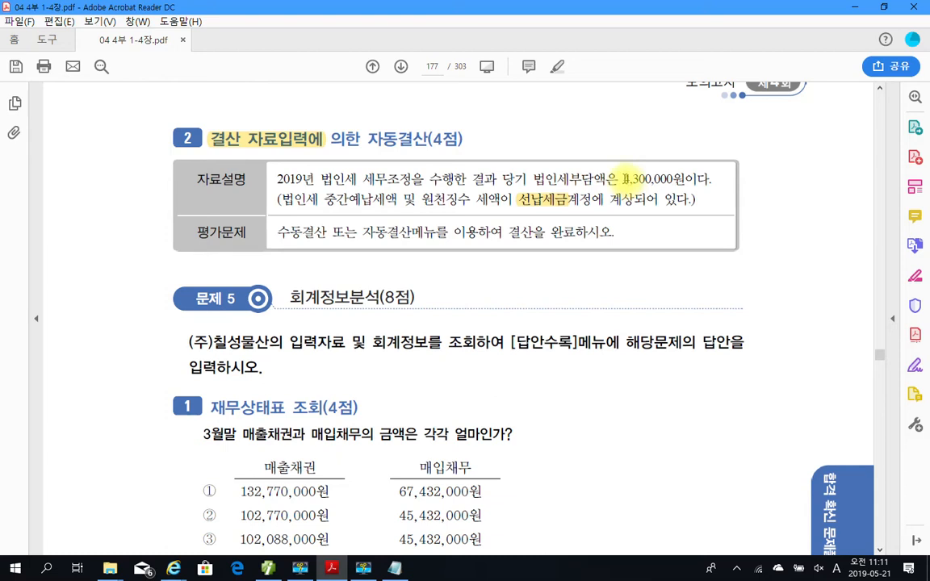
left_click_drag(624, 178, 672, 179)
right_click(661, 182)
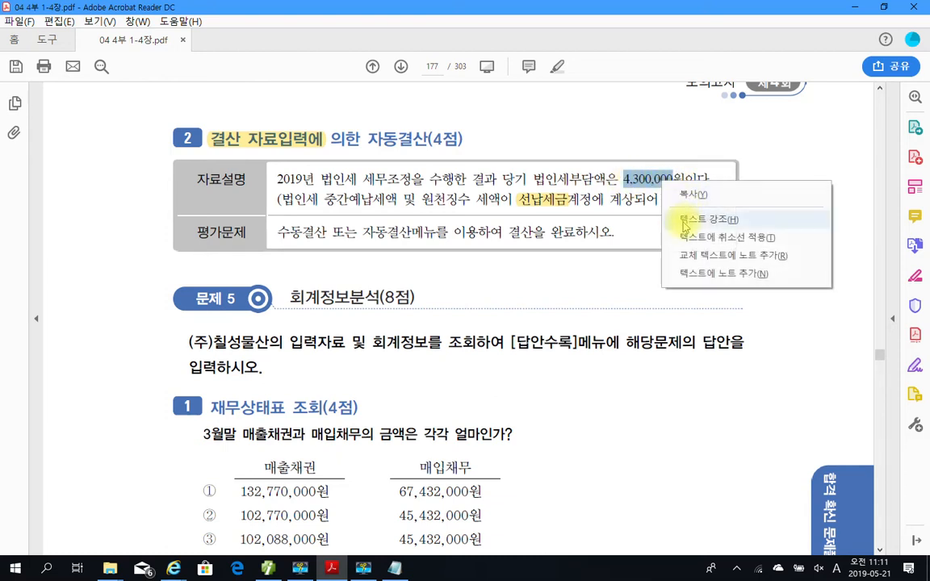
left_click(702, 220)
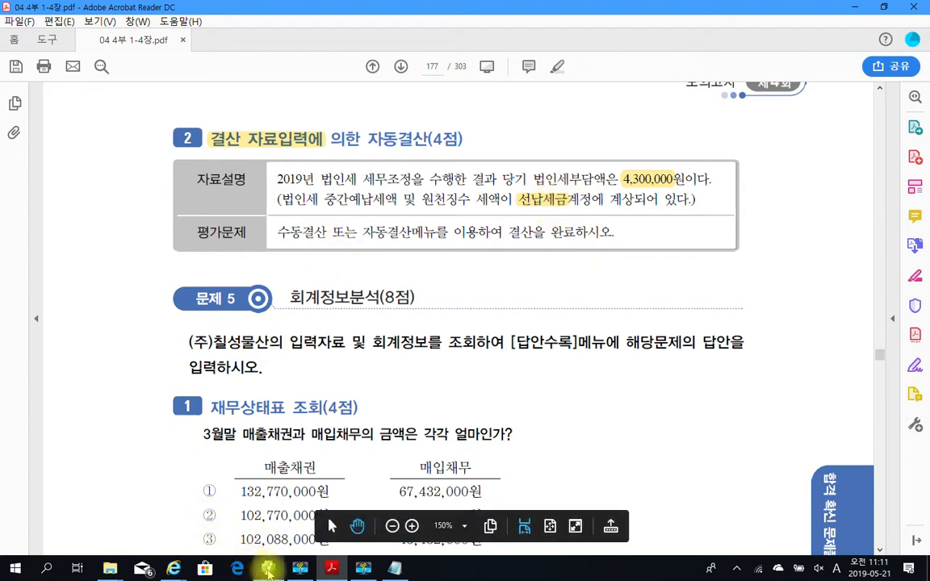
Switch to the accounting program and query the 합계잔액시산표 as of 12월 31일.
mouse_move(268, 570)
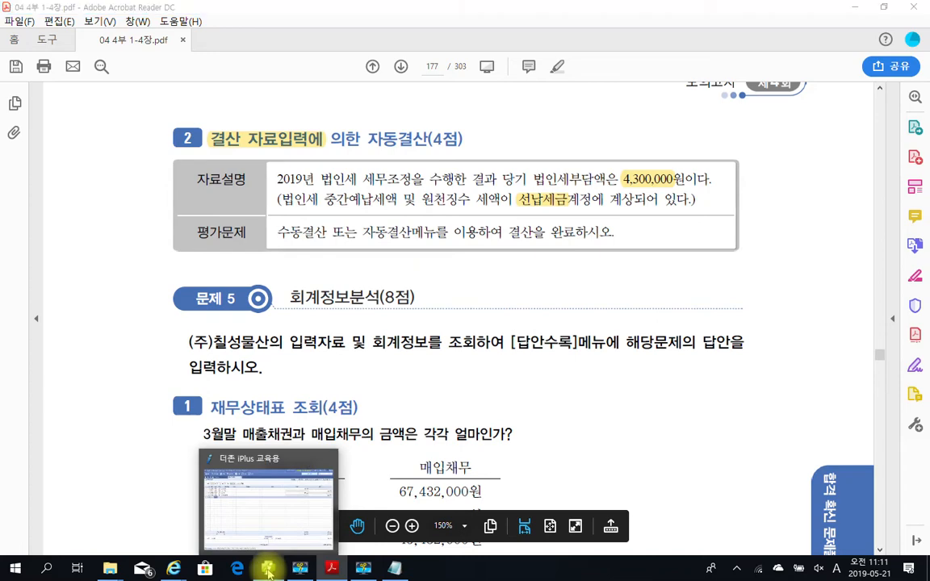
left_click(268, 569)
left_click(129, 54)
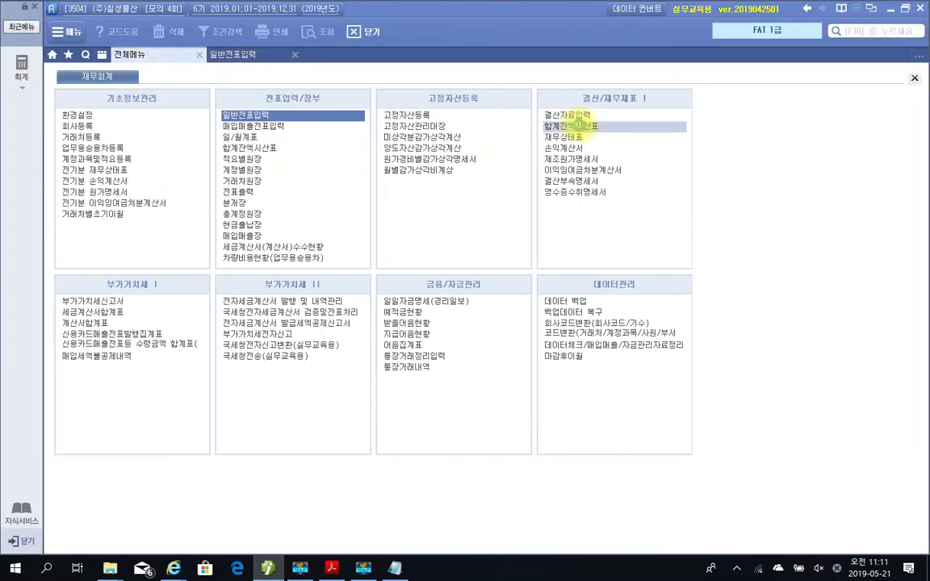
left_click(578, 127)
type("12")
key("Return")
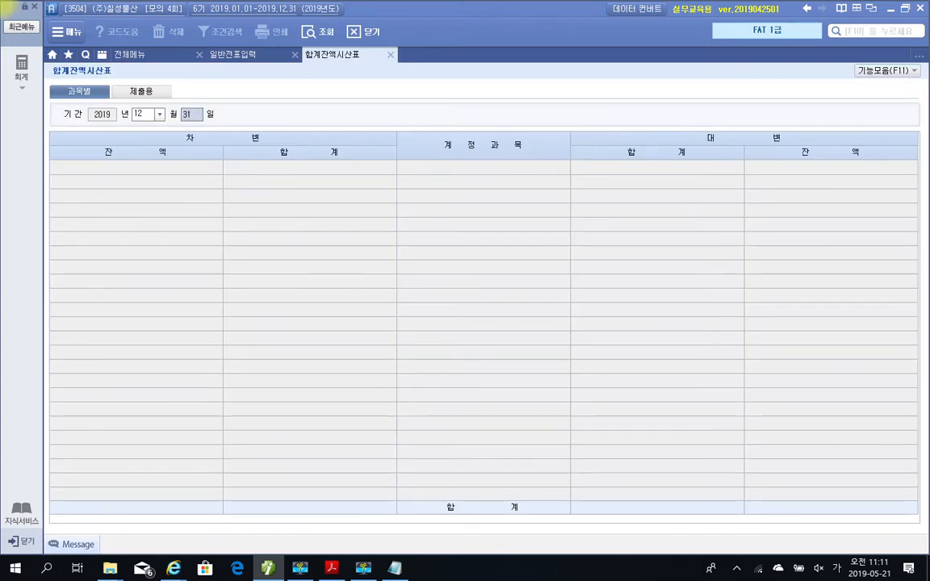
key("Return")
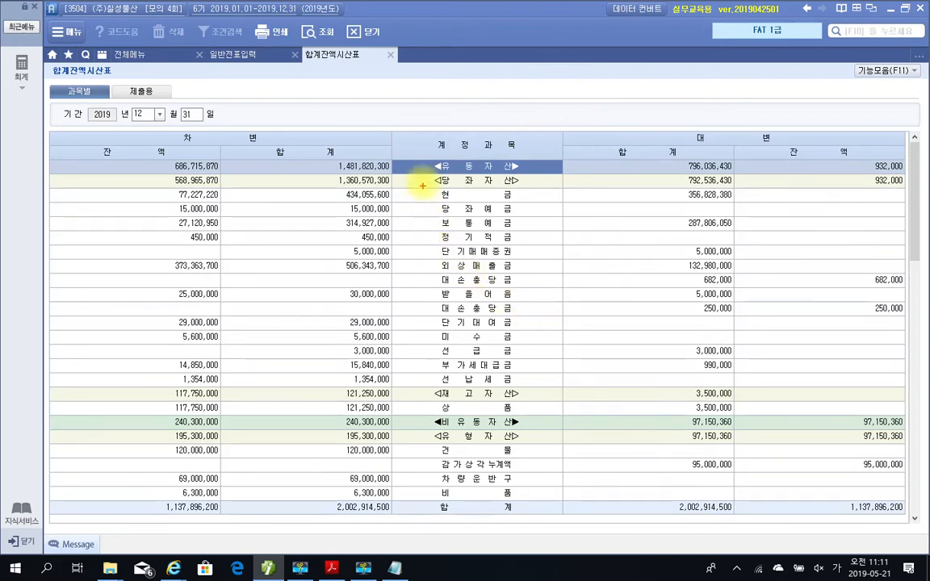
Examine the 선납세금 row and its debit 잔액 in the trial balance, marking them on screen and clearing the marks.
mouse_move(422, 175)
left_mouse_down()
mouse_move(527, 210)
mouse_move(568, 339)
mouse_move(569, 393)
left_mouse_up()
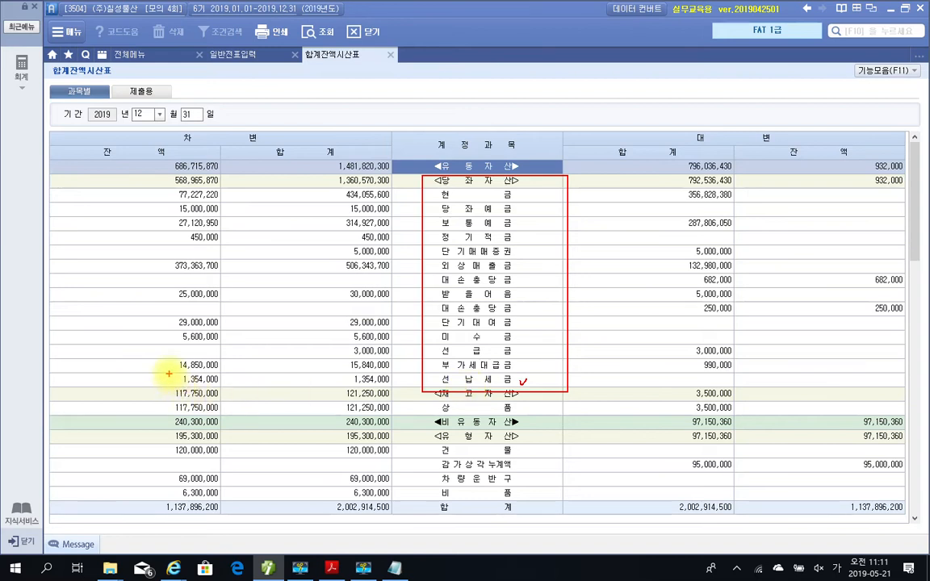
mouse_move(169, 369)
left_mouse_down()
mouse_move(205, 389)
mouse_move(234, 388)
left_mouse_up()
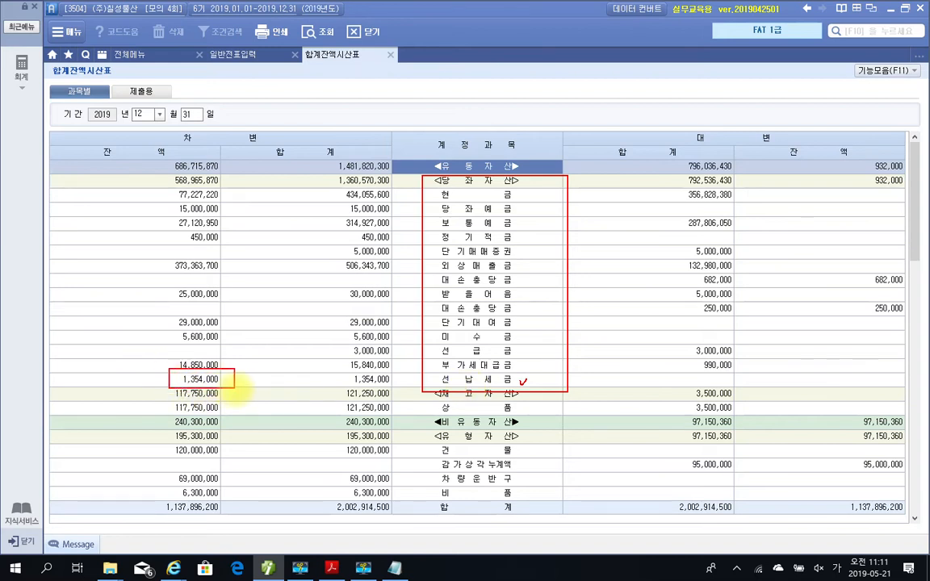
mouse_move(155, 170)
left_mouse_down()
mouse_move(119, 173)
mouse_move(136, 130)
mouse_move(155, 171)
left_mouse_up()
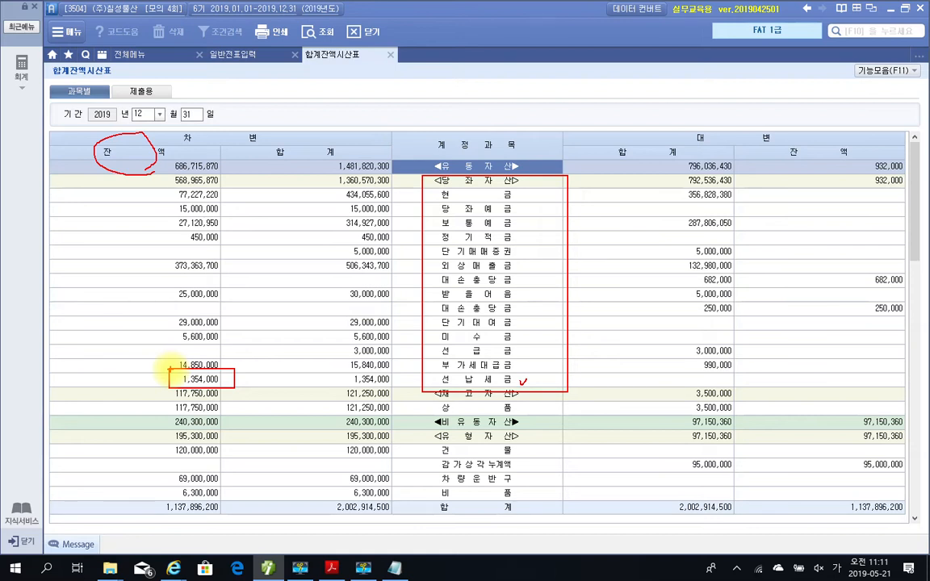
key("Escape")
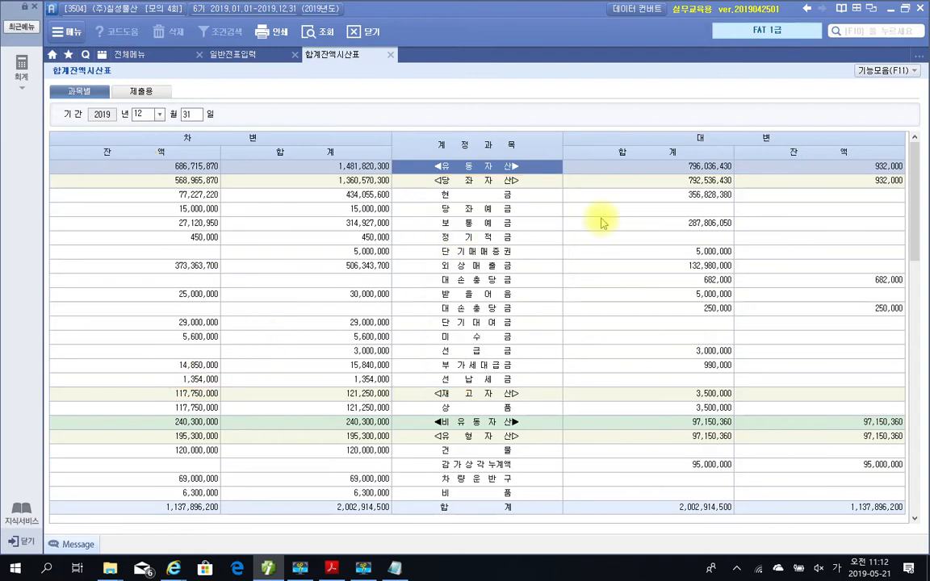
In 일반전표입력 for 12월 31일, enter a 대변 line for account 136 선납세금 with the amount 1,354,000.
left_click(229, 54)
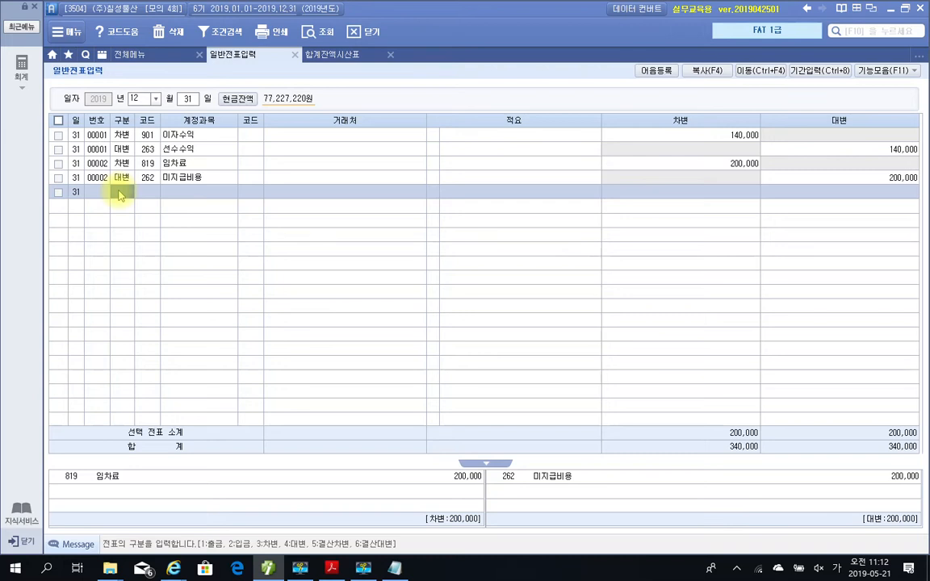
type("4")
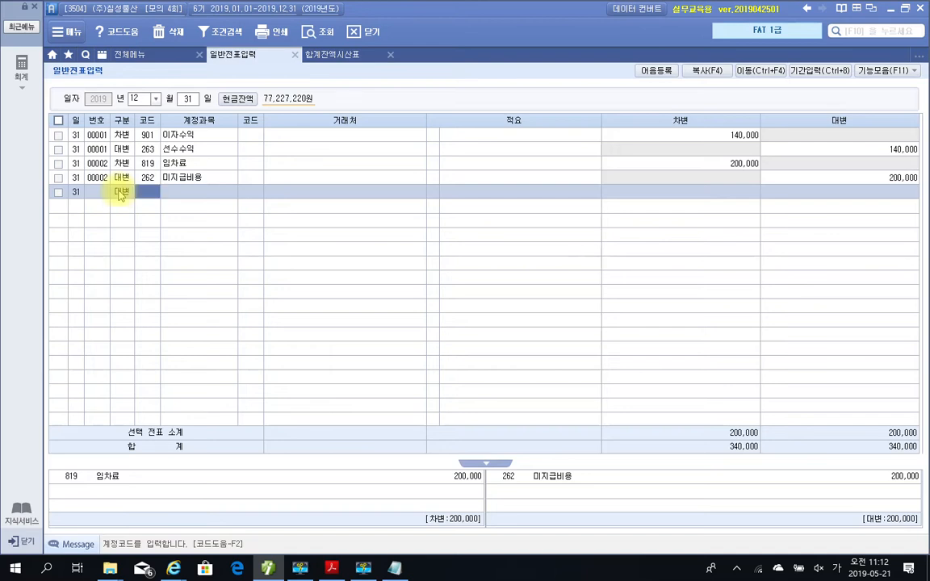
type("136")
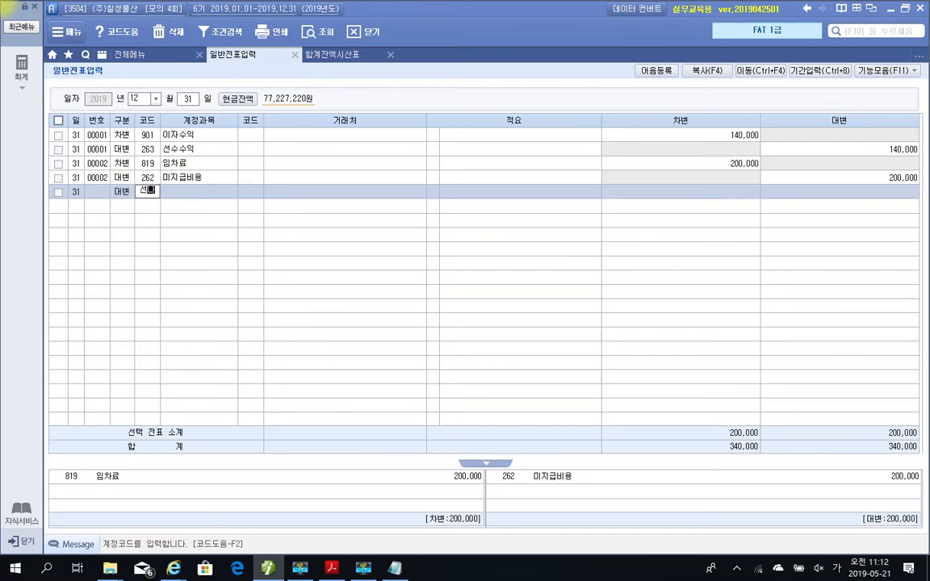
key("Return")
key("Return")
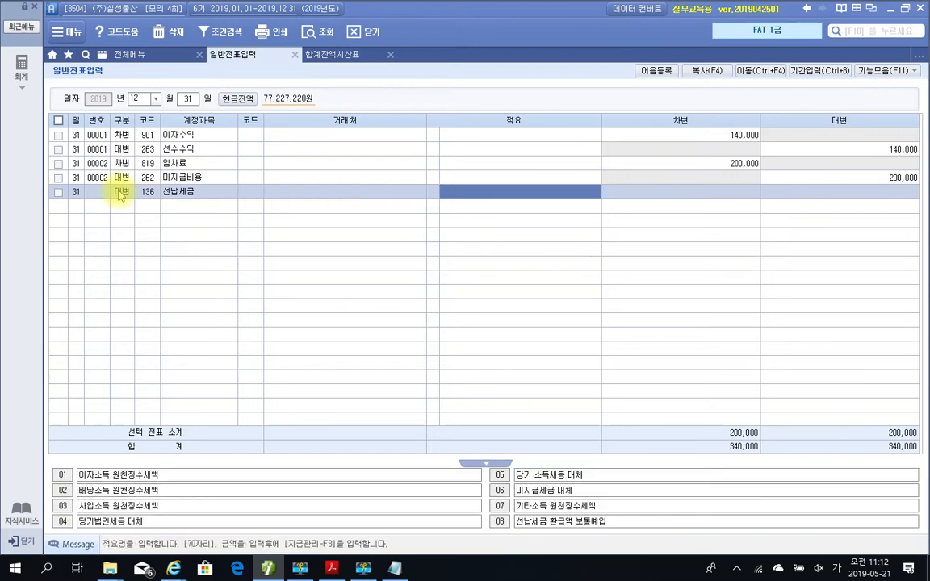
key("Return")
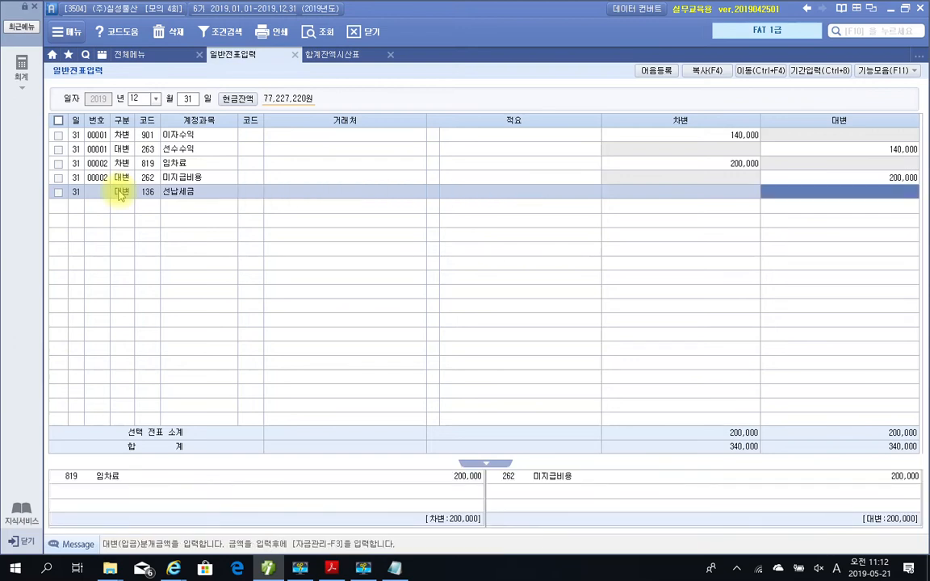
type("1354000")
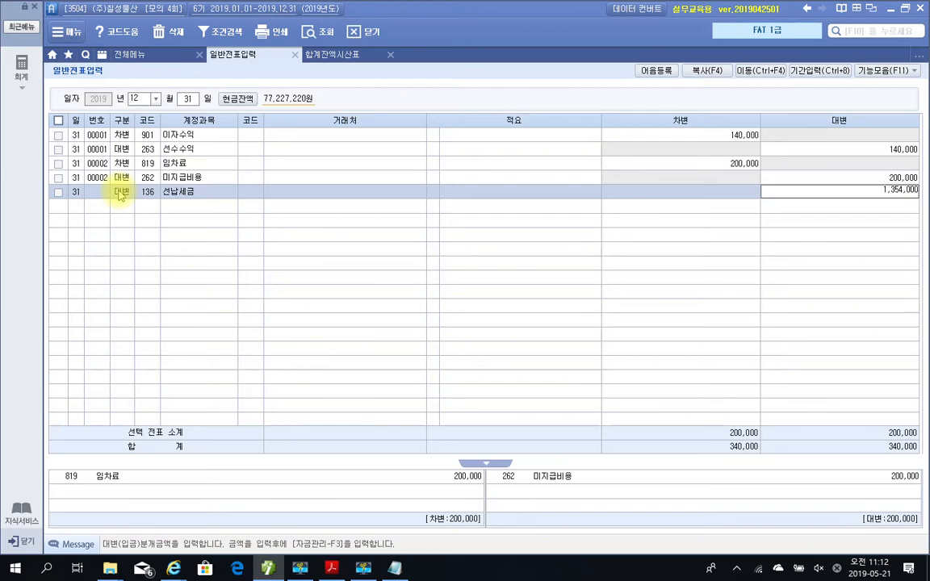
key("Return")
Recheck the 선납세금 row's debit 잔액 in the 합계잔액시산표.
left_click(331, 57)
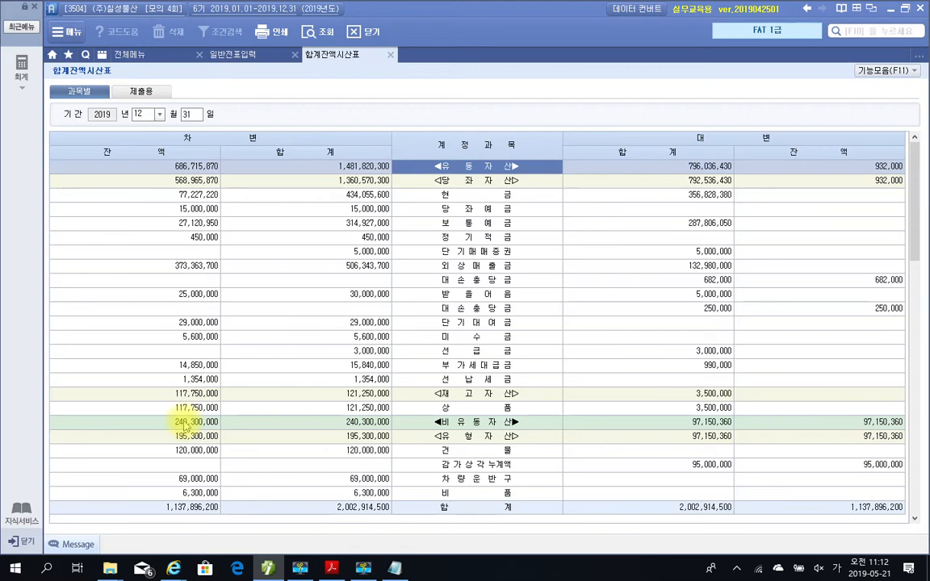
right_click(201, 381)
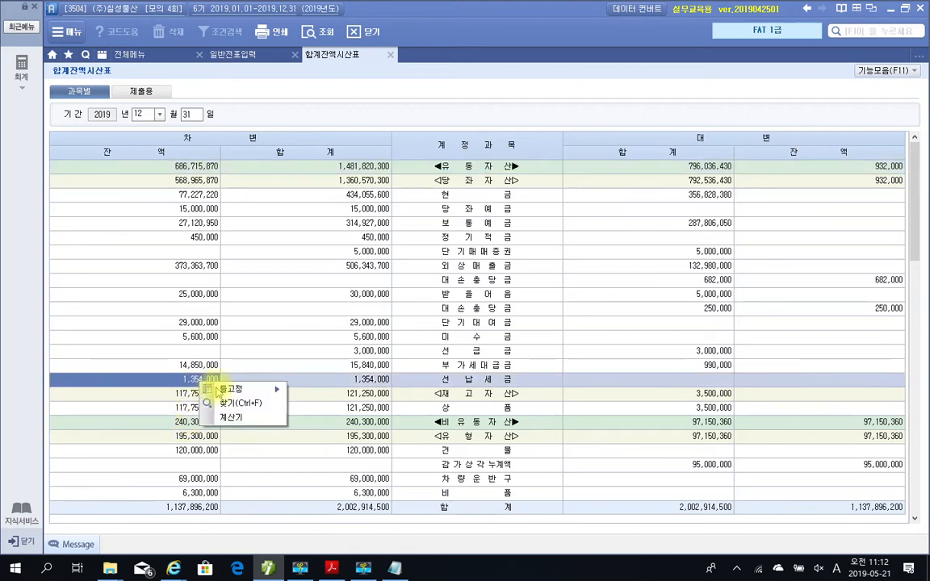
mouse_move(224, 392)
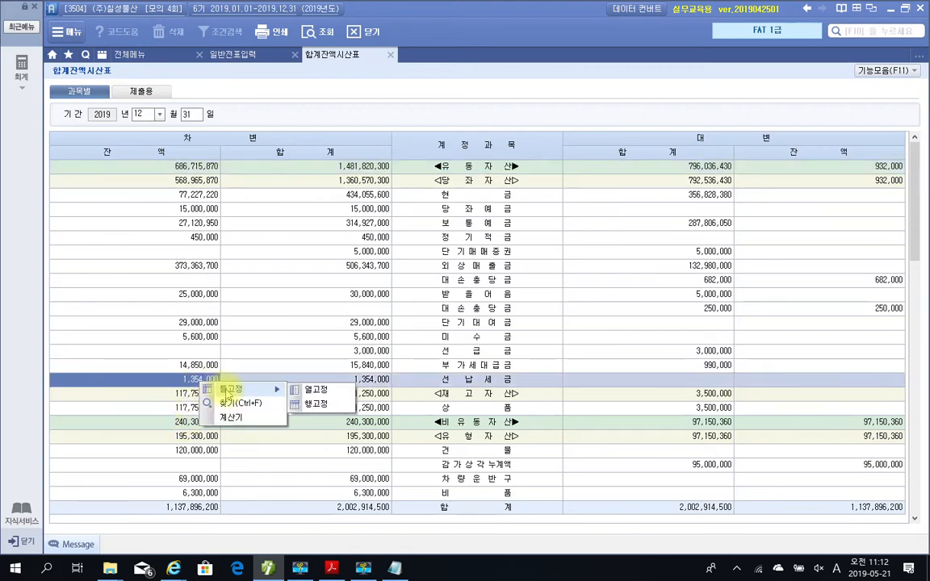
left_click(183, 376)
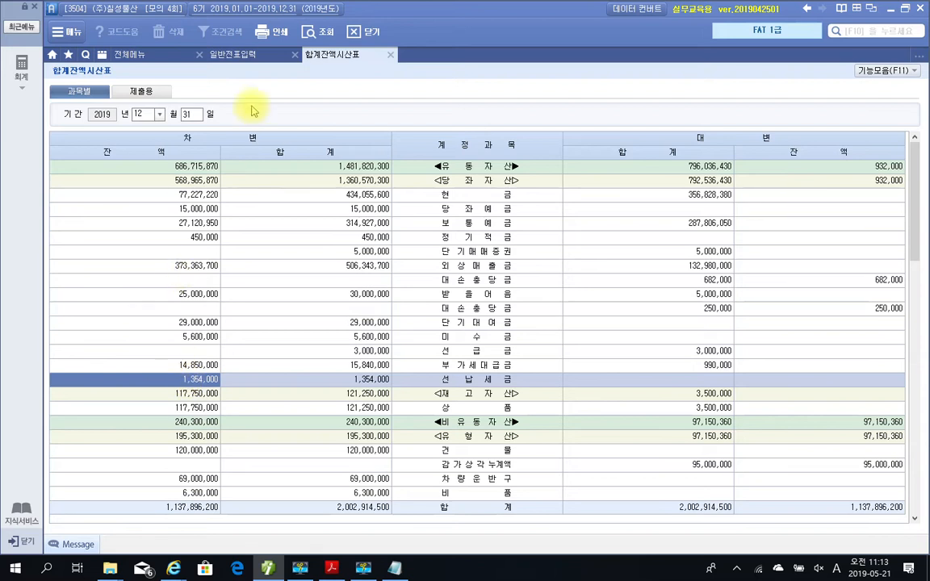
Return to 일반전표입력 and add a 차변 line with account 998 법인세등 below the 선납세금 line, leaving 거래처 and 적요 blank.
left_click(252, 55)
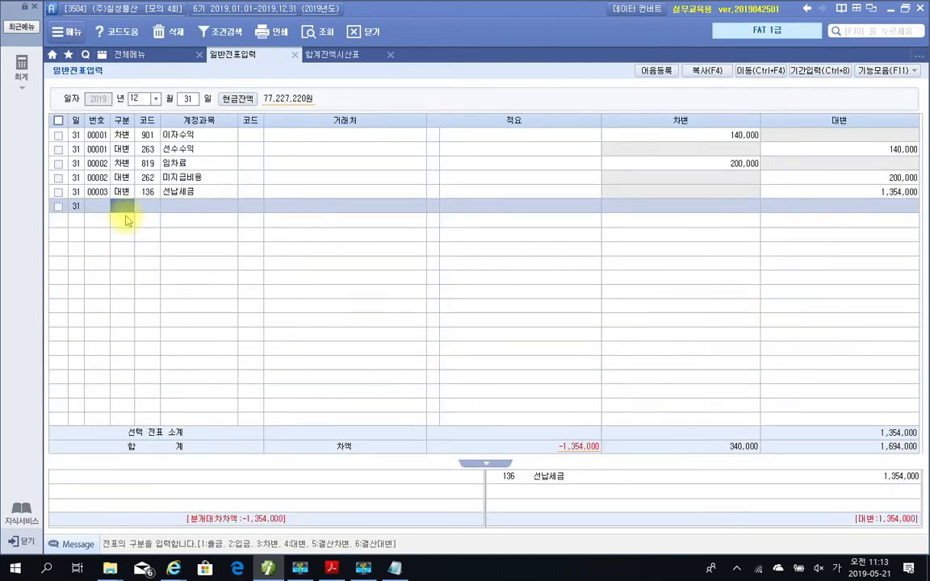
type("3")
key("Return")
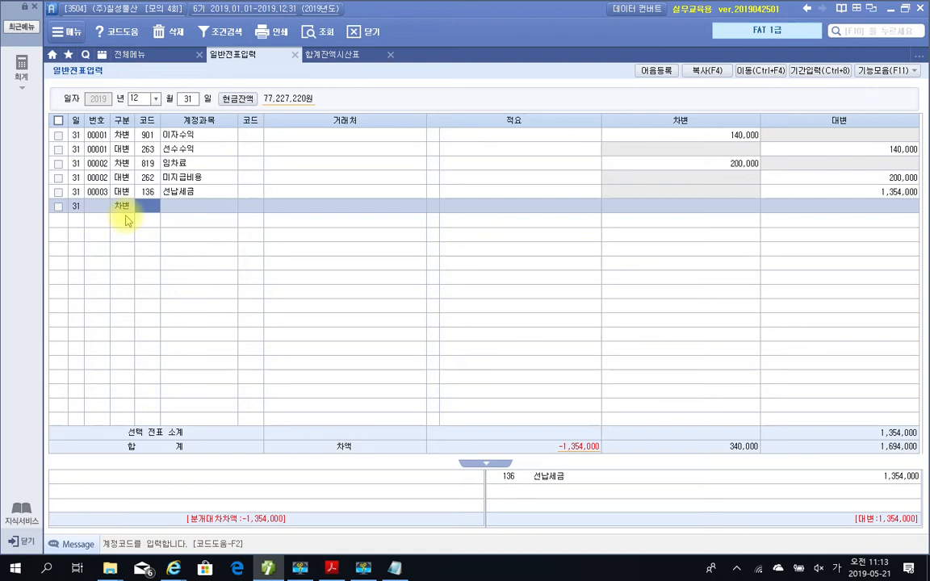
type("법인")
key("Return")
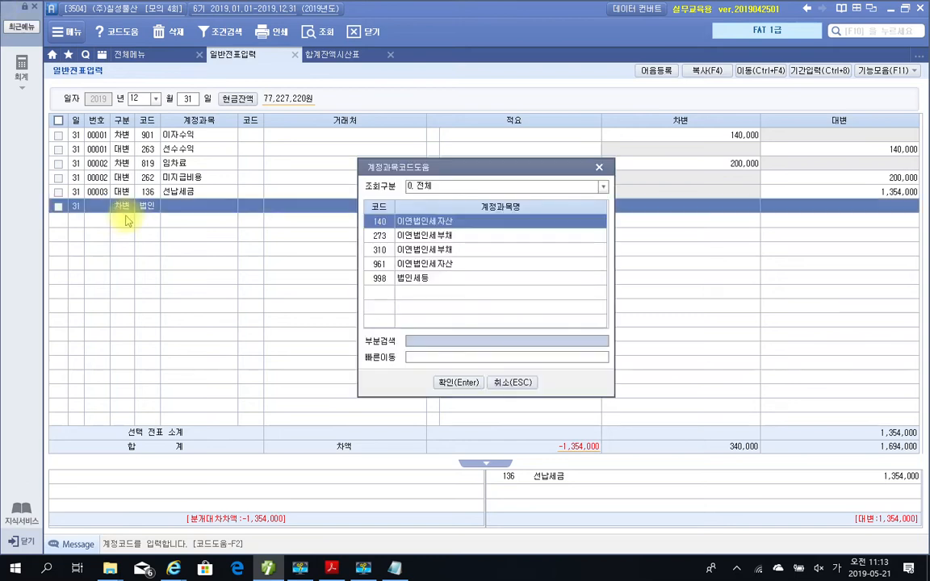
key("Down")
key("Down")
key("Down")
key("Down")
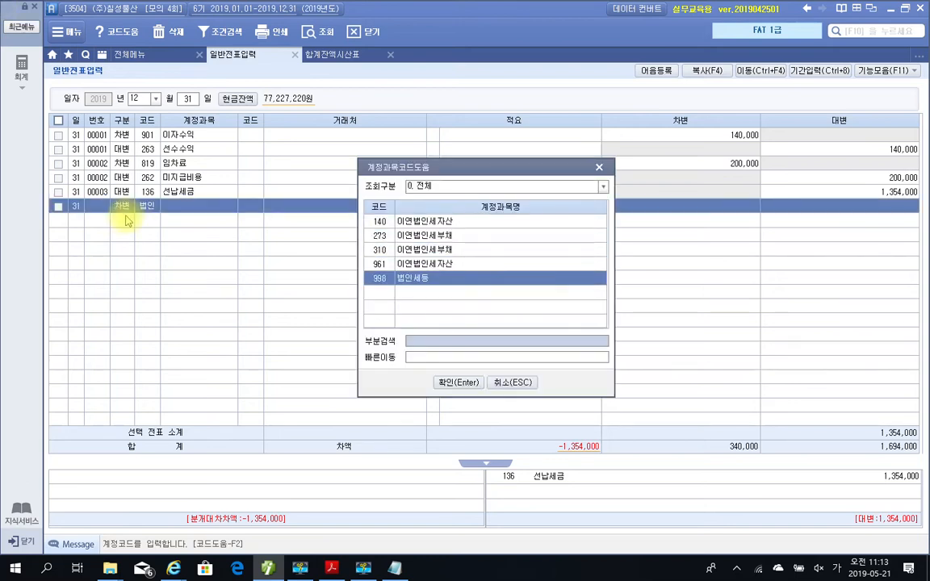
key("Return")
key("Return")
key("Return")
key("Return")
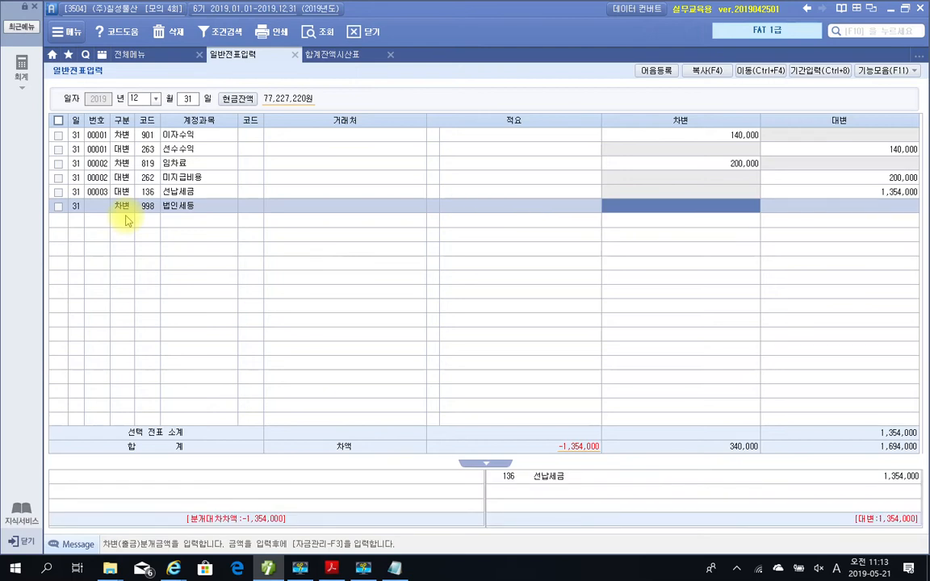
Enter a debit amount of 1,354,000 on the 법인세등 (998) line of the December 31 general voucher.
type("1,354,000")
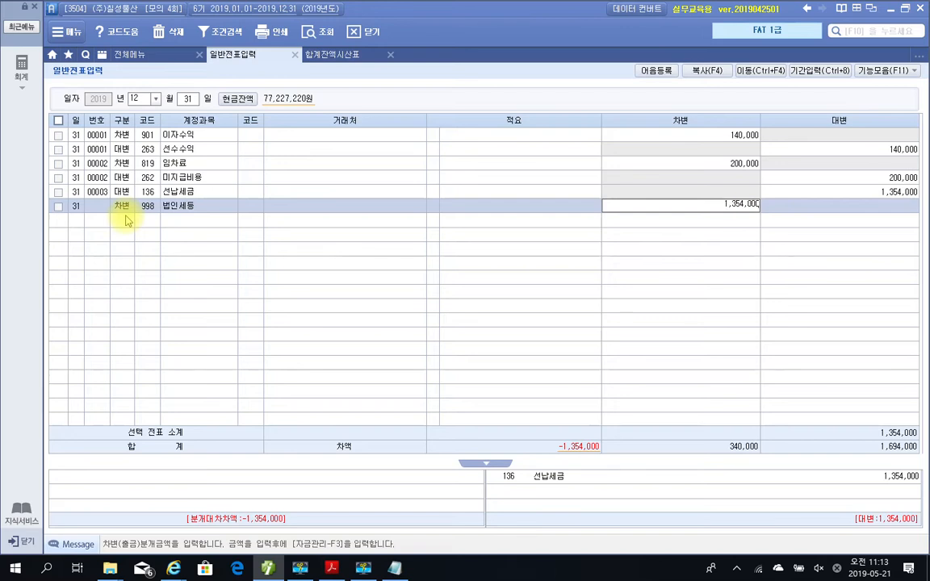
key("Return")
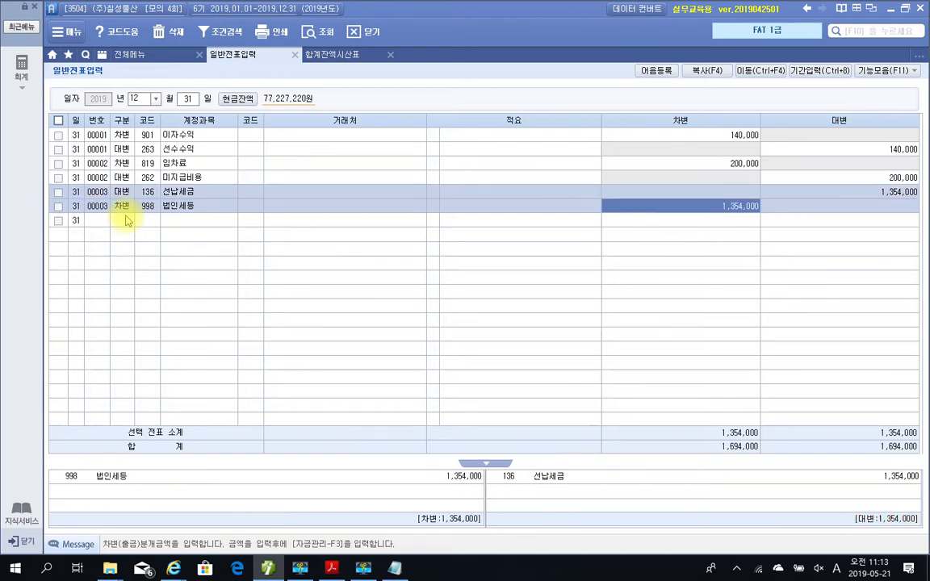
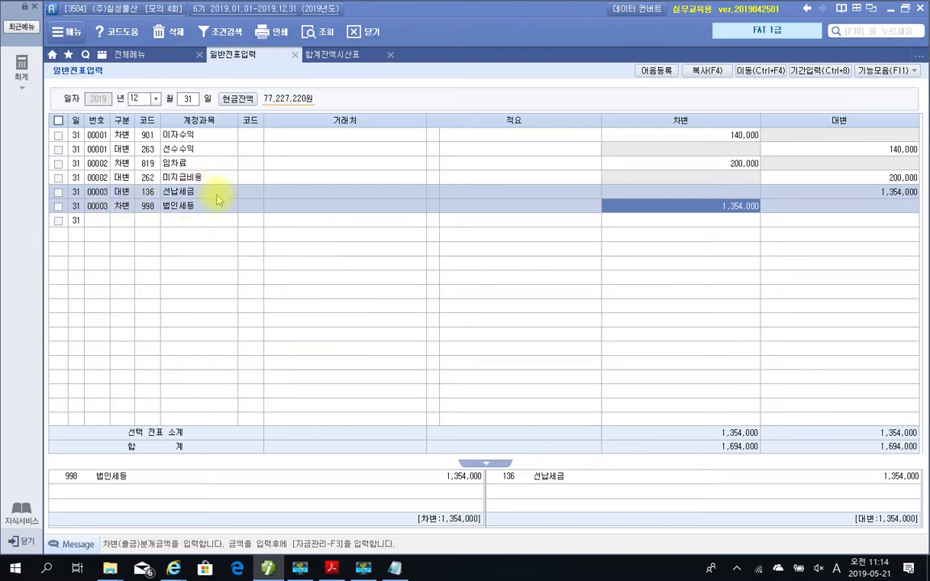
Open 결산자료입력 for January through December 2019 and accept the cost-of-sales selection without entering any codes.
left_click(159, 59)
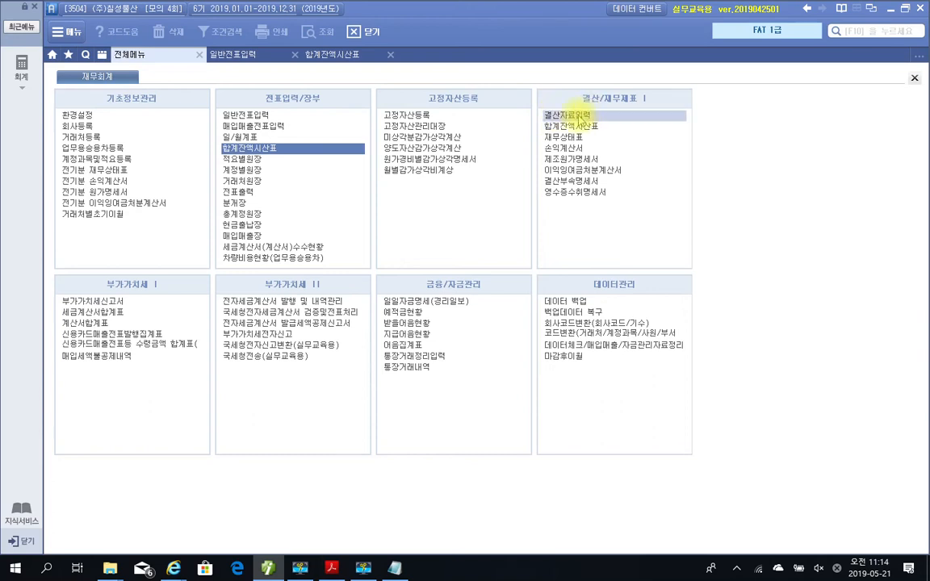
left_click(580, 118)
type("1")
key("Return")
type("12")
key("Return")
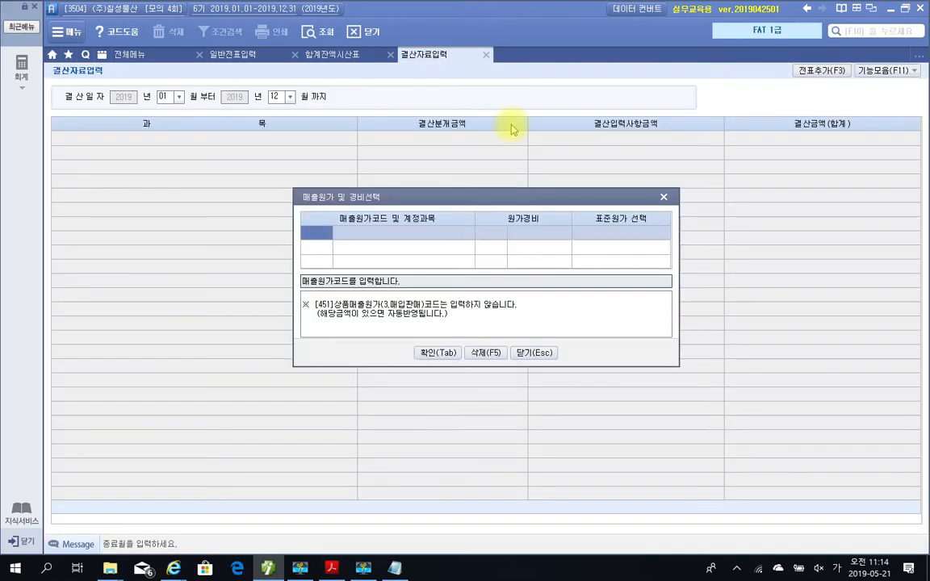
left_click(438, 354)
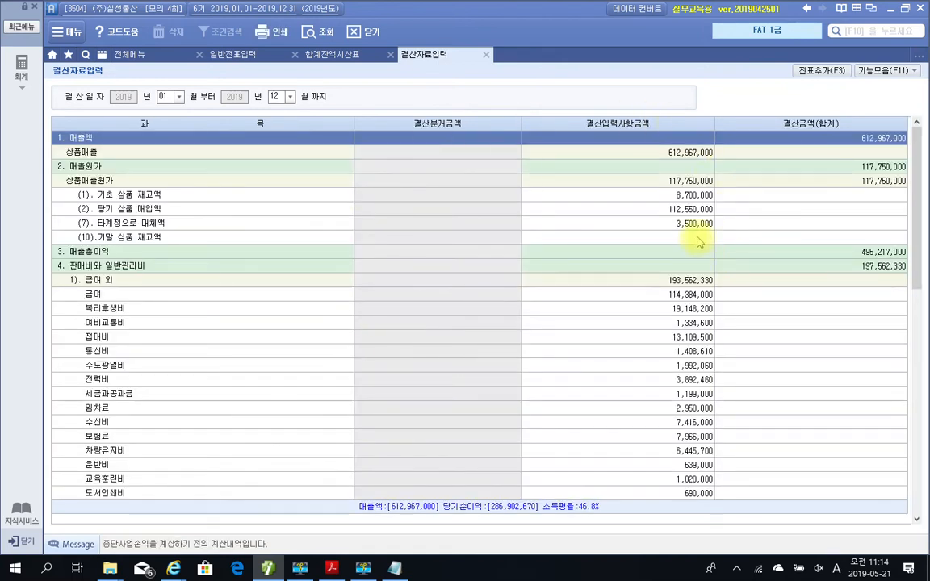
Enter 2,946,000 as the closing input amount for 법인세 계상 under 법인세등.
left_click(697, 237)
scroll(694, 257, "down", 15)
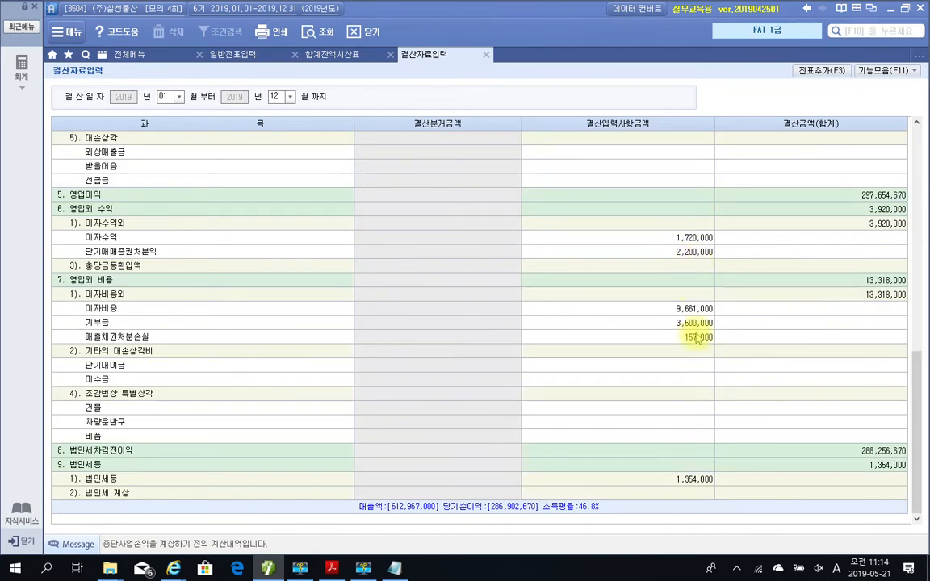
left_click(692, 493)
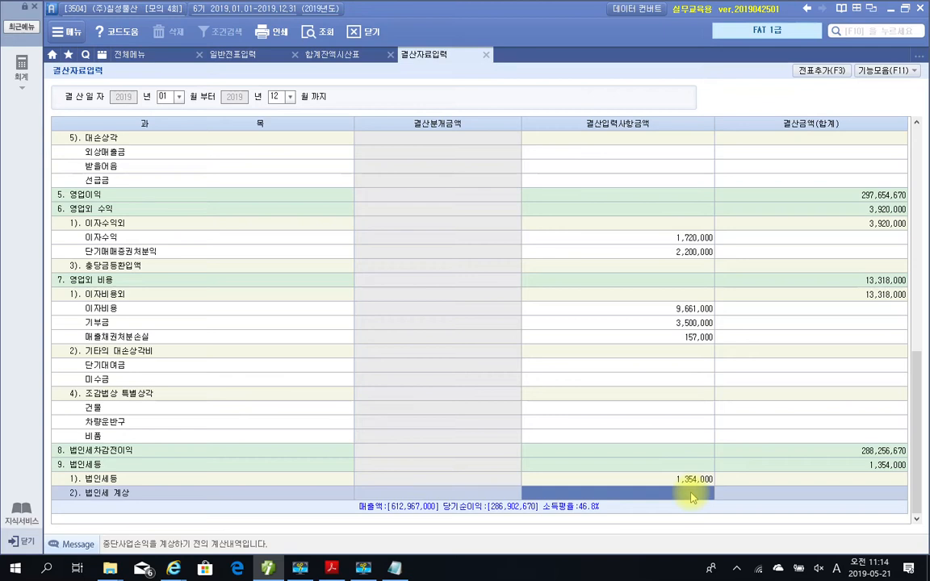
mouse_move(571, 472)
left_mouse_down()
mouse_move(664, 491)
mouse_move(728, 490)
left_mouse_up()
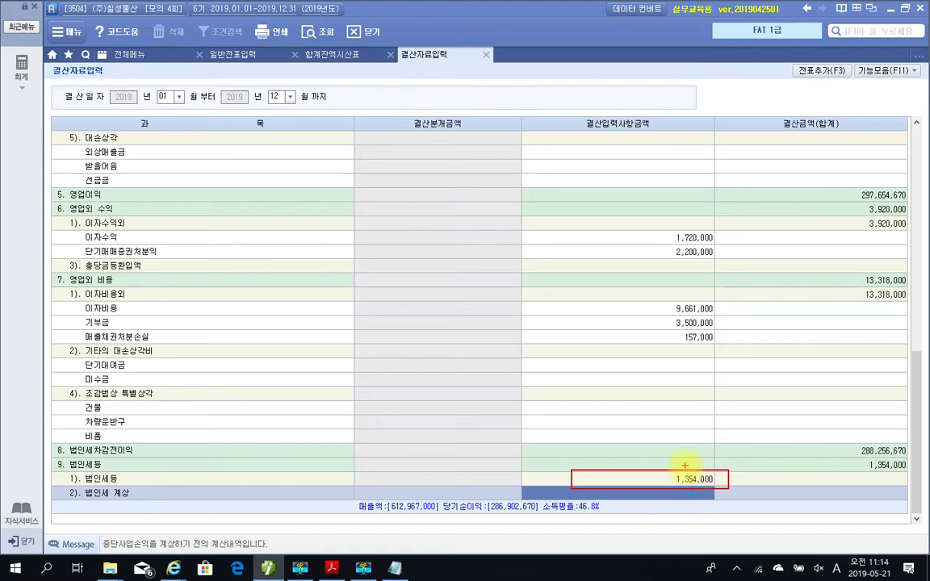
key("Escape")
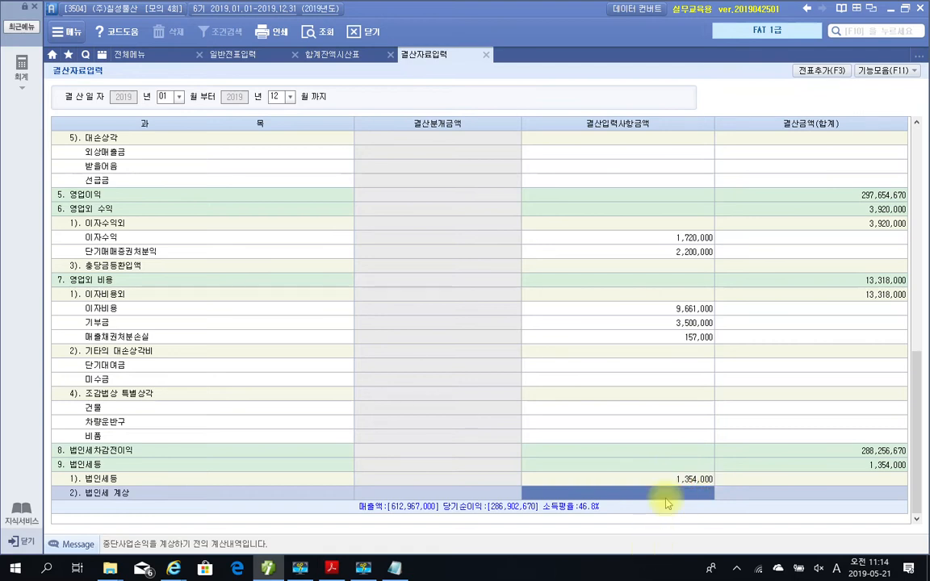
type("2946000")
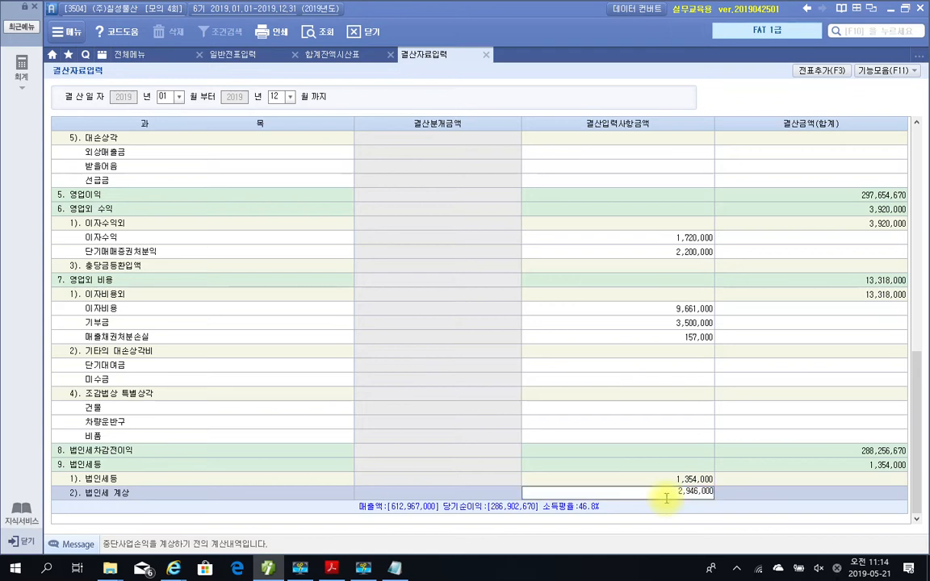
key("Return")
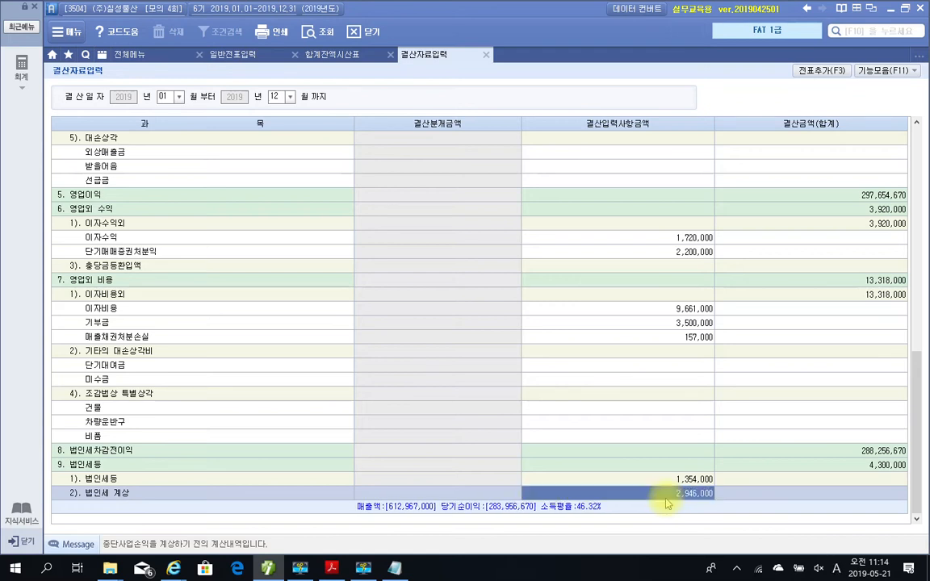
left_click_drag(803, 457, 924, 478)
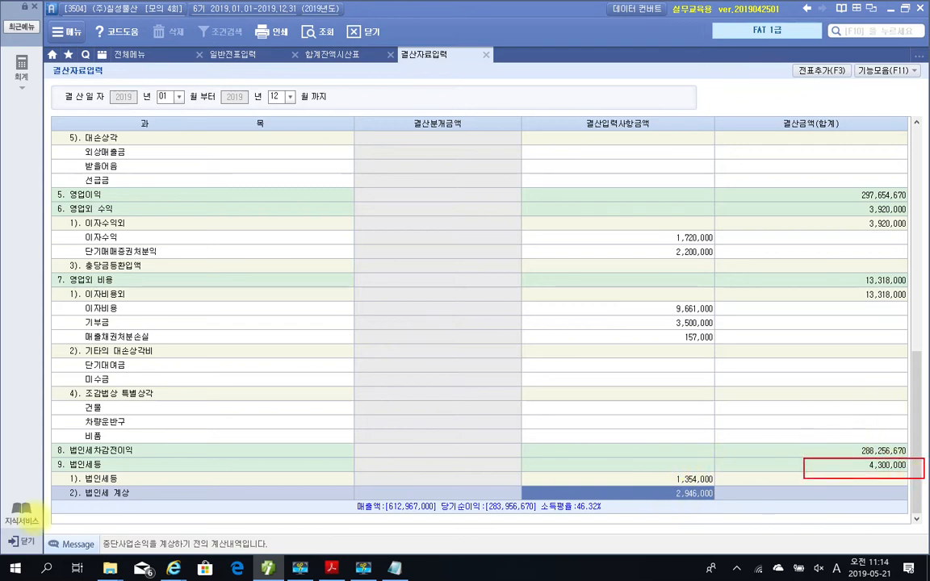
left_click_drag(67, 461, 64, 476)
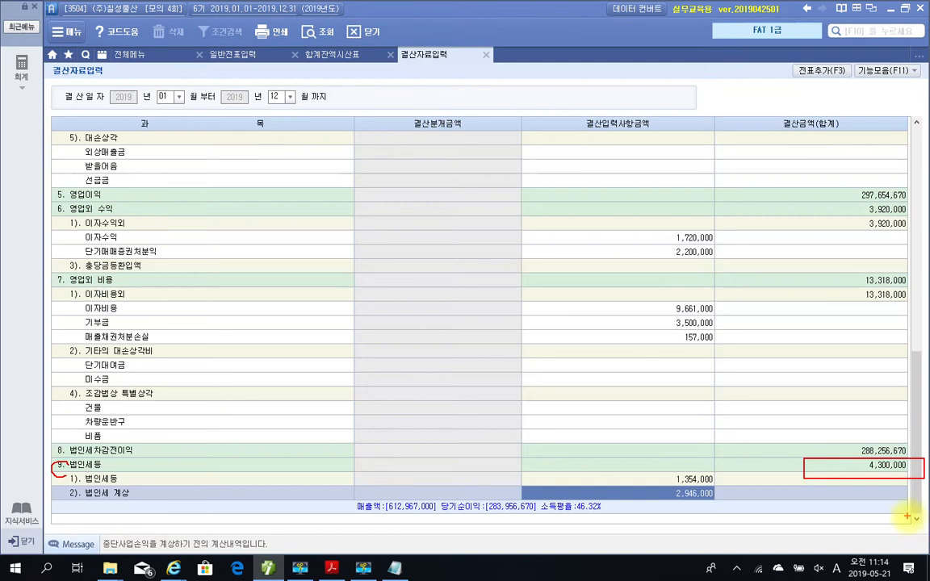
left_click_drag(789, 461, 803, 457)
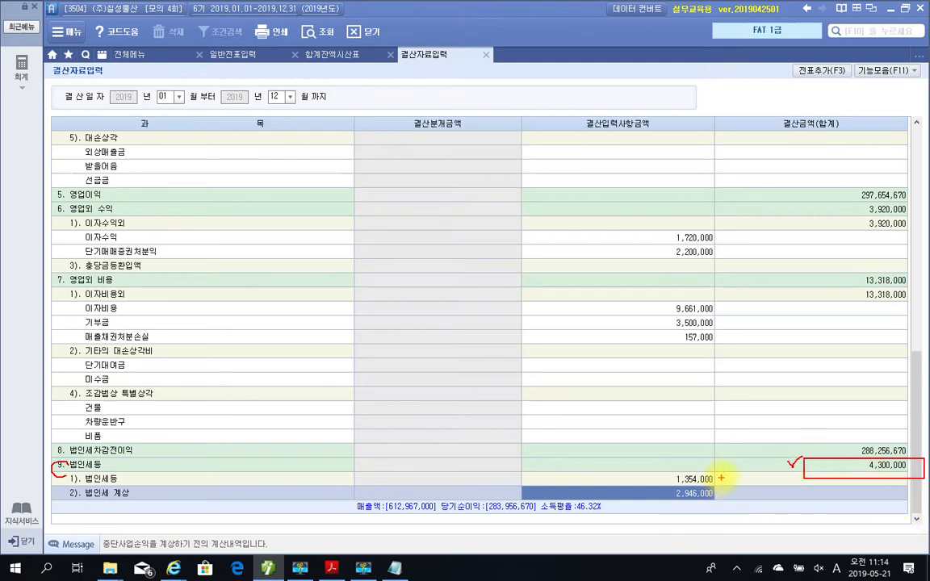
left_click_drag(724, 471, 735, 467)
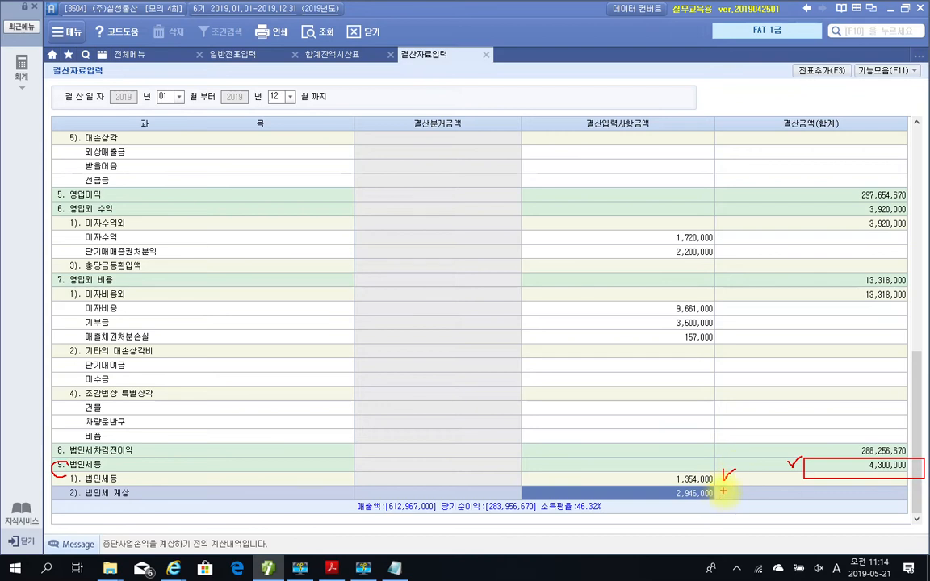
left_click_drag(720, 488, 736, 488)
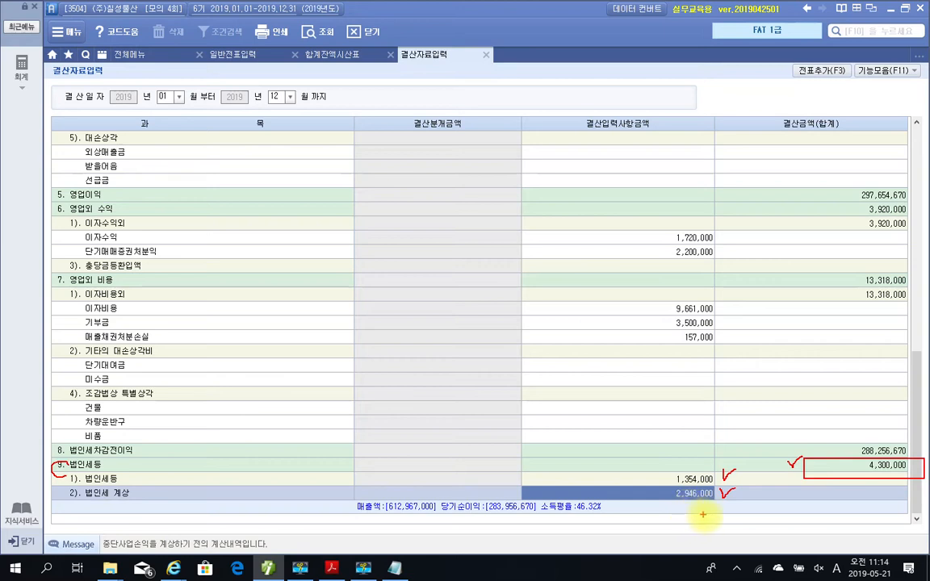
key("Escape")
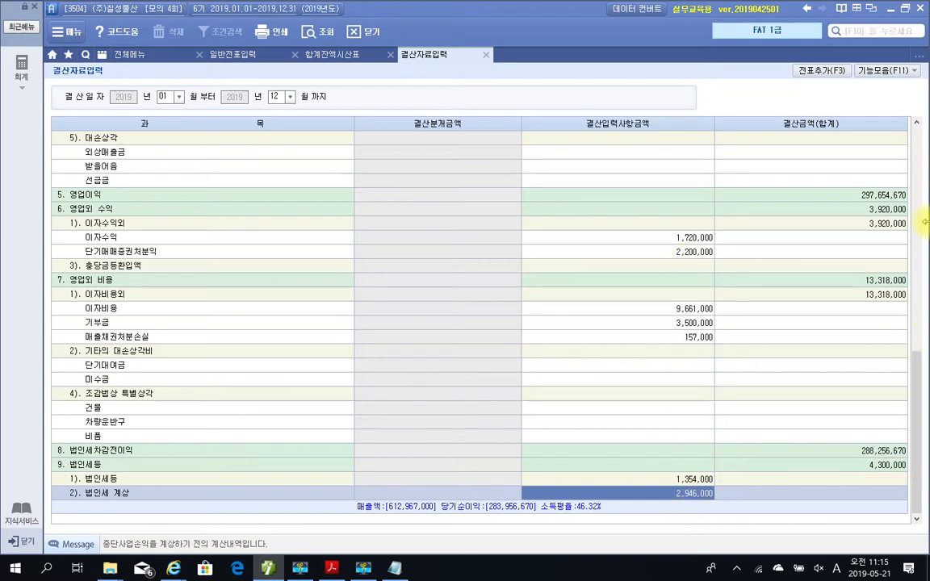
Add the closing journal entries to the general vouchers and confirm the addition.
left_click(817, 71)
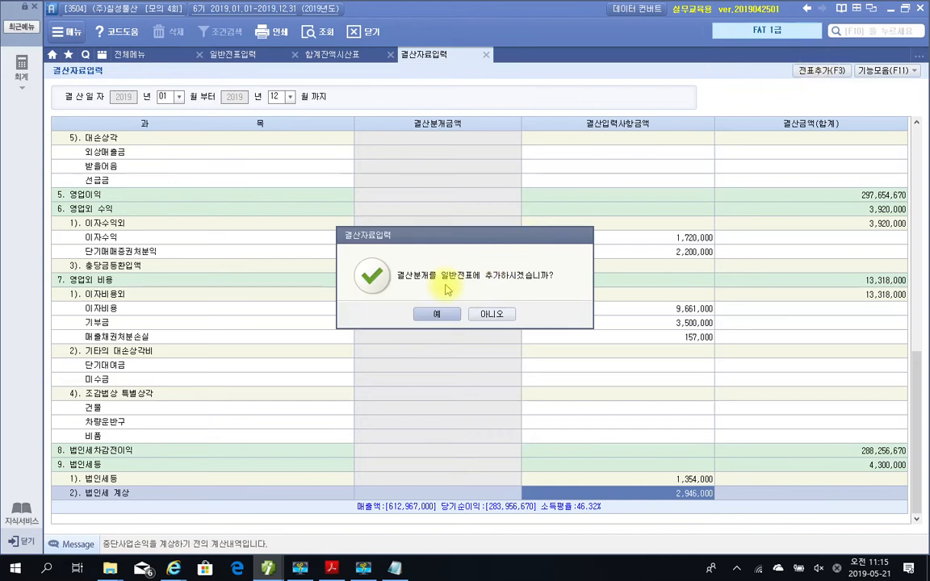
left_click(433, 315)
left_click(441, 374)
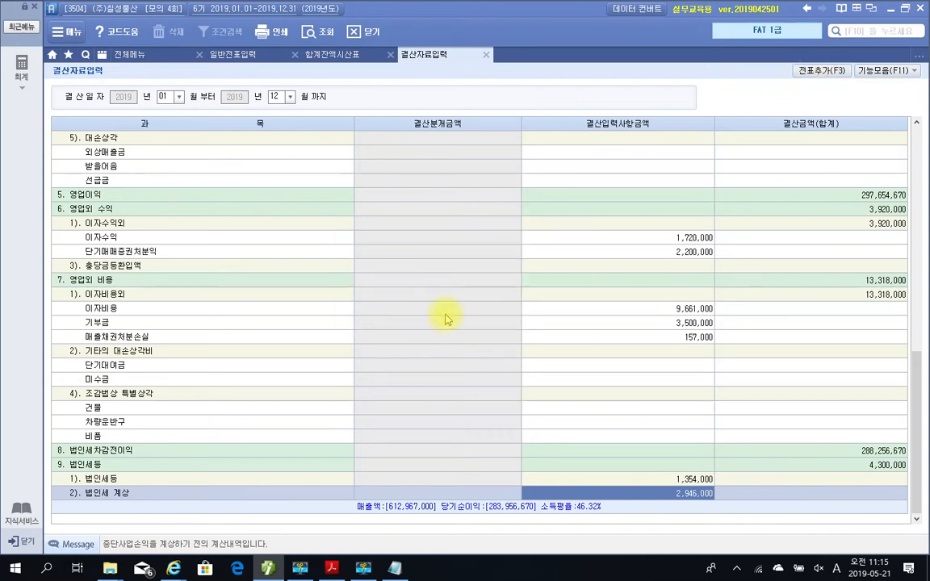
Close 결산자료입력 and 합계잔액시산표, and reload the December 31 vouchers in 일반전표입력.
left_click(485, 55)
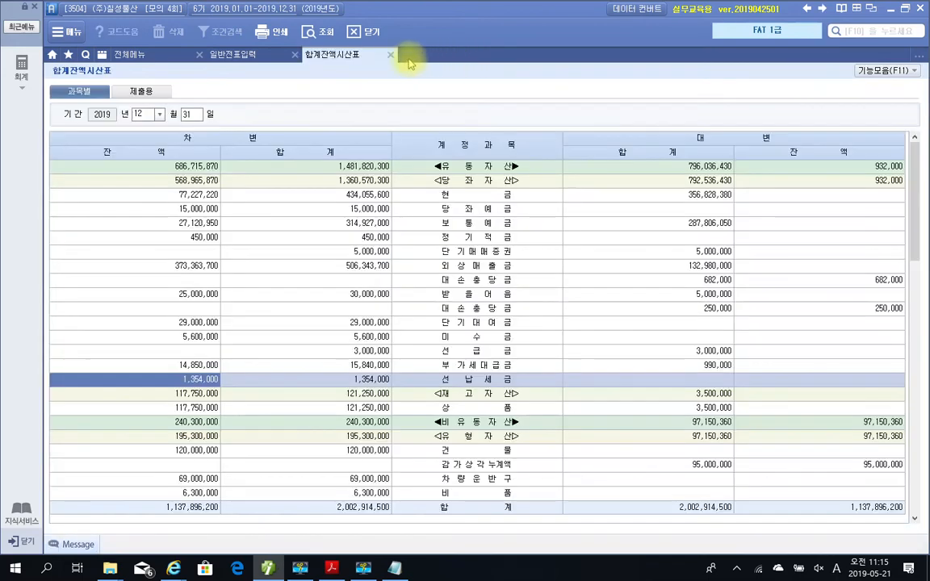
left_click(393, 57)
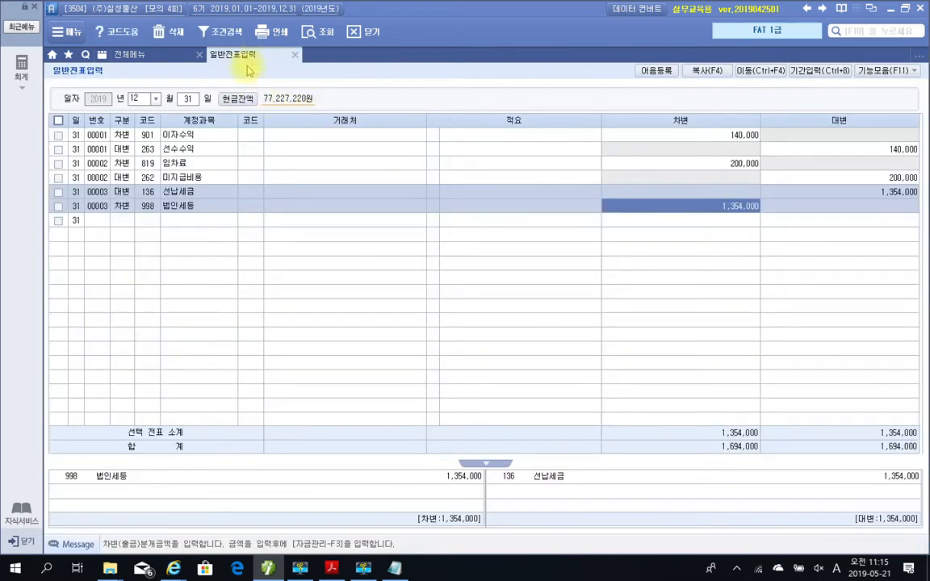
left_click(309, 36)
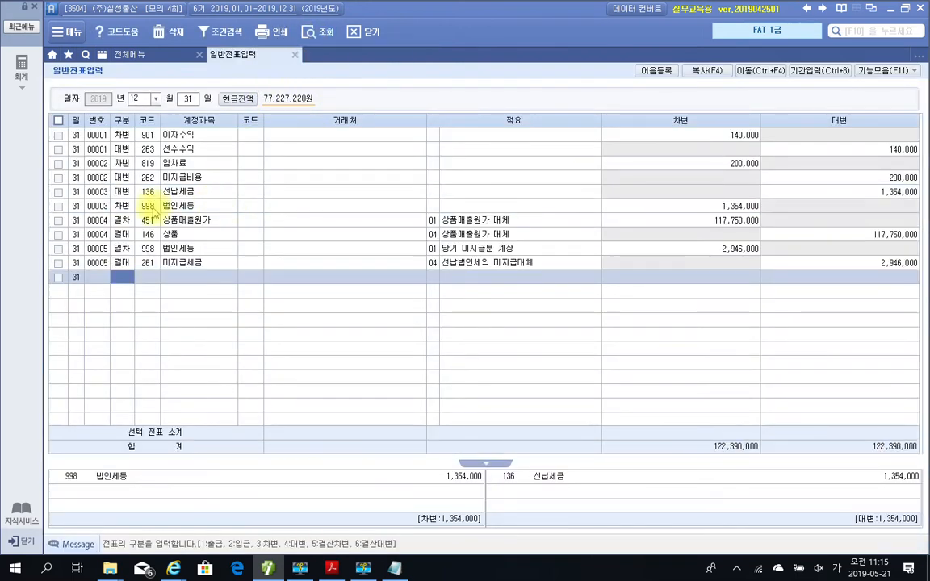
Review the closing entries for 상품매출원가 and 법인세등, including their counterpart accounts 상품 and 미지급세금.
left_click(120, 234)
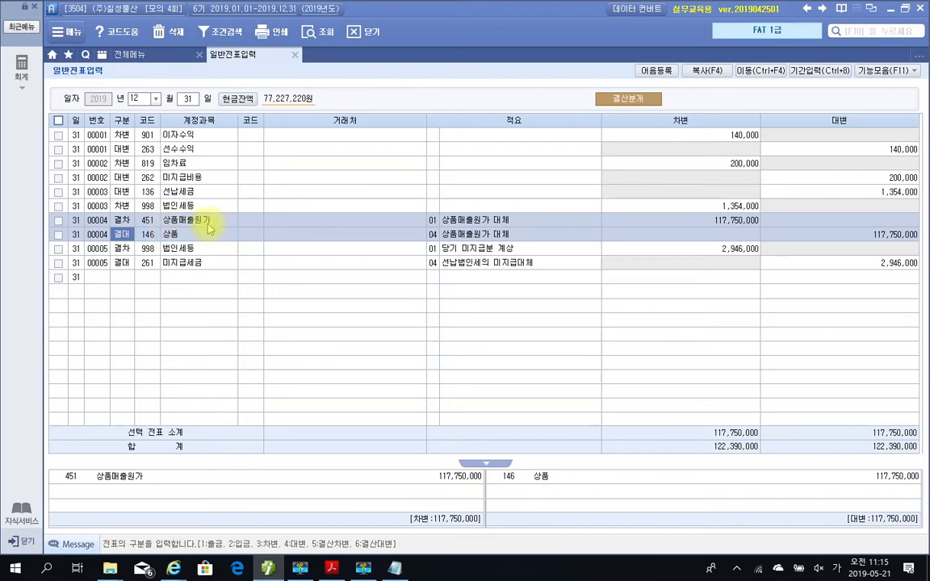
left_click(684, 223)
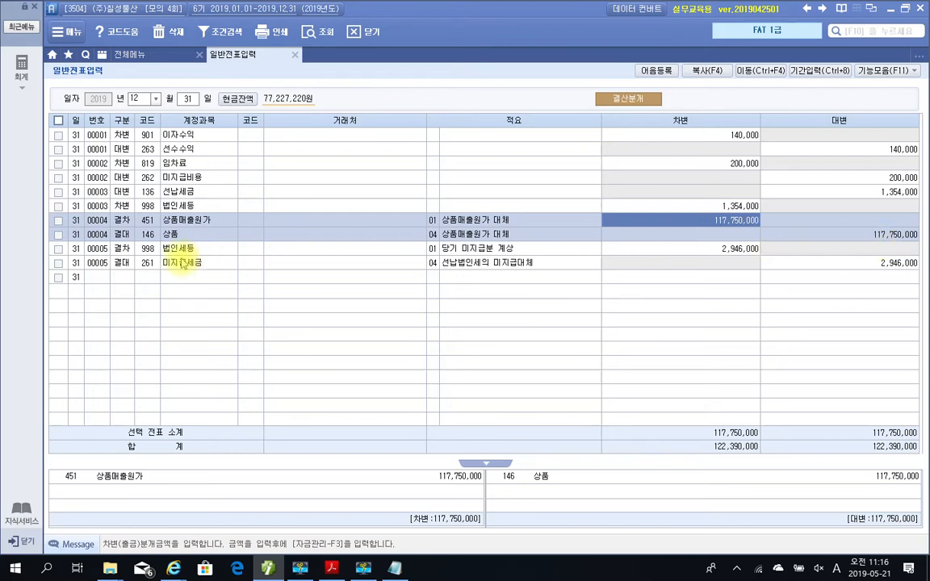
left_click(126, 250)
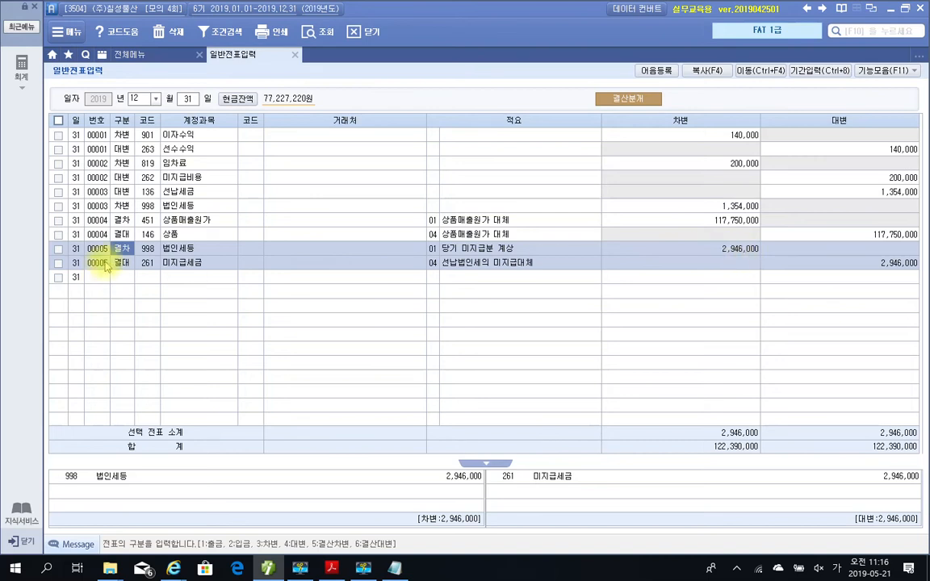
left_click(147, 263)
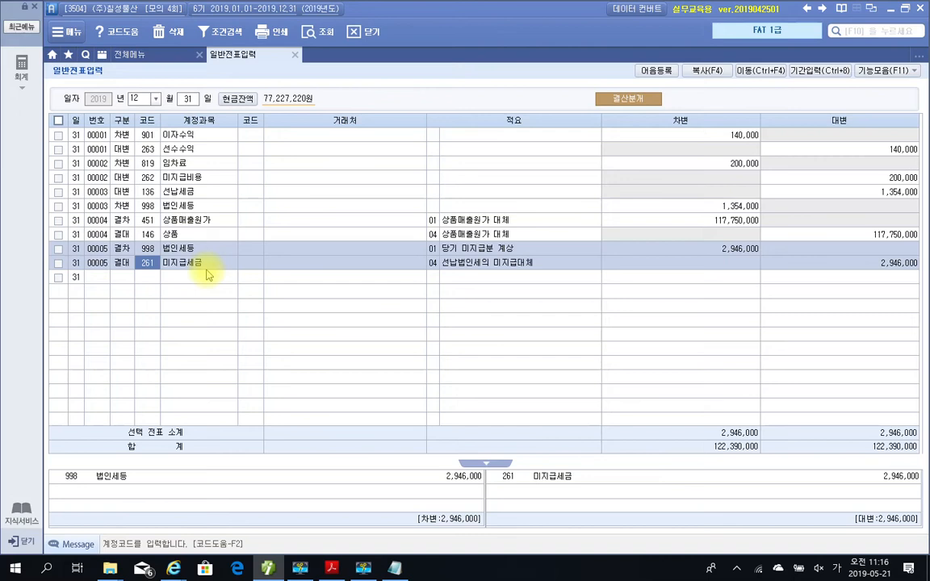
Close 일반전표입력 and display the 합계잔액시산표 as of December 31, 2019.
left_click(296, 56)
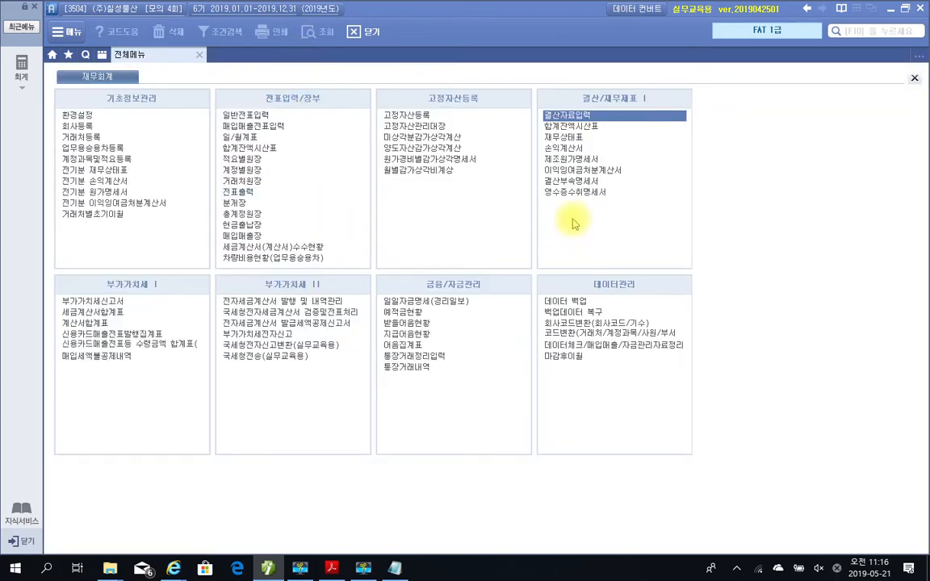
left_click(614, 127)
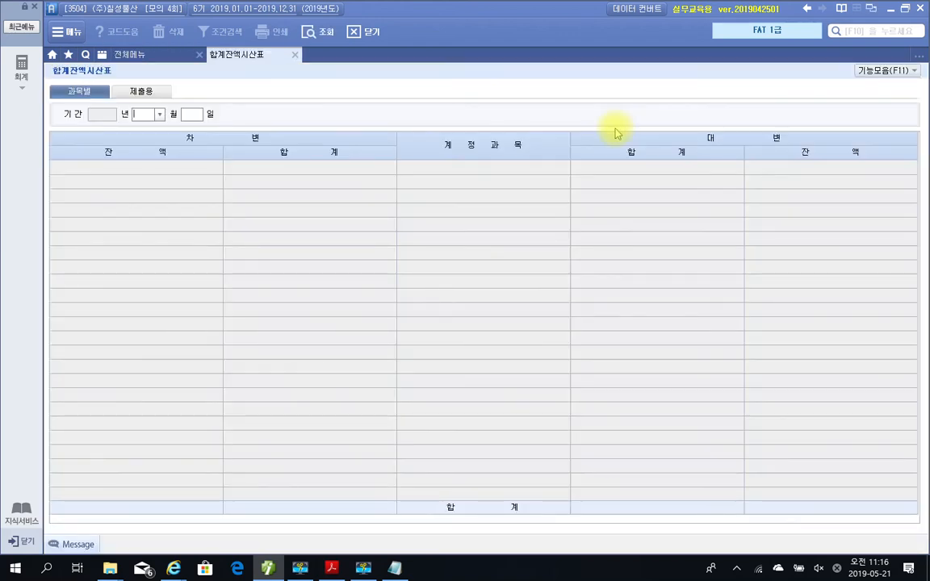
key("Return")
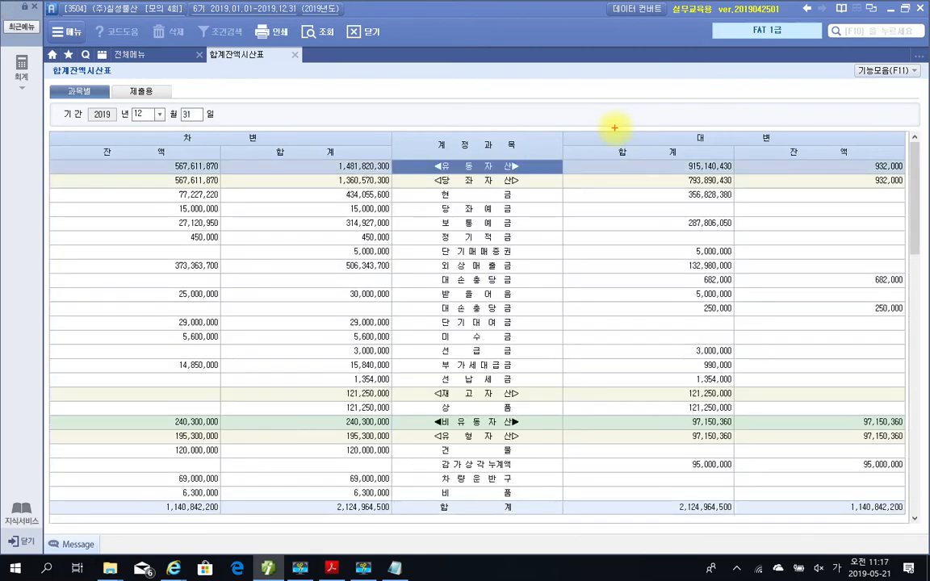
Compare the debit and credit totals in the trial balance and examine the revenue, expense and 법인세등 accounts.
left_click_drag(201, 527, 221, 526)
mouse_move(888, 532)
left_mouse_down()
mouse_move(908, 505)
mouse_move(891, 531)
left_mouse_up()
left_click_drag(356, 545, 404, 531)
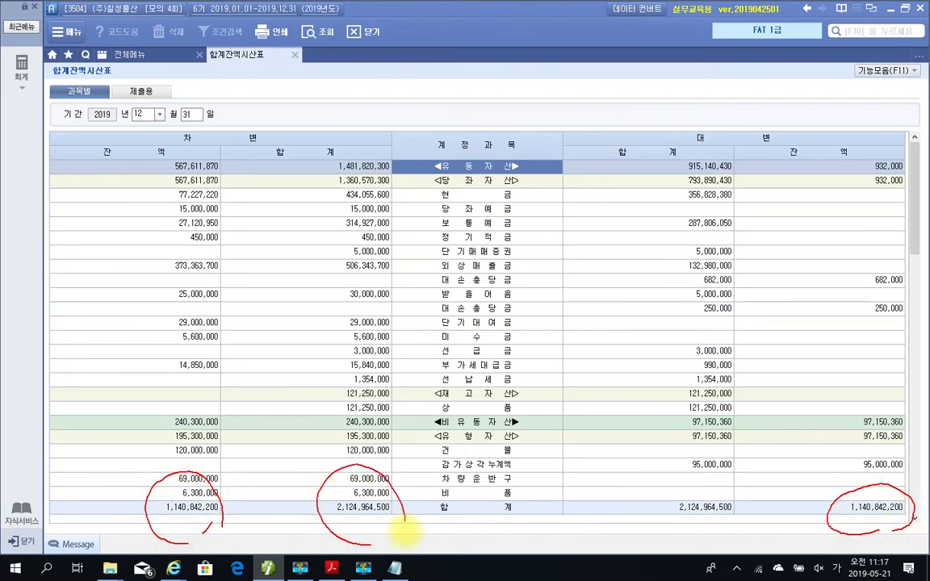
mouse_move(710, 481)
left_mouse_down()
mouse_move(670, 482)
mouse_move(744, 531)
left_mouse_up()
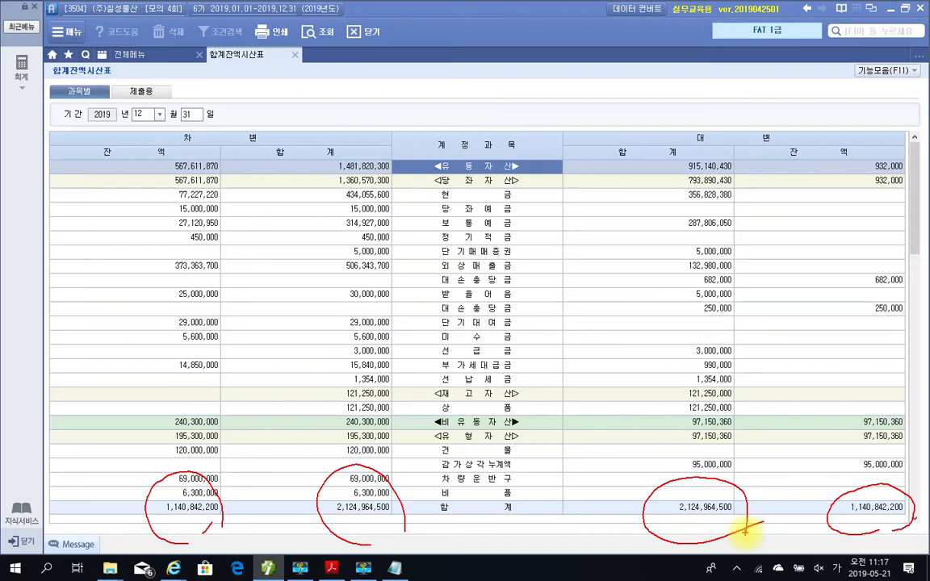
key("Escape")
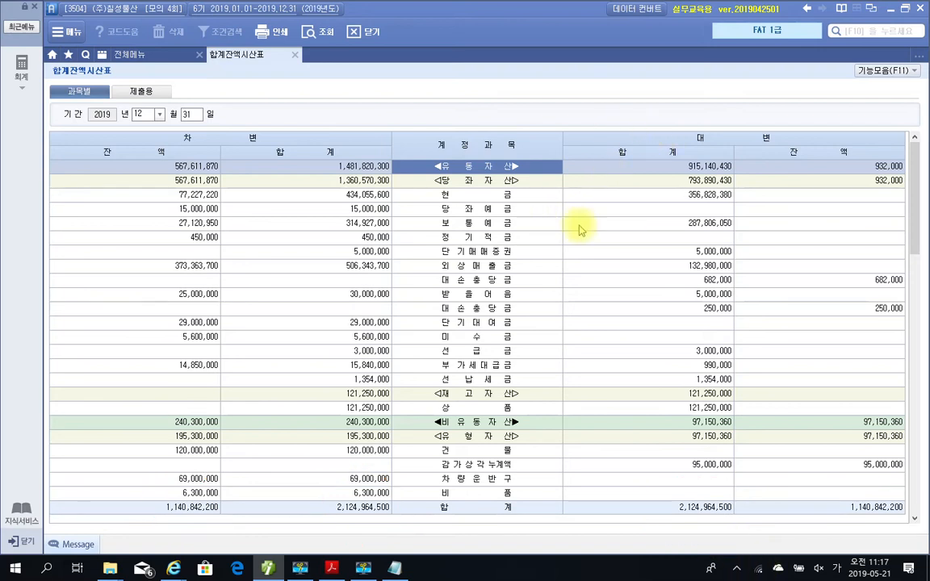
scroll(460, 274, "down", 15)
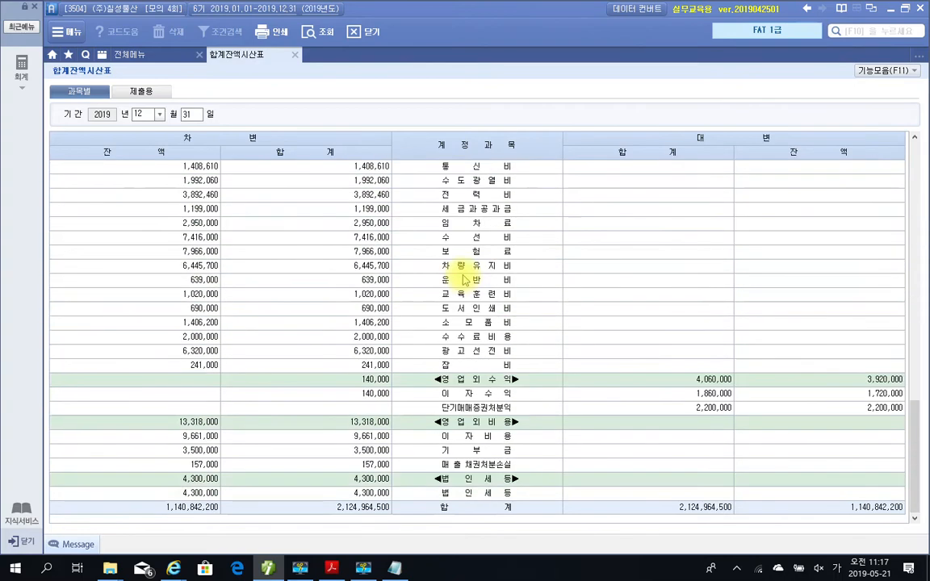
scroll(464, 279, "up", 5)
scroll(464, 279, "down", 5)
scroll(465, 279, "up", 3)
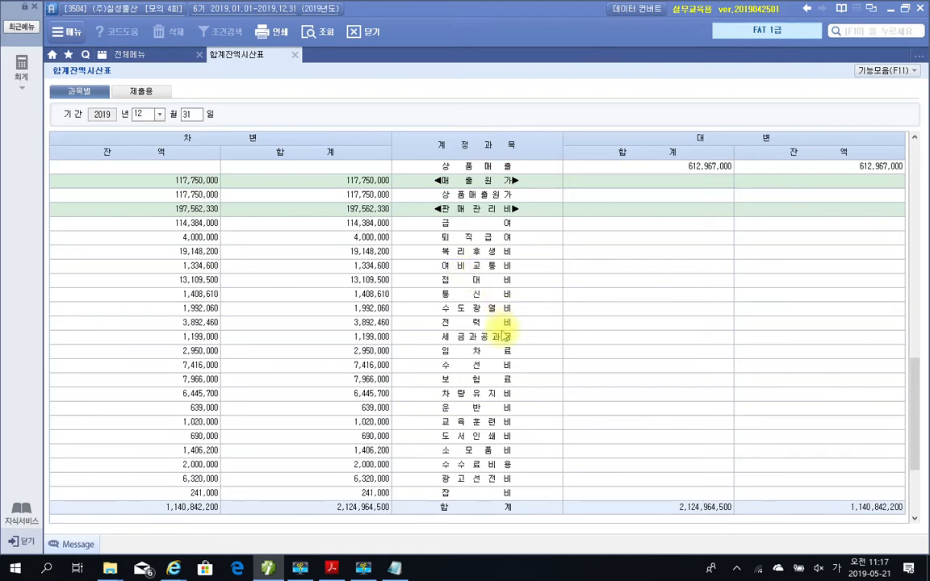
Examine the liability, capital, sales and expense accounts in the 합계잔액시산표.
left_click(473, 294)
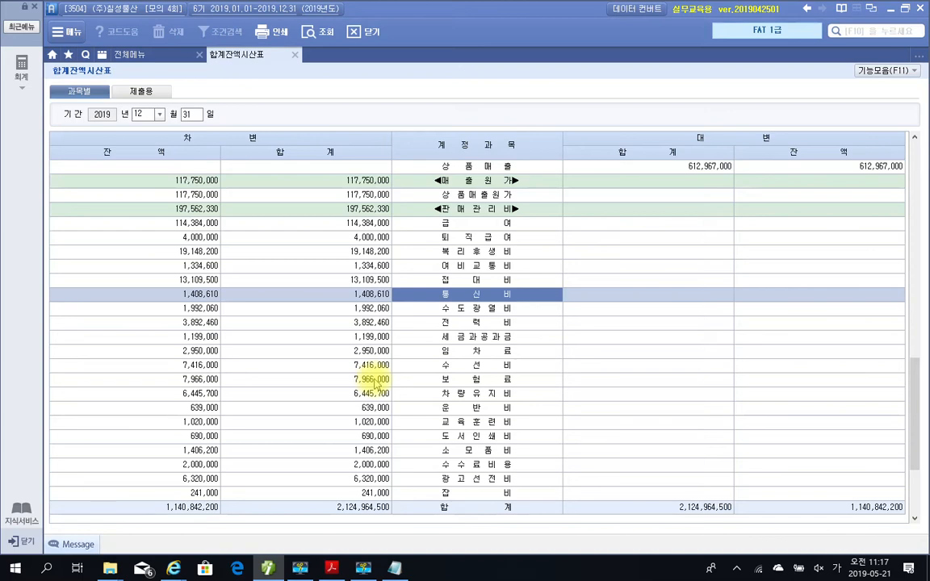
scroll(387, 379, "up", 10)
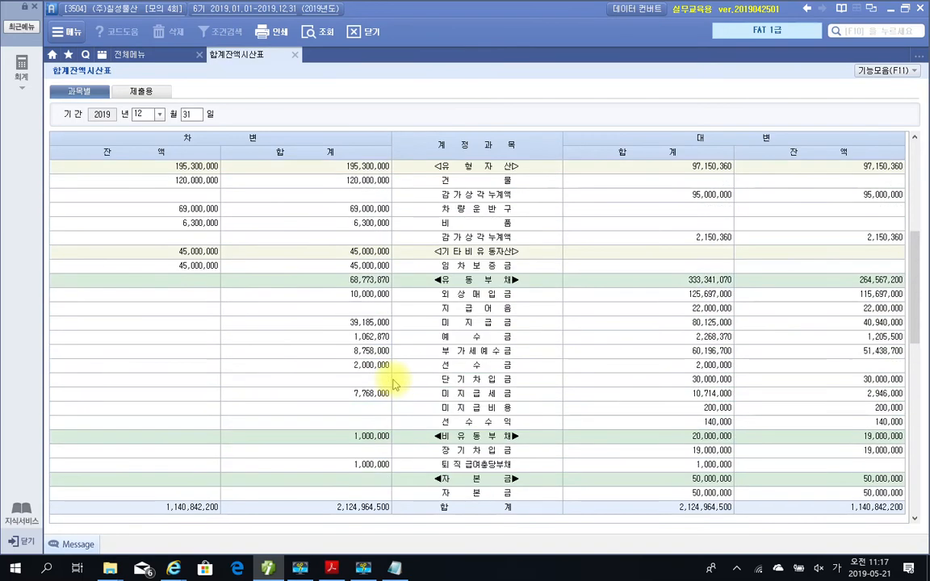
scroll(400, 380, "down", 2)
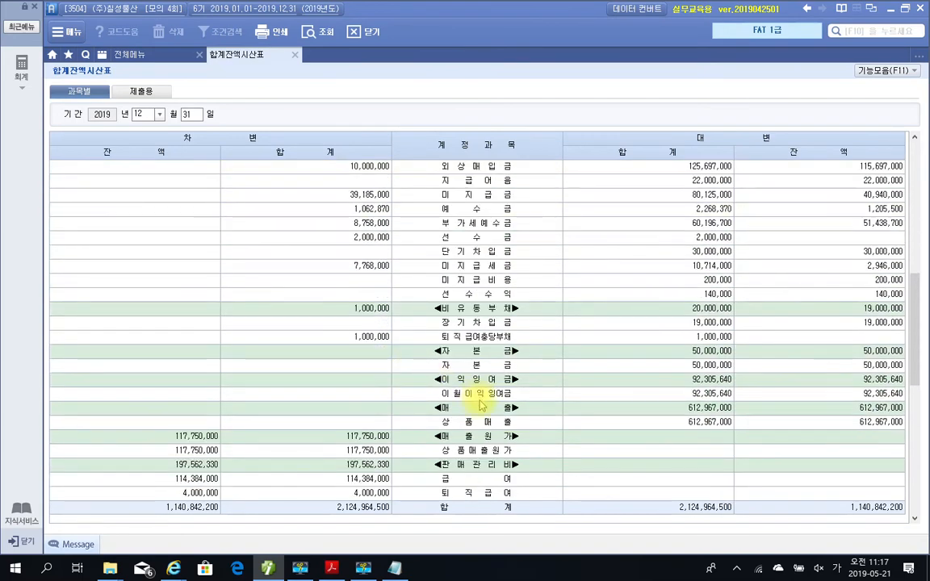
scroll(480, 405, "down", 8)
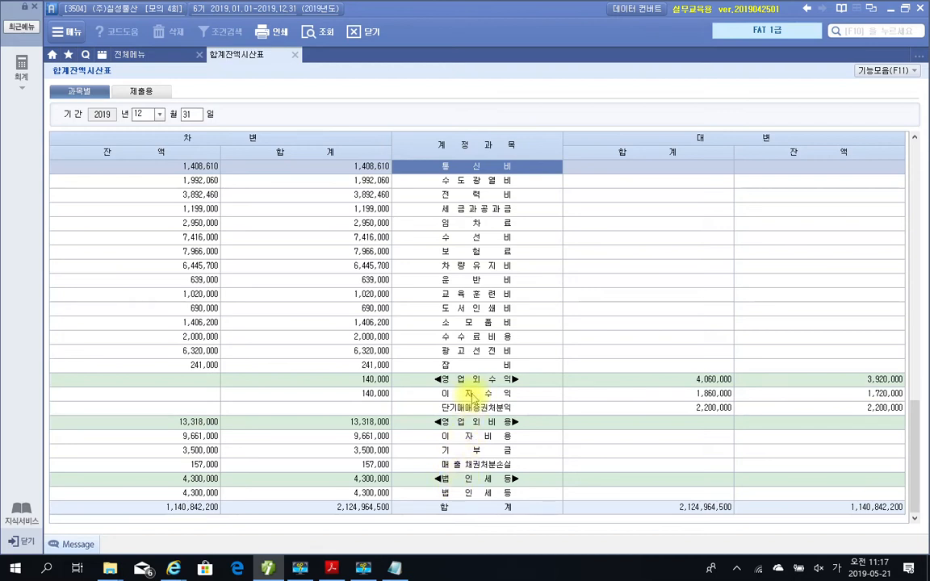
scroll(474, 400, "up", 6)
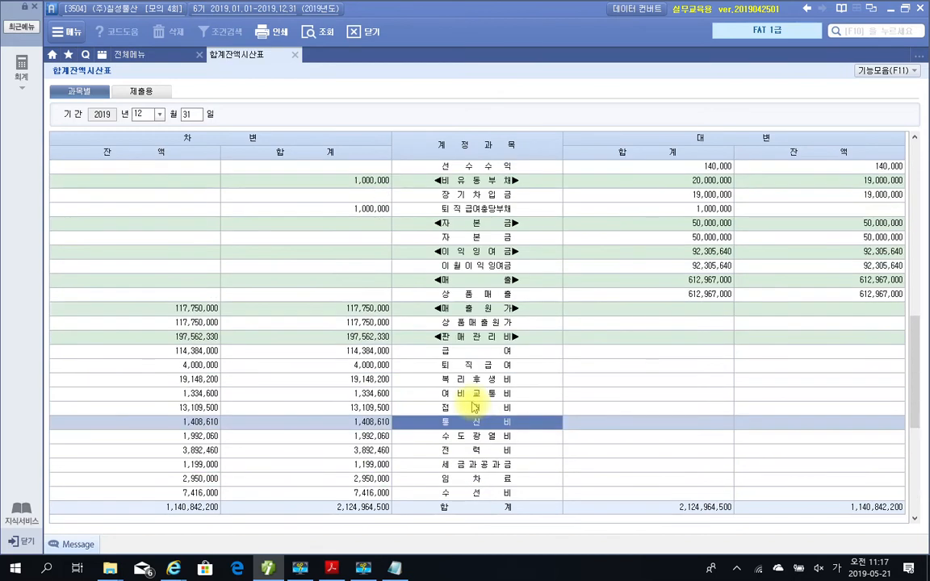
Review the 자본금 and 이월이익잉여금 balances in the trial balance alongside the revenue and expense accounts.
left_click(476, 238)
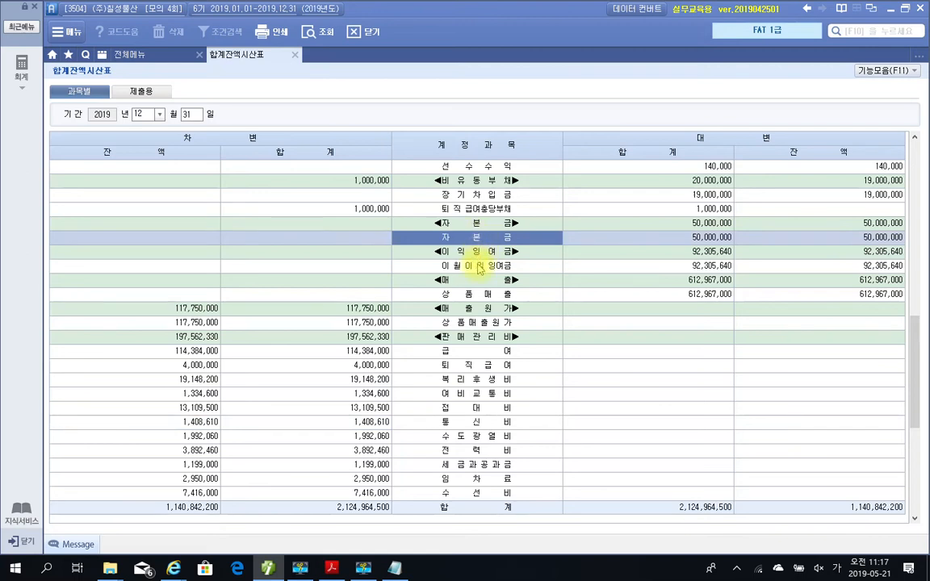
left_click(481, 267)
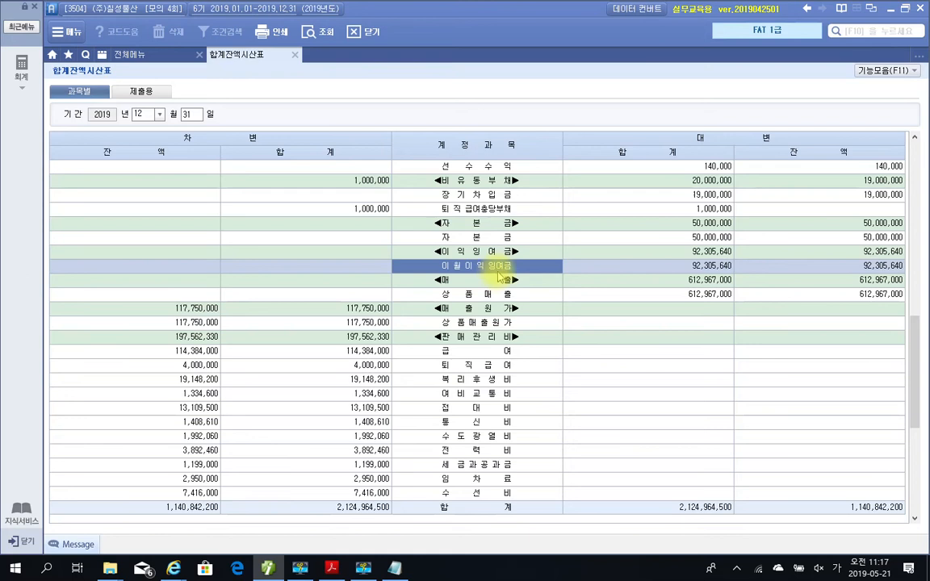
scroll(506, 352, "down", 6)
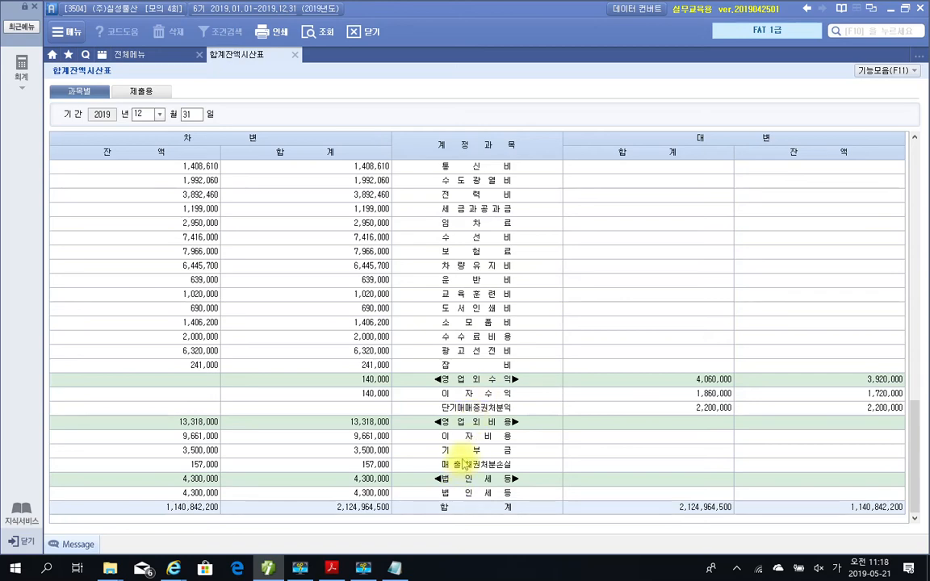
scroll(476, 453, "up", 9)
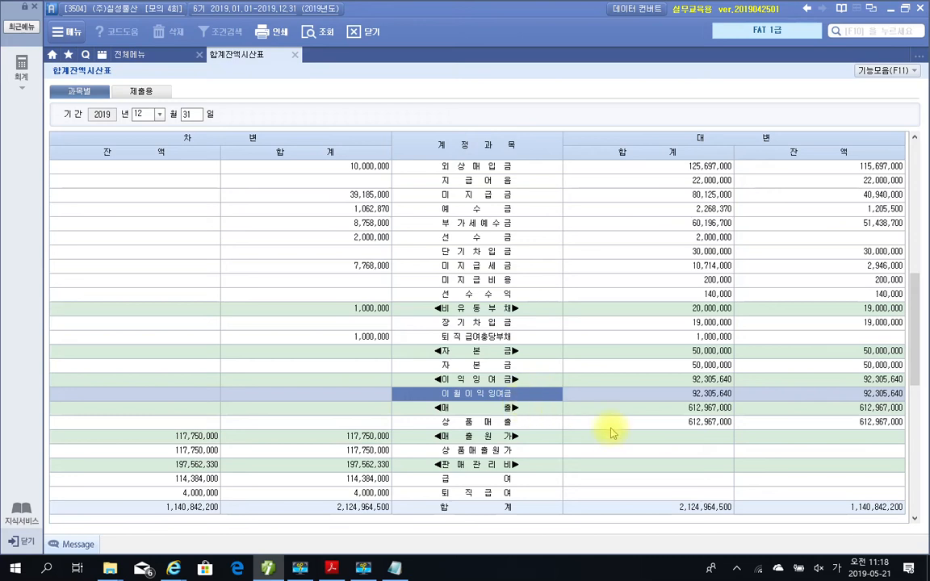
scroll(502, 410, "down", 9)
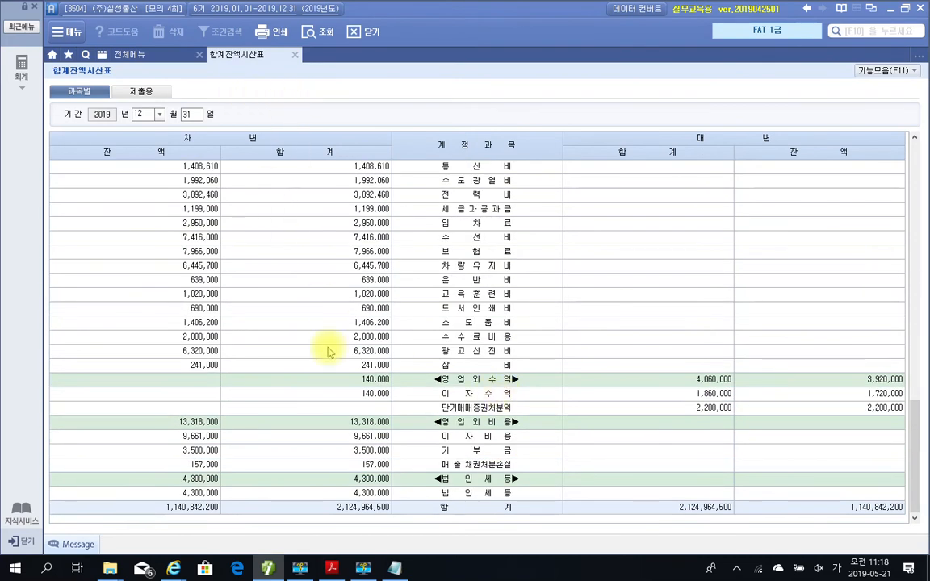
scroll(291, 347, "up", 6)
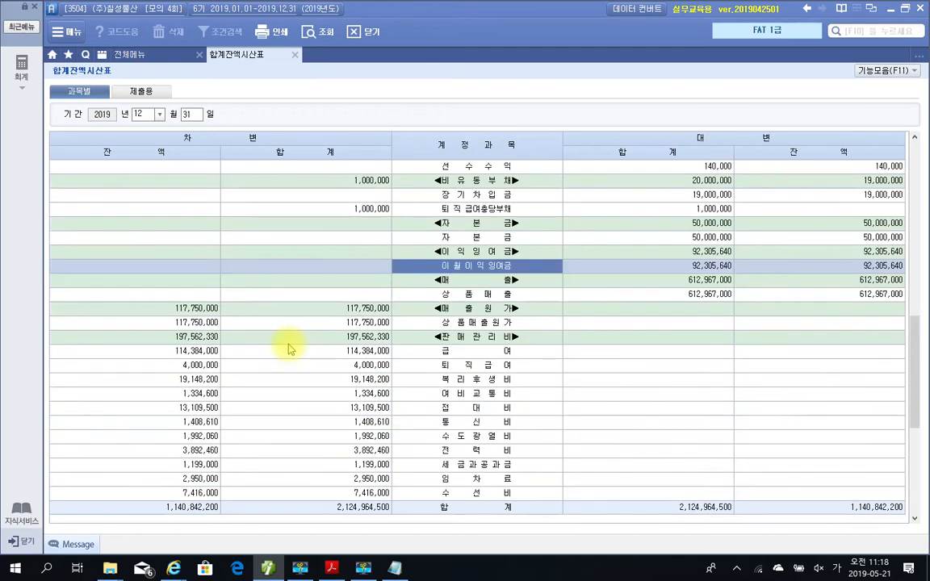
left_click(179, 378)
scroll(218, 389, "down", 6)
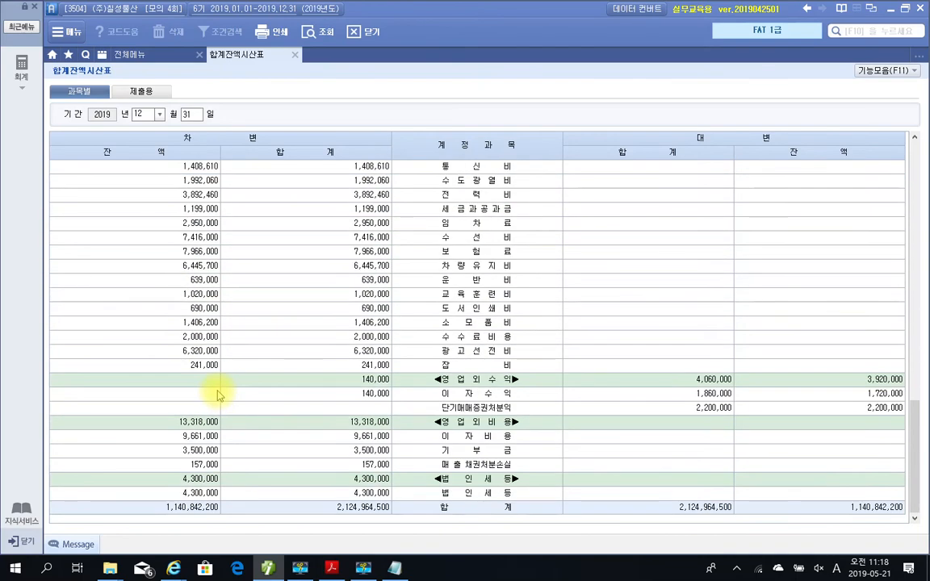
scroll(218, 394, "up", 6)
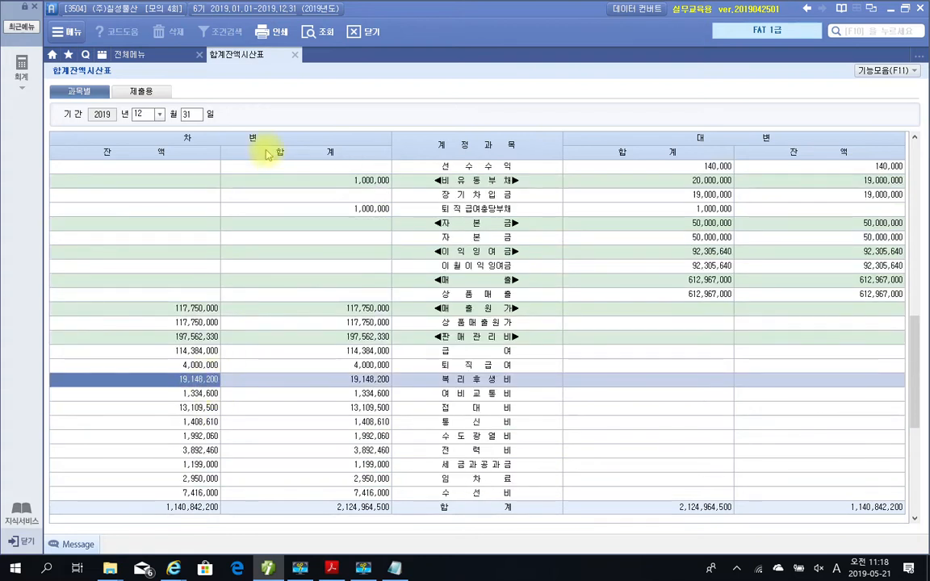
Close 합계잔액시산표 and display the 손익계산서 for December 2019.
left_click(295, 56)
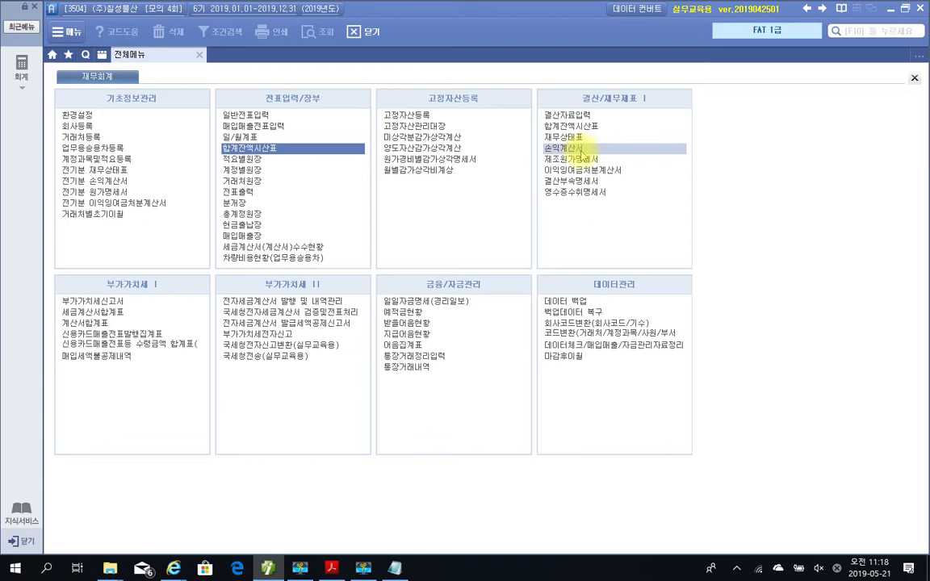
left_click(578, 148)
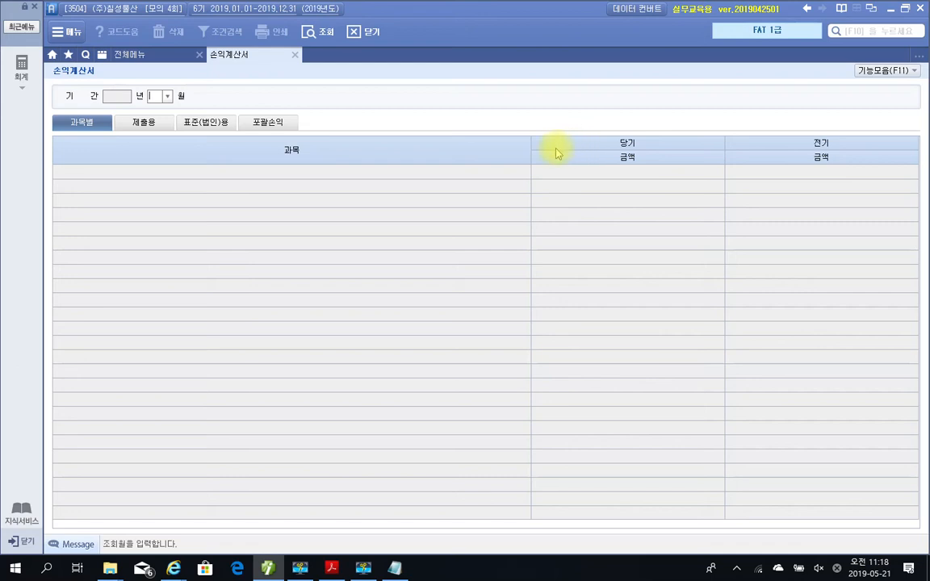
type("12")
key("Return")
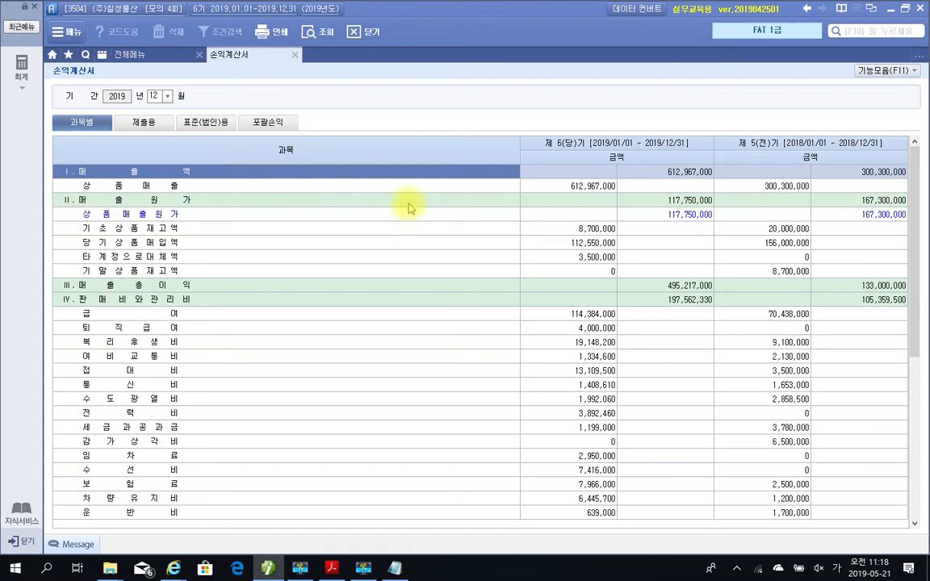
Check the current-year 당기순이익 at the end of the income statement.
scroll(676, 355, "down", 6)
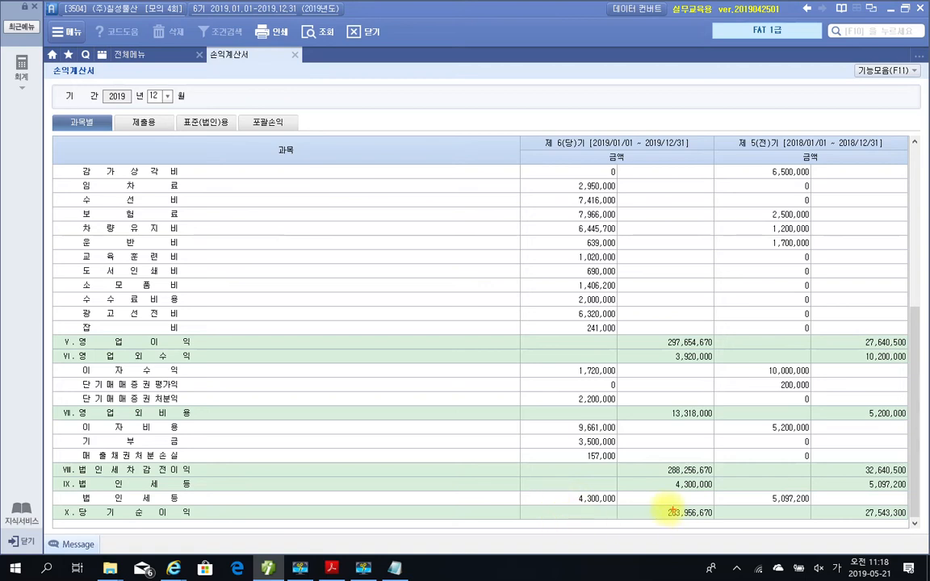
left_click_drag(657, 506, 732, 528)
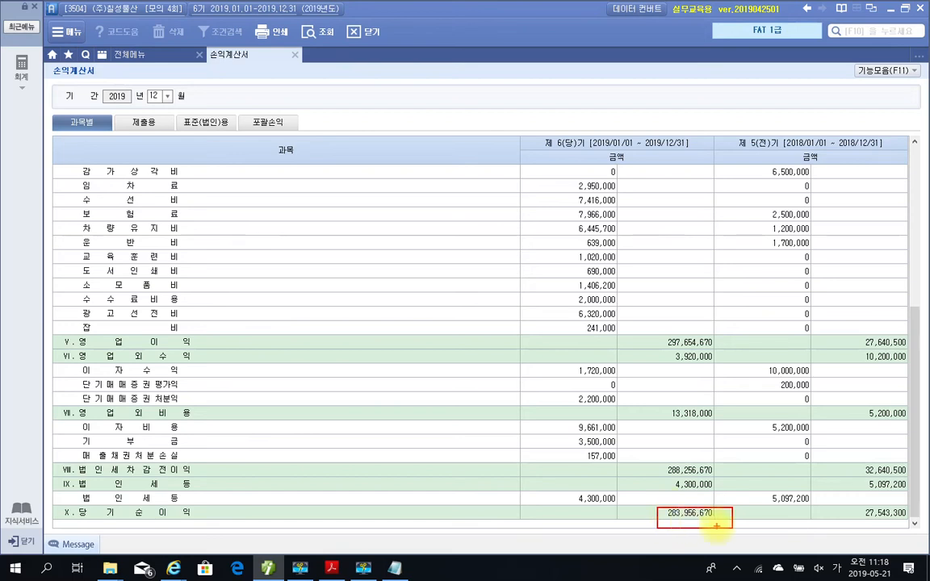
mouse_move(635, 502)
left_mouse_down()
mouse_move(640, 511)
mouse_move(653, 498)
left_mouse_up()
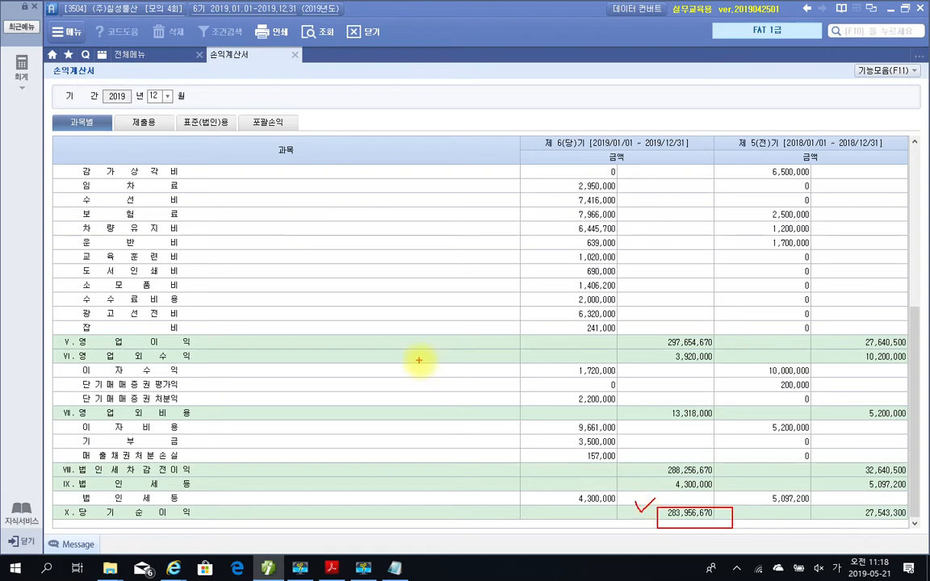
key("Escape")
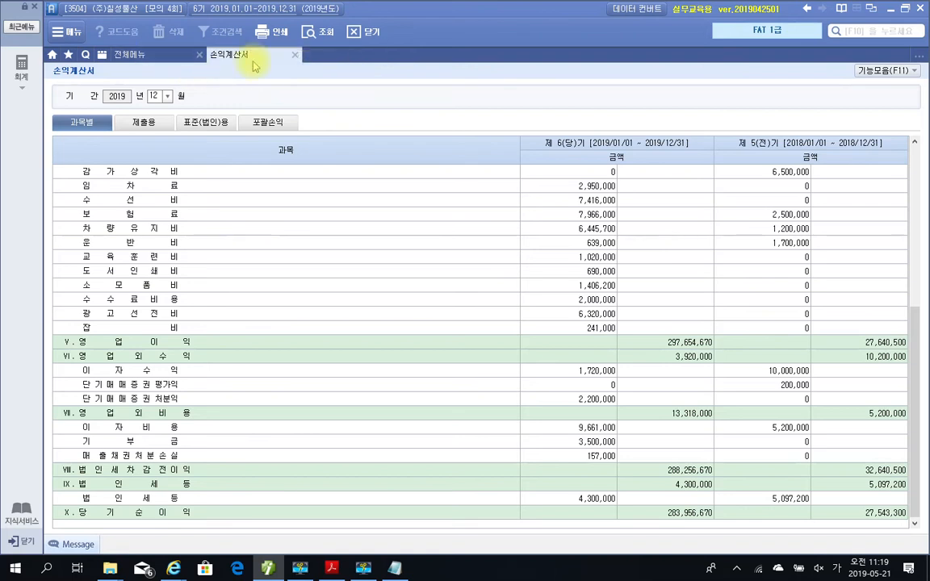
Close 손익계산서 and display 이익잉여금처분계산서 without loading the saved data.
key("Escape")
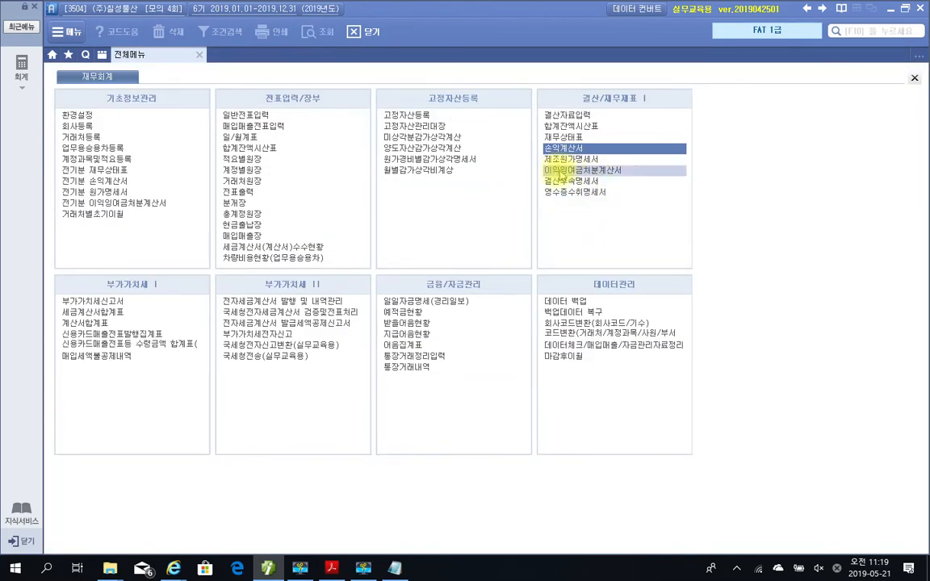
left_click(612, 173)
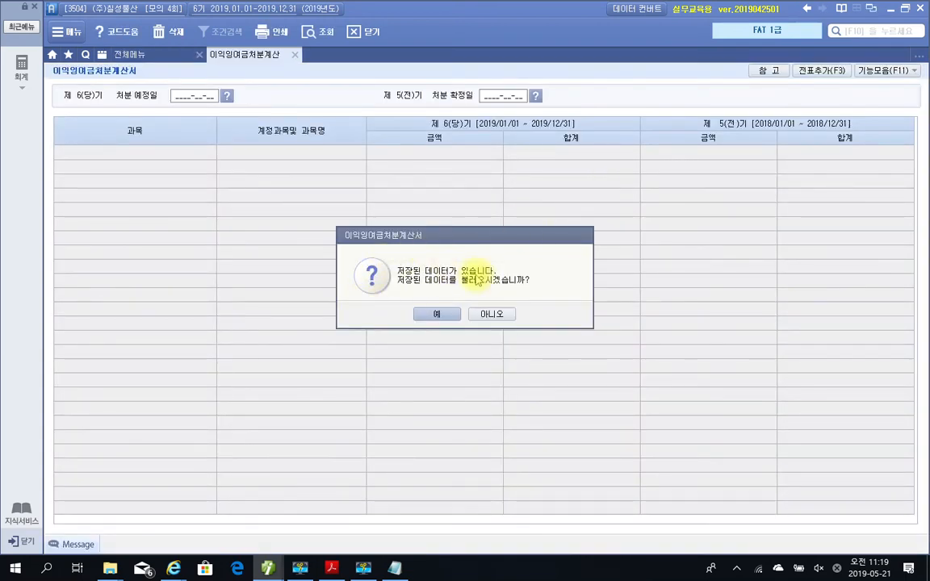
left_click(488, 314)
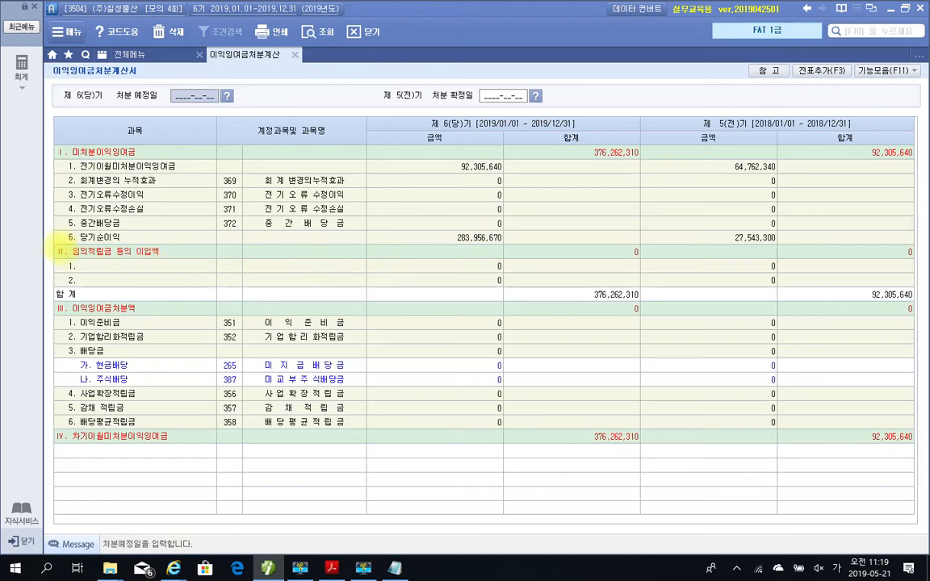
Compare 당기순이익, 전기이월미처분이익잉여금 and the 미처분이익잉여금 totals of the current and prior periods in the appropriation statement.
mouse_move(50, 227)
left_mouse_down()
mouse_move(228, 250)
mouse_move(540, 250)
left_mouse_up()
left_click_drag(428, 232, 454, 222)
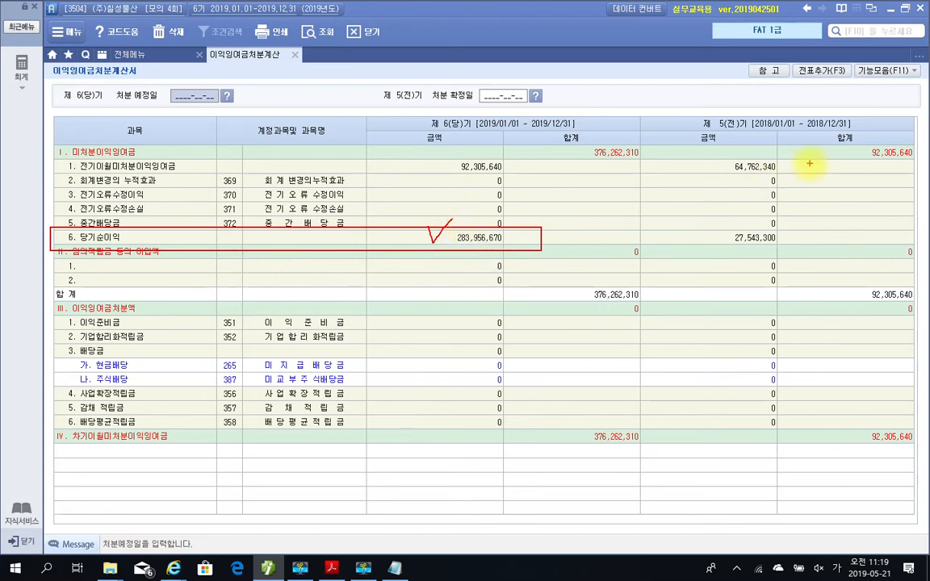
left_click_drag(856, 147, 864, 155)
mouse_move(925, 163)
left_mouse_down()
mouse_move(920, 144)
mouse_move(854, 151)
mouse_move(927, 153)
left_mouse_up()
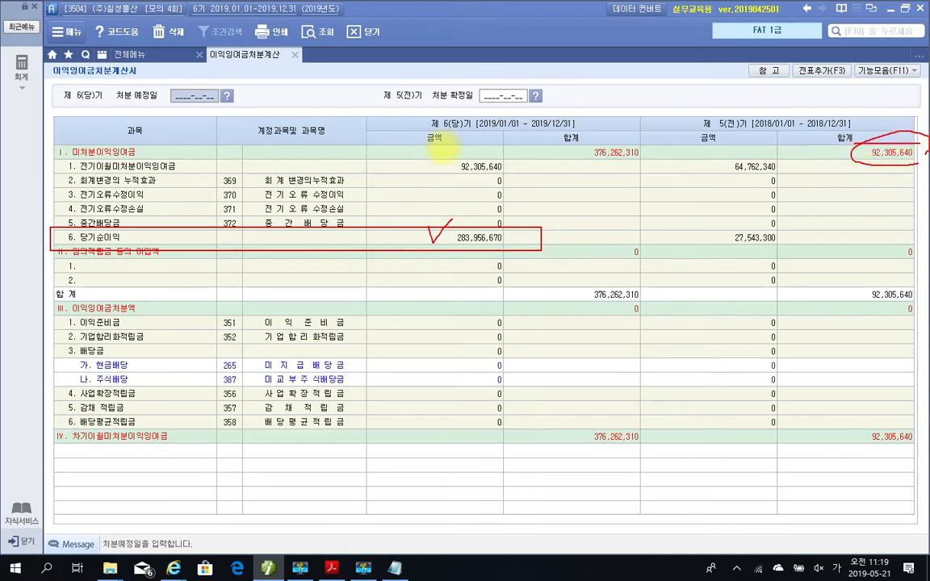
left_click_drag(457, 116, 459, 115)
mouse_move(747, 117)
left_mouse_down()
mouse_move(718, 129)
mouse_move(749, 127)
left_mouse_up()
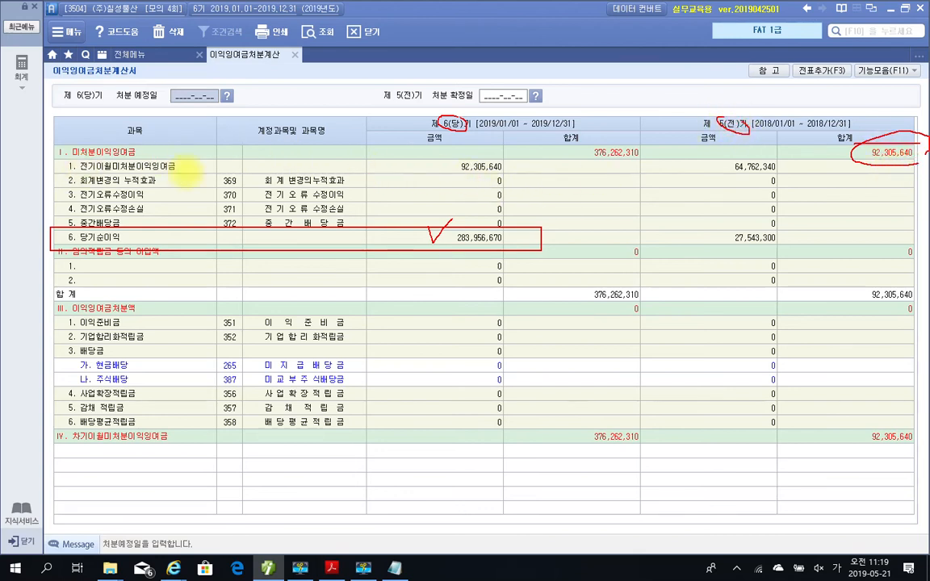
mouse_move(445, 155)
left_mouse_down()
mouse_move(524, 173)
mouse_move(454, 157)
left_mouse_up()
left_click_drag(532, 167, 531, 231)
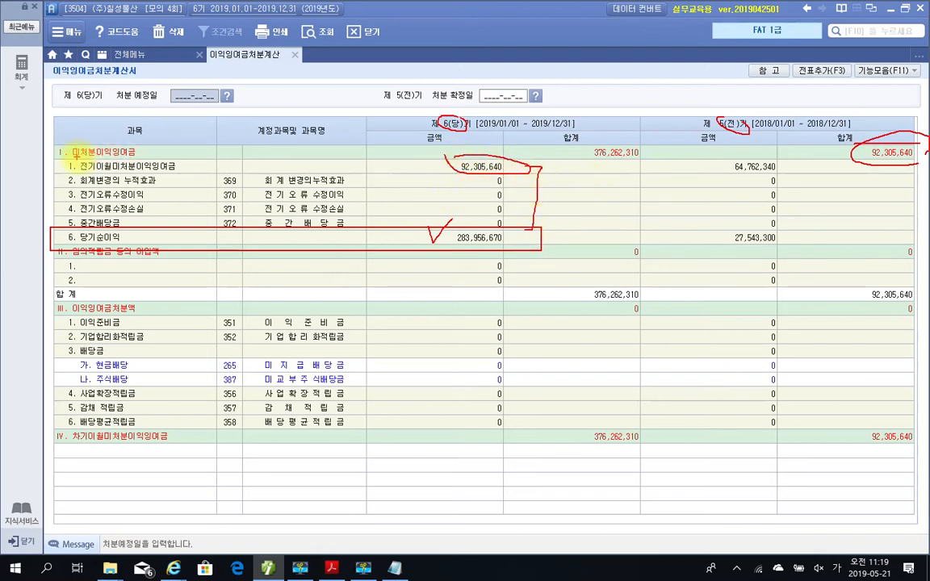
mouse_move(574, 139)
left_mouse_down()
mouse_move(650, 144)
mouse_move(621, 159)
mouse_move(575, 159)
left_mouse_up()
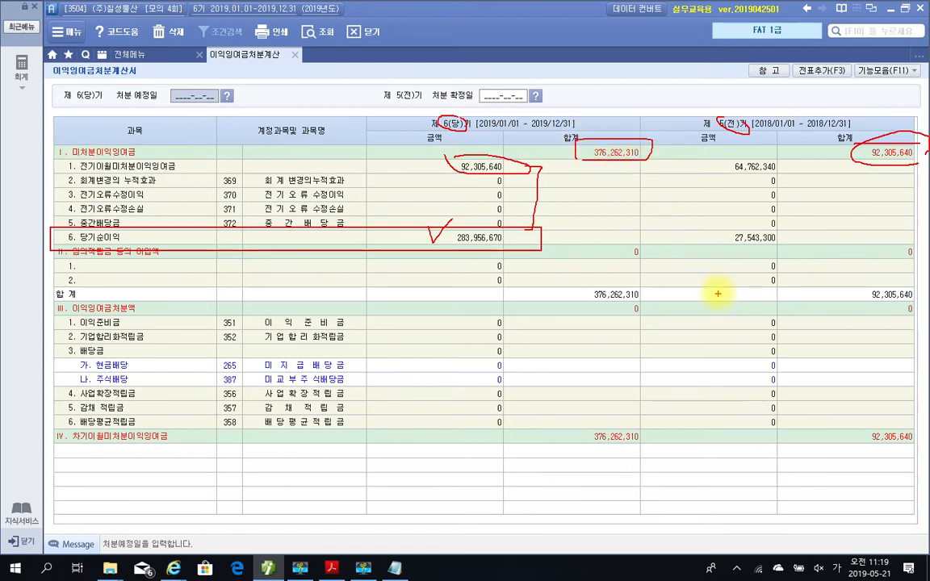
left_click_drag(581, 159, 610, 159)
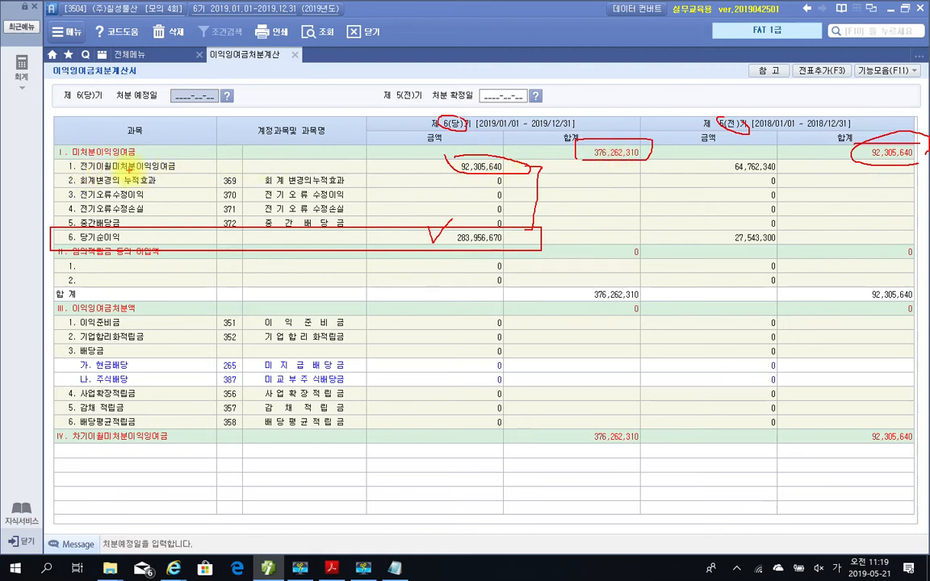
left_click_drag(423, 163, 452, 157)
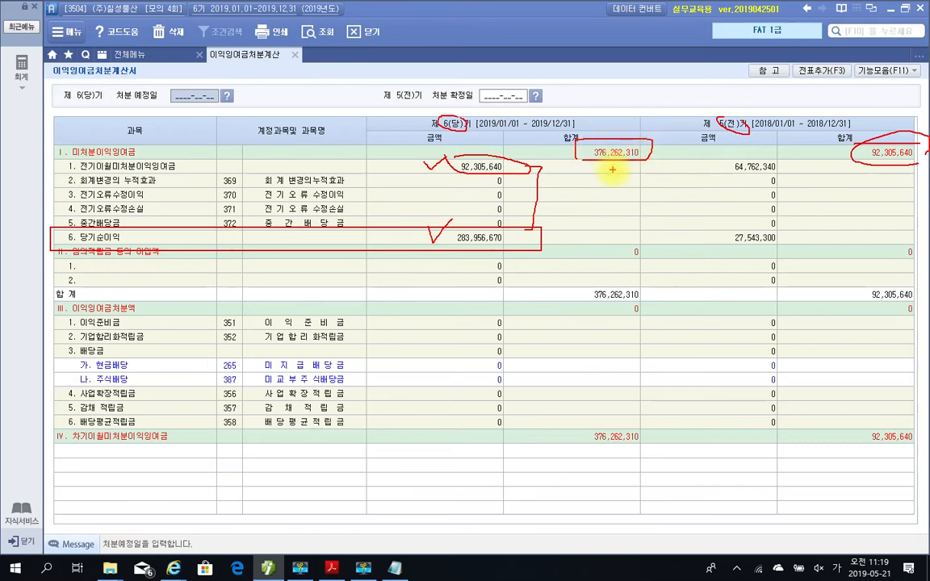
key("Escape")
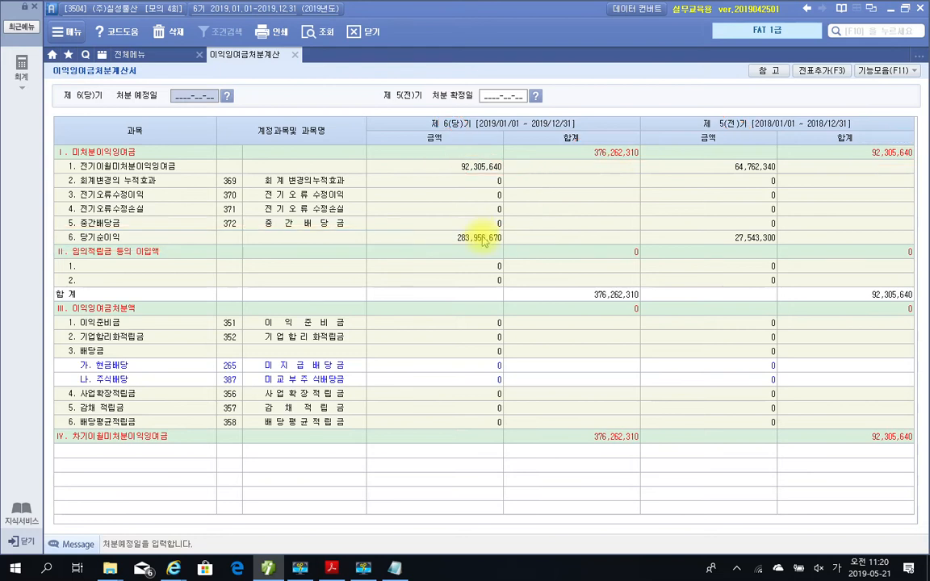
Add the appropriation statement's closing entries to the general vouchers and load the December 31 vouchers in 일반전표입력.
left_click(839, 75)
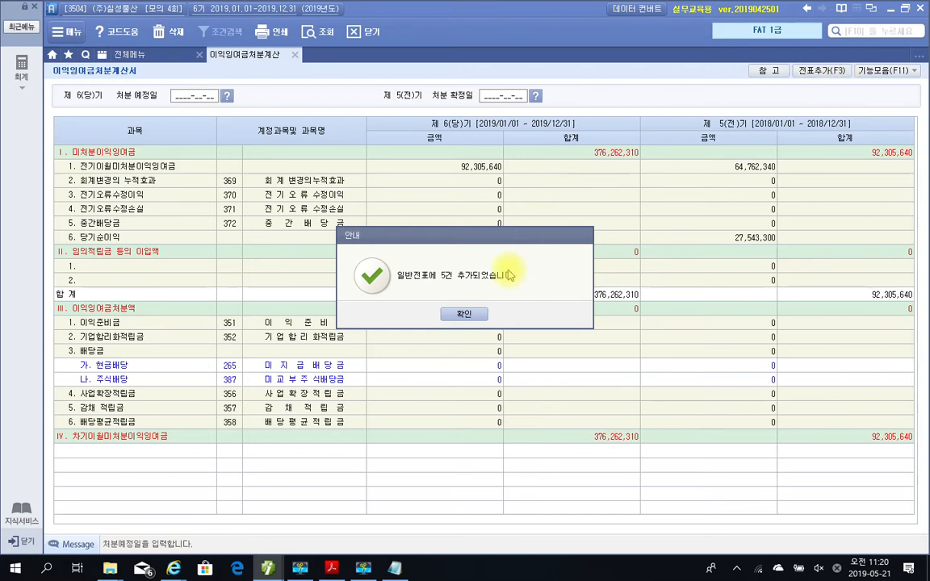
left_click(464, 315)
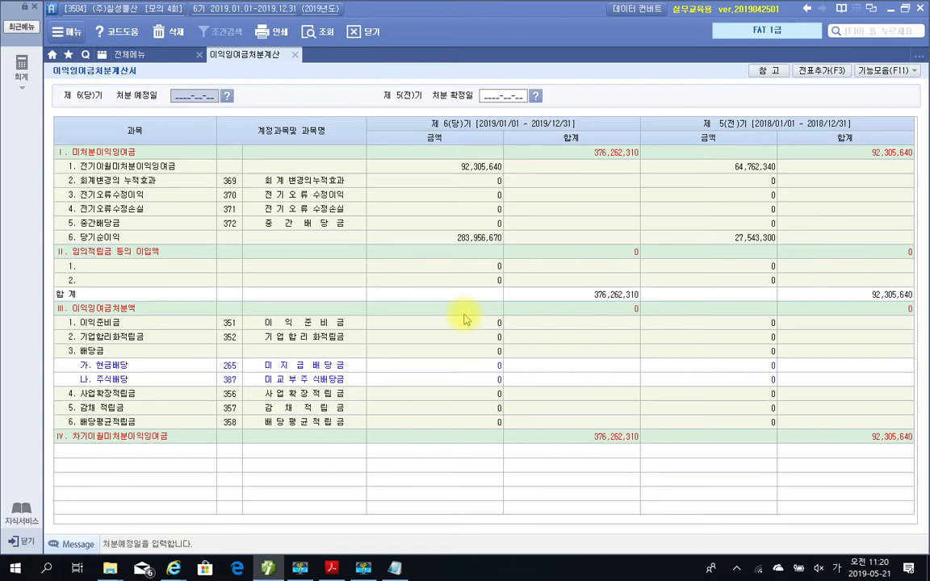
left_click(137, 57)
left_click(234, 111)
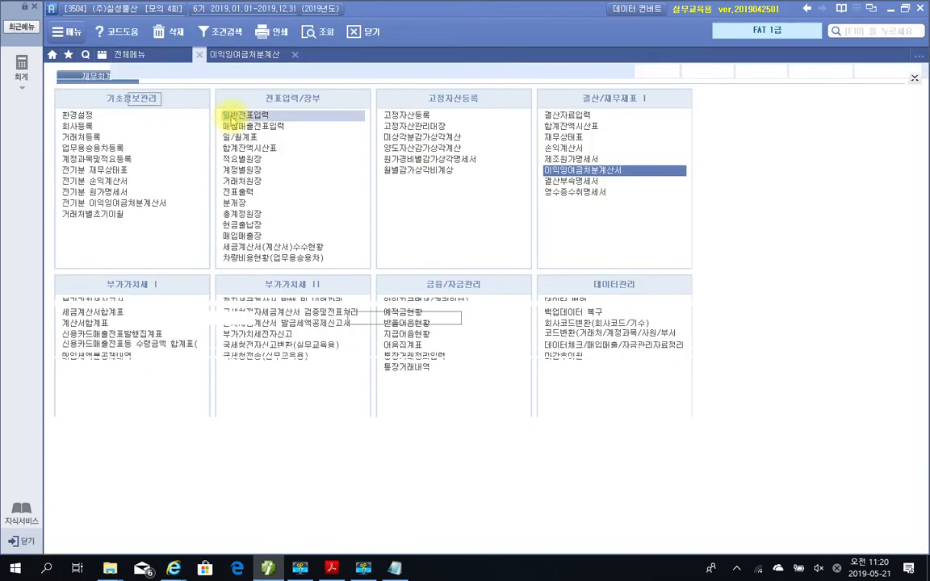
type("12")
key("Return")
type("31")
key("Return")
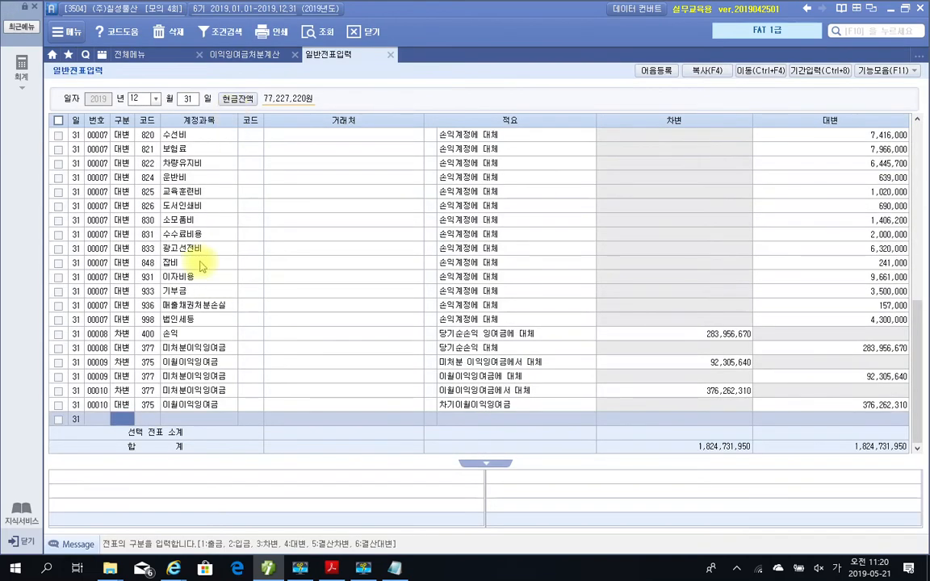
Compare the 구분 types of settlement vouchers 00004 and 00005 with those of revenue closing voucher 00006.
scroll(205, 266, "up", 8)
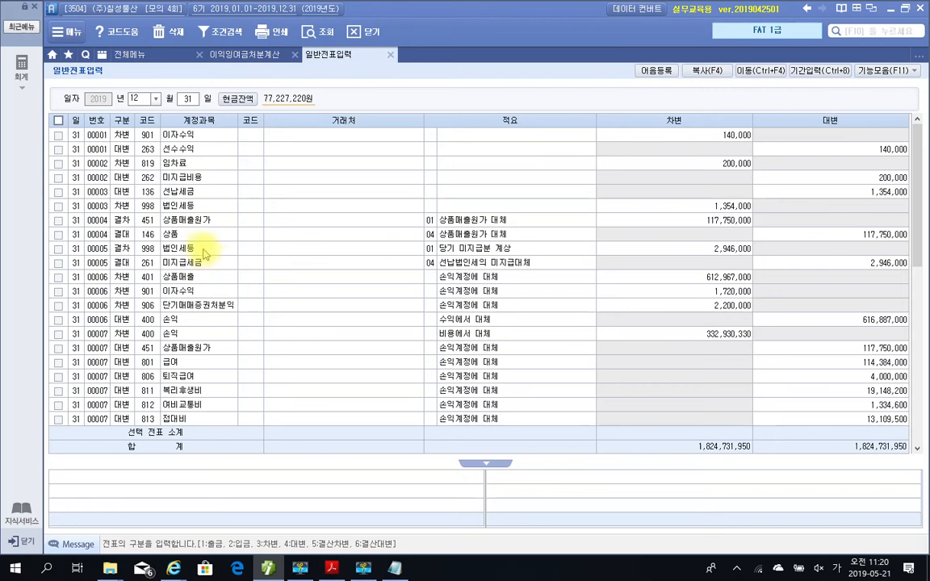
left_click(138, 277)
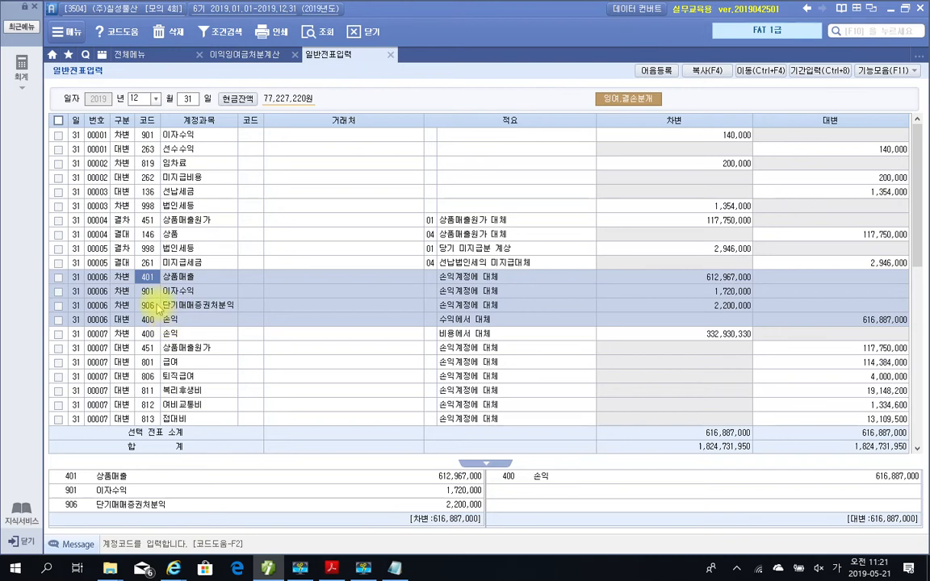
left_click(127, 305)
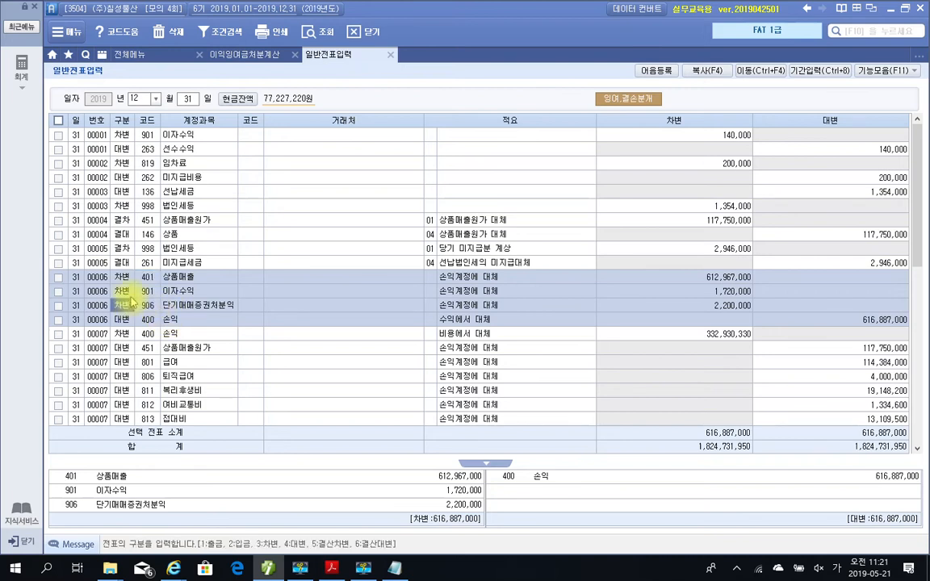
left_click(129, 263)
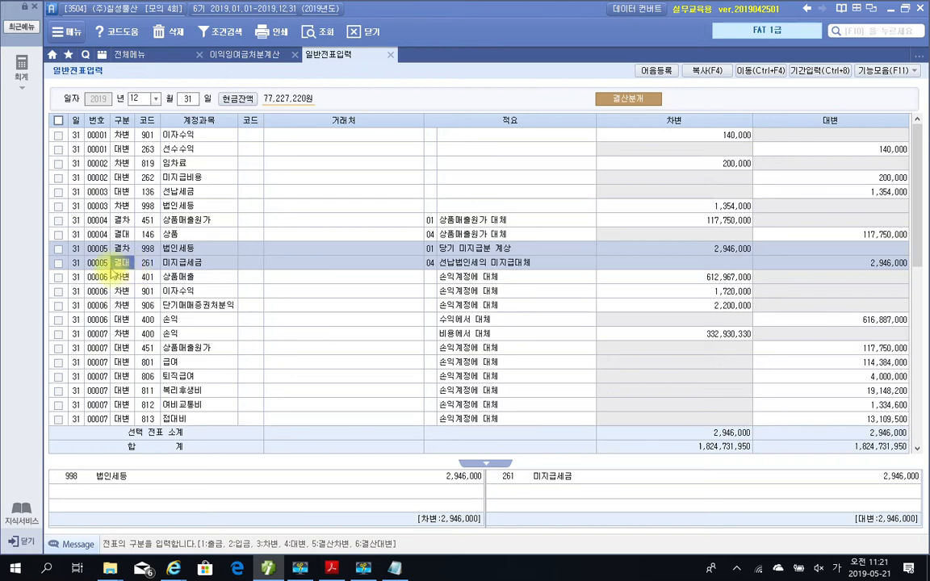
left_click(121, 234)
left_click(118, 262)
left_click(109, 292)
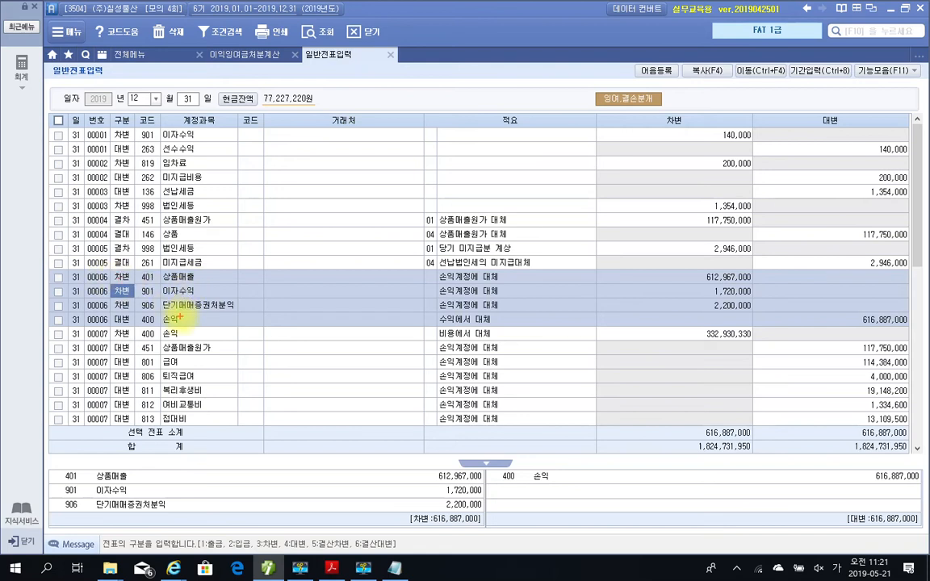
Examine how voucher 00006 transfers 상품매출, 이자수익 and 단기매매증권처분익 to the credit side of 손익.
mouse_move(112, 270)
left_mouse_down()
mouse_move(186, 305)
mouse_move(251, 314)
left_mouse_up()
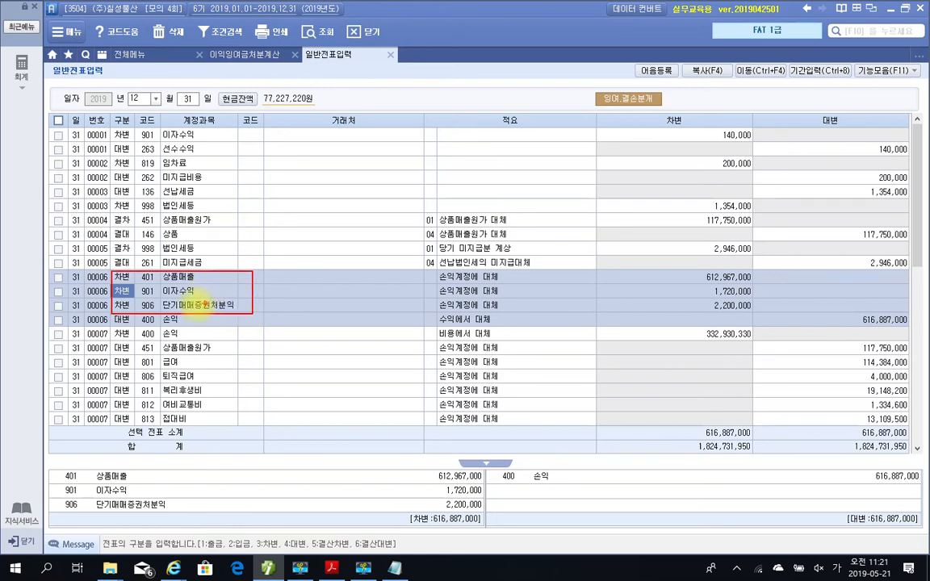
mouse_move(152, 324)
left_mouse_down()
mouse_move(184, 315)
mouse_move(161, 316)
left_mouse_up()
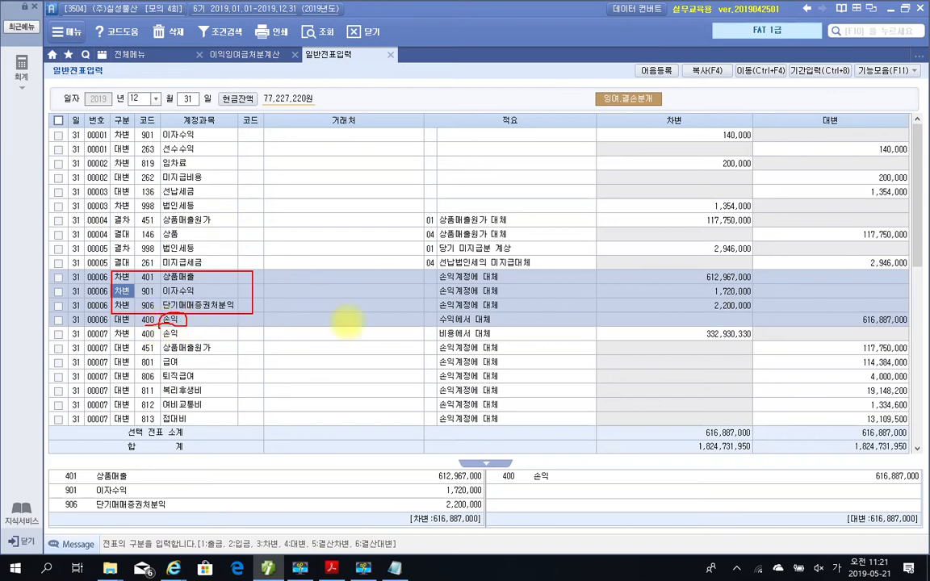
mouse_move(860, 310)
left_mouse_down()
mouse_move(856, 325)
mouse_move(906, 325)
mouse_move(857, 314)
left_mouse_up()
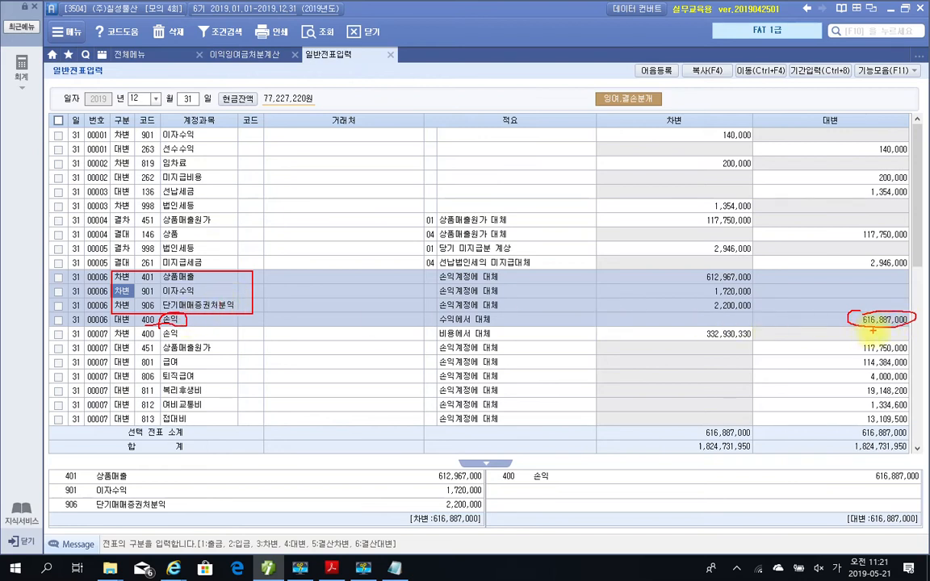
key("Escape")
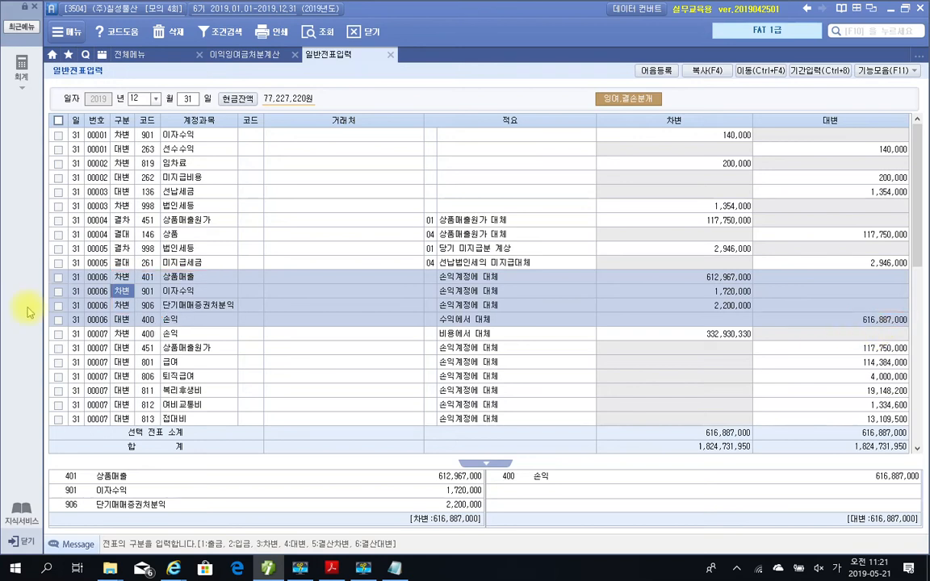
Review voucher 00007, which transfers 상품매출원가 and the other expense accounts to the debit side of 손익.
left_click(108, 337)
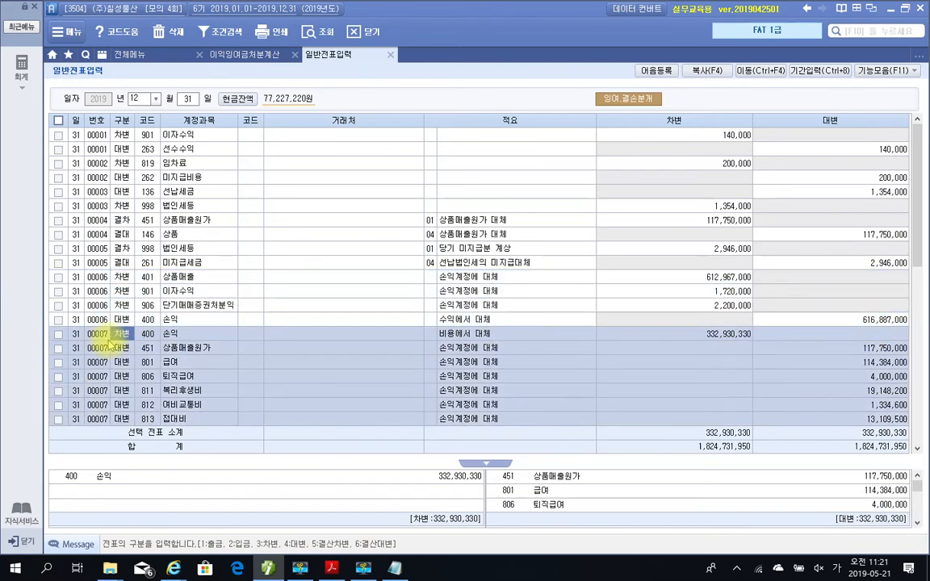
scroll(108, 343, "down", 3)
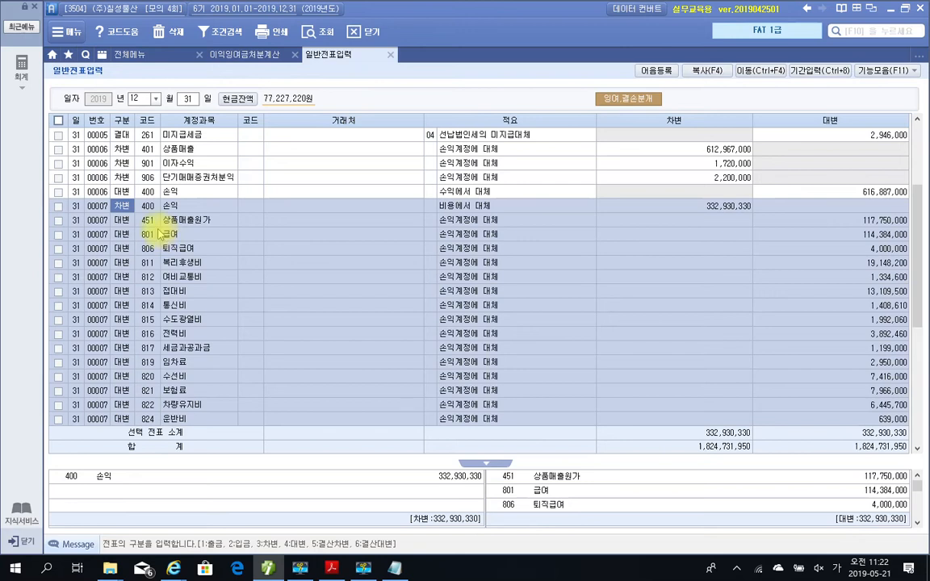
key("Down")
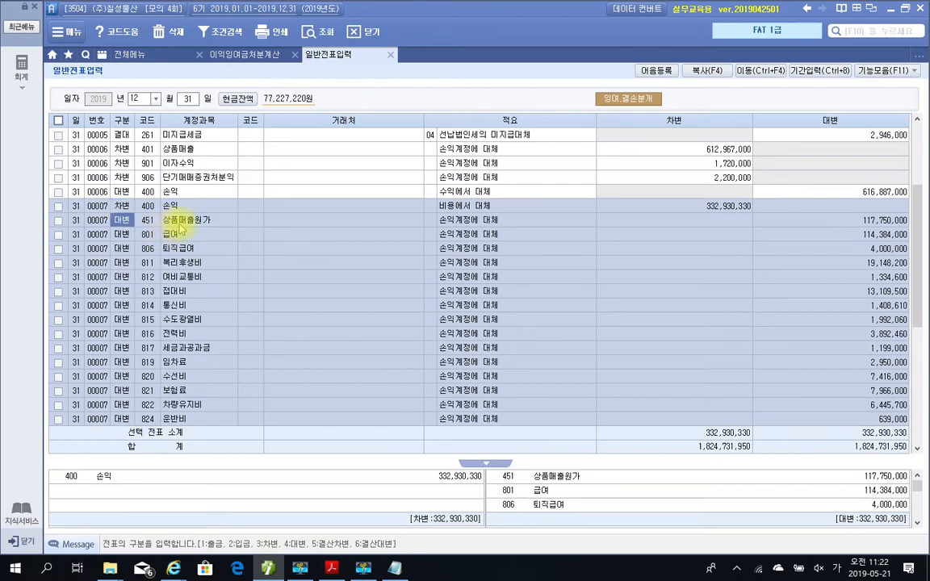
key("Down")
key("Down")
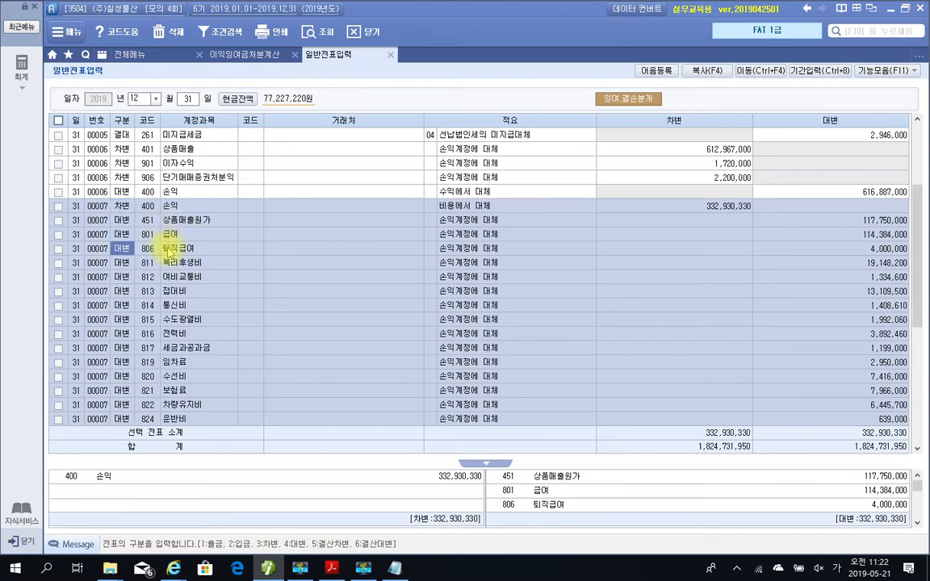
left_click(160, 291)
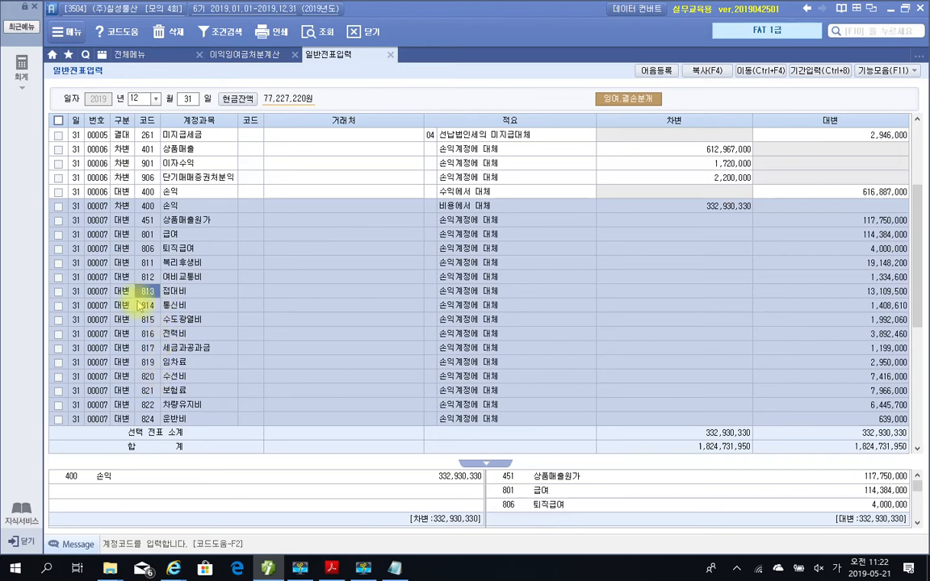
left_click(118, 218)
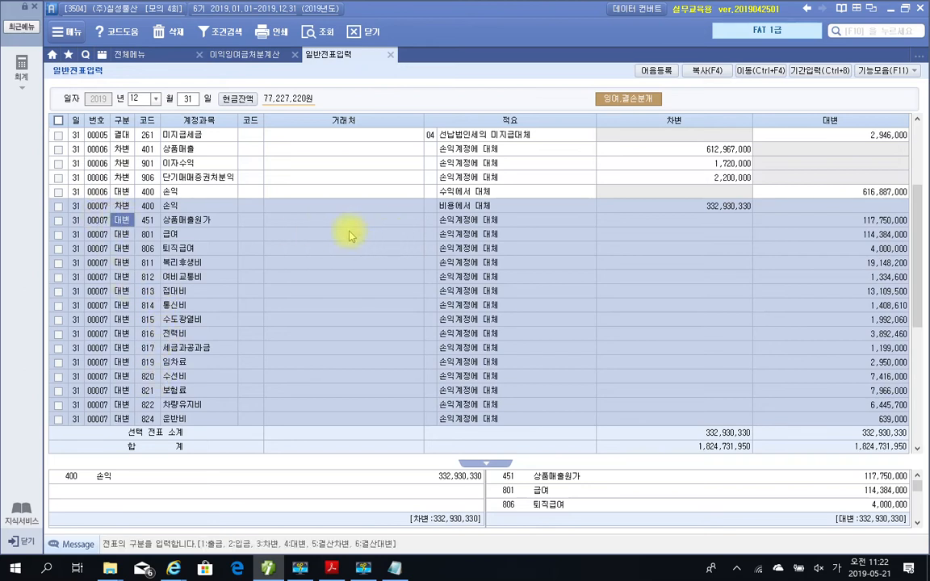
left_click(121, 206)
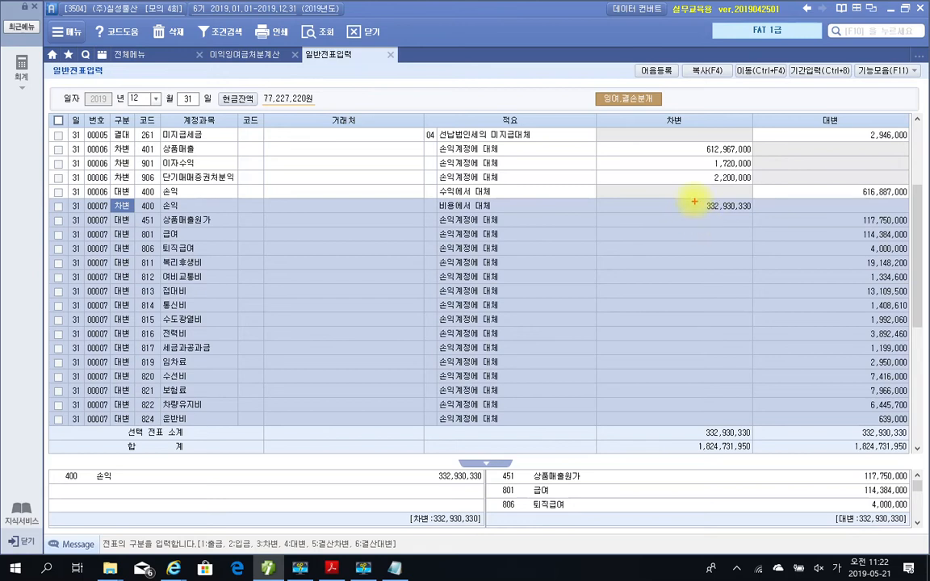
Compare the 손익 credit amount of voucher 00006 with the 손익 debit amount of voucher 00007.
left_click_drag(692, 198, 756, 214)
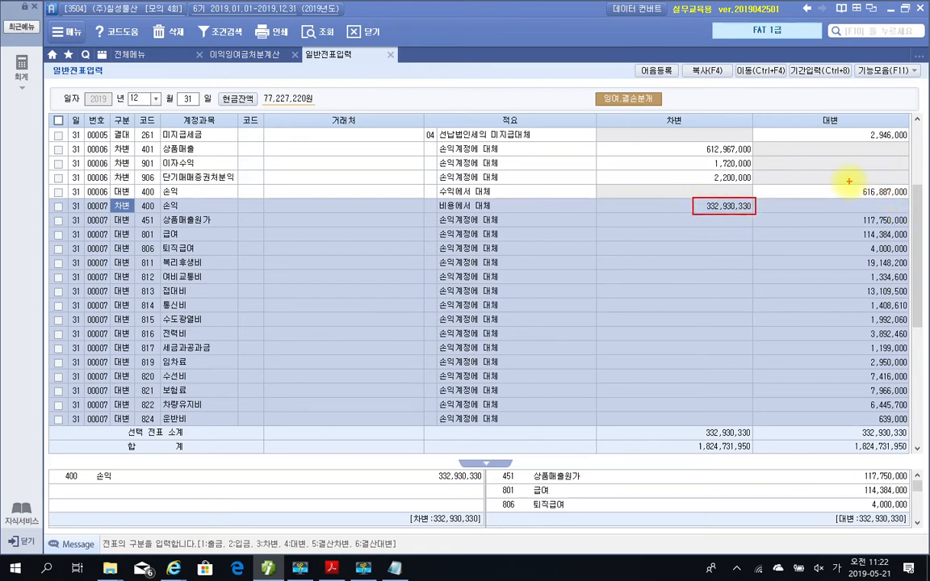
left_click_drag(855, 190, 919, 199)
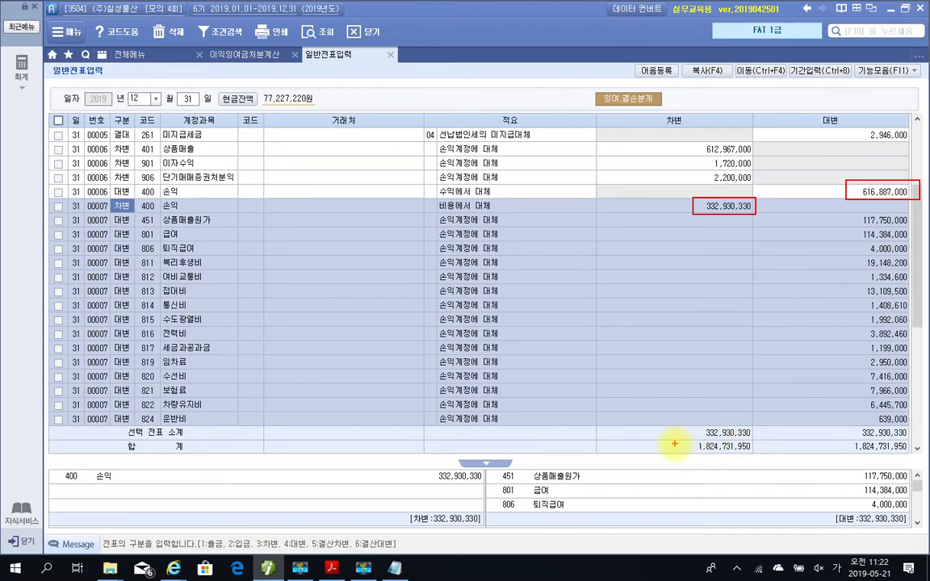
key("Escape")
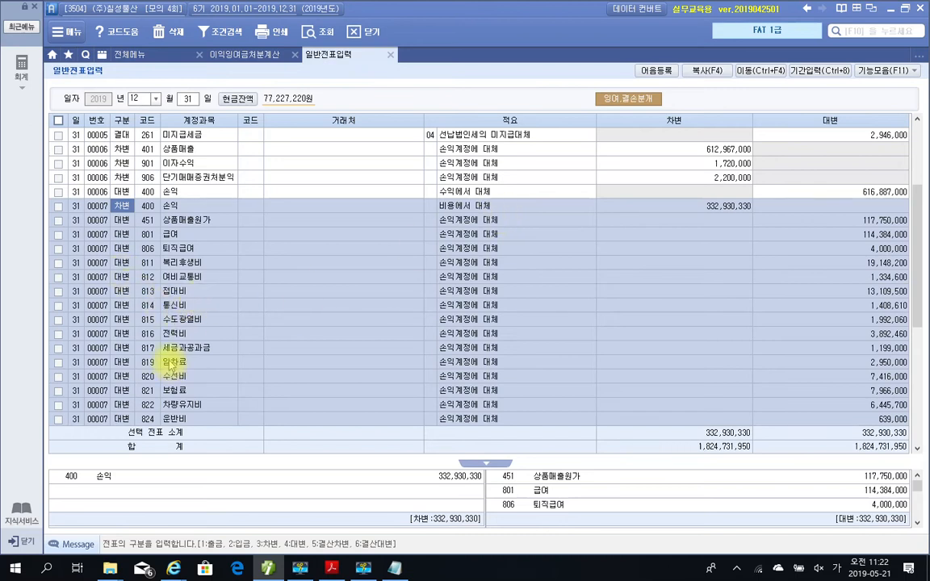
Examine how voucher 00008 transfers the current-year net income from 손익 to 미처분이익잉여금.
scroll(171, 365, "down", 6)
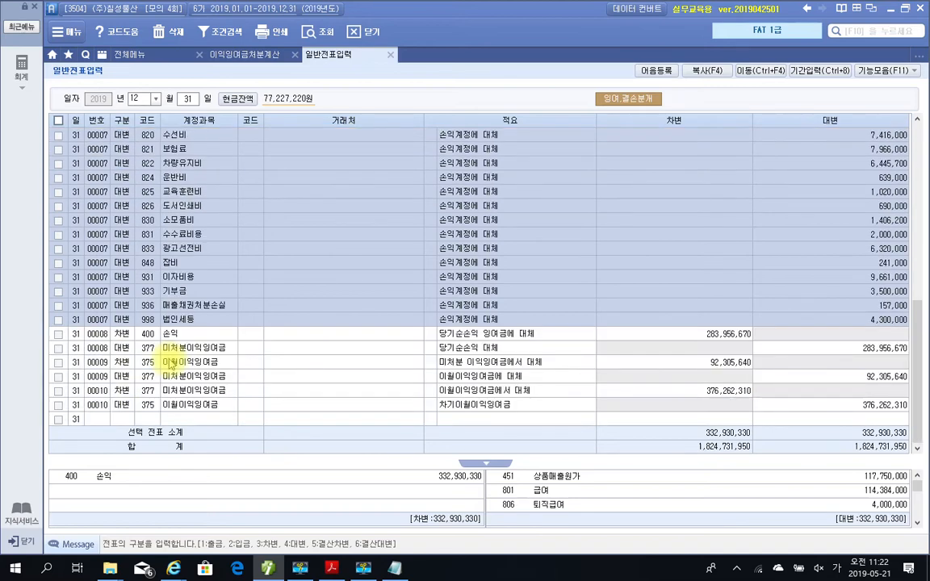
left_click(118, 340)
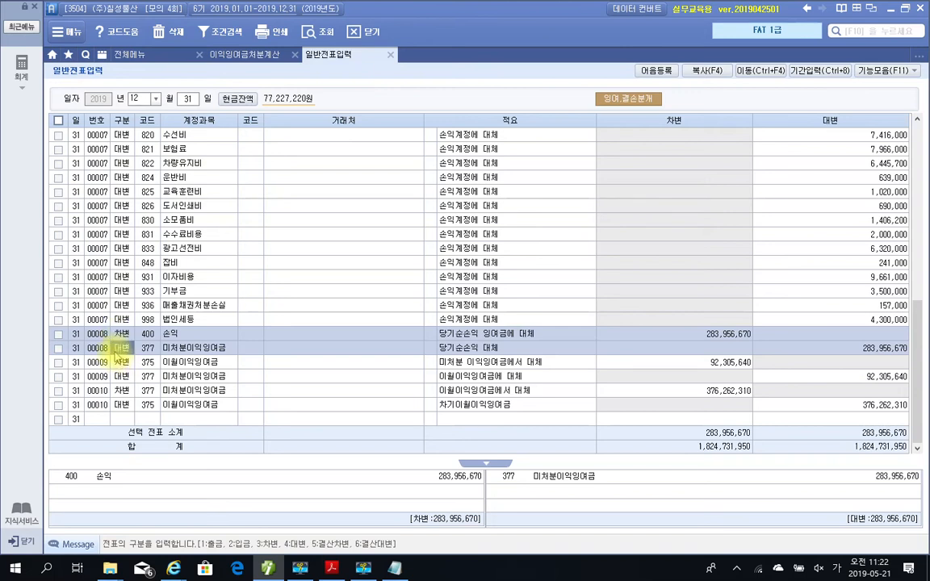
left_click(119, 347)
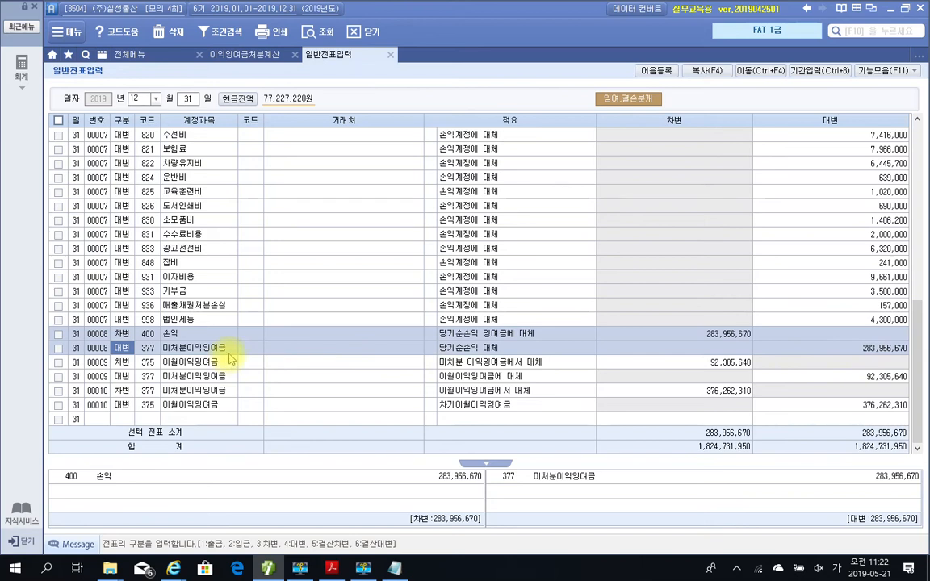
left_click(705, 335)
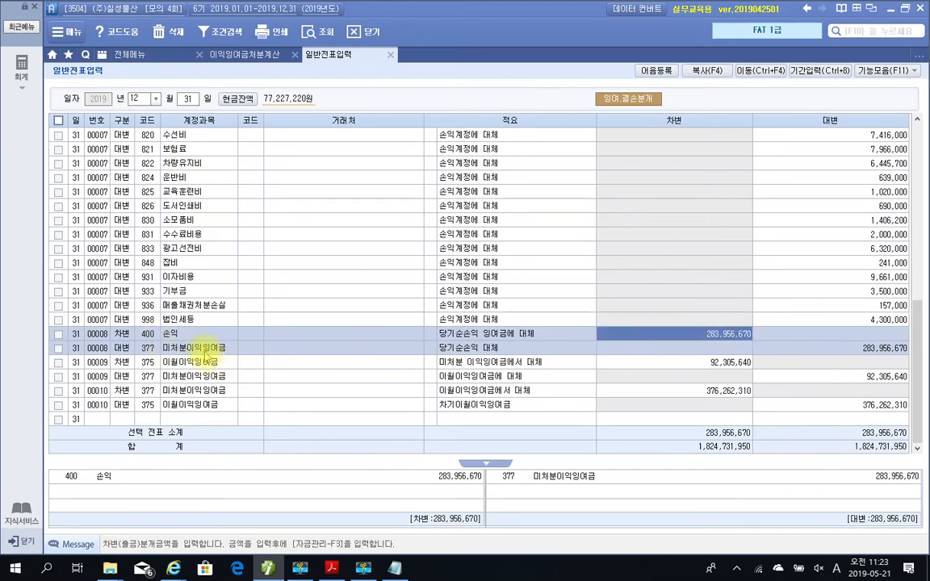
key("Return")
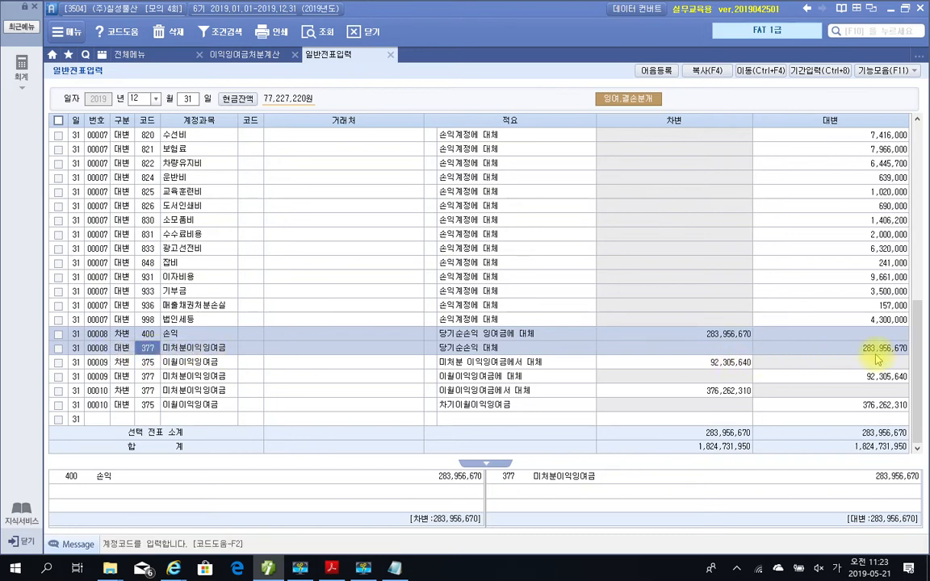
left_click_drag(836, 337, 917, 362)
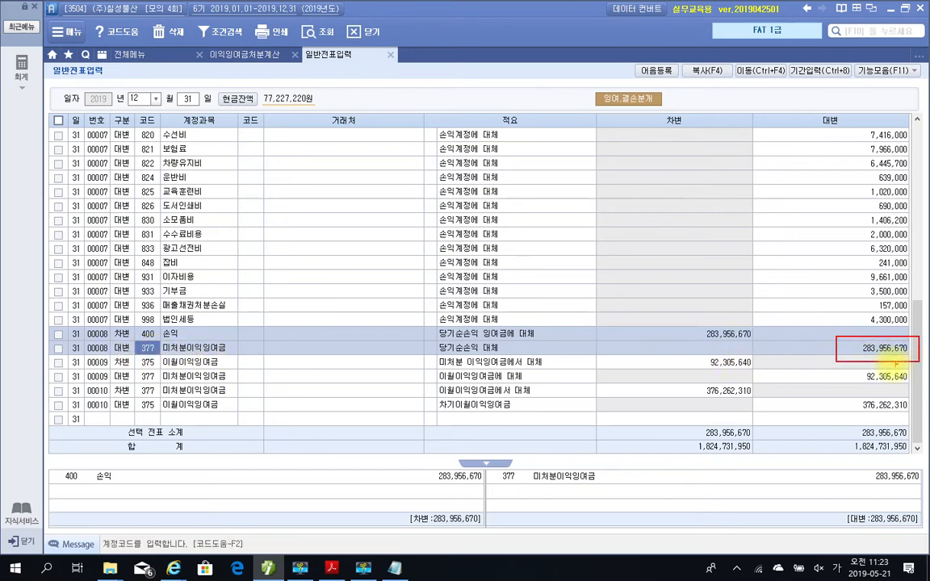
left_click_drag(161, 353, 235, 352)
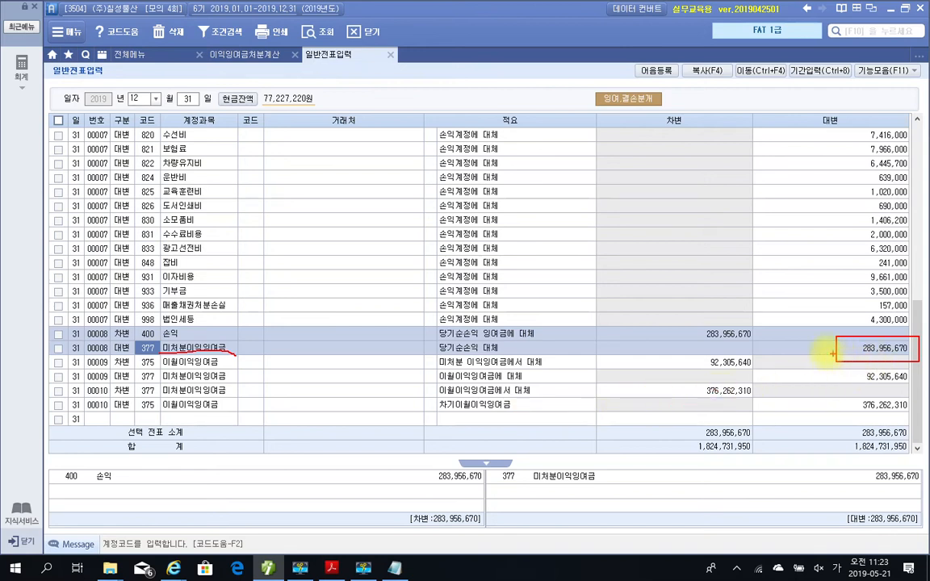
left_click_drag(823, 343, 836, 339)
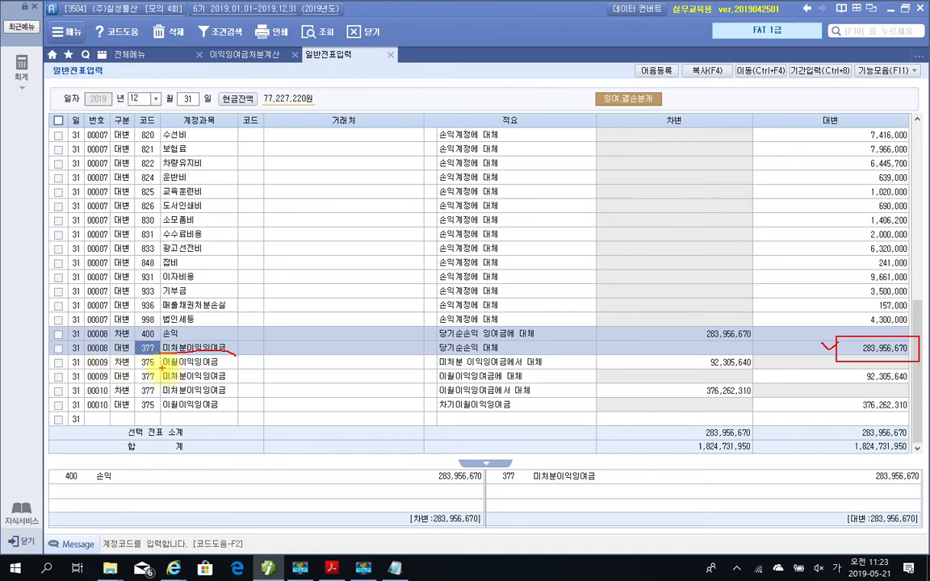
Trace the 이월이익잉여금 transfer in voucher 00009 and compare its sum with voucher 00008 against the 차기이월이익잉여금 amount in voucher 00010.
left_click_drag(164, 368, 231, 368)
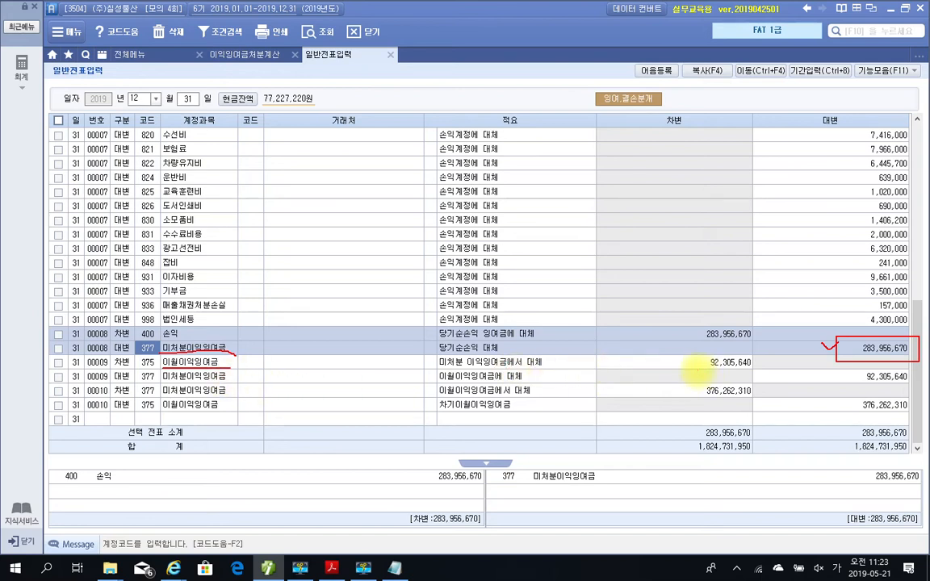
left_click_drag(699, 370, 744, 370)
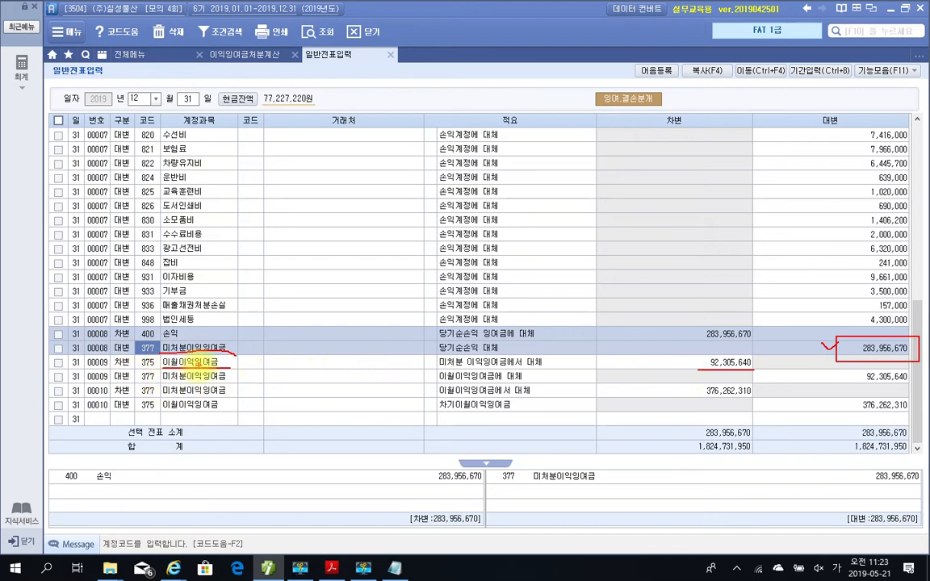
left_click_drag(164, 385, 228, 385)
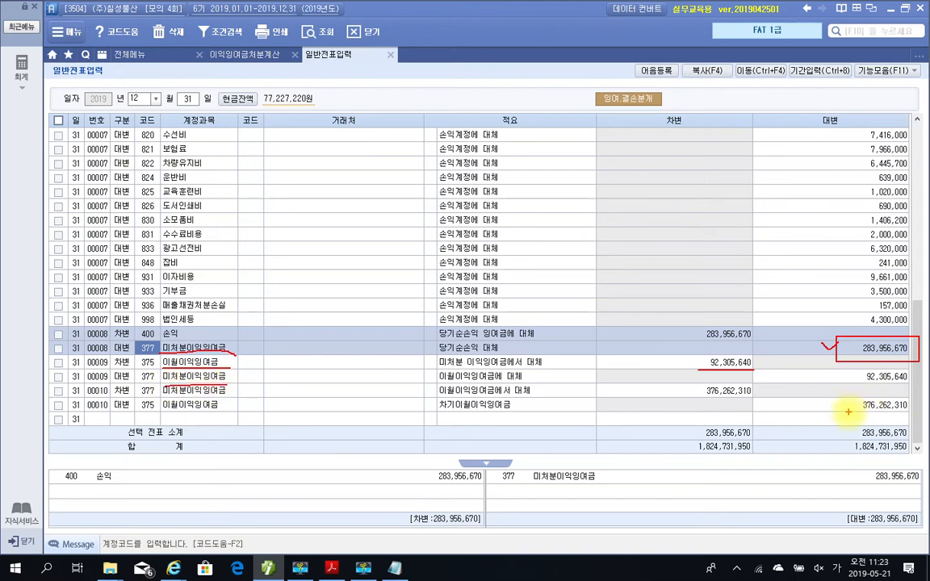
left_click_drag(857, 386, 904, 388)
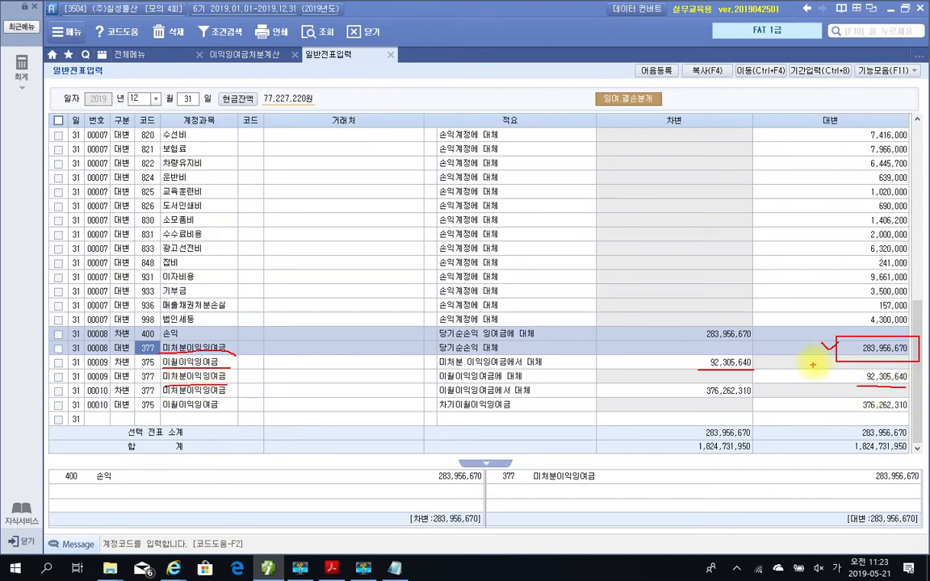
left_click_drag(812, 351, 836, 350)
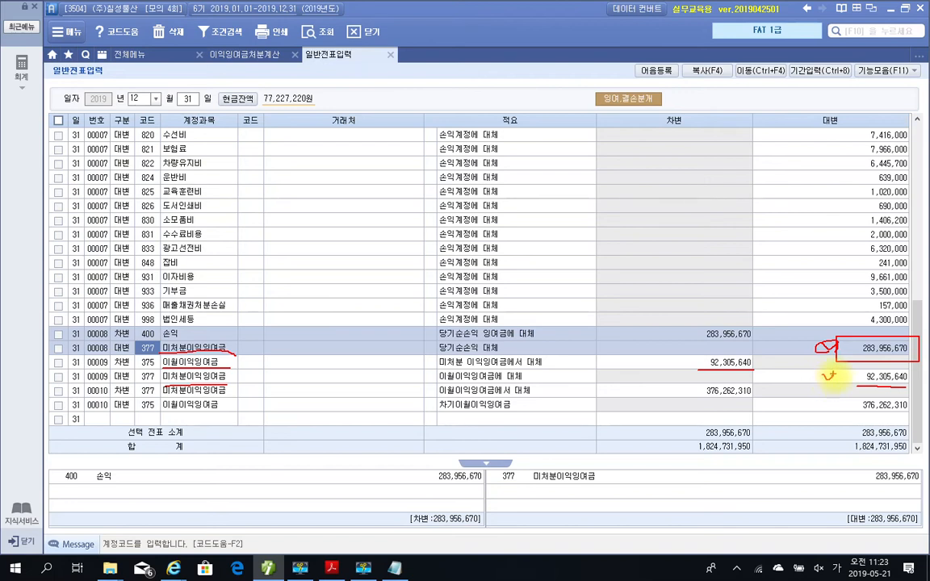
mouse_move(831, 385)
left_mouse_down()
mouse_move(802, 352)
mouse_move(799, 376)
mouse_move(812, 377)
left_mouse_up()
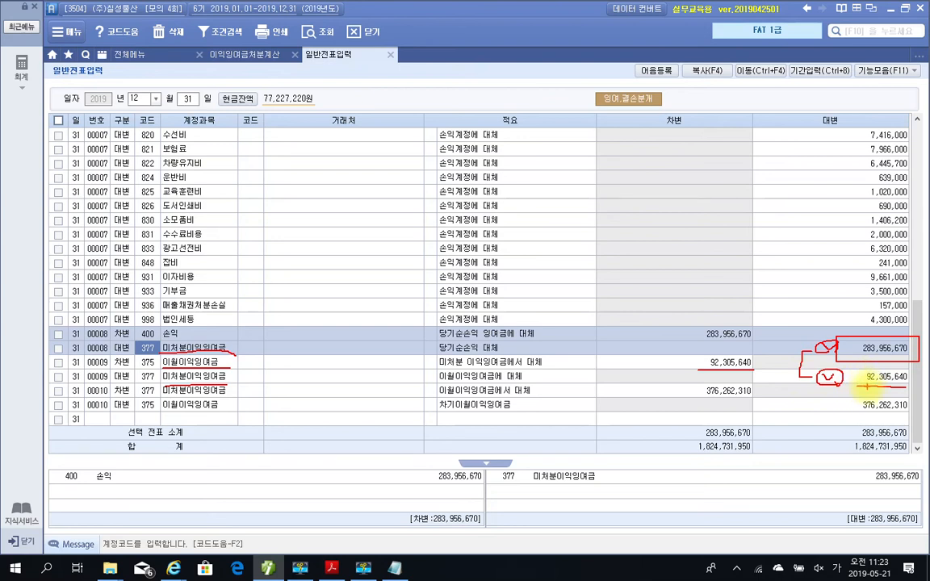
left_click_drag(861, 409, 907, 410)
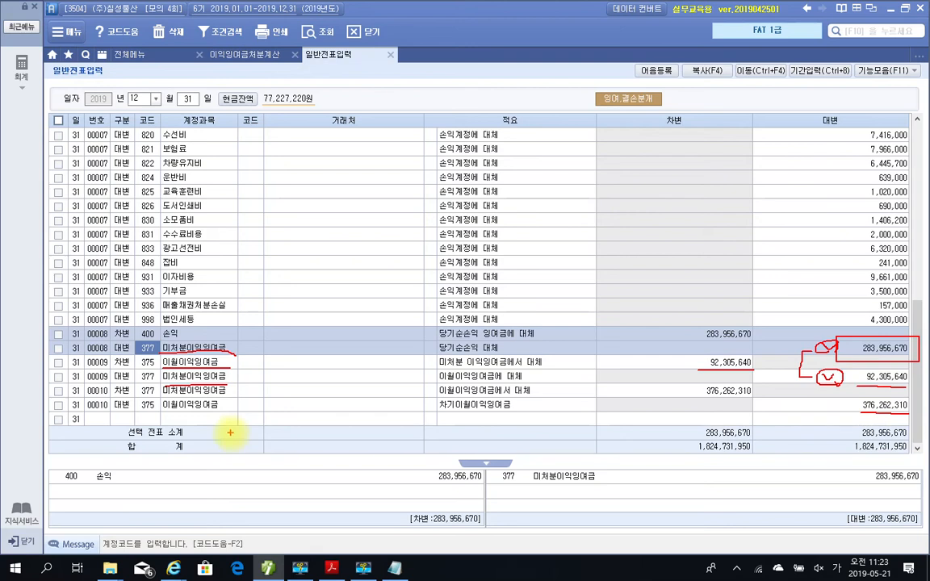
key("Escape")
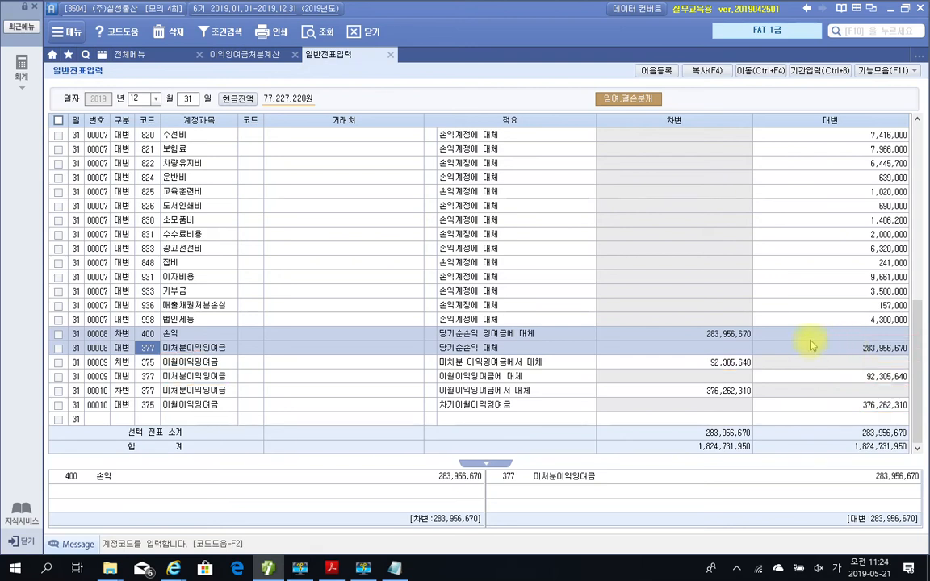
Examine how voucher 00010 transfers the combined 미처분이익잉여금 to 이월이익잉여금 as 차기이월이익잉여금.
left_click(92, 394)
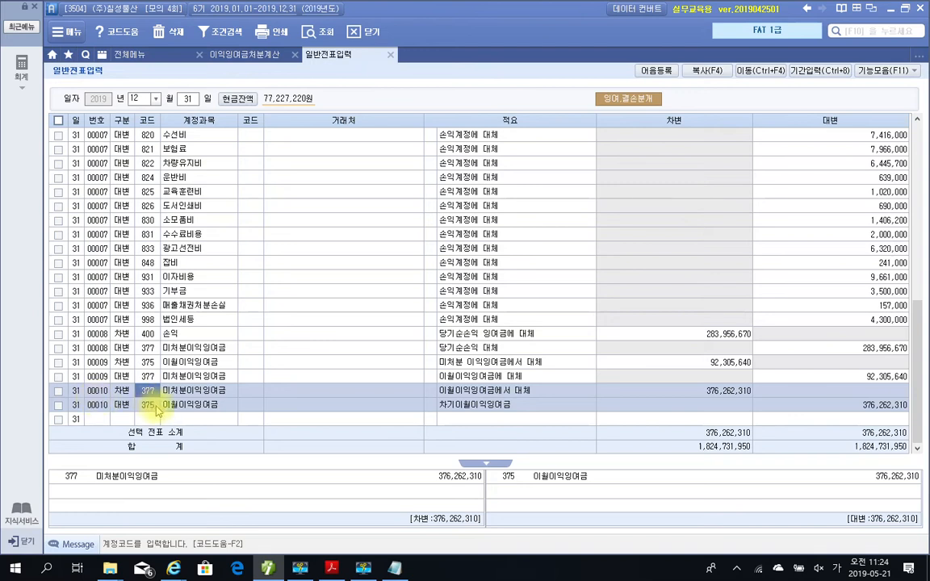
mouse_move(46, 380)
left_mouse_down()
mouse_move(560, 432)
mouse_move(850, 436)
mouse_move(916, 421)
left_mouse_up()
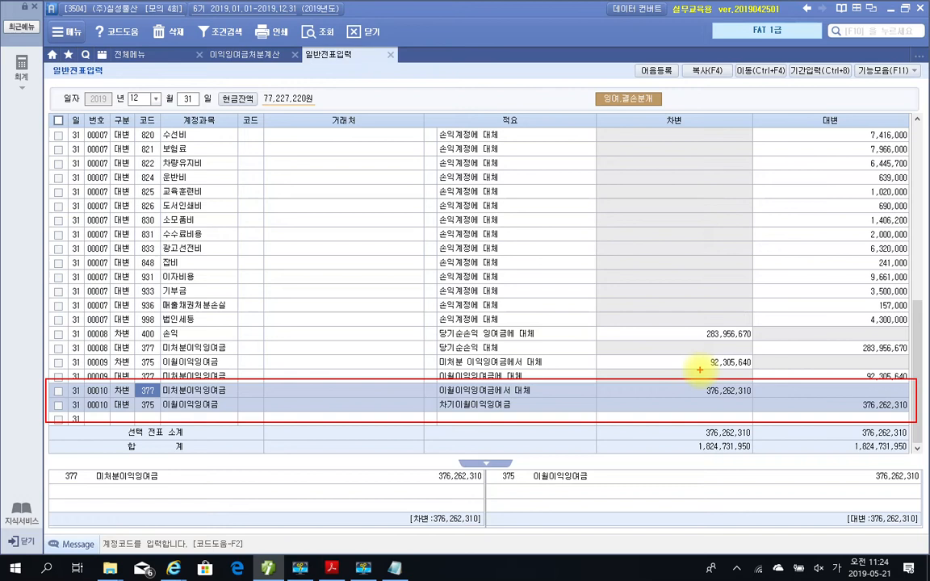
left_click_drag(706, 333, 710, 357)
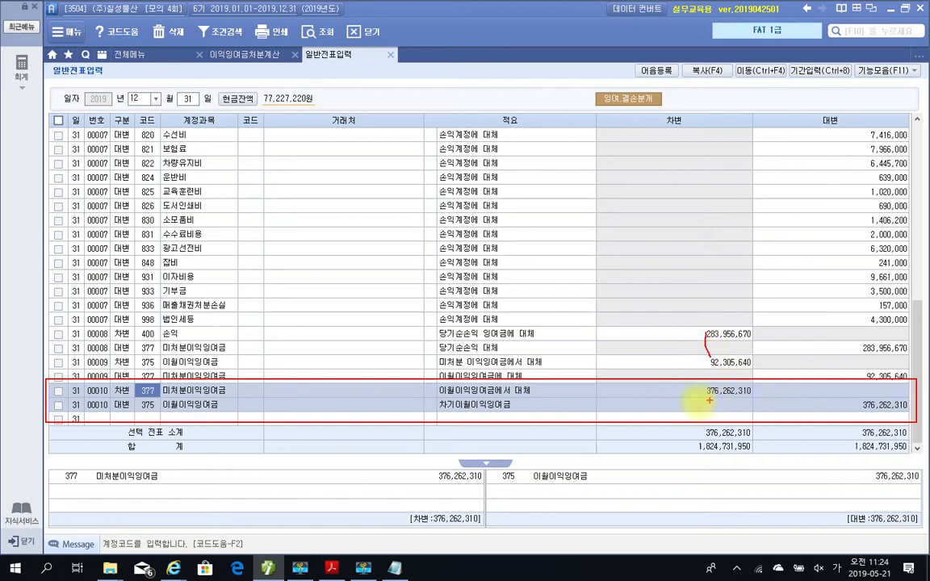
left_click_drag(161, 395, 226, 395)
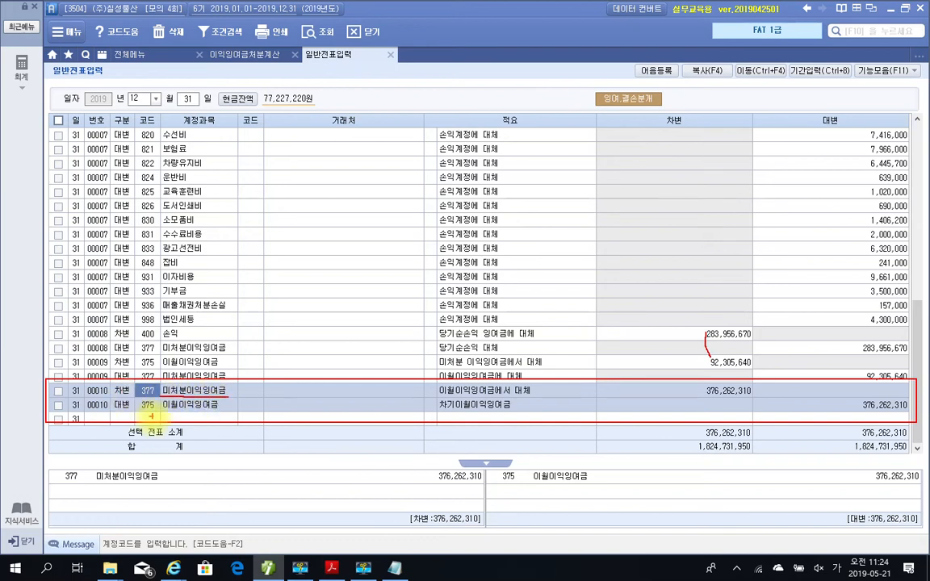
left_click_drag(164, 415, 229, 416)
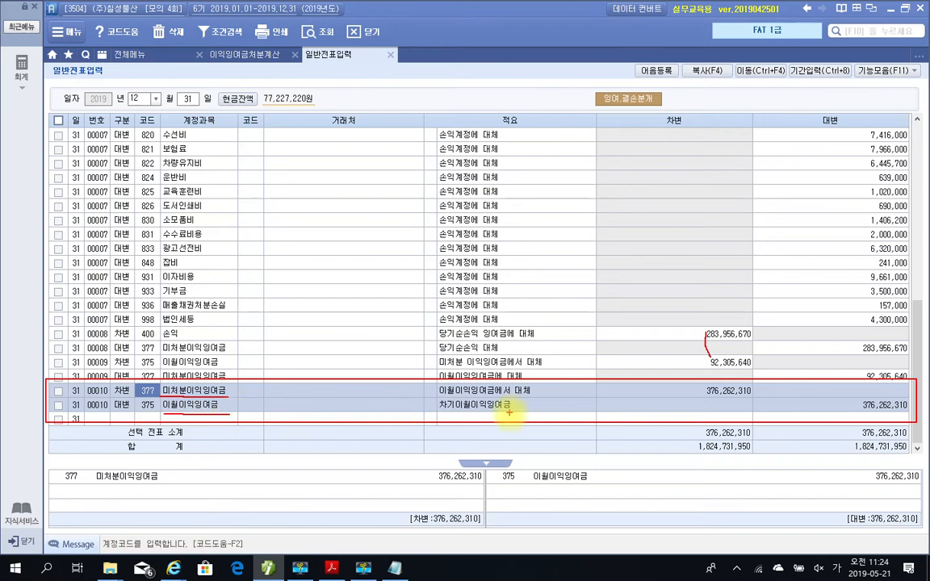
left_click_drag(861, 415, 908, 417)
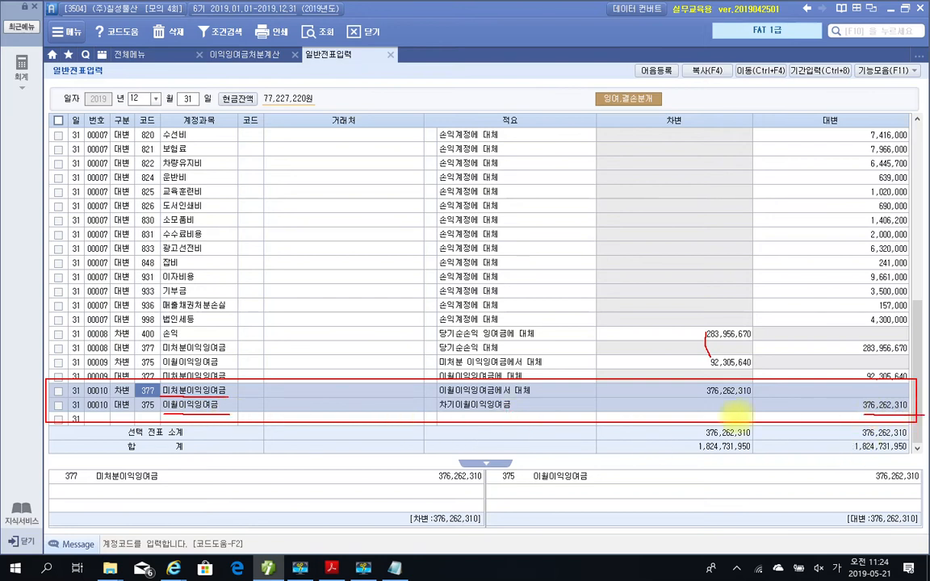
mouse_move(167, 391)
left_mouse_down()
mouse_move(203, 390)
mouse_move(199, 404)
left_mouse_up()
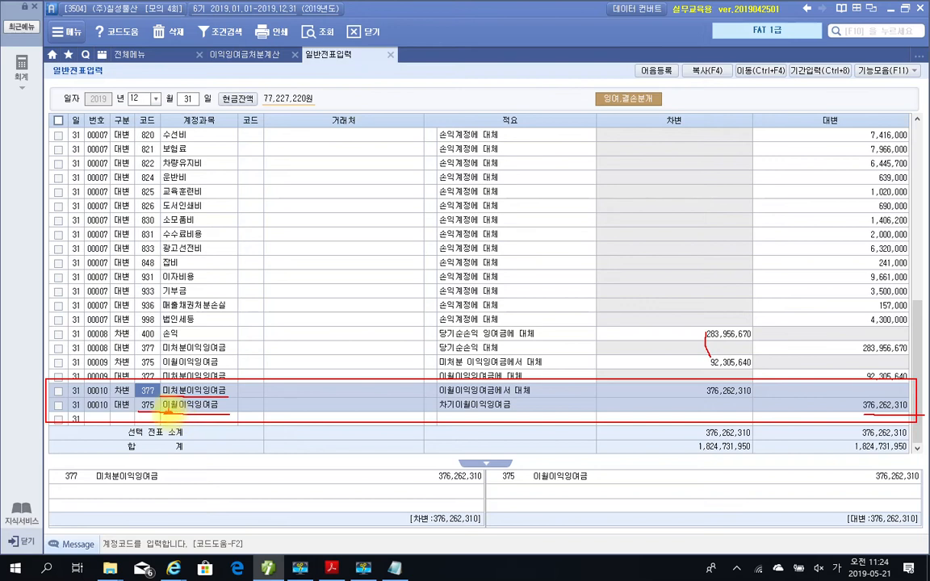
mouse_move(896, 411)
left_mouse_down()
mouse_move(857, 412)
mouse_move(855, 401)
mouse_move(911, 406)
left_mouse_up()
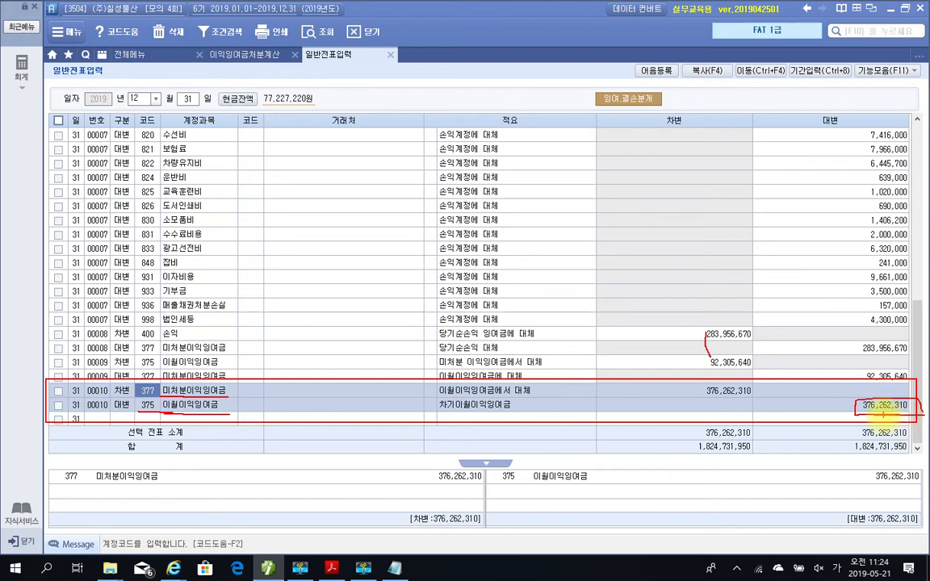
key("Escape")
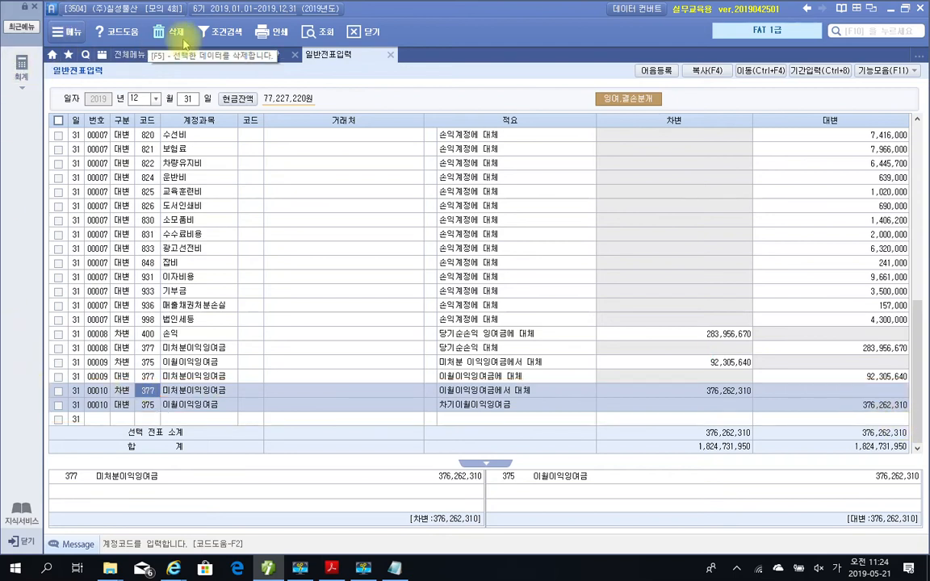
Run the data check in 데이터체크/매입매출/자금관리자료정리 with the default check items, acknowledge the result and close the screen.
left_click(117, 54)
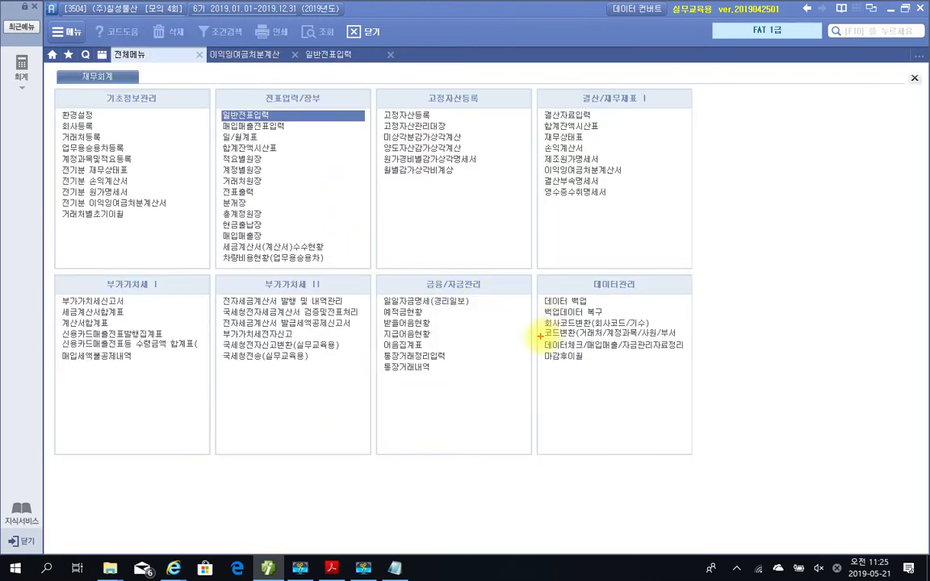
mouse_move(539, 335)
left_mouse_down()
mouse_move(602, 352)
mouse_move(705, 354)
left_mouse_up()
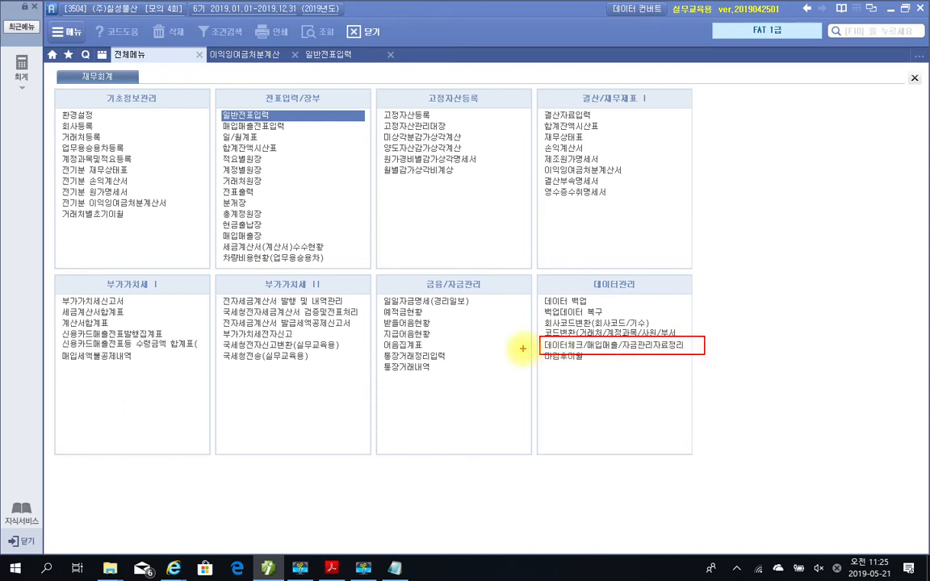
left_click_drag(523, 355, 592, 369)
key("Escape")
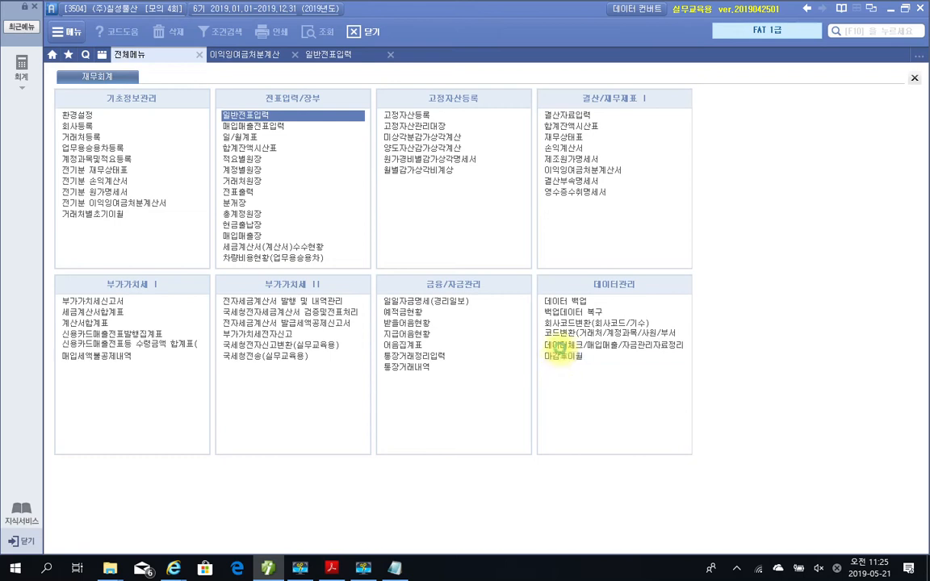
left_click(559, 345)
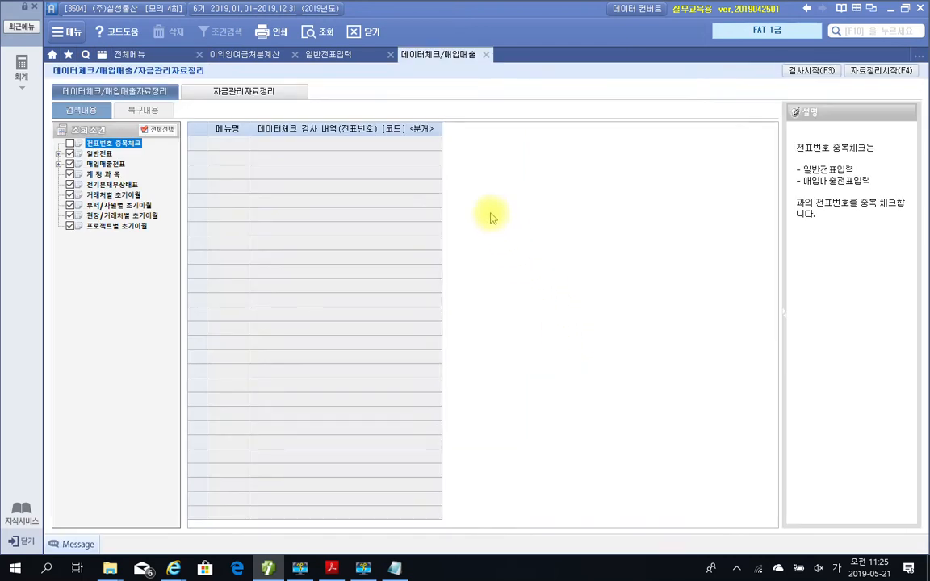
left_click(811, 73)
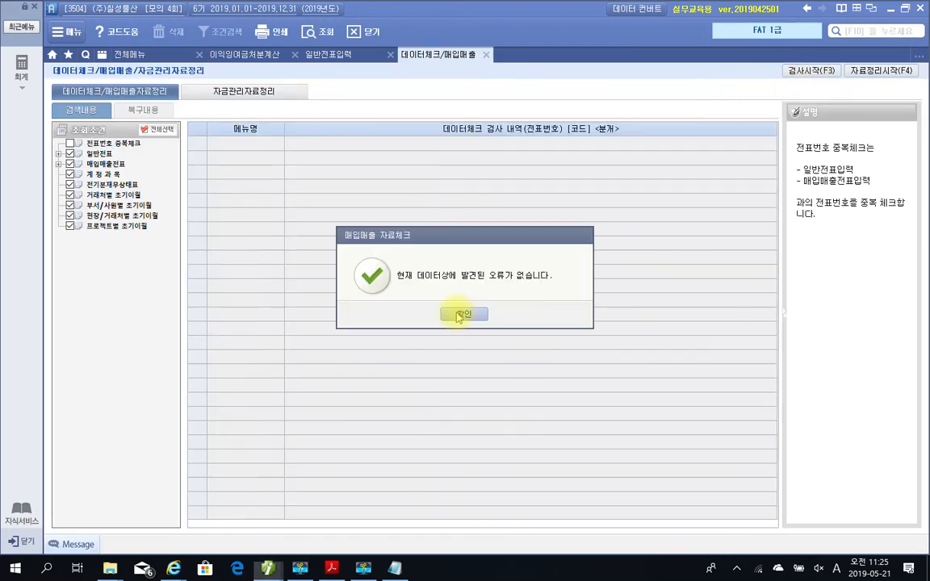
left_click(461, 315)
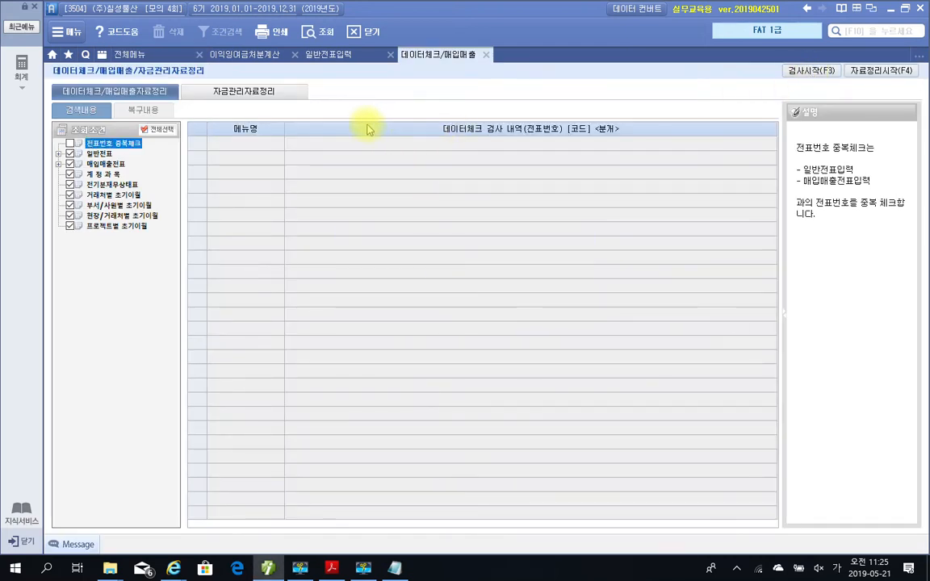
left_click(484, 55)
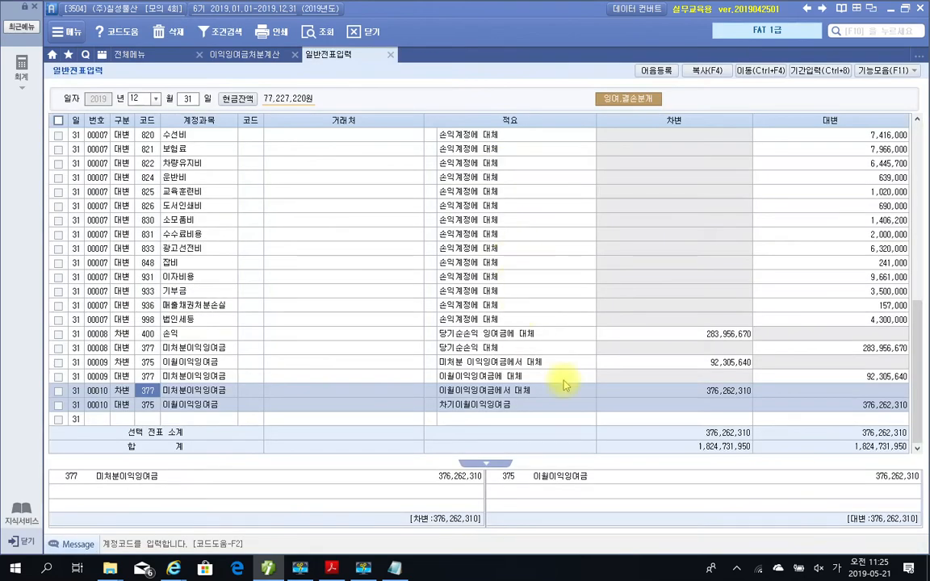
Close the 이익잉여금처분계산서 and 일반전표입력 screens and execute the 2019 closing in 마감후이월.
left_click(291, 57)
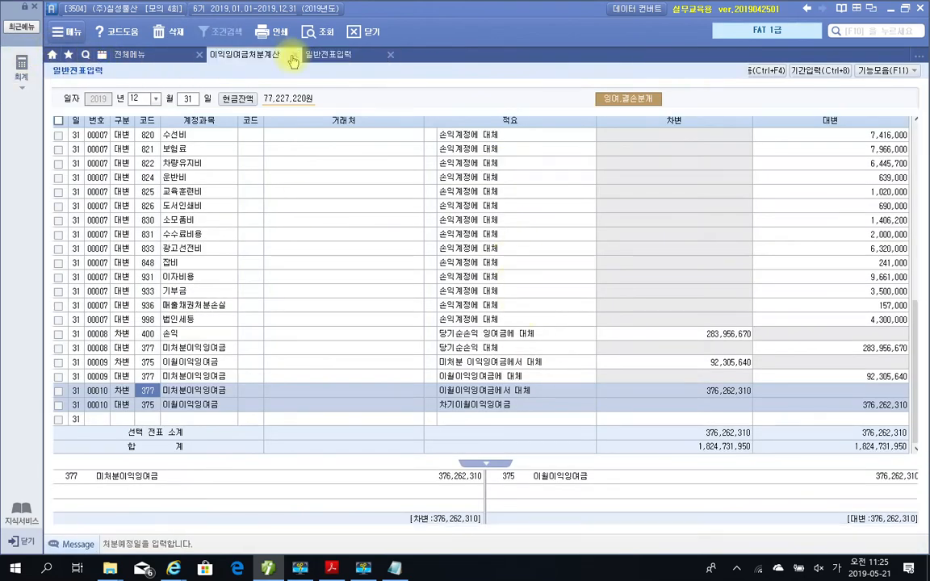
left_click(293, 56)
left_click(295, 56)
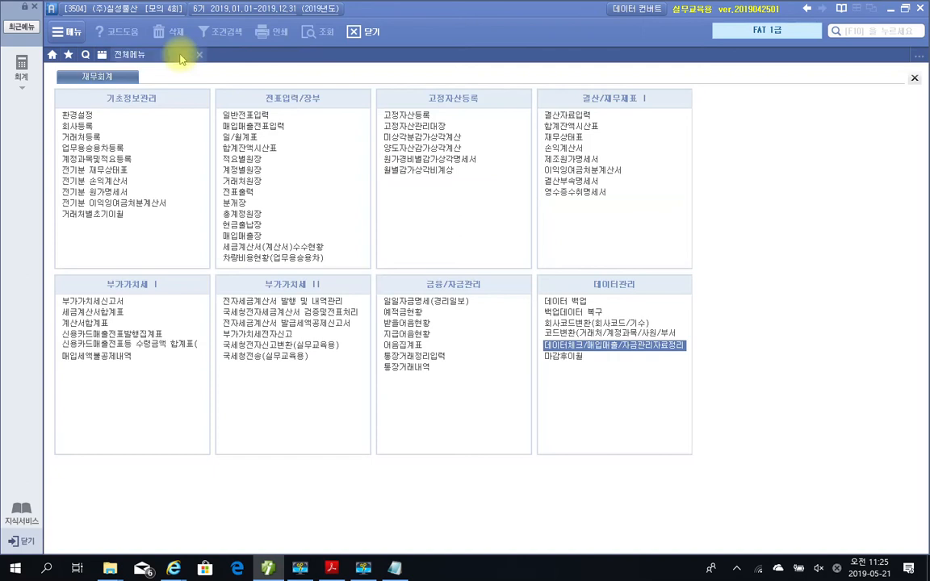
left_click(561, 359)
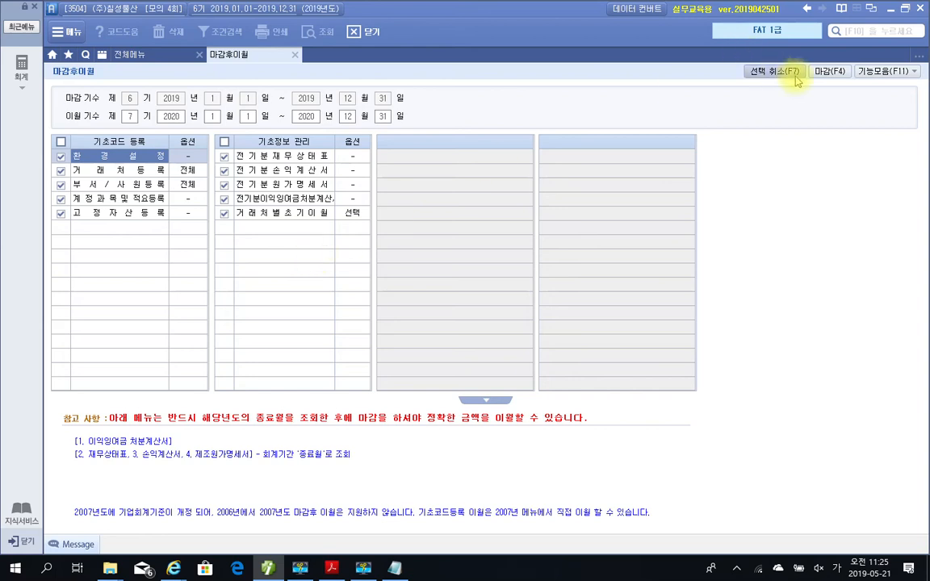
left_click(828, 71)
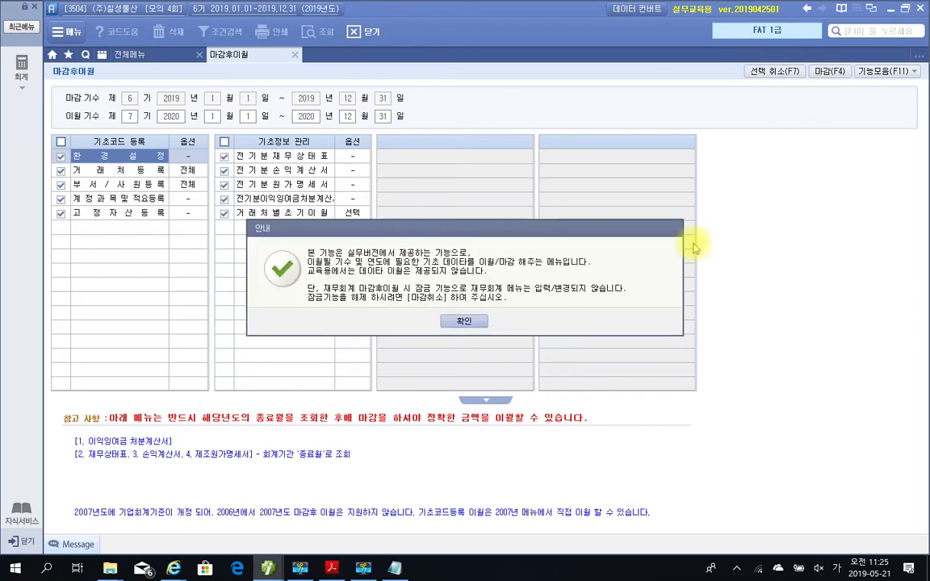
left_click(462, 321)
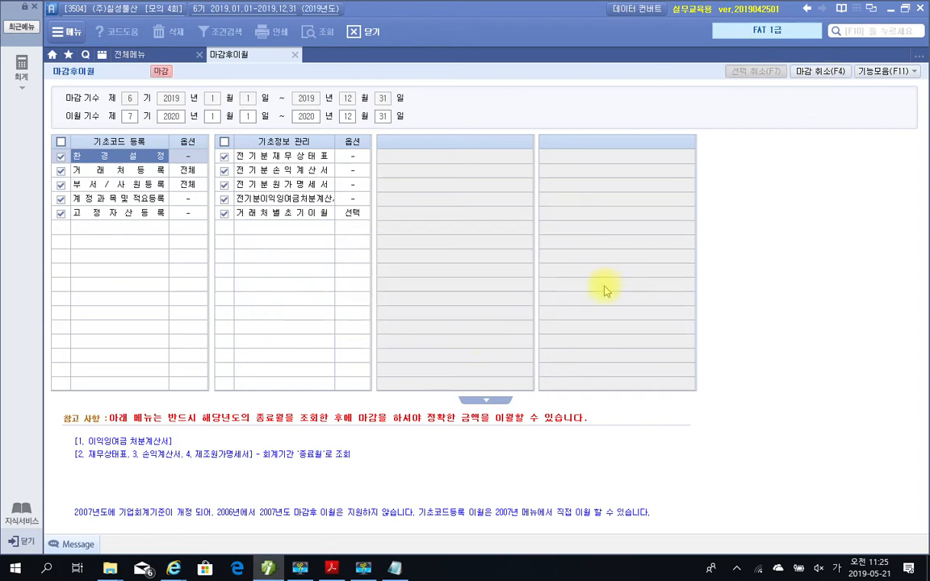
Open 전기분 재무상태표 for 2018 and examine the 이월이익잉여금 row under account code 375.
left_click(133, 54)
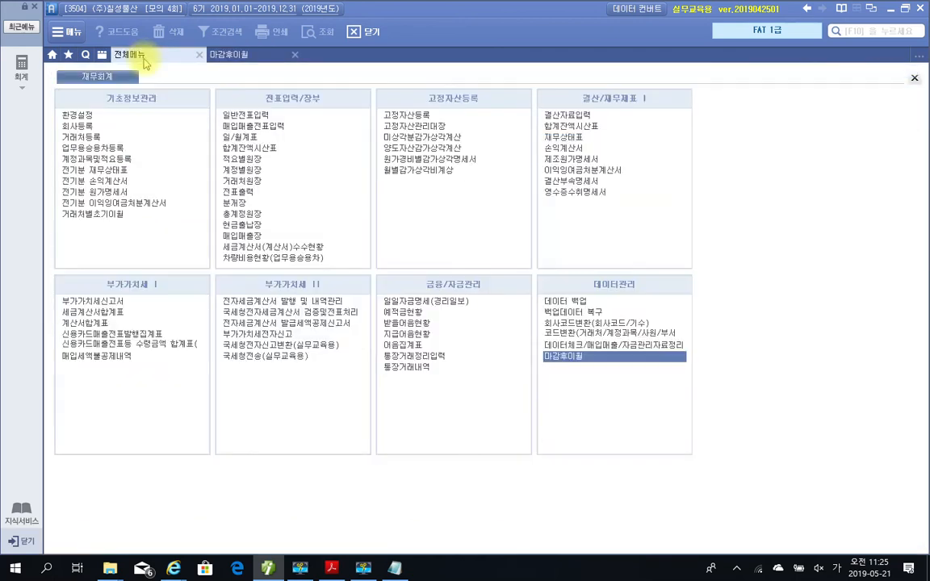
left_click(93, 171)
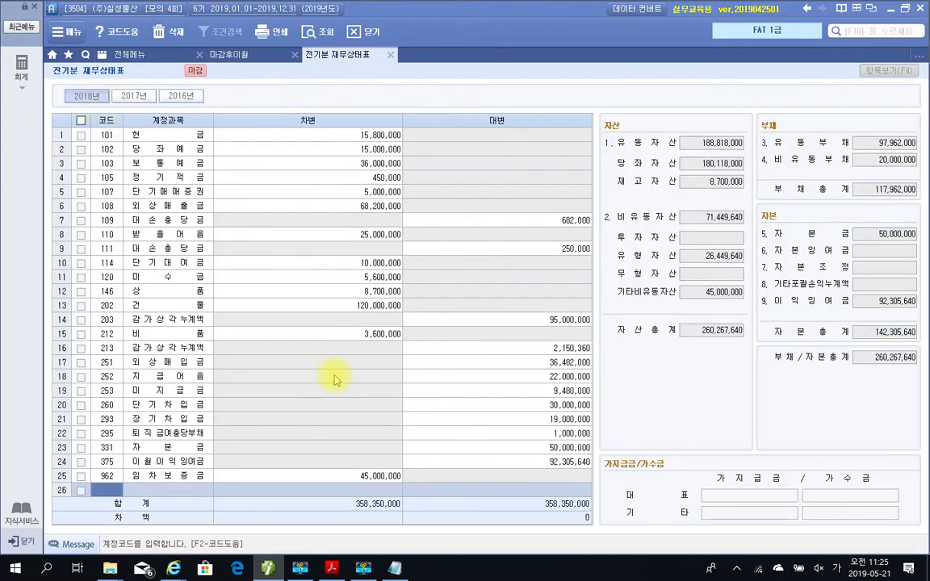
left_click(182, 461)
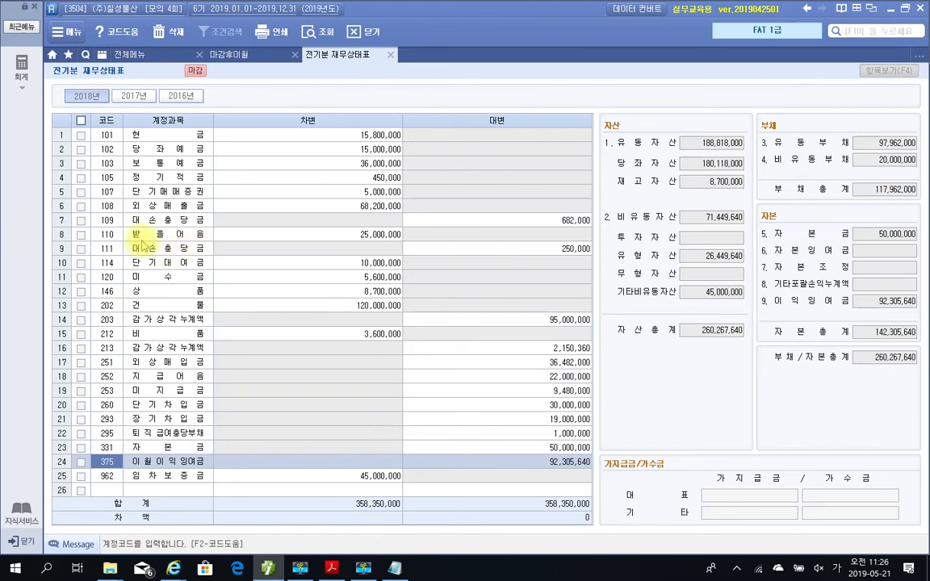
Query the 재무상태표 by account for December 2019 and bring up its equity section.
left_click(161, 53)
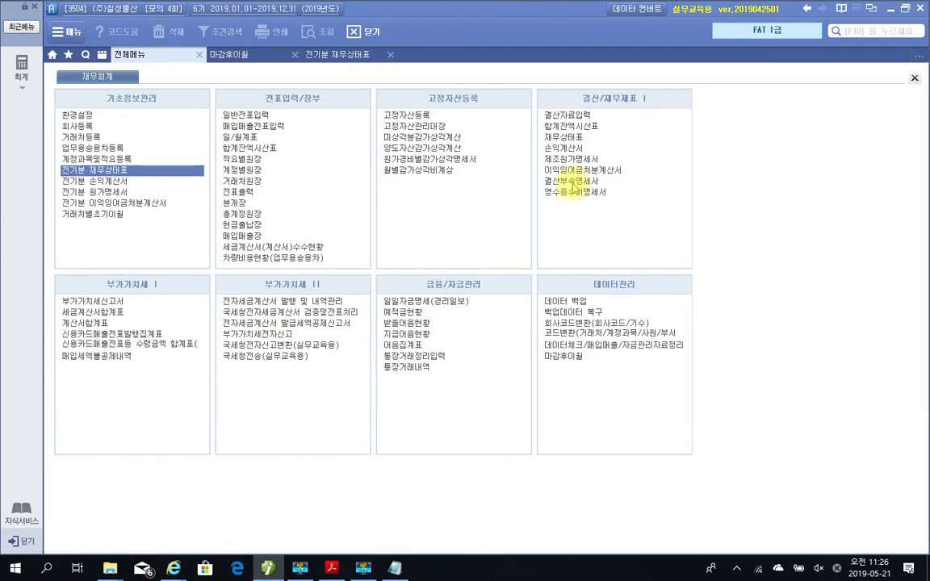
left_click(569, 138)
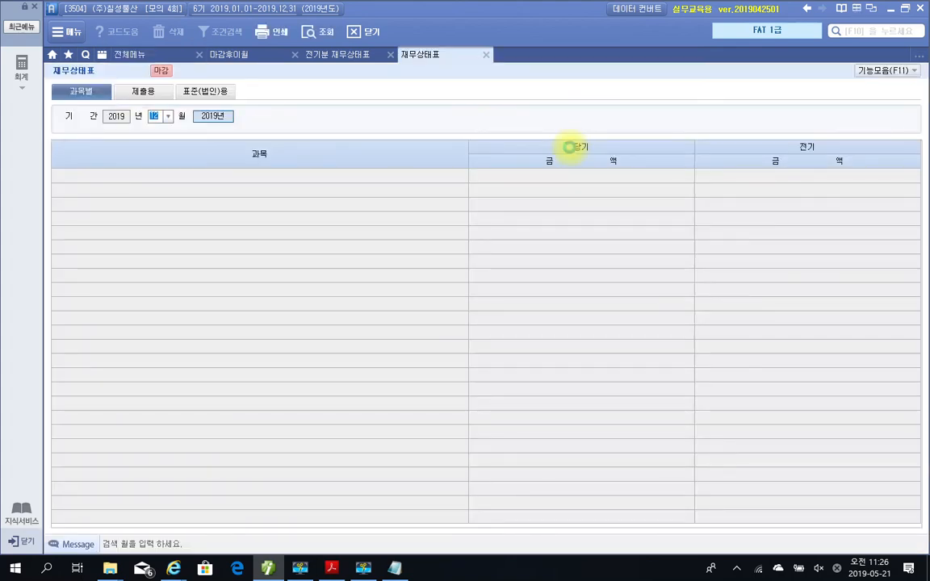
key("Return")
scroll(339, 404, "down", 1)
scroll(315, 432, "down", 10)
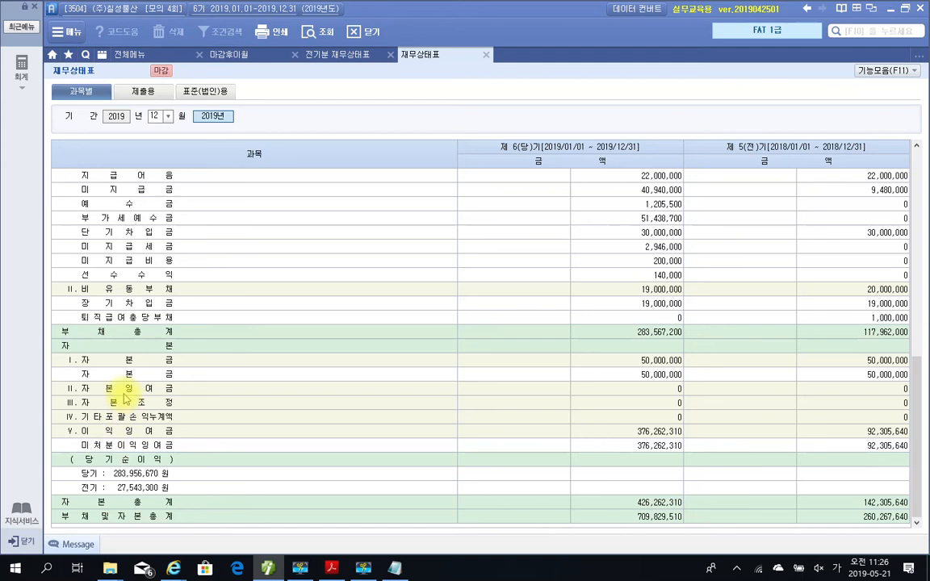
Review the equity items from 자본금 through 이익잉여금 and check the current-period 미처분이익잉여금 amount.
left_click(125, 460)
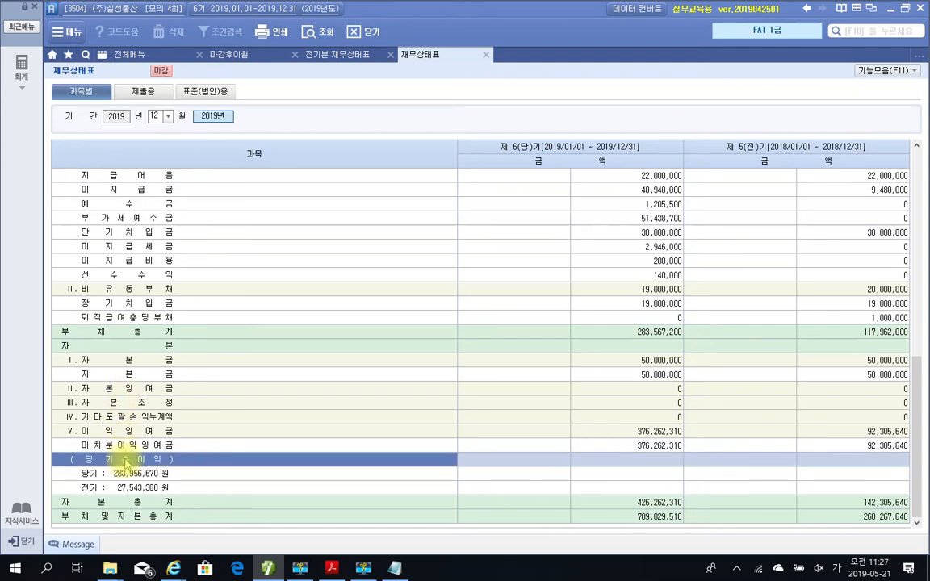
left_click(120, 346)
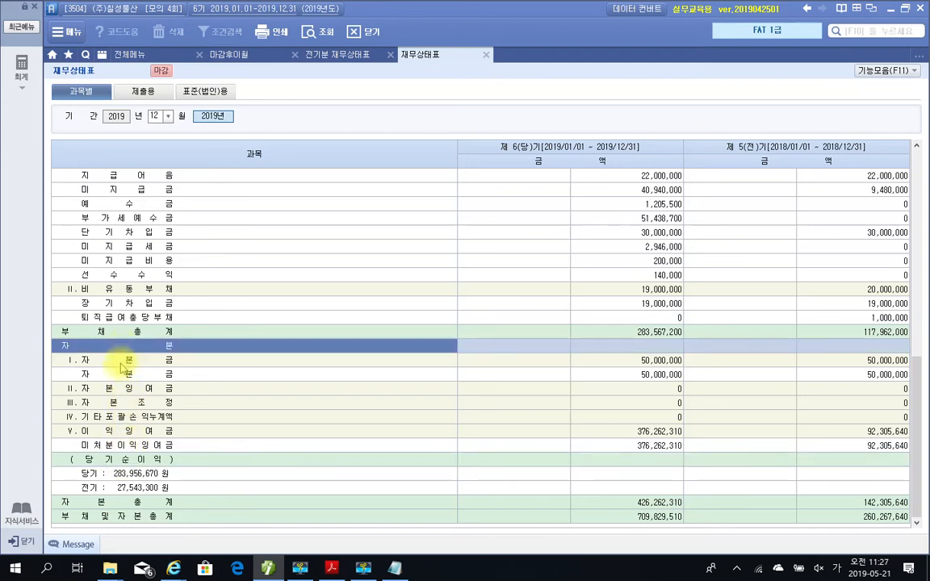
left_click(120, 362)
left_click(121, 392)
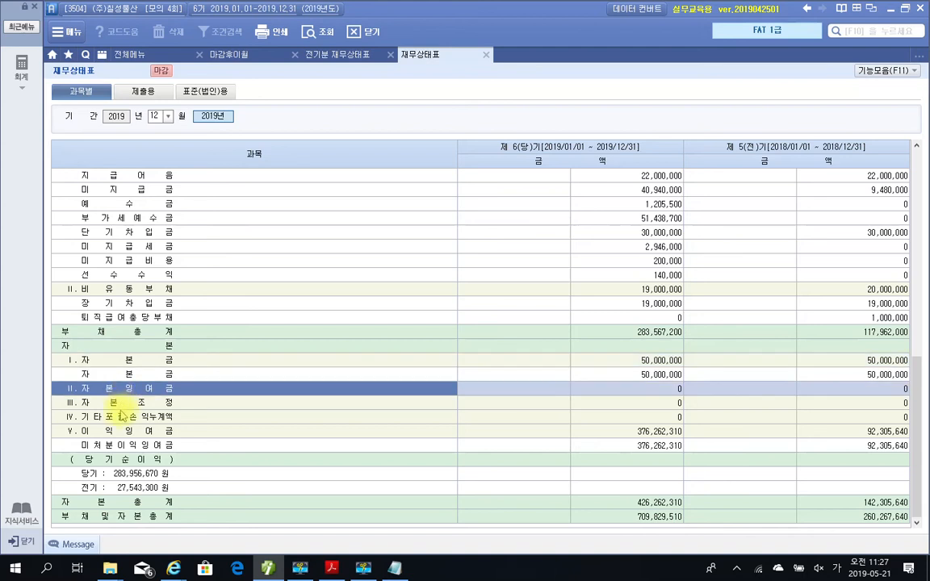
left_click(120, 403)
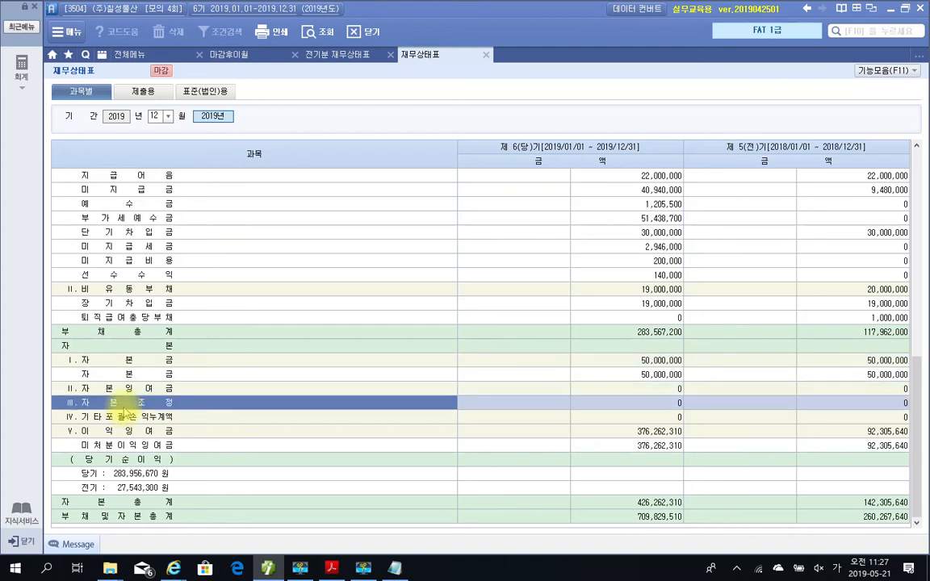
left_click(121, 414)
left_click(124, 433)
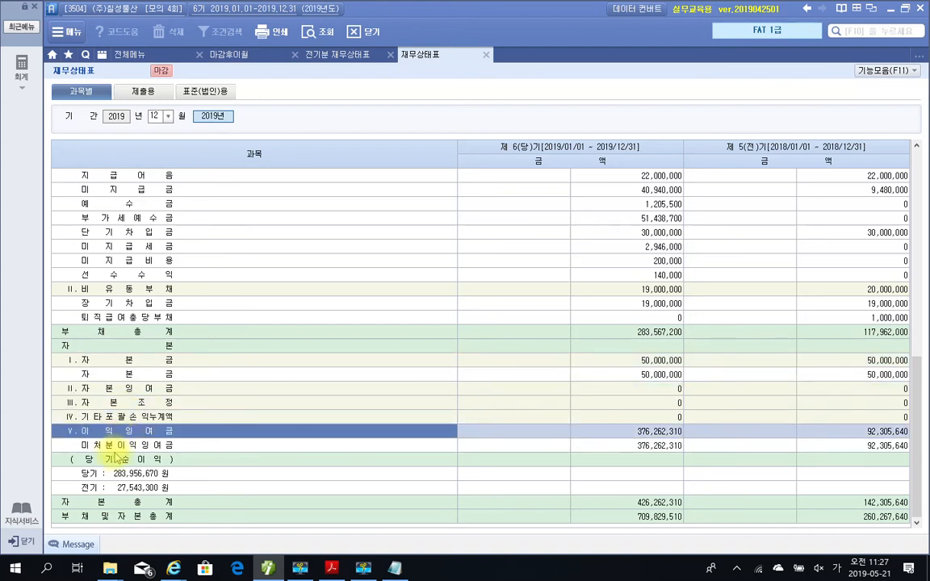
mouse_move(77, 440)
left_mouse_down()
mouse_move(747, 490)
mouse_move(912, 452)
mouse_move(702, 453)
left_mouse_up()
left_click_drag(604, 446, 622, 441)
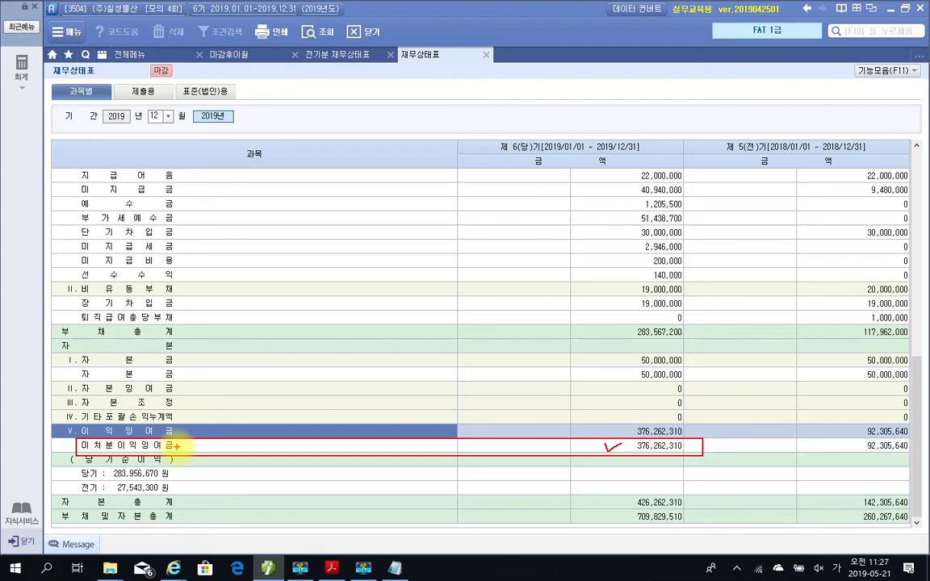
key("Escape")
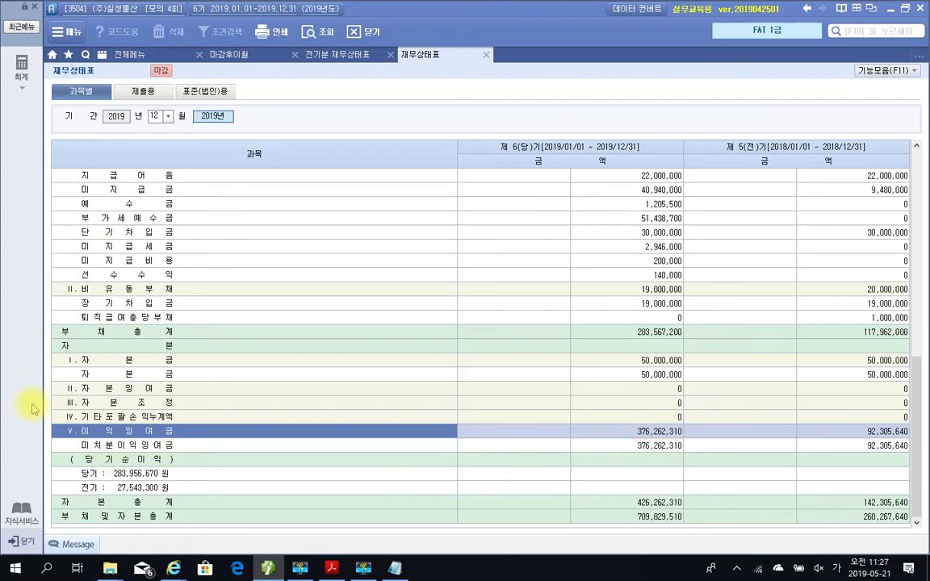
Open 일반전표입력 and query the vouchers dated December 31, 2019.
left_click(242, 54)
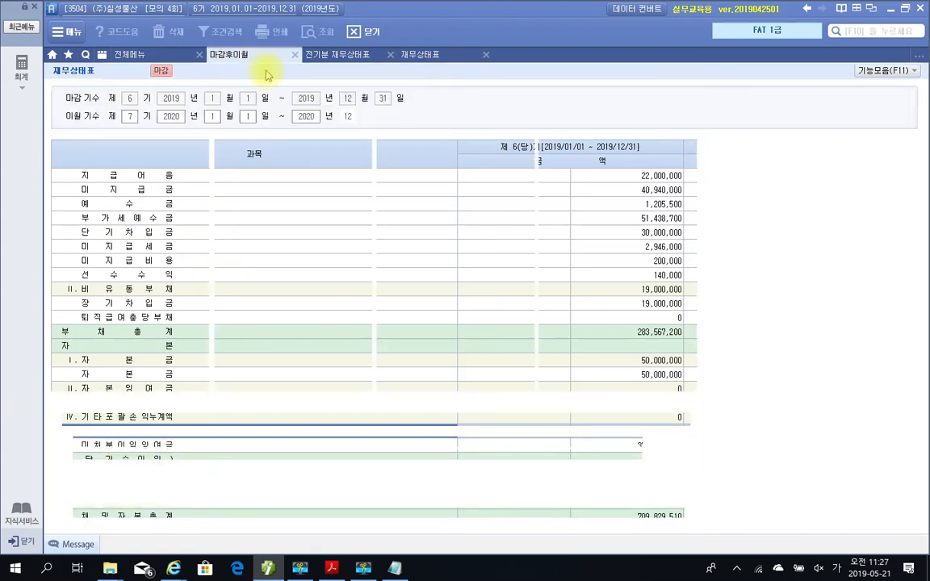
left_click(162, 54)
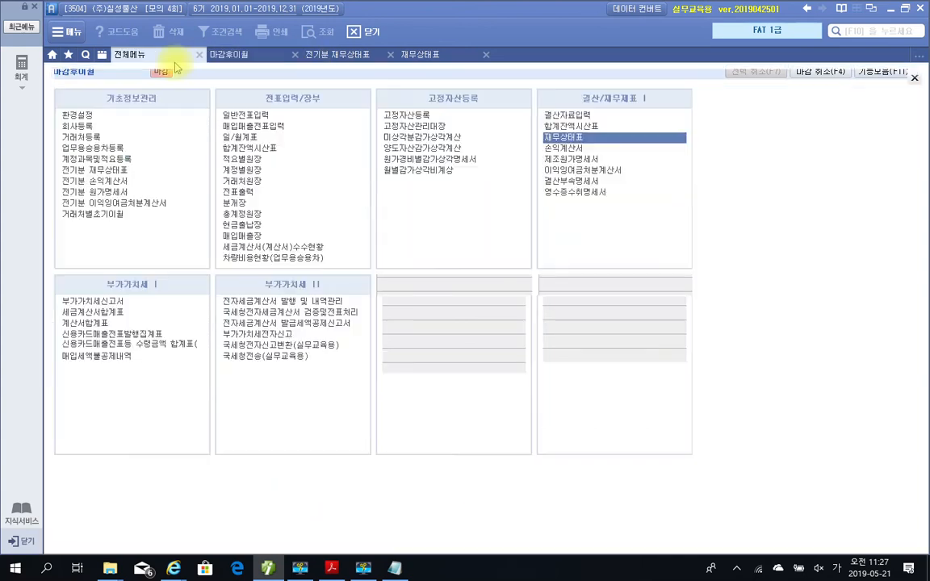
left_click(270, 118)
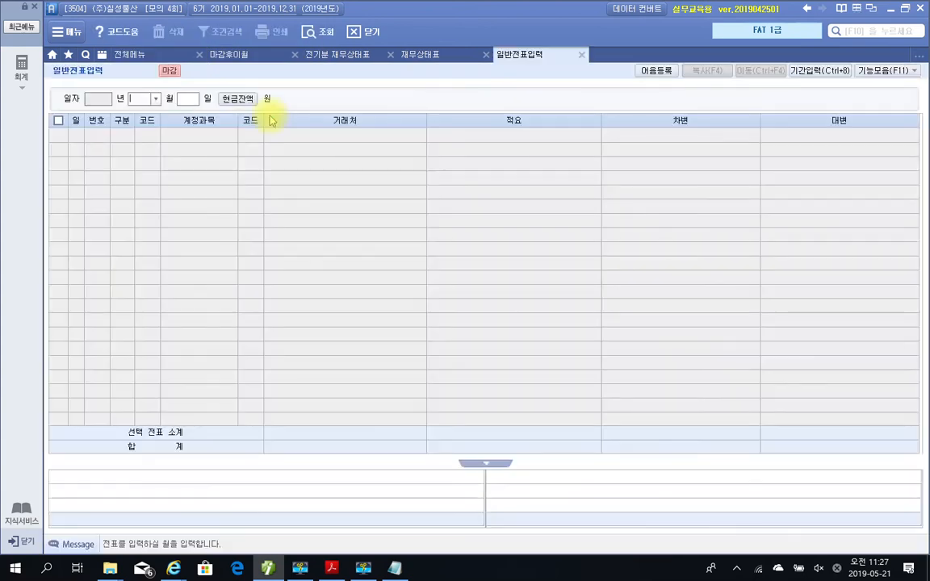
type("12")
key("Return")
type("31")
key("Return")
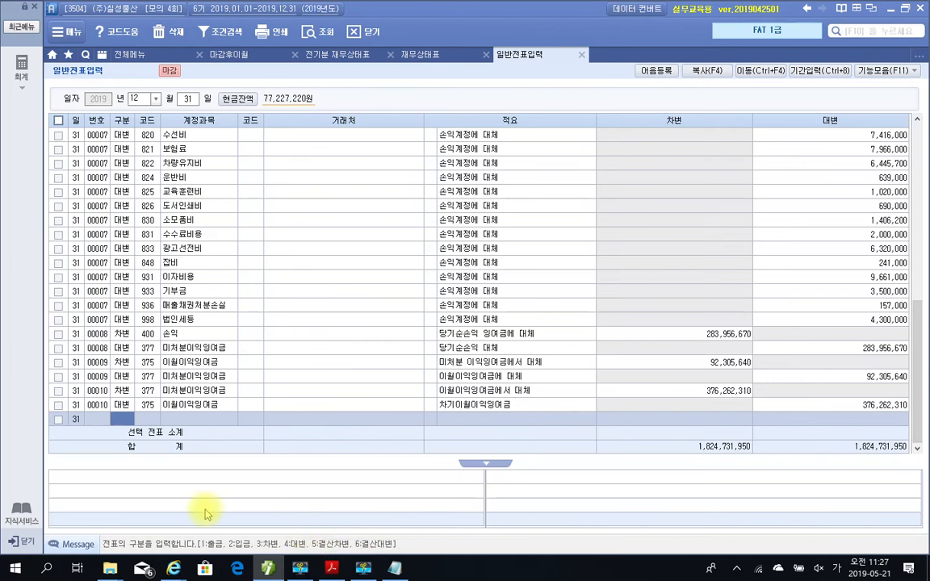
Examine closing voucher 00010, comparing its 미처분이익잉여금 debit line with its 이월이익잉여금 credit line.
mouse_move(48, 385)
left_mouse_down()
mouse_move(244, 410)
mouse_move(917, 419)
left_mouse_up()
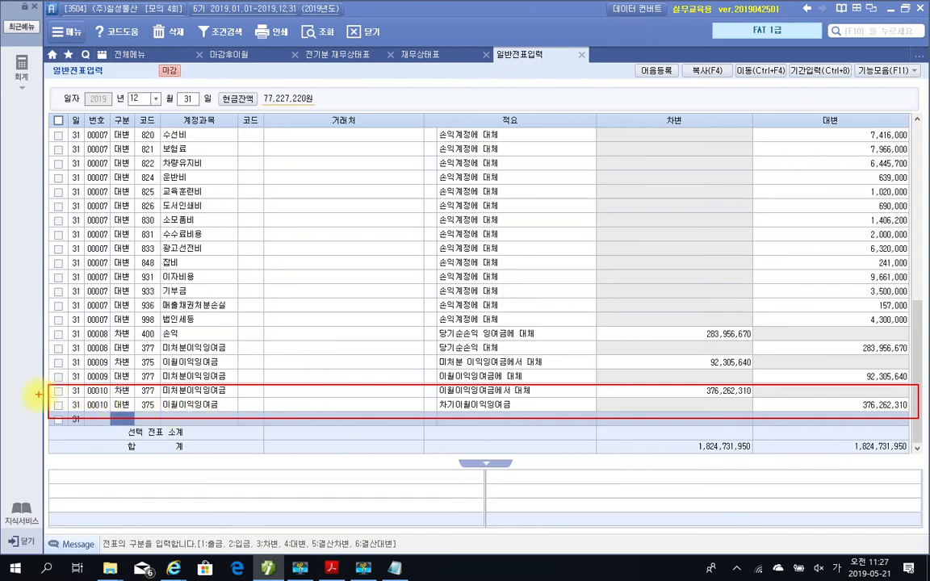
mouse_move(29, 403)
left_mouse_down()
mouse_move(24, 410)
mouse_move(33, 392)
left_mouse_up()
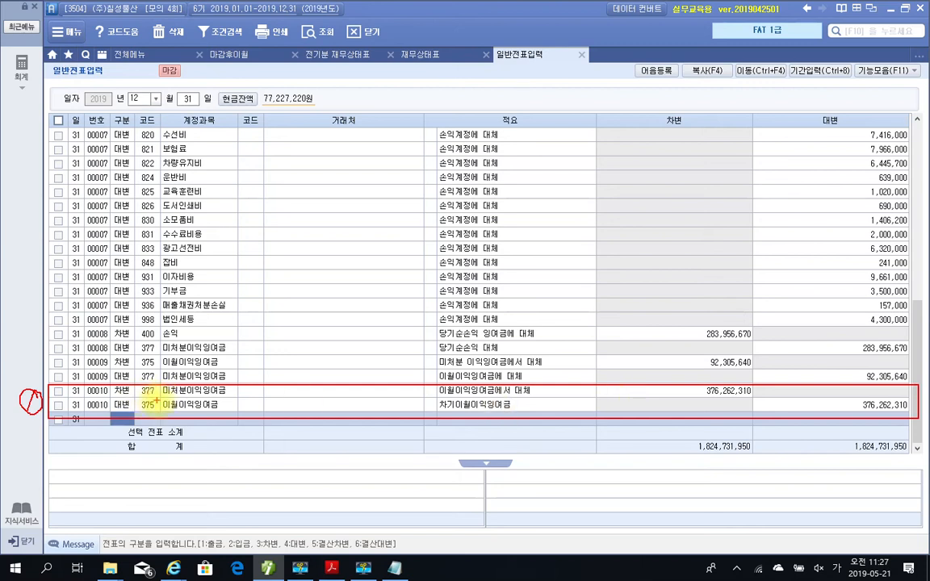
left_click_drag(158, 396, 220, 397)
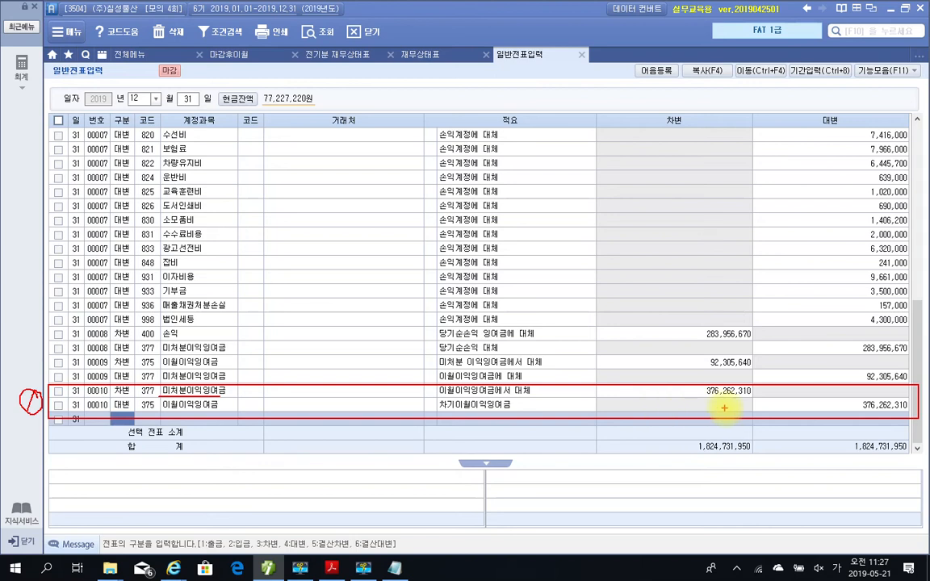
left_click_drag(163, 412, 228, 411)
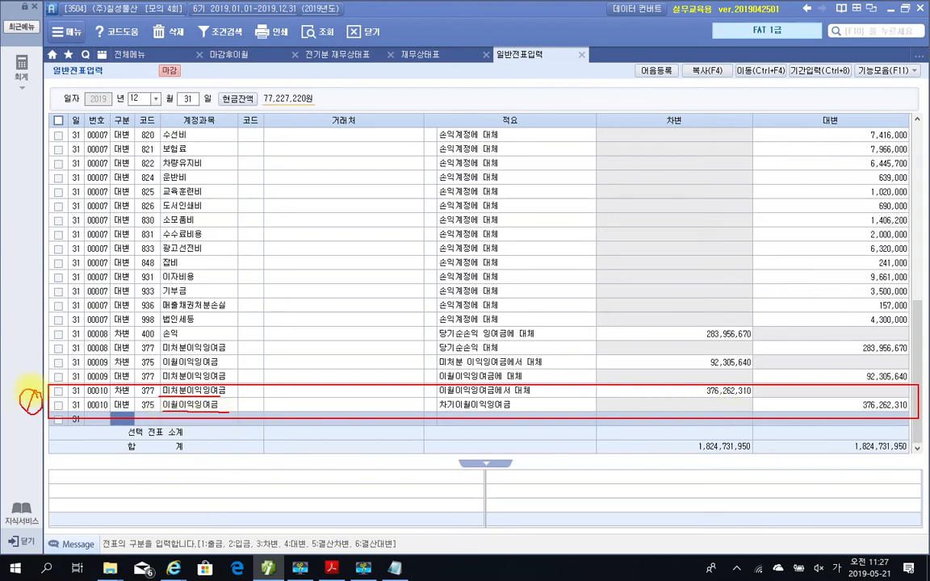
mouse_move(22, 397)
left_mouse_down()
mouse_move(59, 397)
mouse_move(25, 390)
mouse_move(46, 419)
left_mouse_up()
key("Escape")
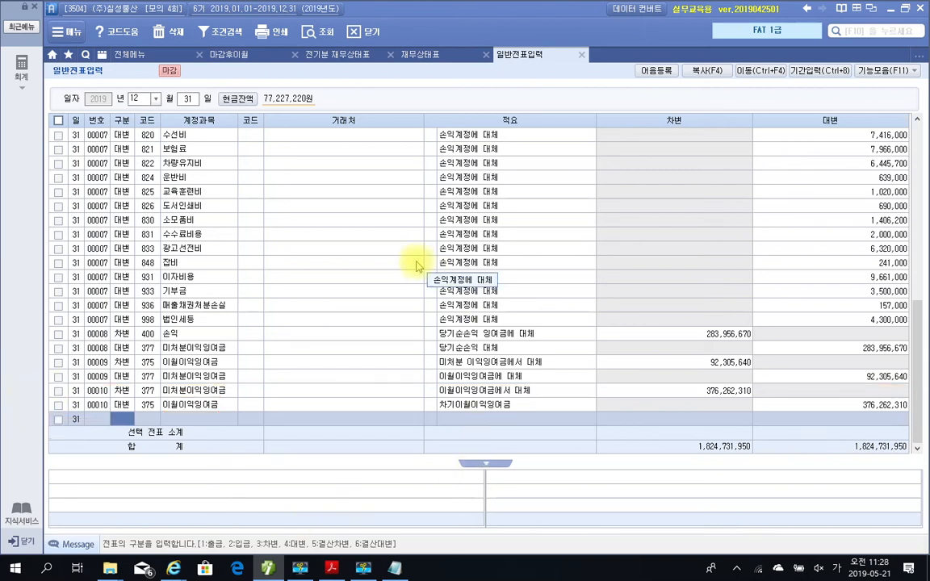
Close the 재무상태표, 일반전표입력, 전기분 재무상태표 and 마감후이월 screens, leaving only 전체메뉴 open.
left_click(426, 55)
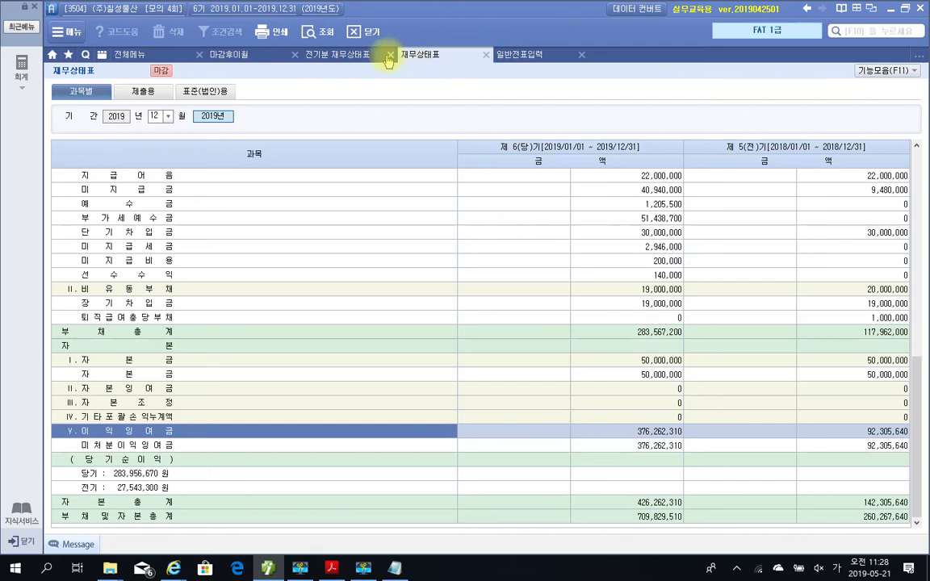
left_click(486, 56)
left_click(487, 58)
left_click(390, 55)
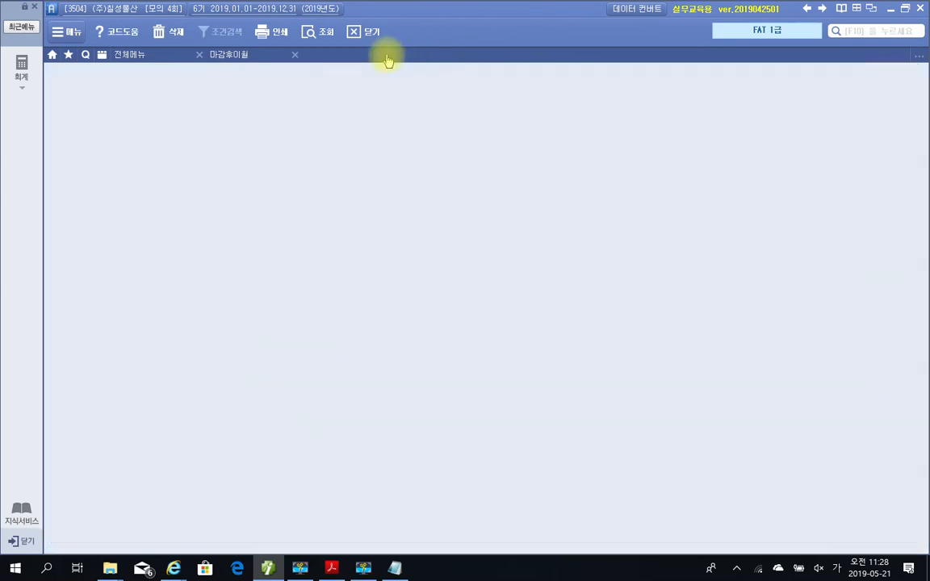
left_click(295, 57)
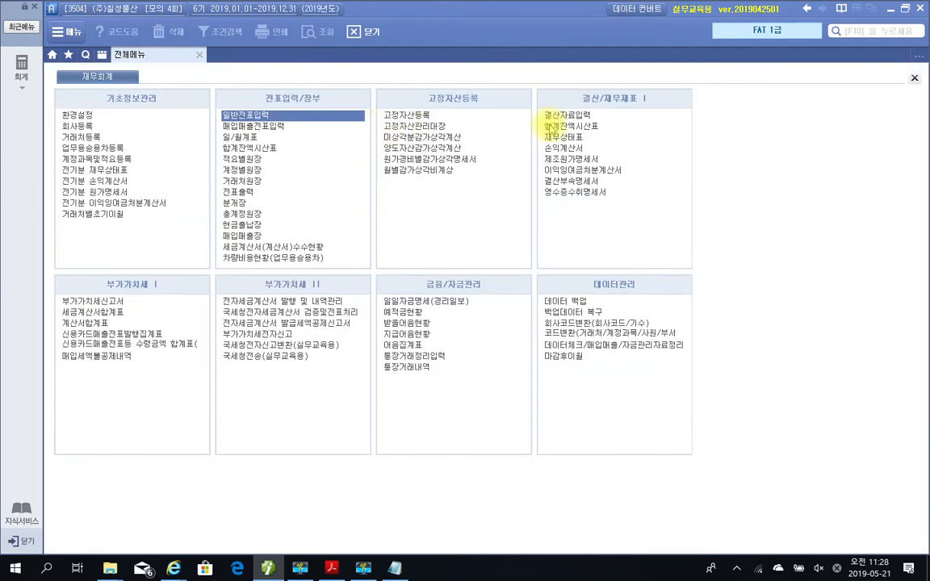
Query the 합계잔액시산표 by account as of December 31, 2019 and look through its liability, equity and profit-and-loss sections.
left_click(551, 127)
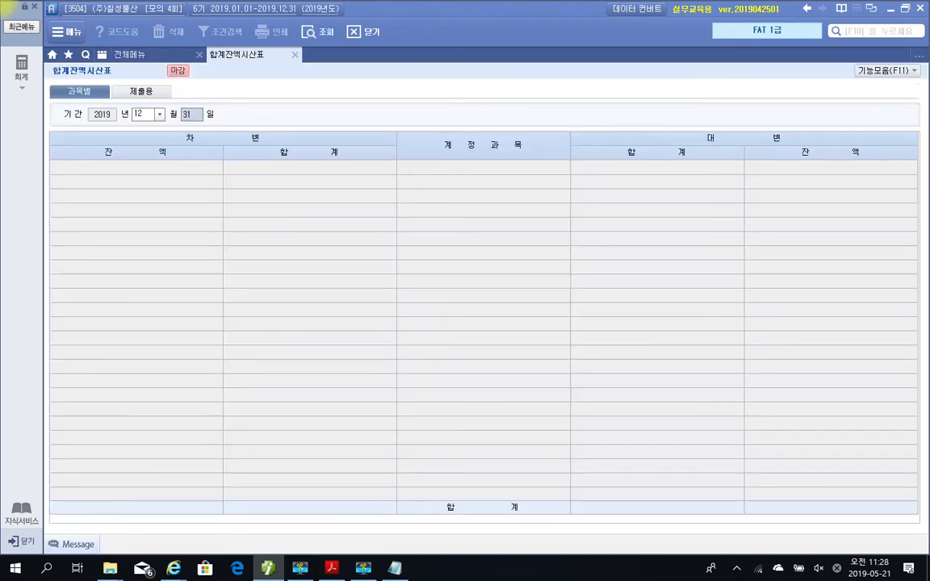
key("Return")
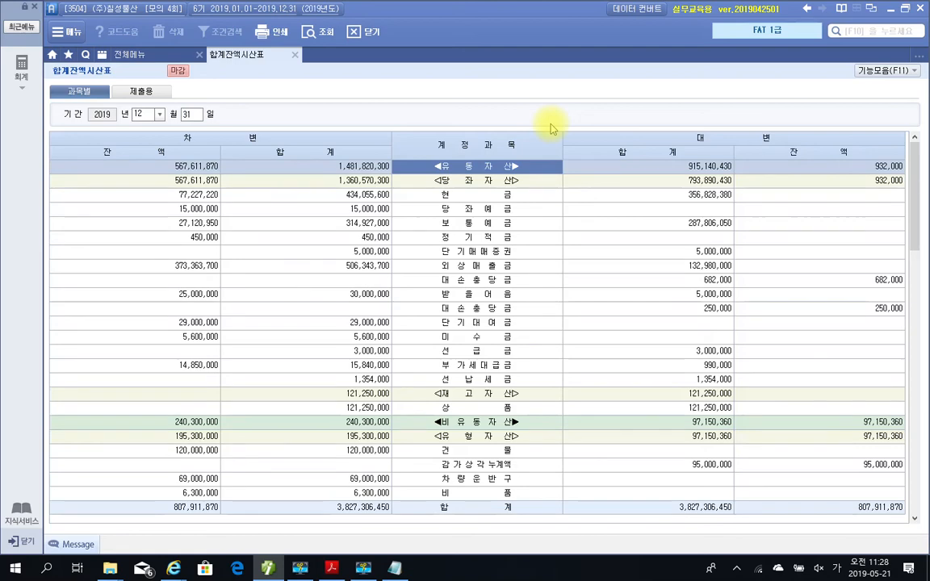
scroll(506, 232, "down", 10)
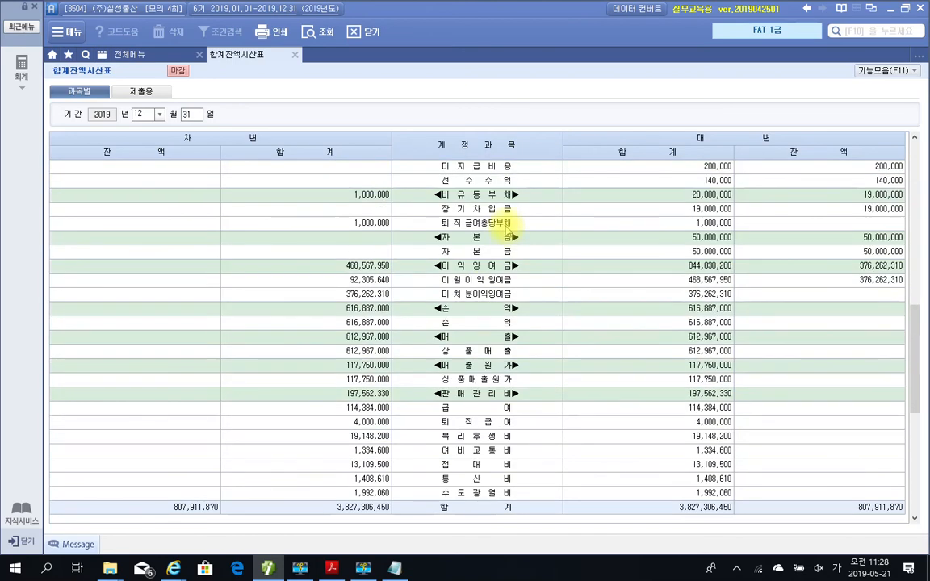
scroll(508, 234, "up", 3)
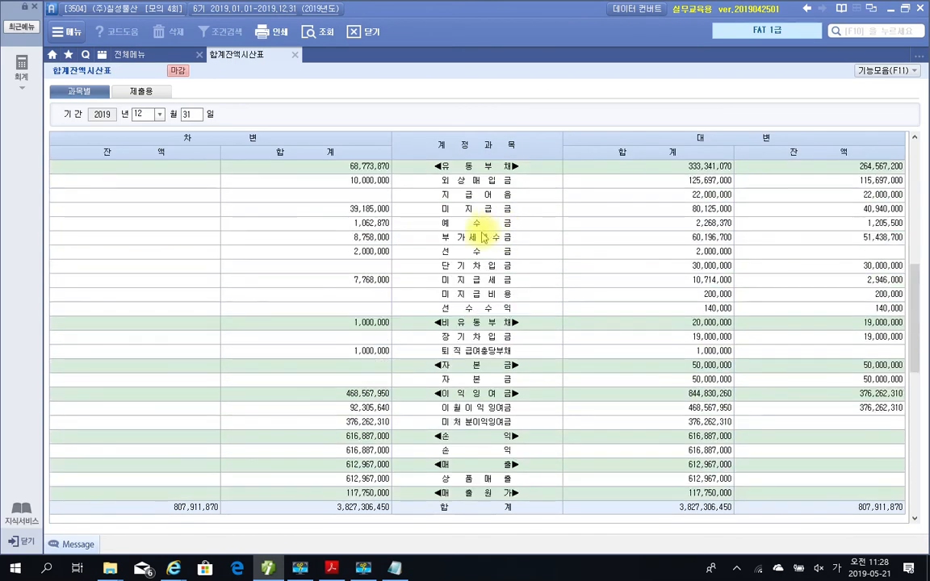
scroll(486, 253, "down", 6)
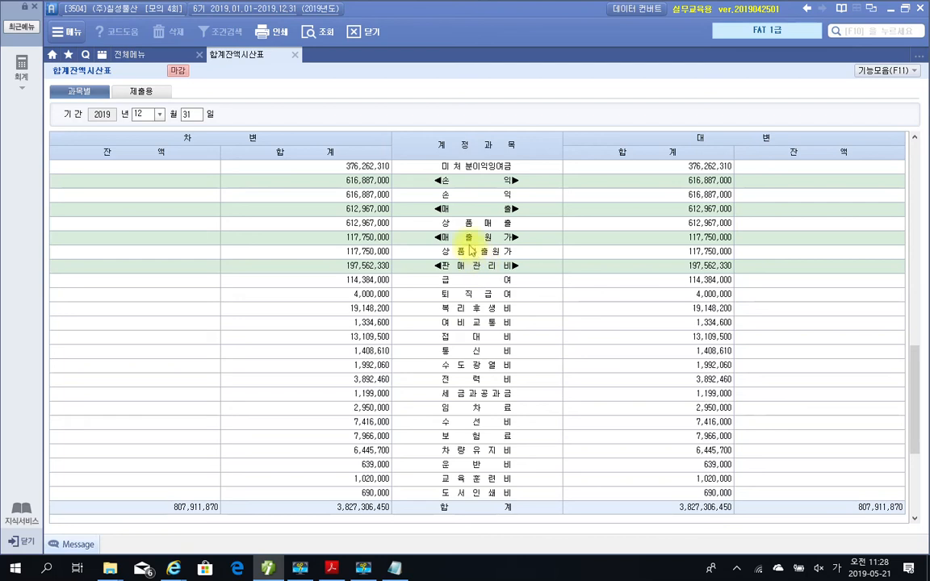
Check the debit and credit balance columns for 상품매출, 상품매출원가 and the 판매관리비 expense accounts.
left_click(469, 237)
left_click(471, 208)
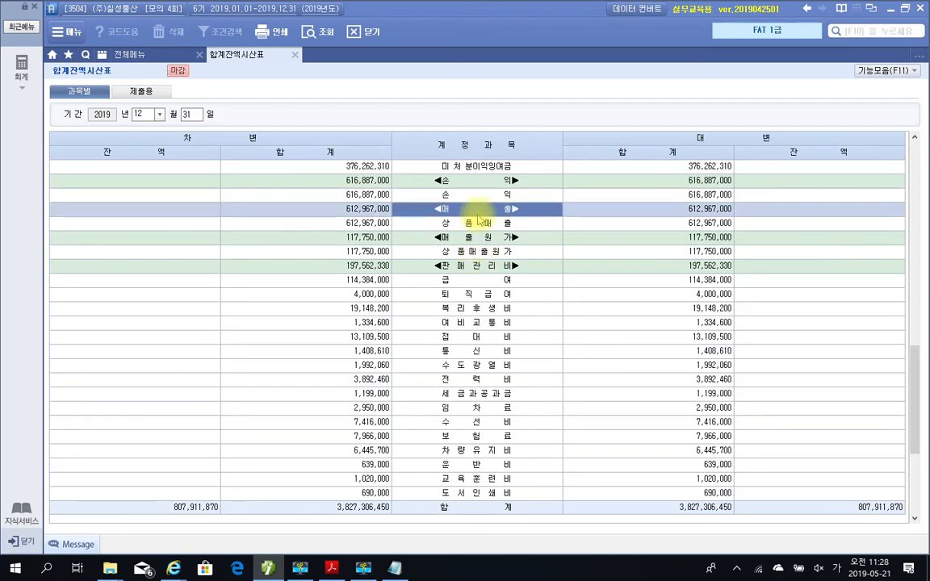
left_click(481, 222)
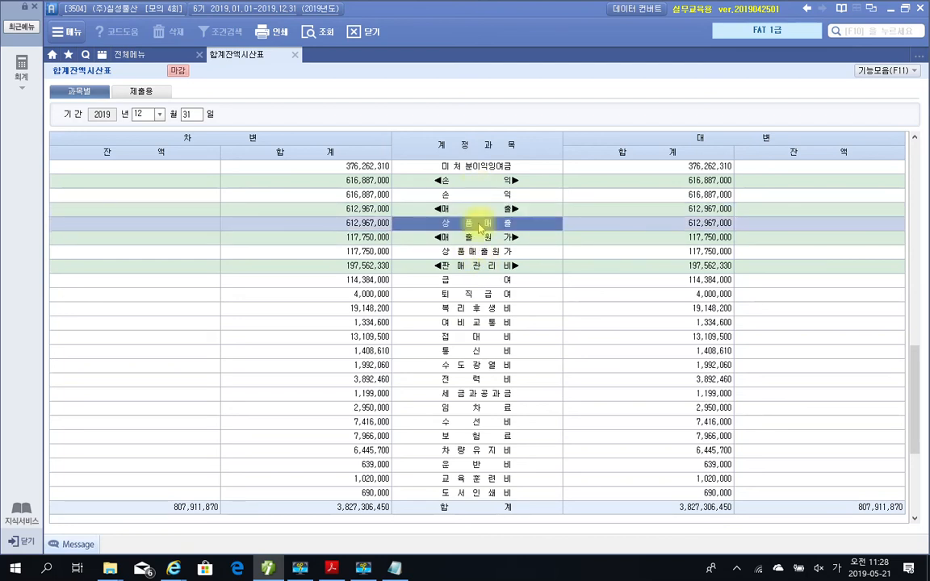
left_click_drag(756, 218, 899, 235)
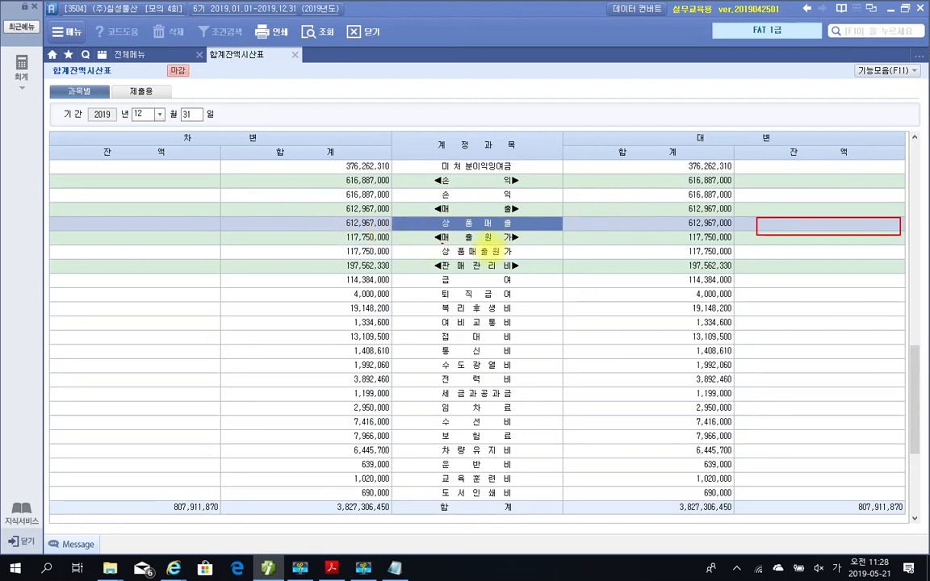
mouse_move(430, 244)
left_mouse_down()
mouse_move(499, 264)
mouse_move(549, 264)
left_mouse_up()
left_click_drag(833, 252, 845, 256)
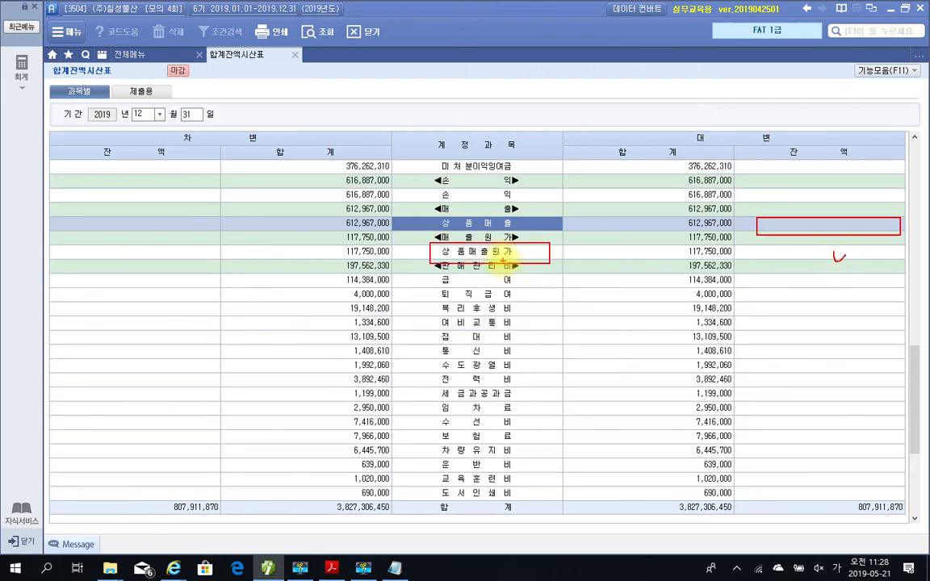
mouse_move(433, 275)
left_mouse_down()
mouse_move(472, 460)
mouse_move(520, 500)
left_mouse_up()
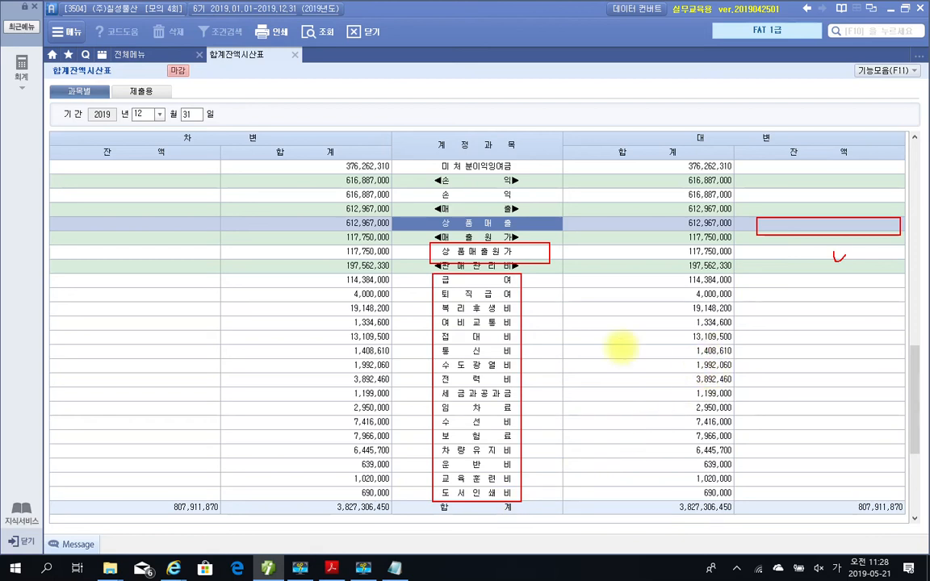
mouse_move(87, 283)
left_mouse_down()
mouse_move(66, 438)
mouse_move(156, 316)
mouse_move(119, 254)
left_mouse_up()
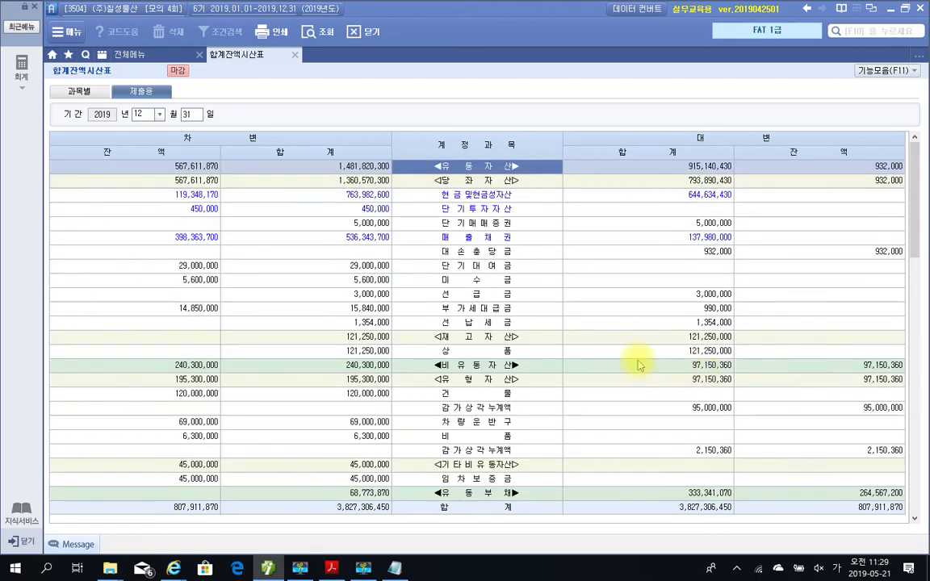
Review the 제출용 version of the trial balance from the liabilities down to 법인세등, returning to the equity section.
scroll(504, 353, "down", 16)
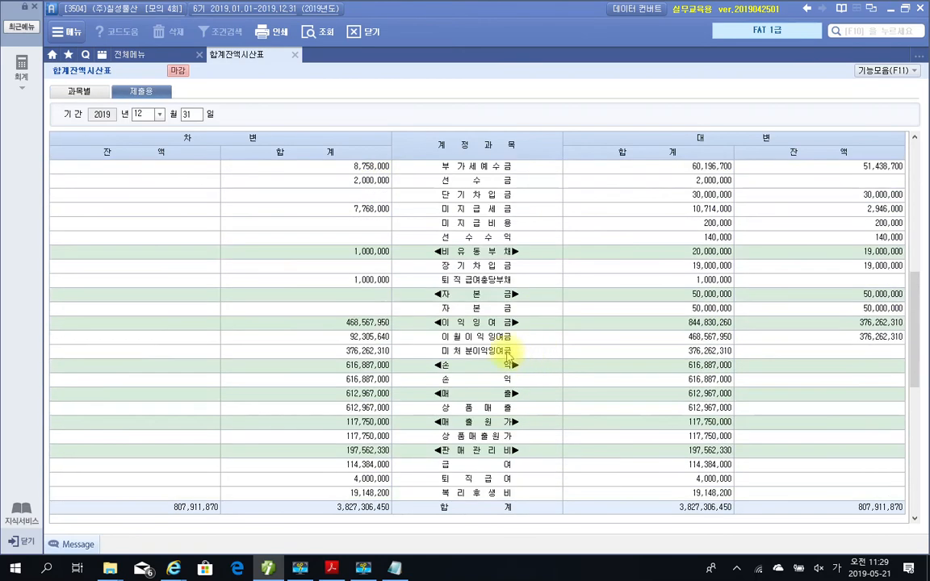
scroll(489, 388, "up", 6)
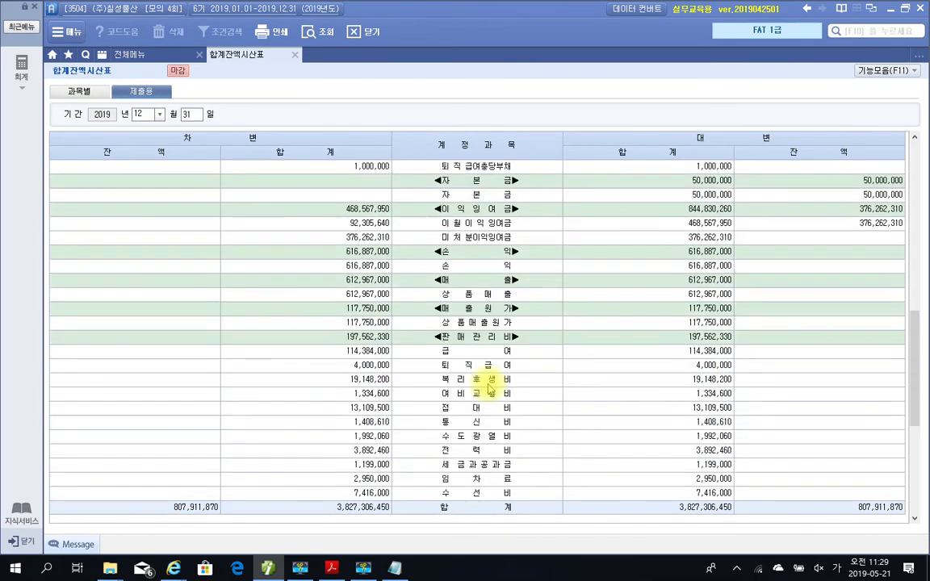
scroll(488, 385, "down", 6)
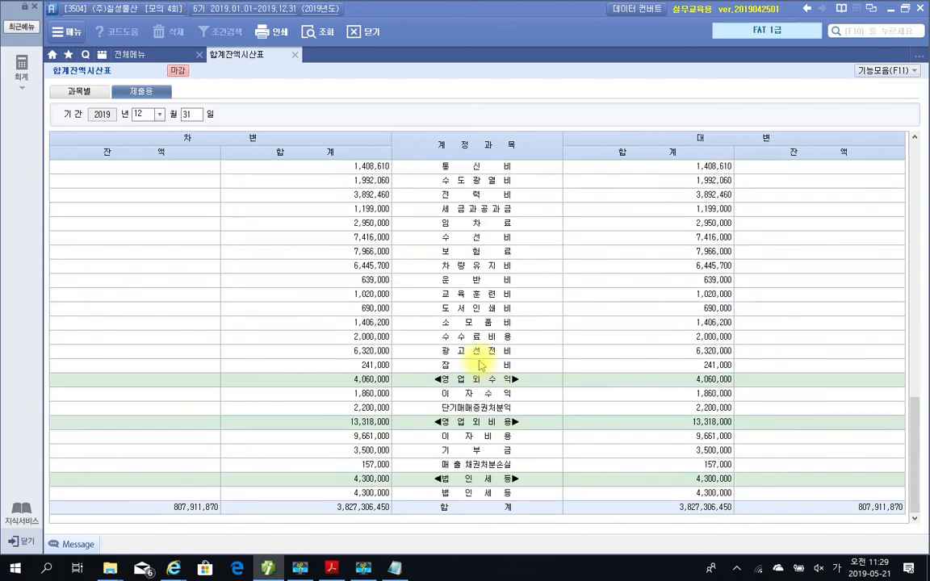
scroll(485, 476, "up", 6)
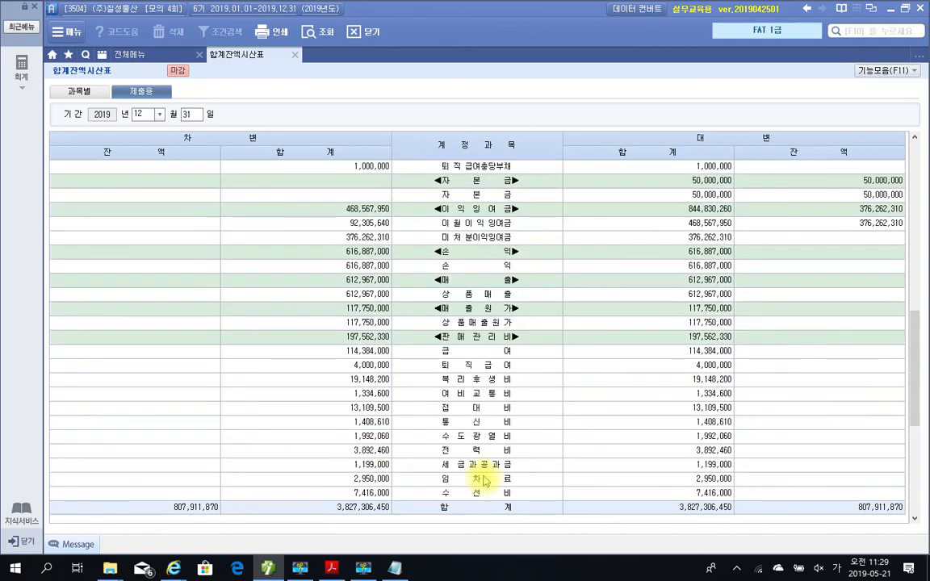
Compare the 이익잉여금, 이월이익잉여금 and 미처분이익잉여금 rows in the 제출용 trial balance.
left_click(464, 209)
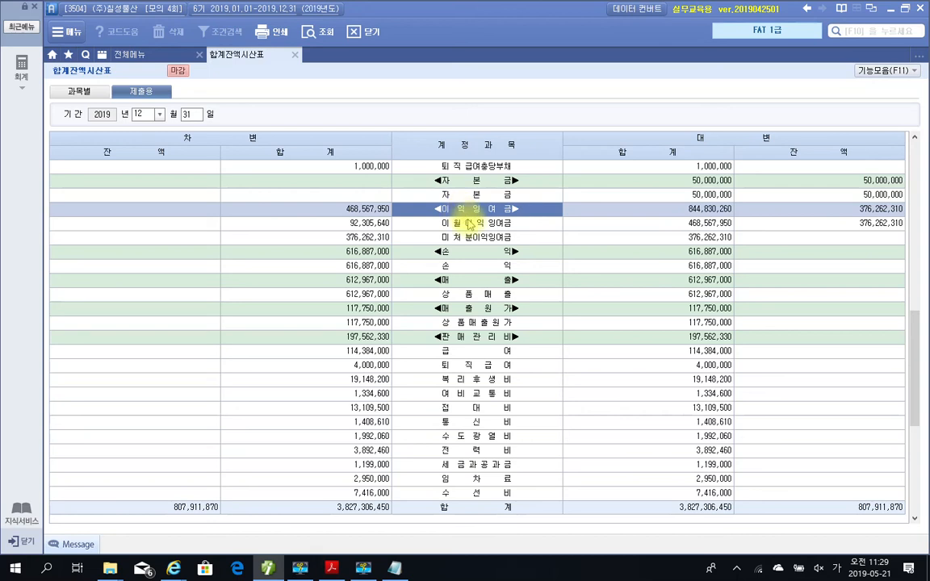
left_click(471, 225)
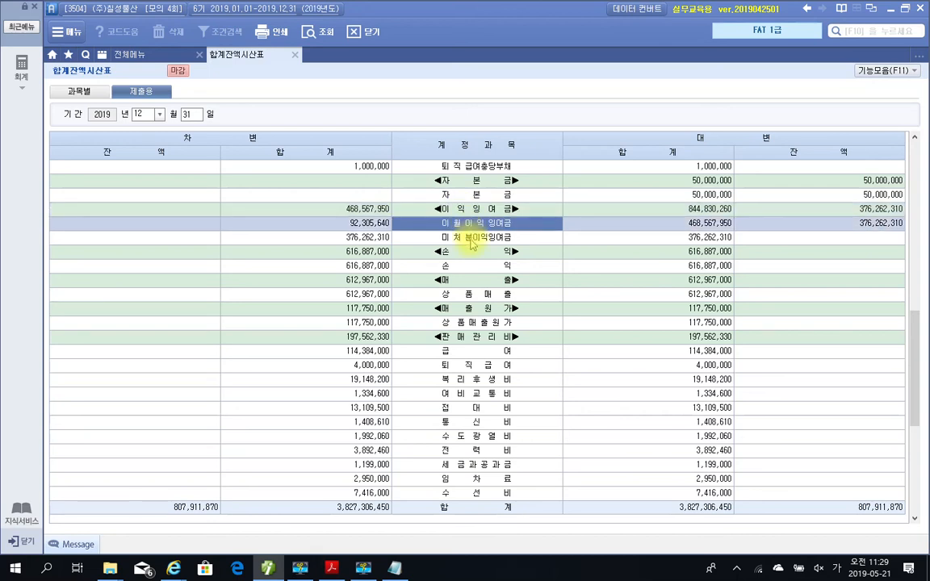
left_click(473, 241)
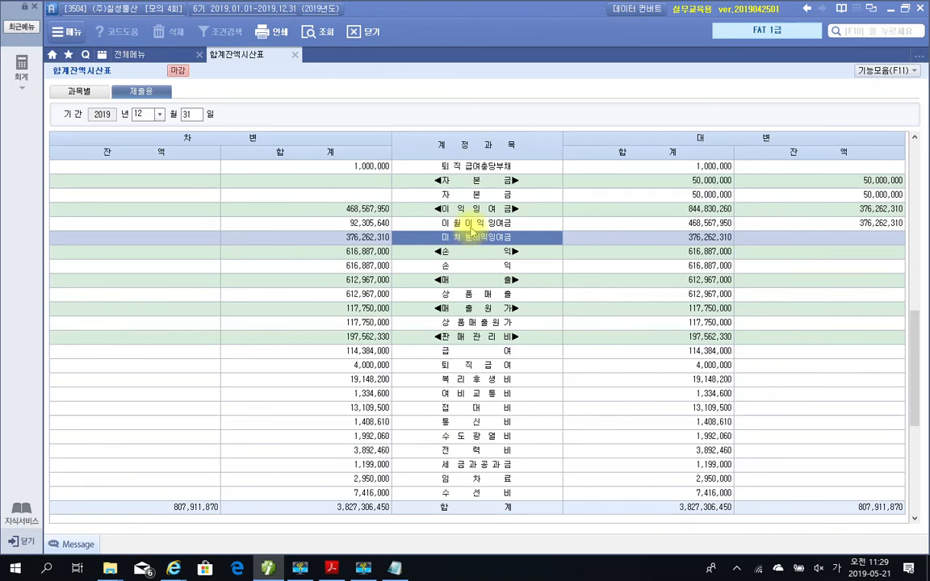
key("Up")
left_click(476, 242)
scroll(565, 338, "up", 6)
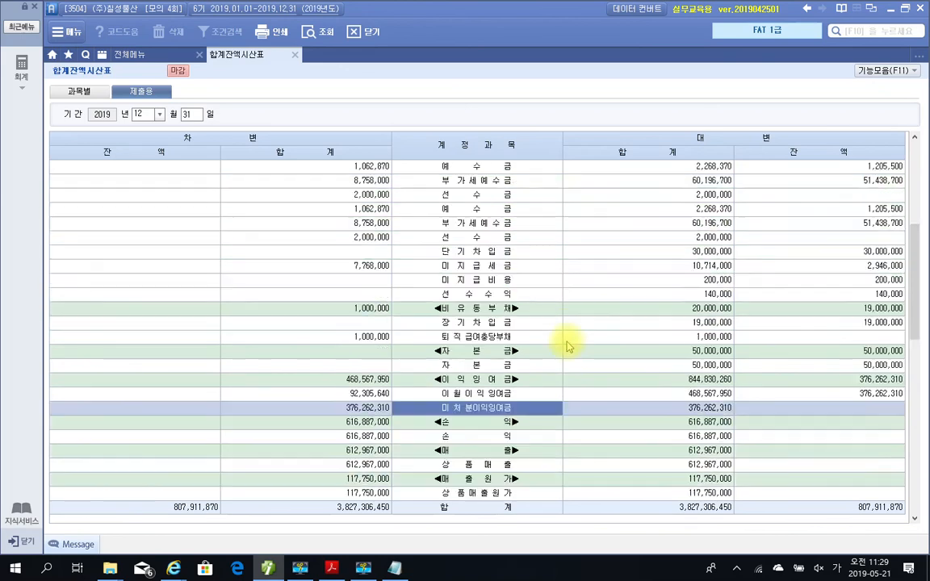
scroll(551, 504, "down", 2)
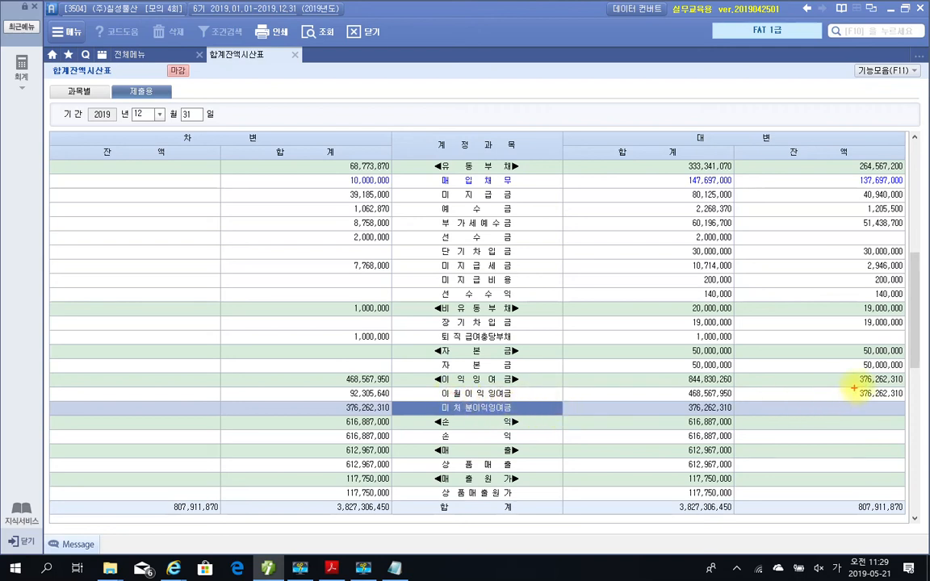
Check the credit balance of 이월이익잉여금 against that of 미처분이익잉여금.
left_click_drag(855, 386, 905, 401)
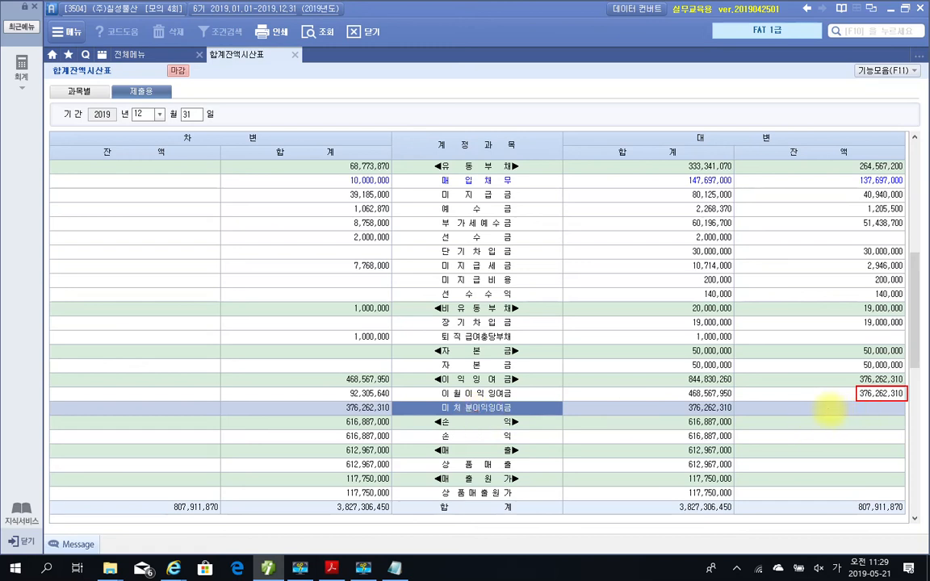
left_click_drag(828, 410, 838, 405)
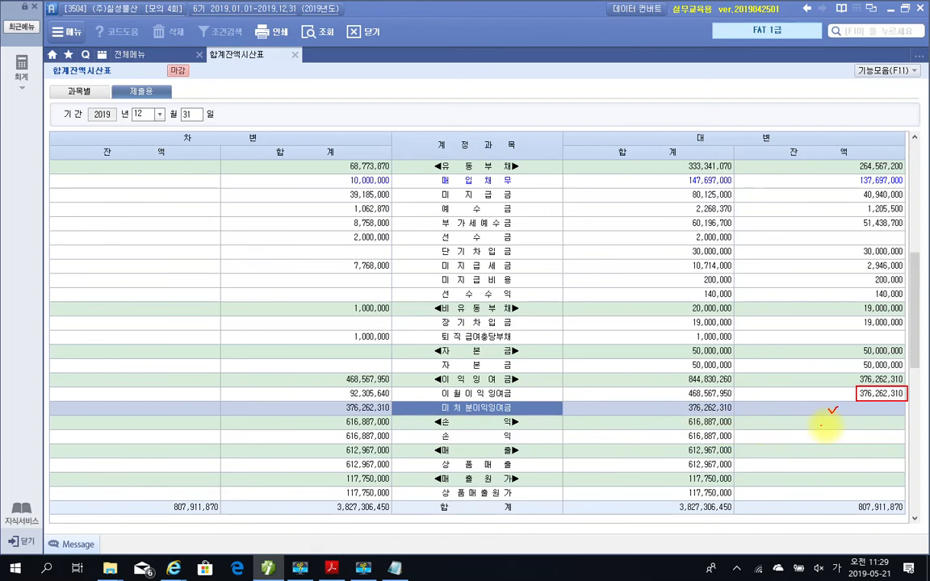
mouse_move(835, 413)
left_mouse_down()
mouse_move(803, 399)
mouse_move(833, 393)
left_mouse_up()
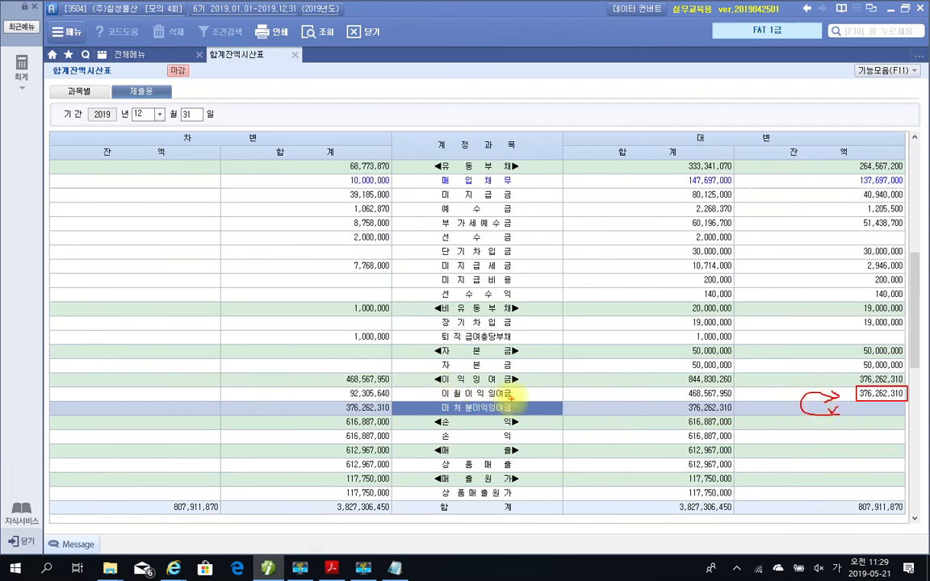
Compare the account labels 이월이익잉여금 and 미처분이익잉여금 in the equity section of the 제출용 trial balance.
left_click_drag(532, 390, 537, 395)
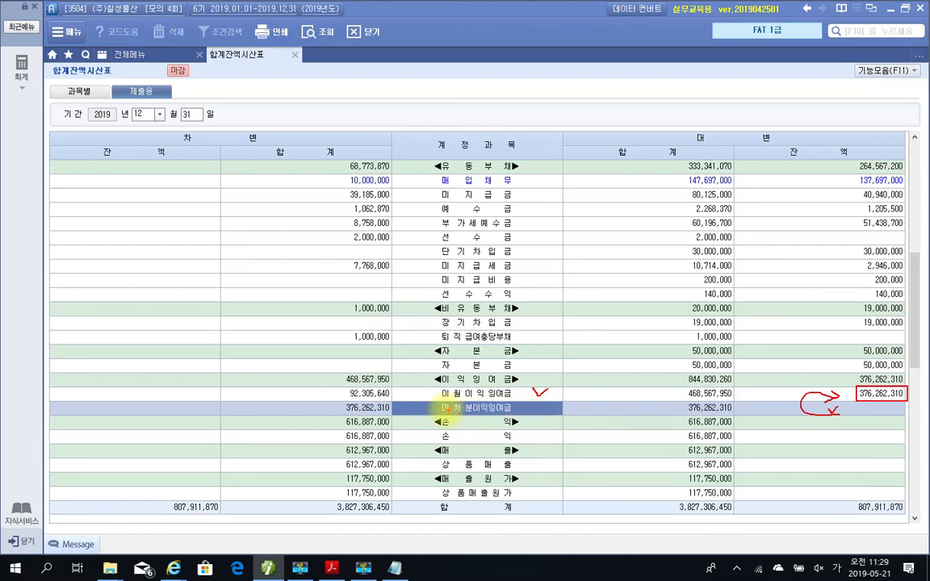
mouse_move(414, 405)
left_mouse_down()
mouse_move(425, 412)
mouse_move(435, 403)
left_mouse_up()
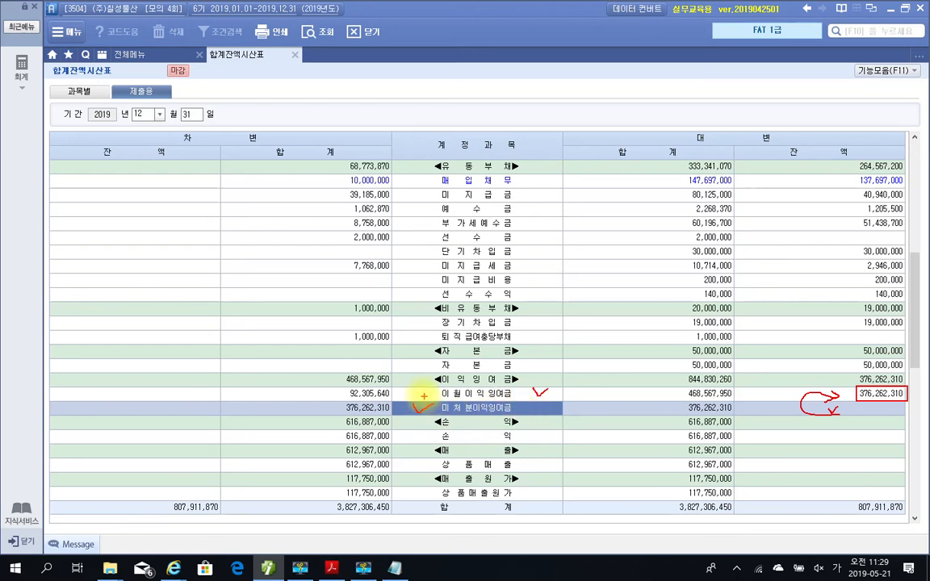
left_click_drag(404, 388, 423, 393)
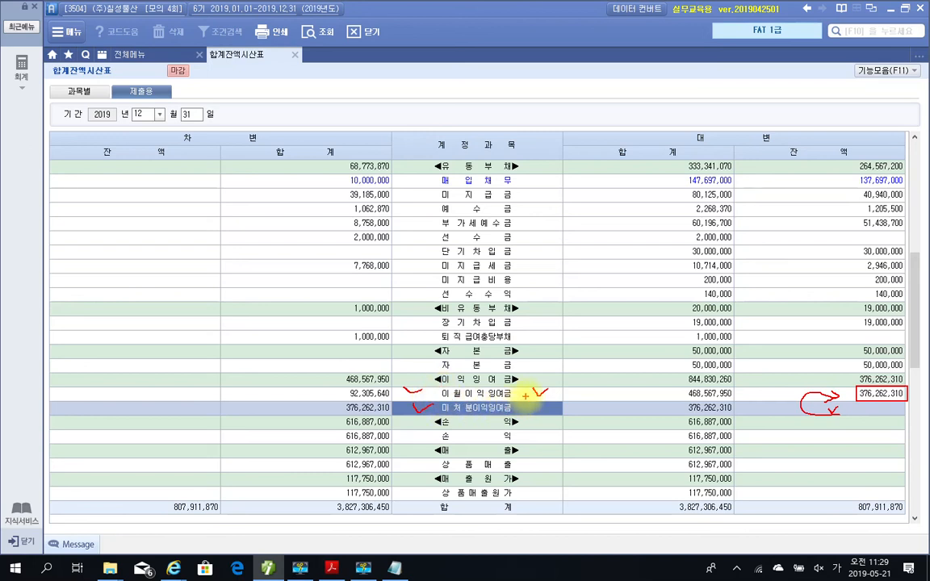
mouse_move(401, 402)
left_mouse_down()
mouse_move(535, 410)
mouse_move(502, 394)
mouse_move(399, 396)
mouse_move(422, 389)
left_mouse_up()
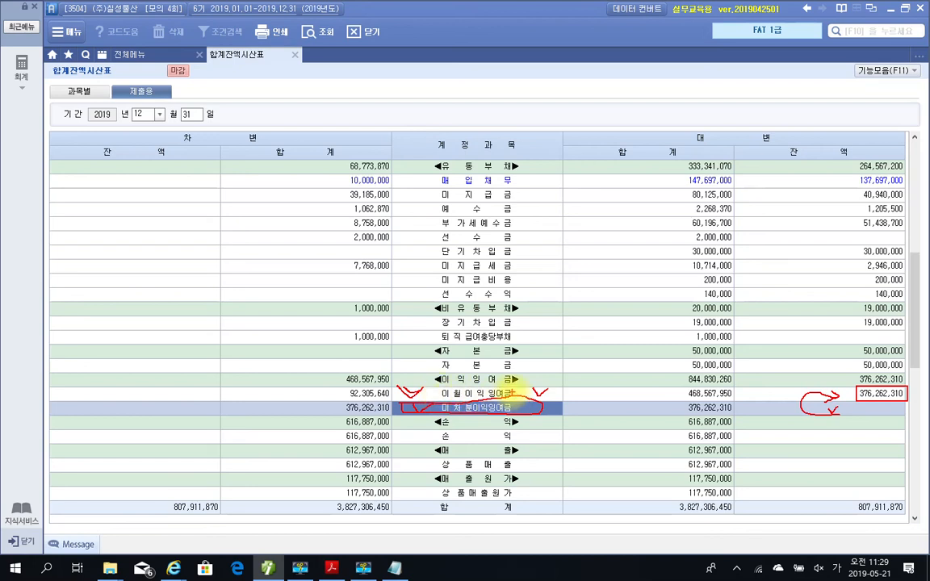
key("Escape")
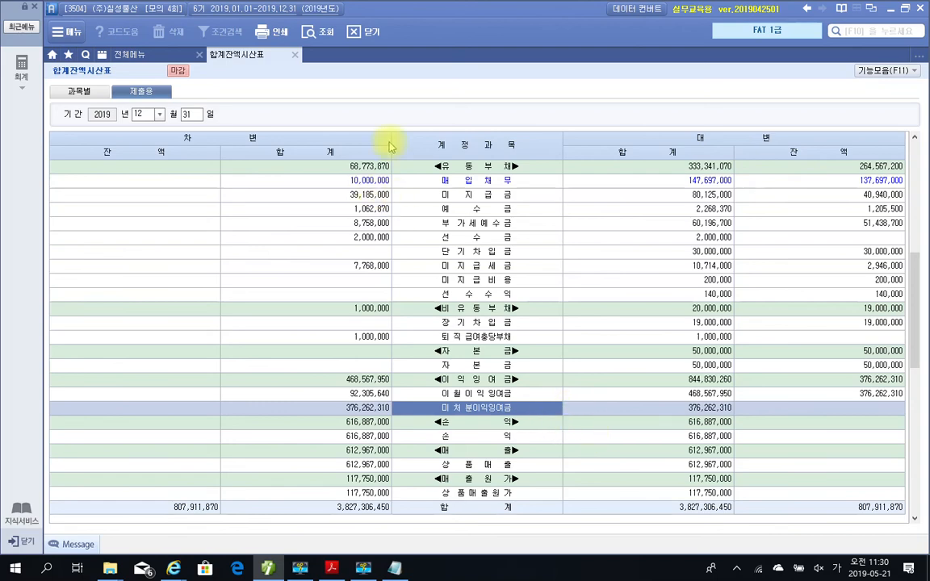
Open 전기분 재무상태표 for 2018 and check the 이월이익잉여금 row with code 375.
left_click(147, 56)
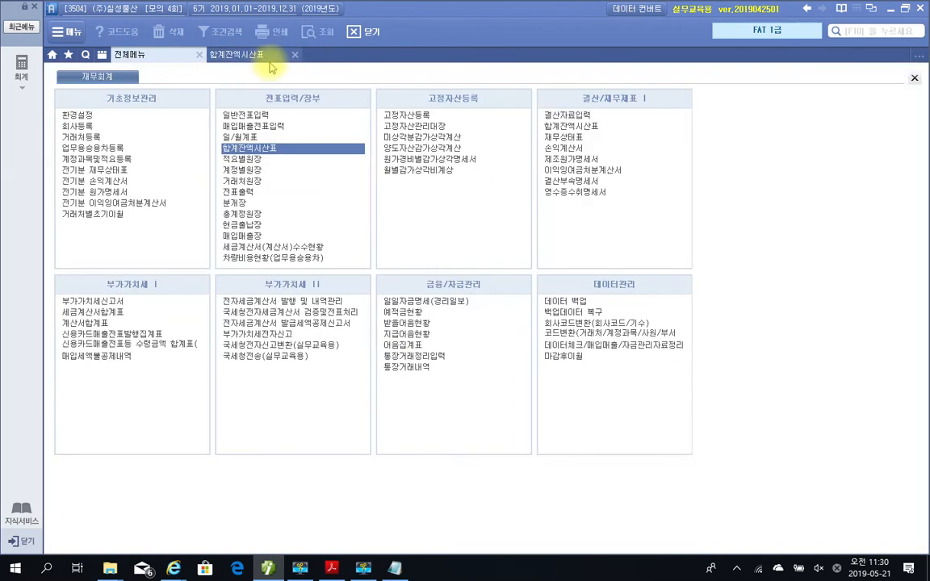
left_click(269, 57)
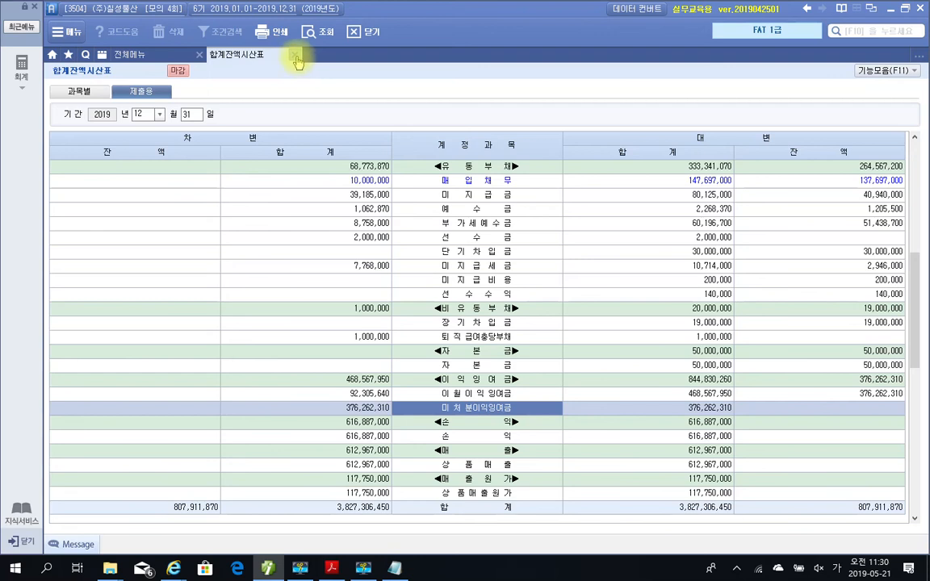
left_click(168, 60)
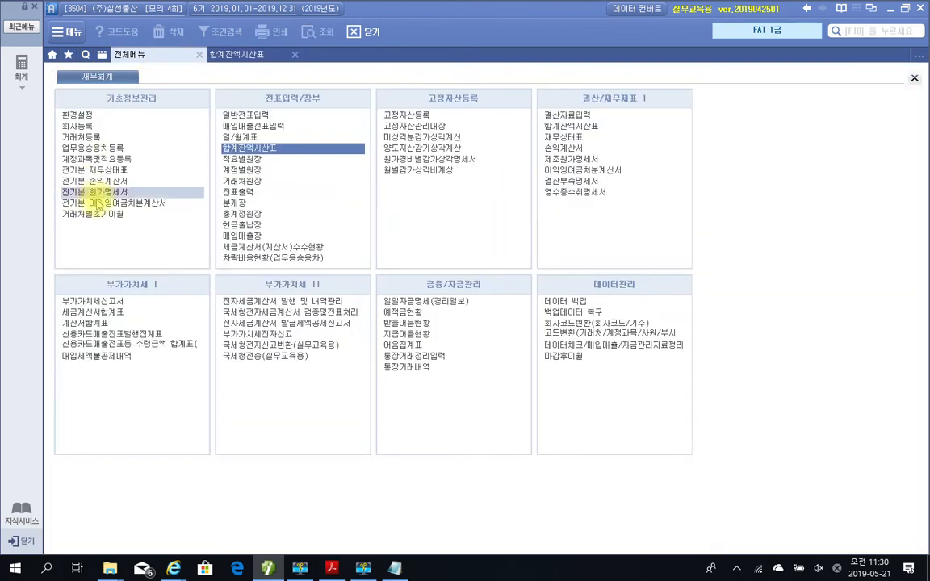
left_click(101, 168)
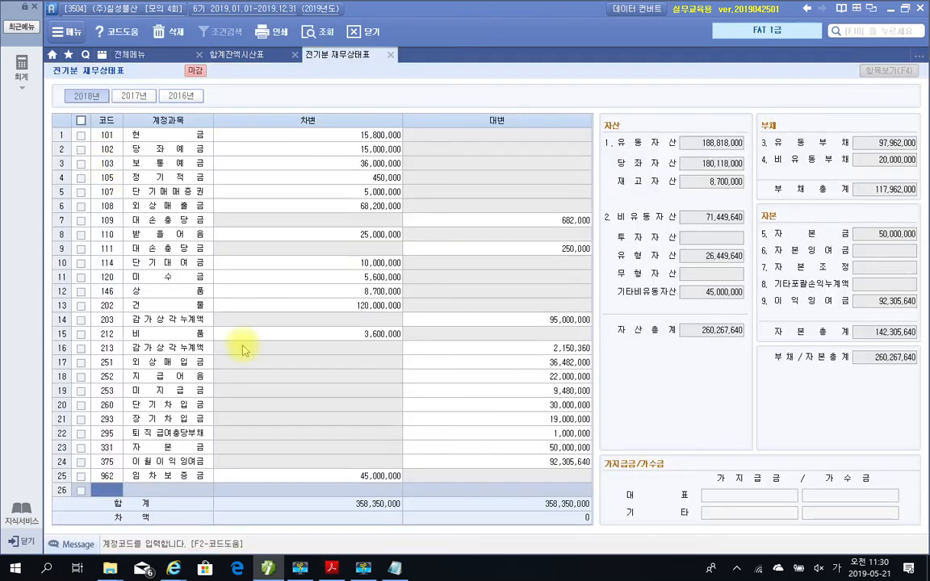
left_click(167, 463)
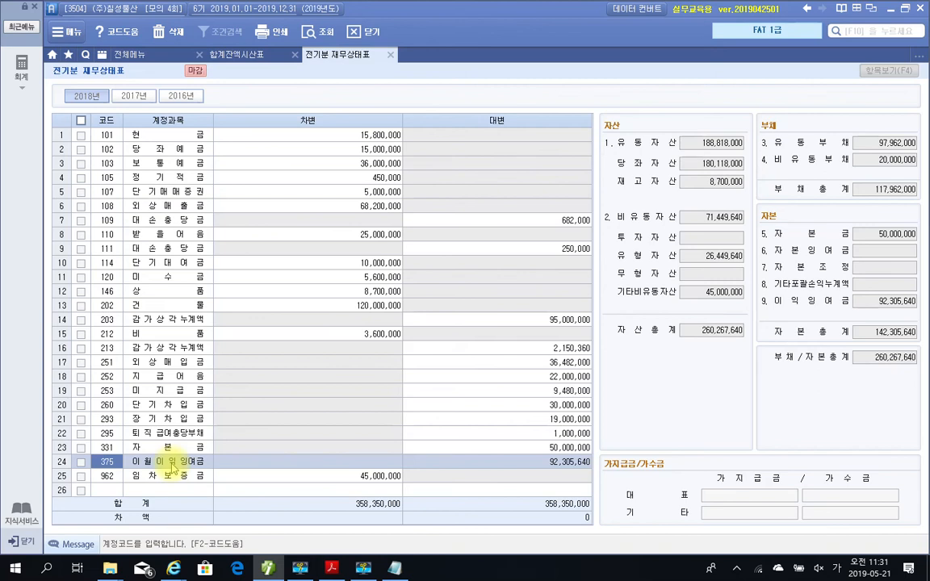
left_click(171, 467)
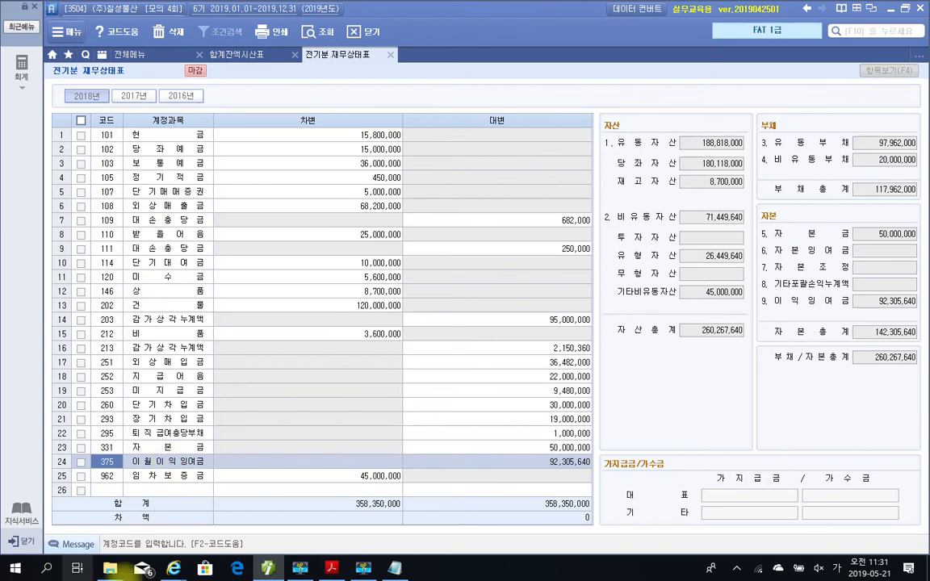
Switch to the exam PDF and read 문제 5, including the question on month-end March 매출채권 and 매입채무.
left_click(331, 568)
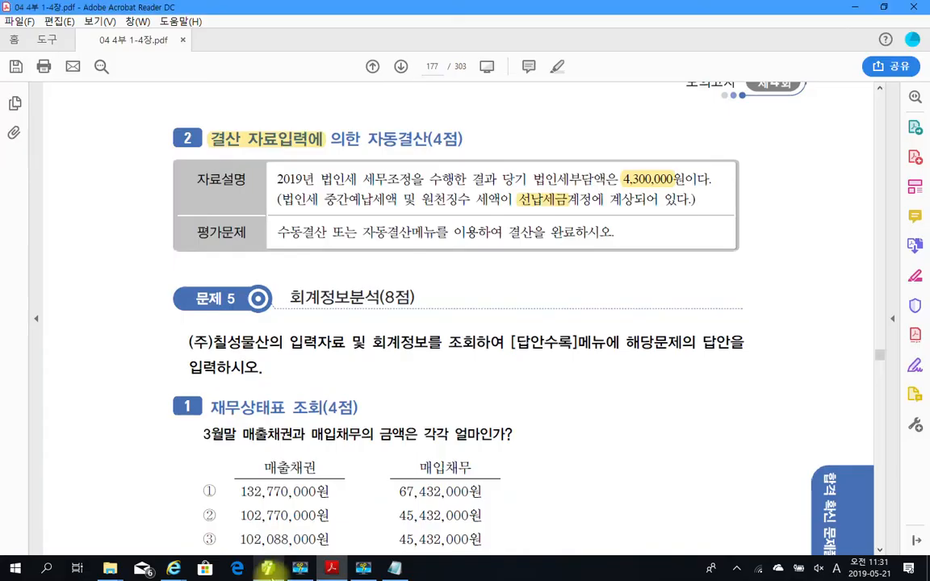
scroll(483, 379, "down", 3)
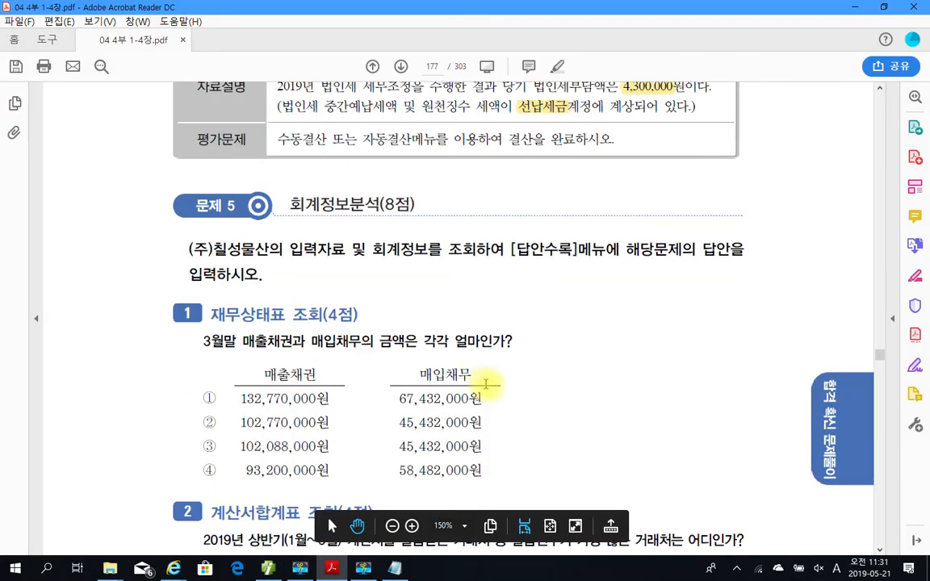
scroll(486, 386, "down", 3)
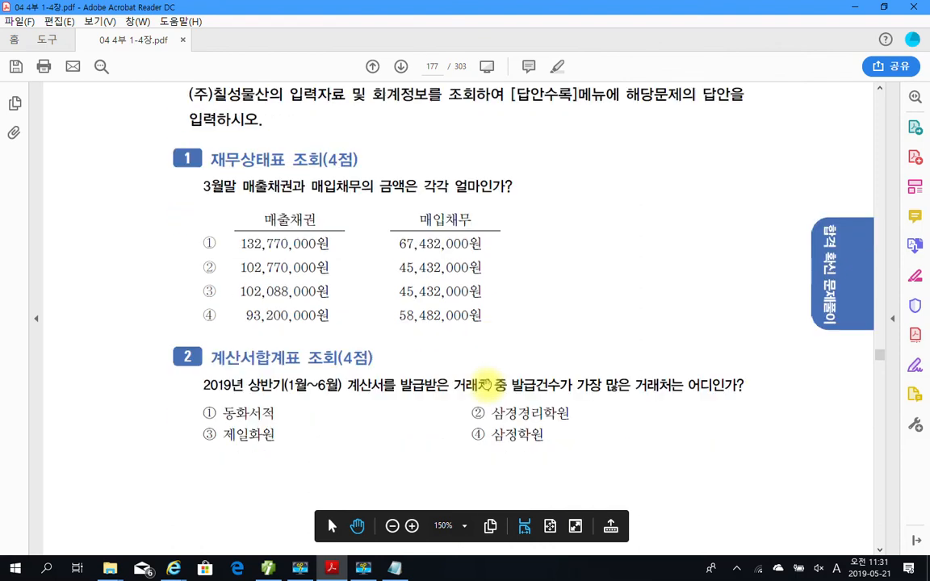
scroll(516, 339, "up", 2)
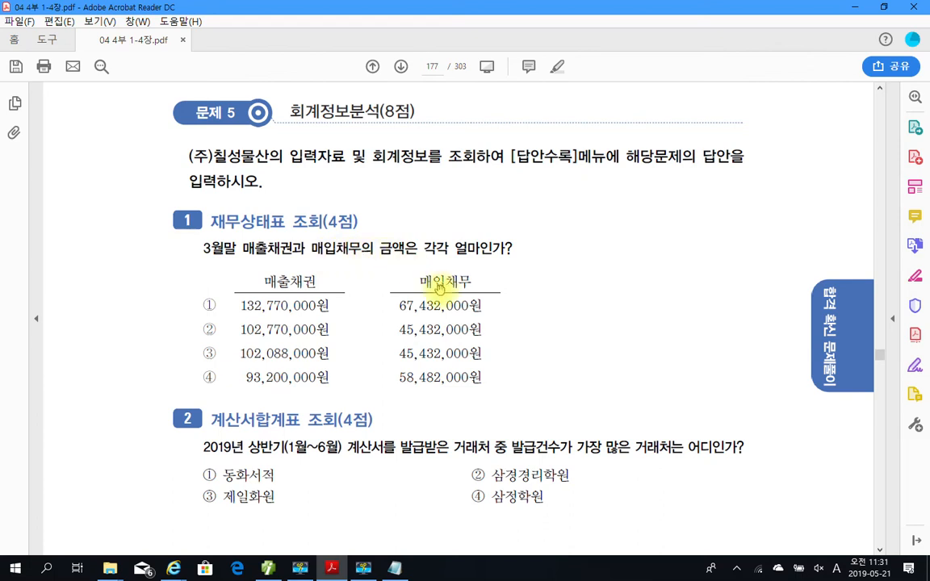
scroll(399, 266, "down", 1)
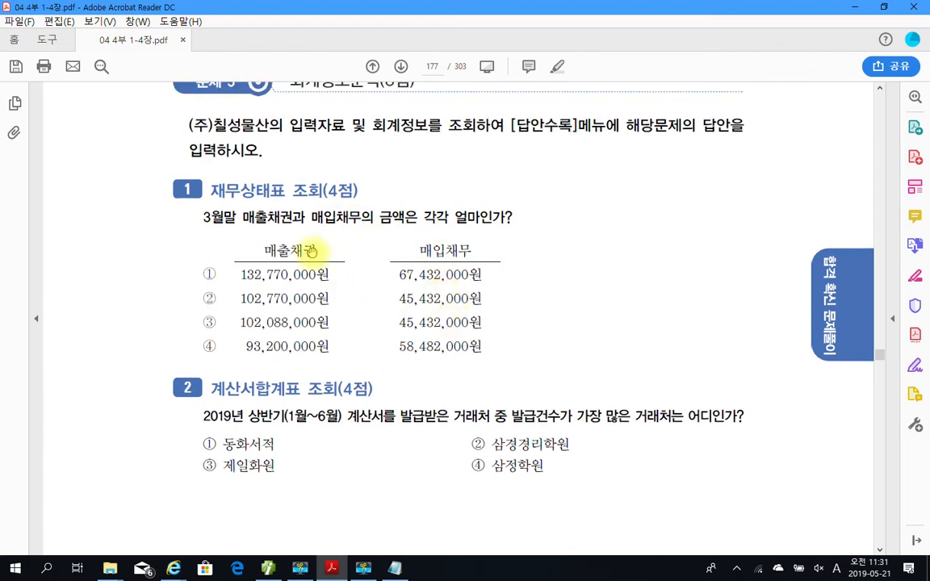
mouse_move(235, 207)
left_mouse_down()
mouse_move(242, 219)
mouse_move(284, 231)
mouse_move(360, 236)
left_mouse_up()
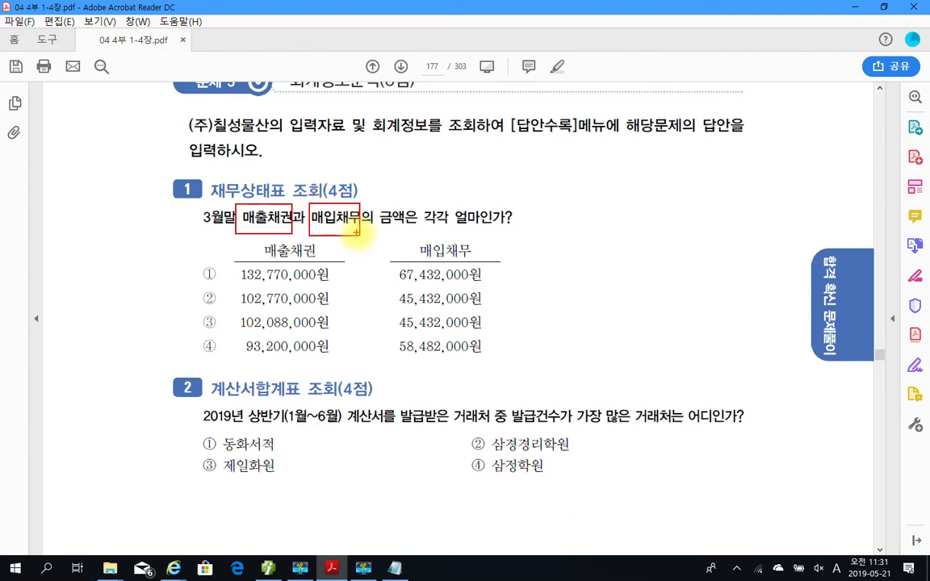
key("Escape")
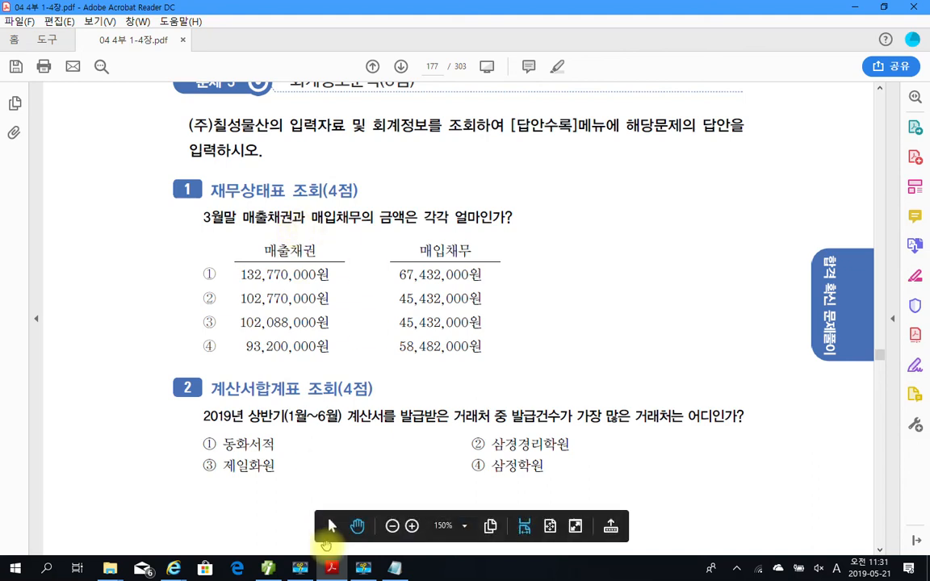
Switch back to the accounting program, query the December 2019 재무상태표 and check its 미처분이익잉여금 row.
mouse_move(335, 571)
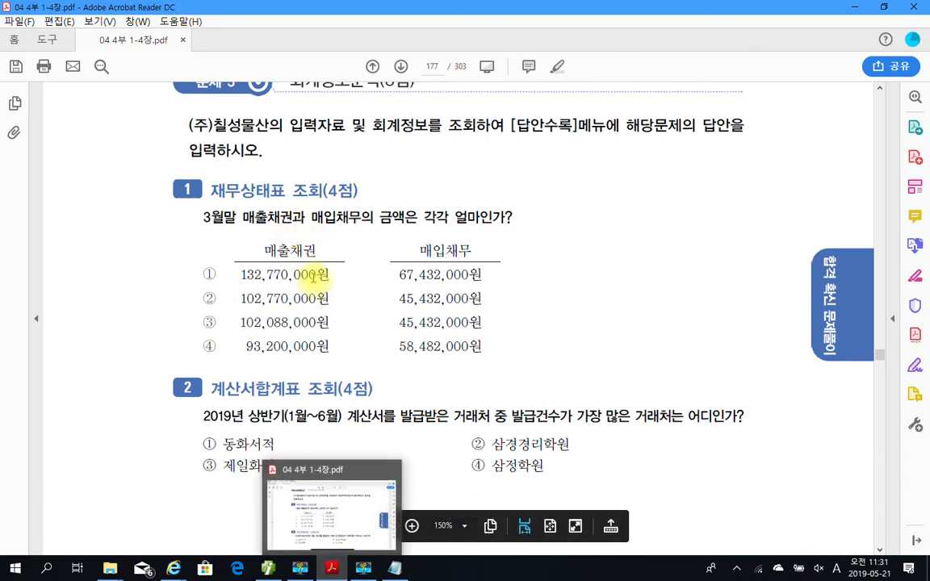
left_click(300, 570)
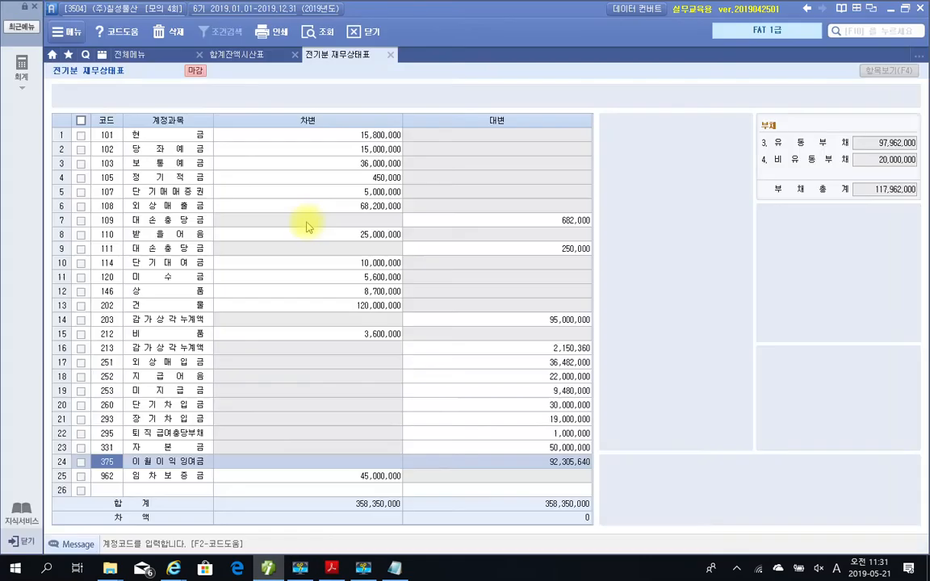
left_click(242, 55)
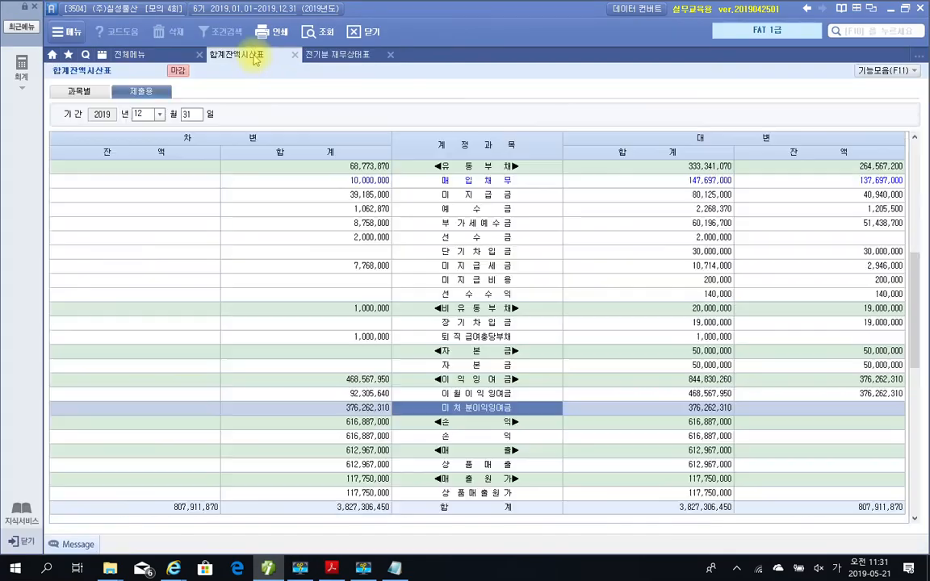
left_click(128, 54)
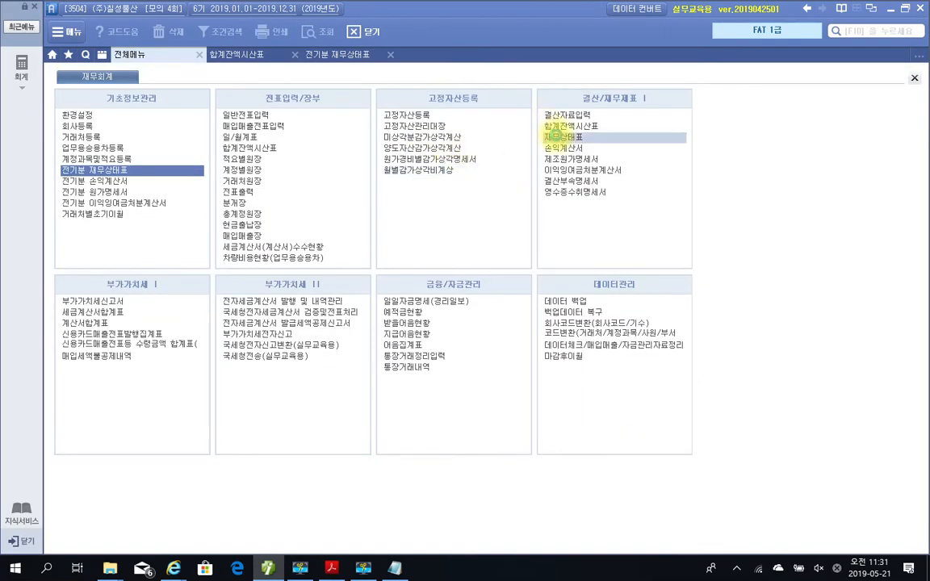
left_click(562, 137)
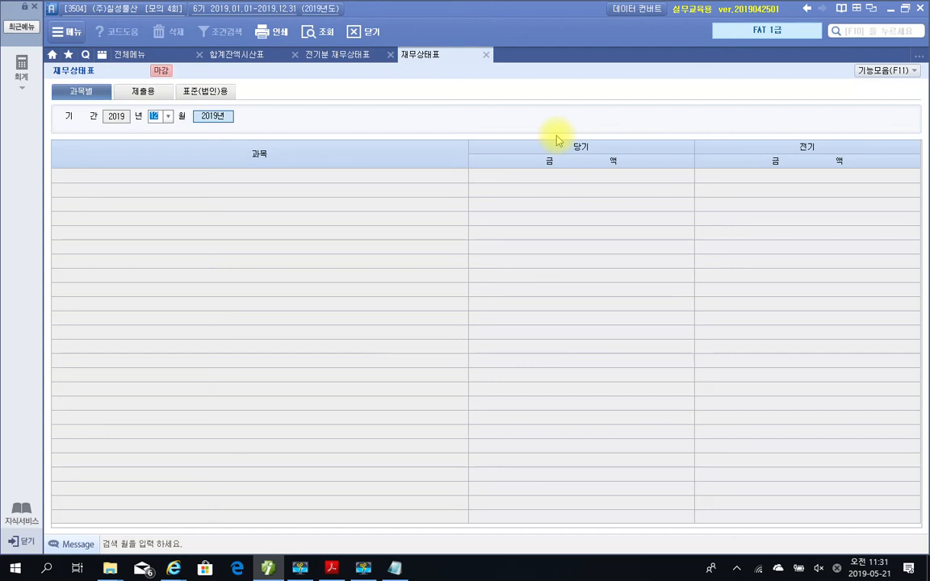
key("Return")
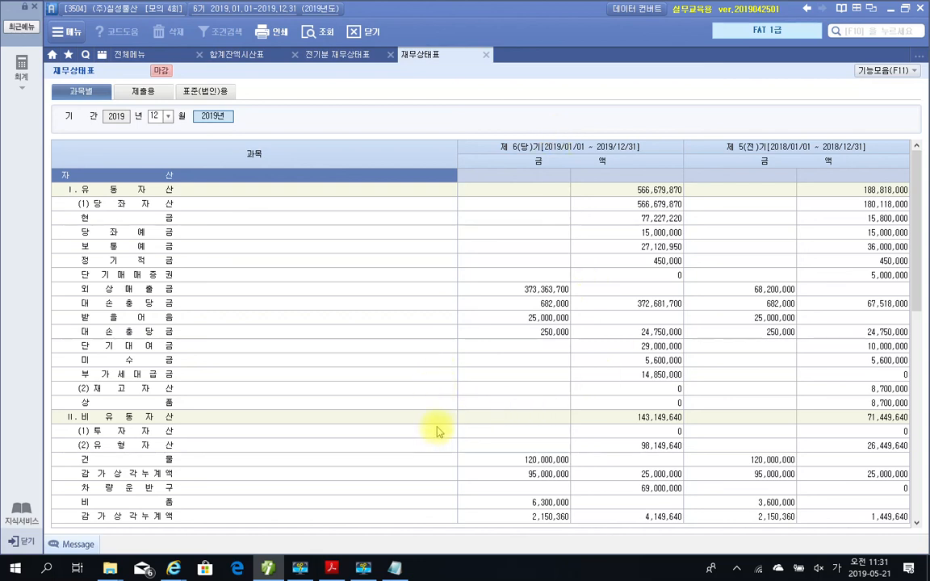
scroll(355, 440, "down", 15)
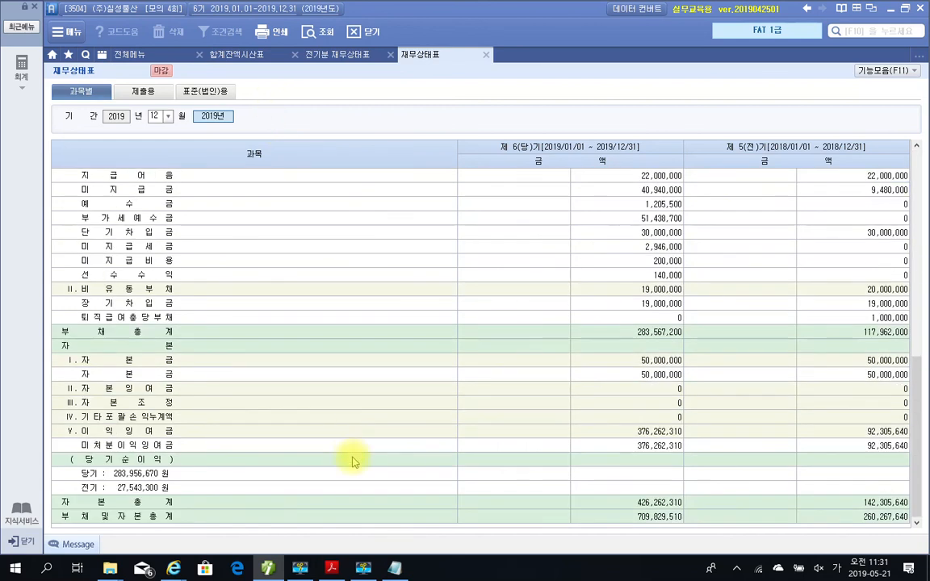
left_click(151, 450)
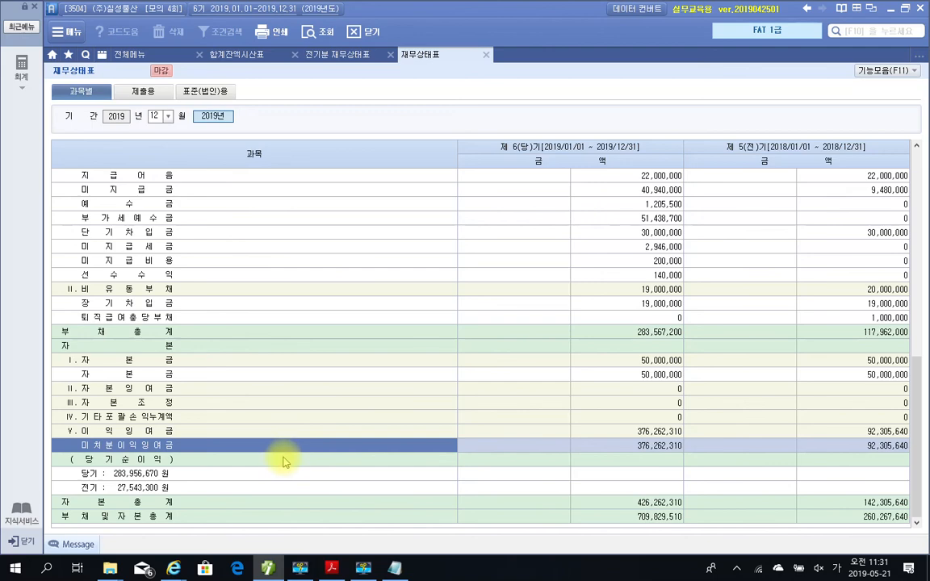
Examine 외상매출금 and 받을어음 in the December balance sheet together with their amounts net of 대손충당금.
scroll(282, 462, "up", 15)
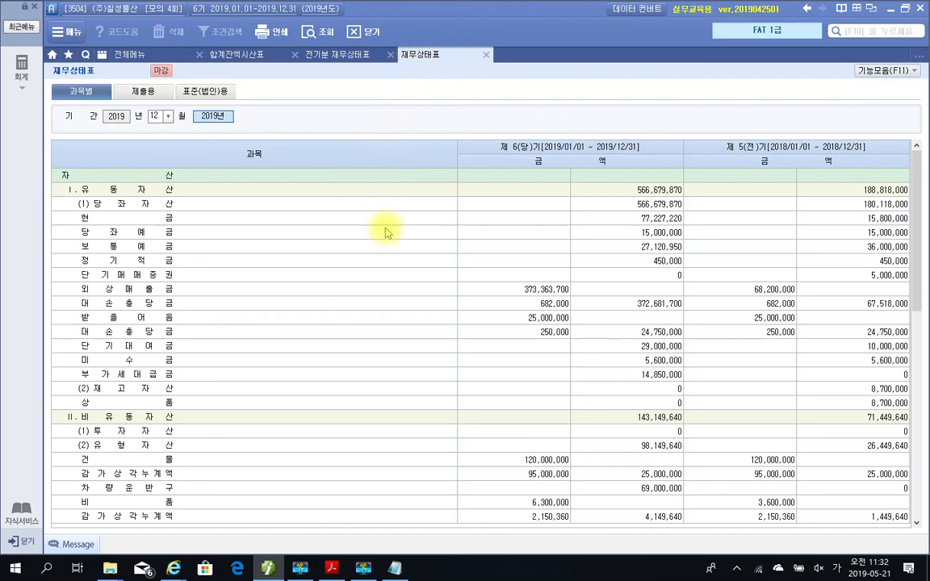
left_click(141, 292)
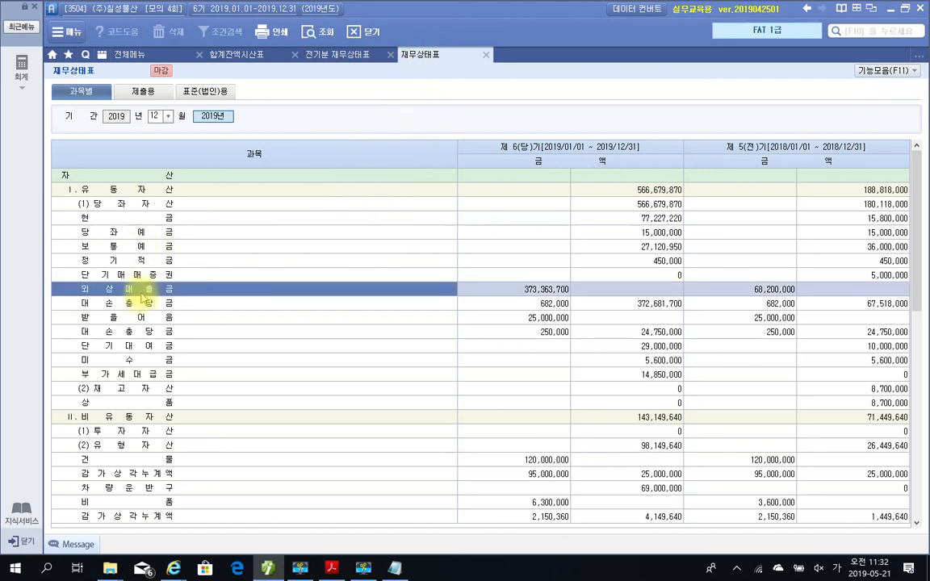
left_click(134, 319)
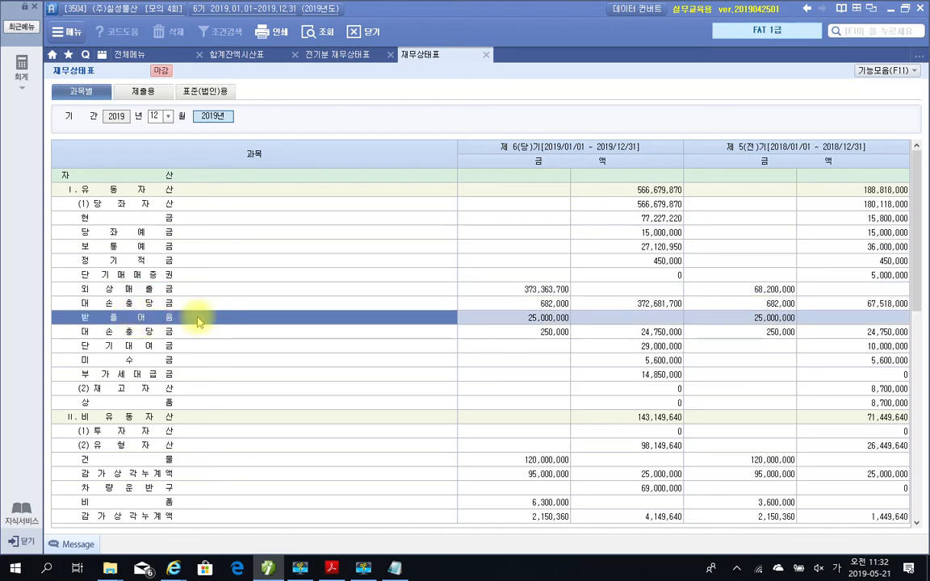
left_click(151, 292)
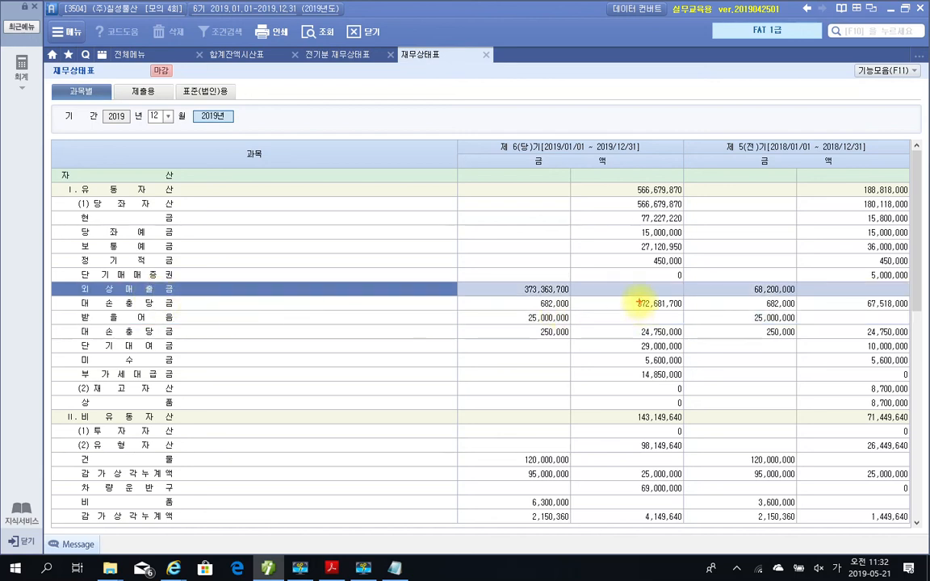
left_click_drag(628, 295, 695, 310)
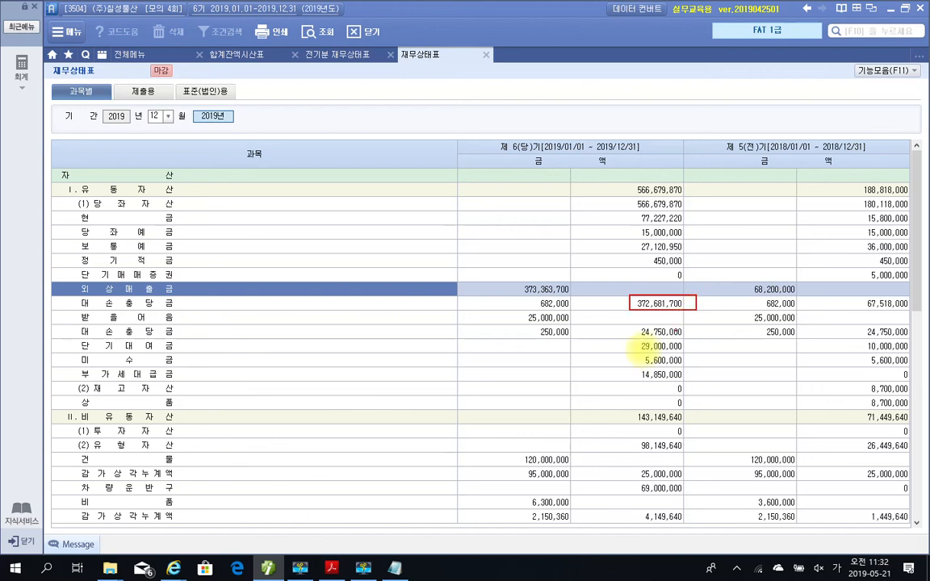
left_click_drag(67, 312, 185, 324)
mouse_move(629, 326)
left_mouse_down()
mouse_move(634, 336)
mouse_move(693, 339)
left_mouse_up()
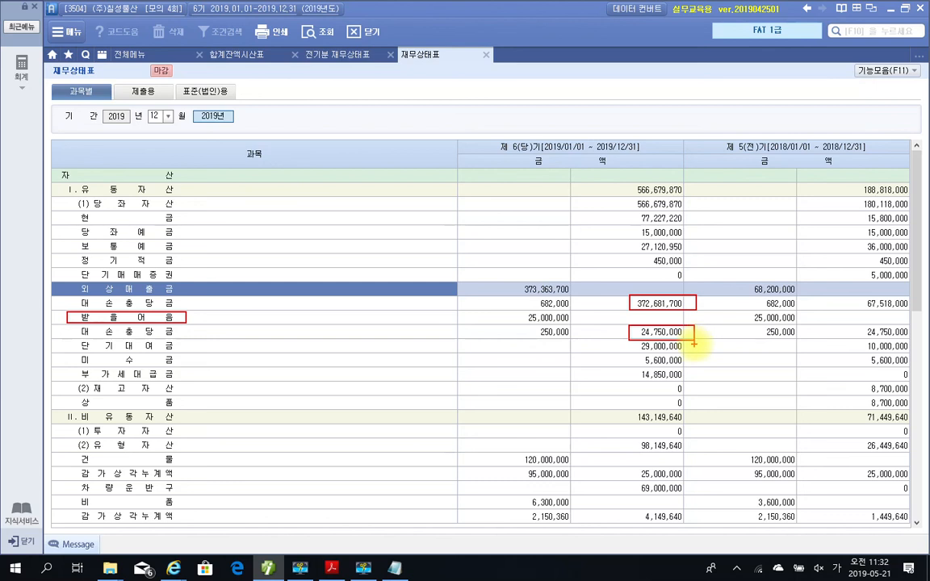
key("Escape")
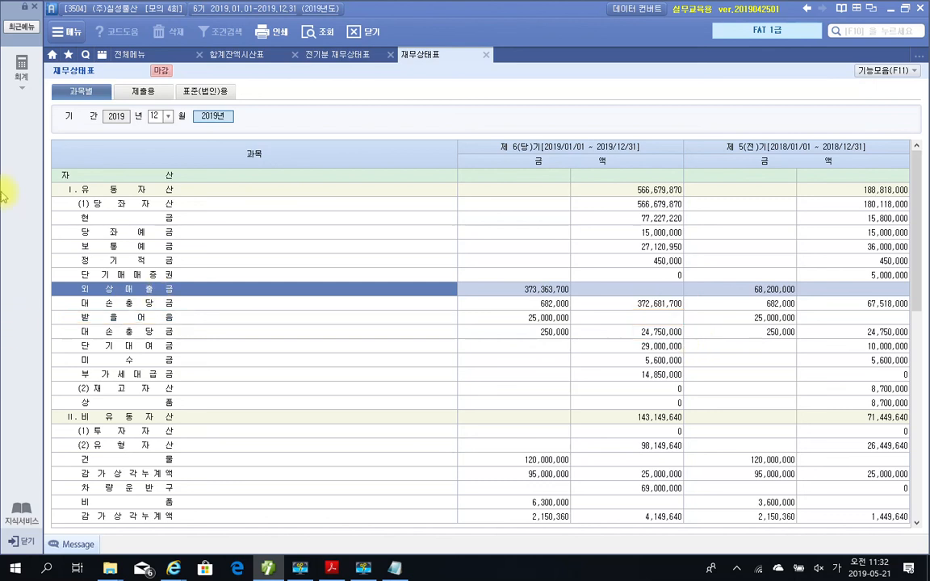
Set the 재무상태표 query month to 03 and retrieve the March 2019 balance sheet.
left_click(157, 117)
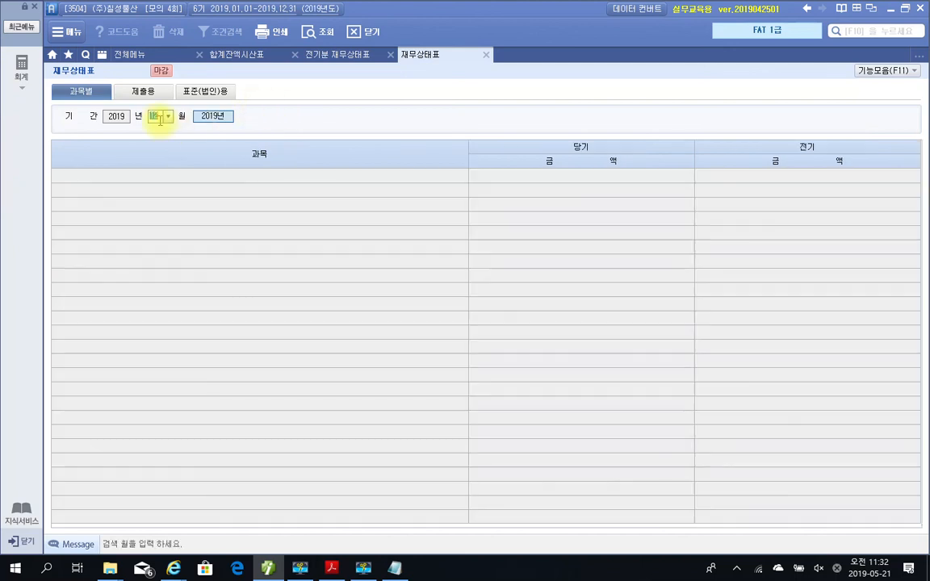
type("03")
key("Return")
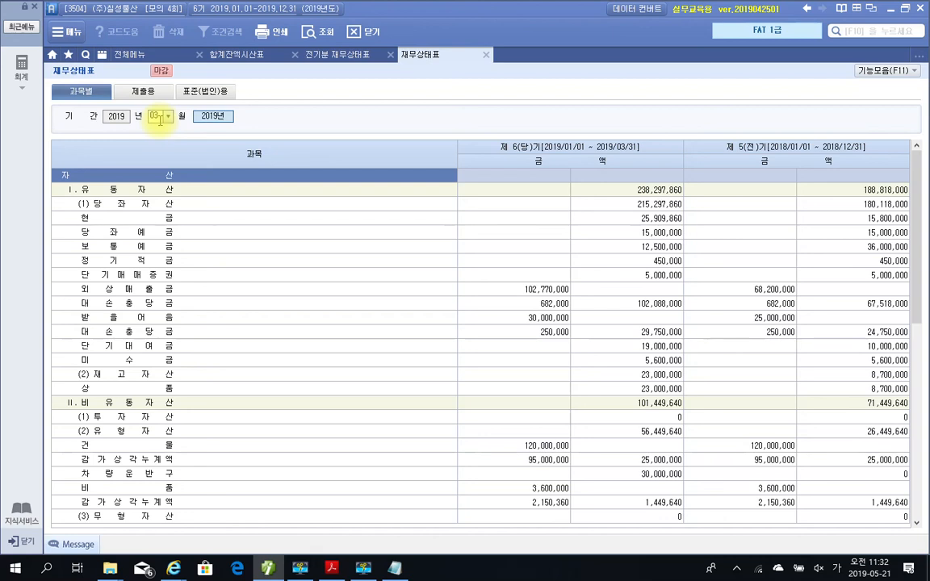
Examine 외상매출금 and 받을어음 in the March 재무상태표, comparing gross amounts with those net of 대손충당금.
left_click(126, 292)
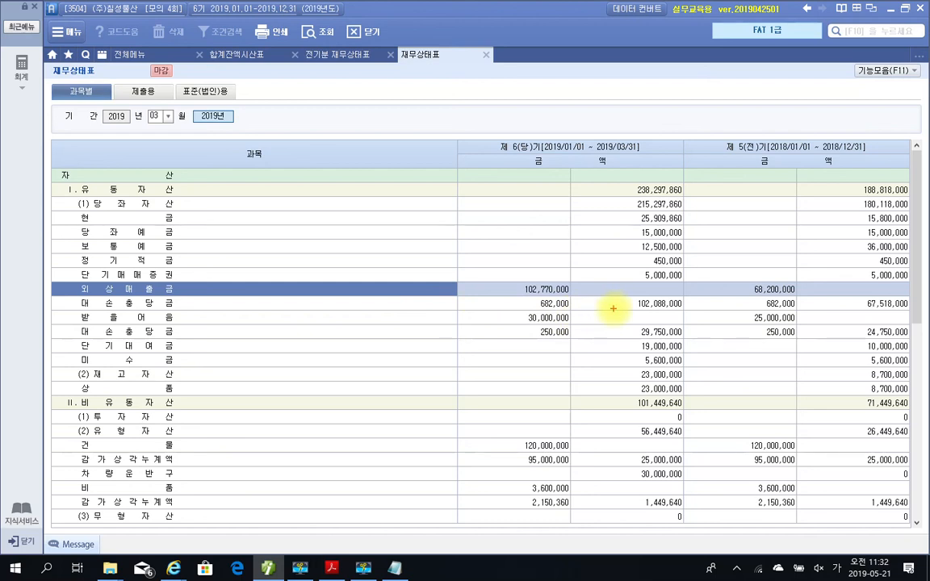
left_click_drag(610, 292, 698, 314)
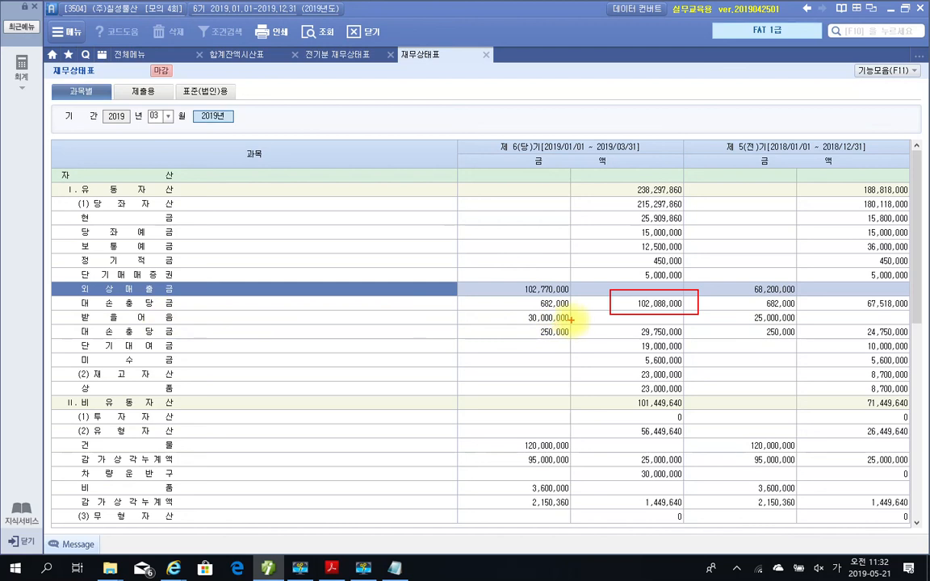
left_click_drag(619, 322, 695, 339)
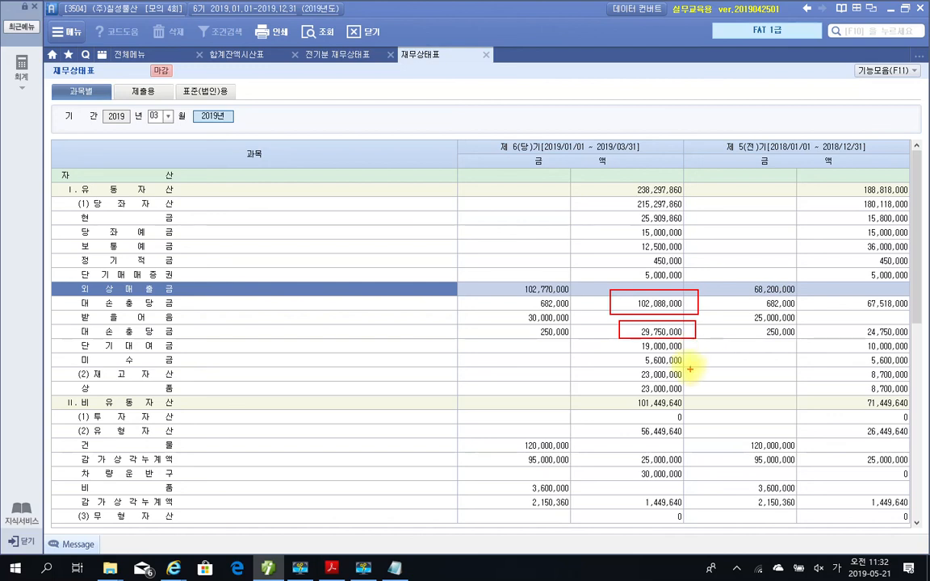
left_click_drag(593, 296, 611, 296)
left_click_drag(596, 332, 605, 335)
mouse_move(509, 282)
left_mouse_down()
mouse_move(515, 291)
mouse_move(517, 281)
left_mouse_up()
left_click_drag(510, 316, 522, 312)
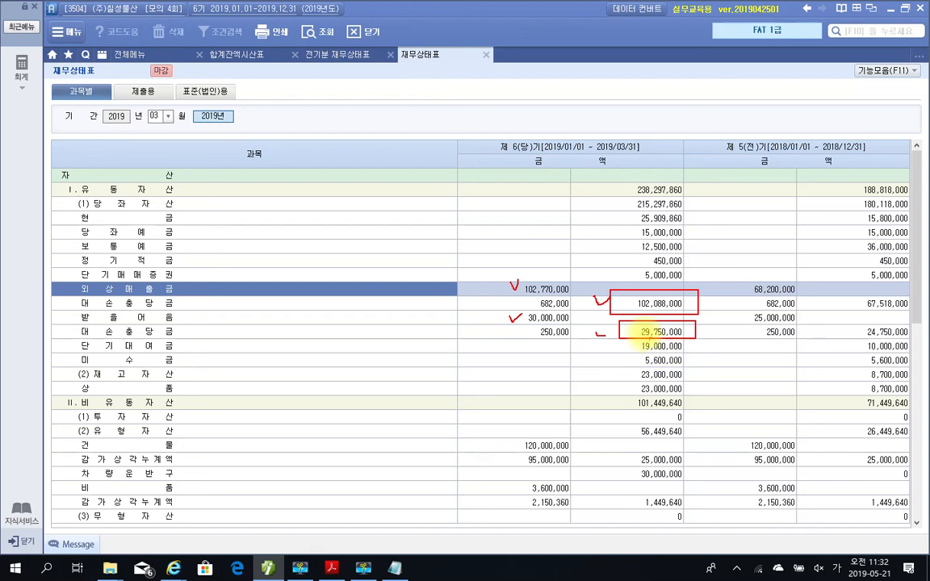
mouse_move(514, 294)
left_mouse_down()
mouse_move(519, 285)
mouse_move(507, 312)
mouse_move(520, 326)
left_mouse_up()
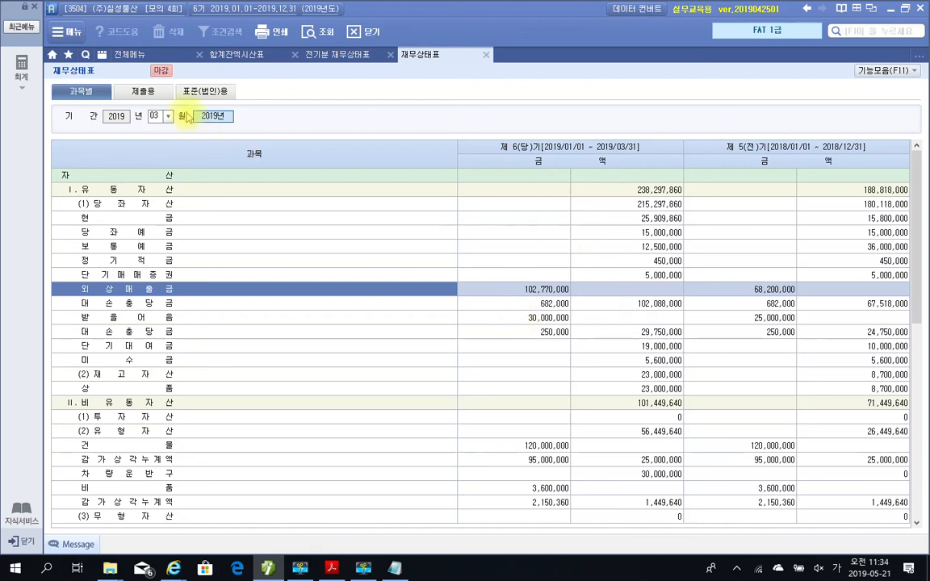
Show the 제출용 version of the March balance sheet and check its 매출채권 and 대손충당금 rows.
left_click(145, 92)
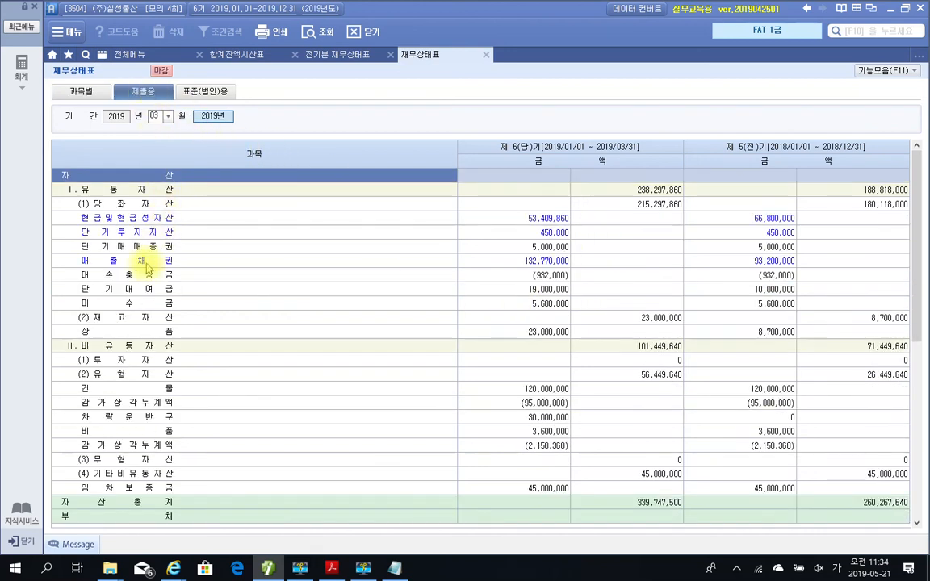
left_click(144, 266)
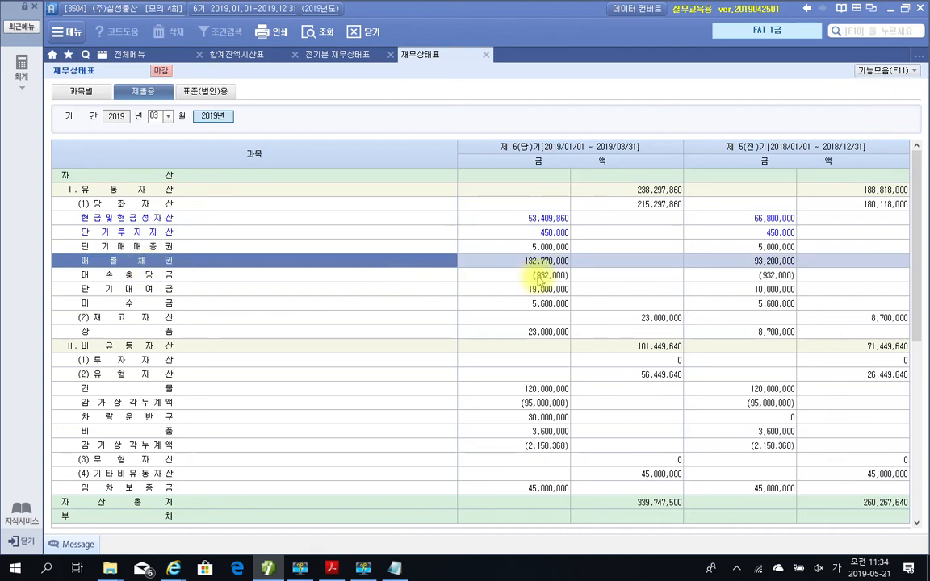
left_click_drag(514, 253, 584, 269)
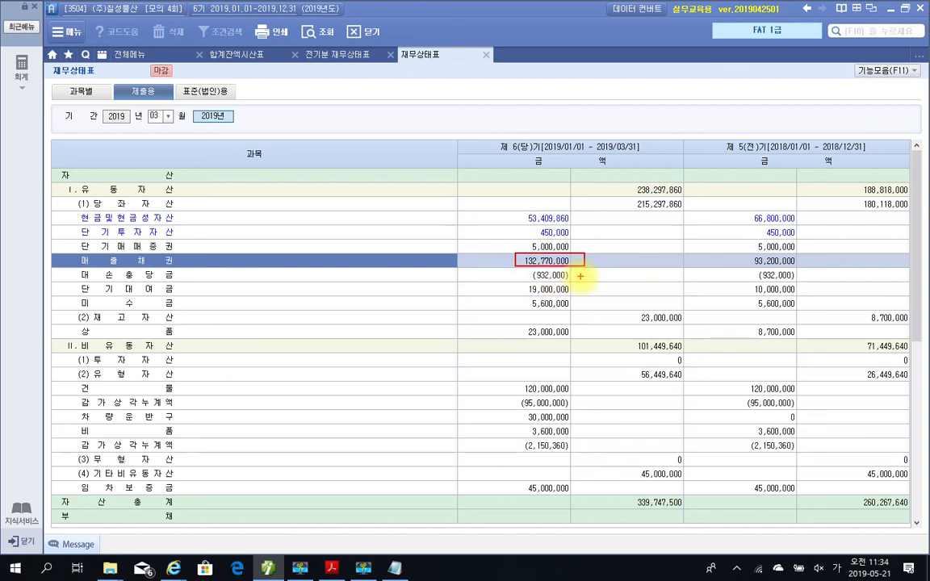
left_click_drag(573, 275, 585, 273)
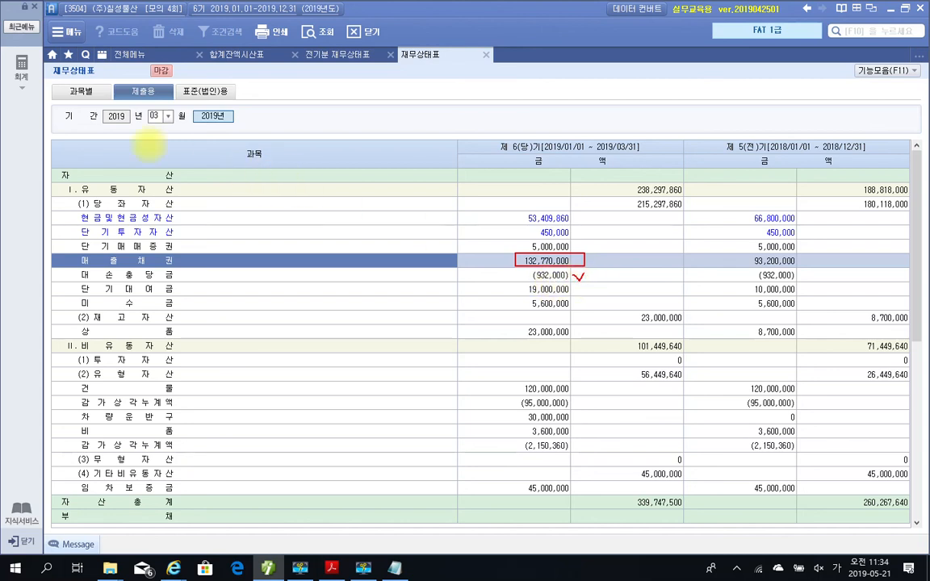
left_click_drag(72, 97, 81, 91)
key("Escape")
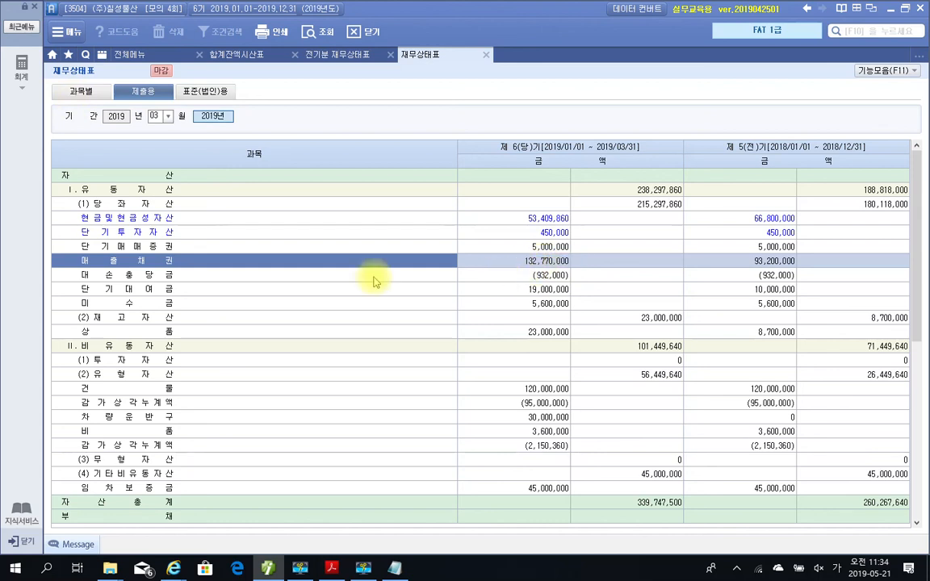
Return to the 과목별 version and review the 외상매출금 and 받을어음 amounts alongside their 대손충당금.
left_click(81, 91)
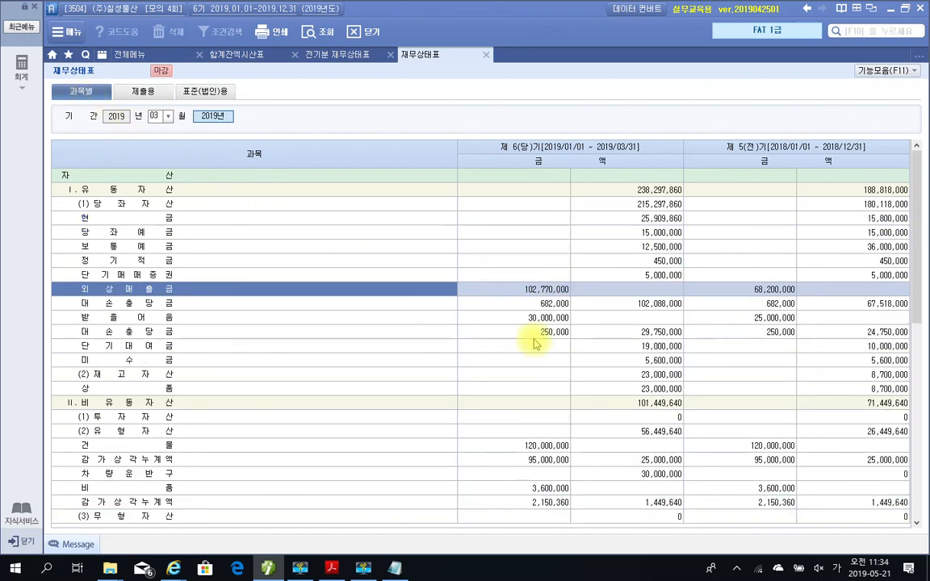
left_click_drag(627, 296, 686, 312)
left_click_drag(633, 324, 682, 340)
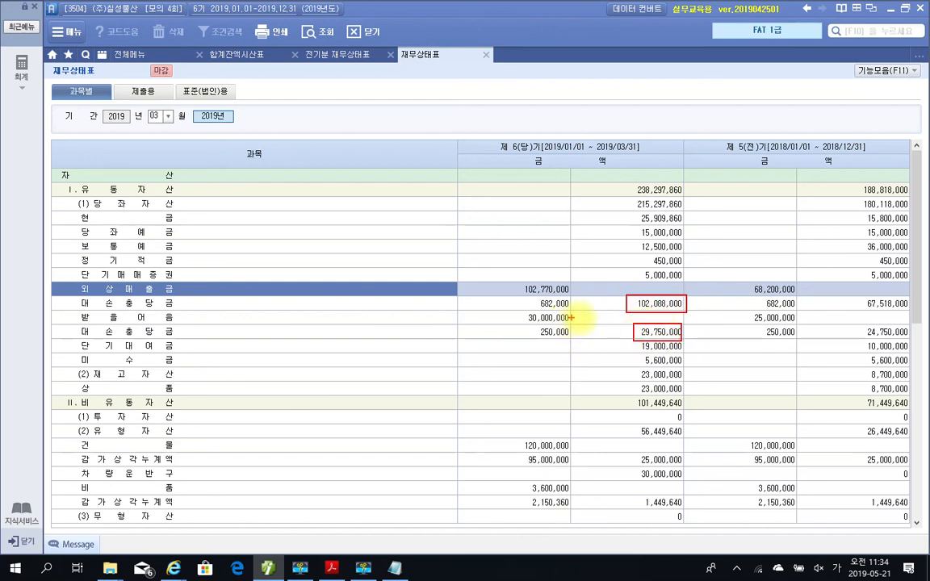
mouse_move(614, 302)
left_mouse_down()
mouse_move(626, 297)
mouse_move(618, 336)
mouse_move(626, 327)
left_mouse_up()
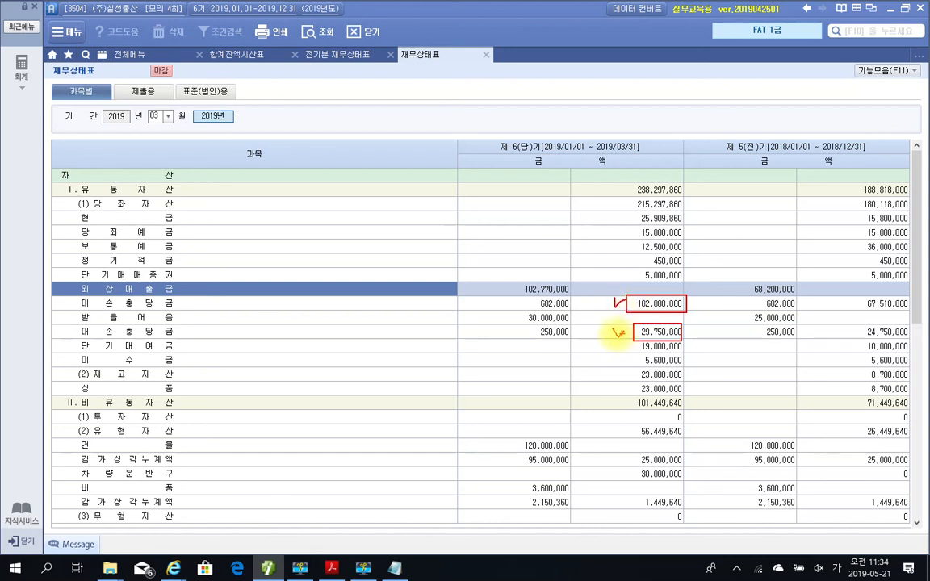
key("Escape")
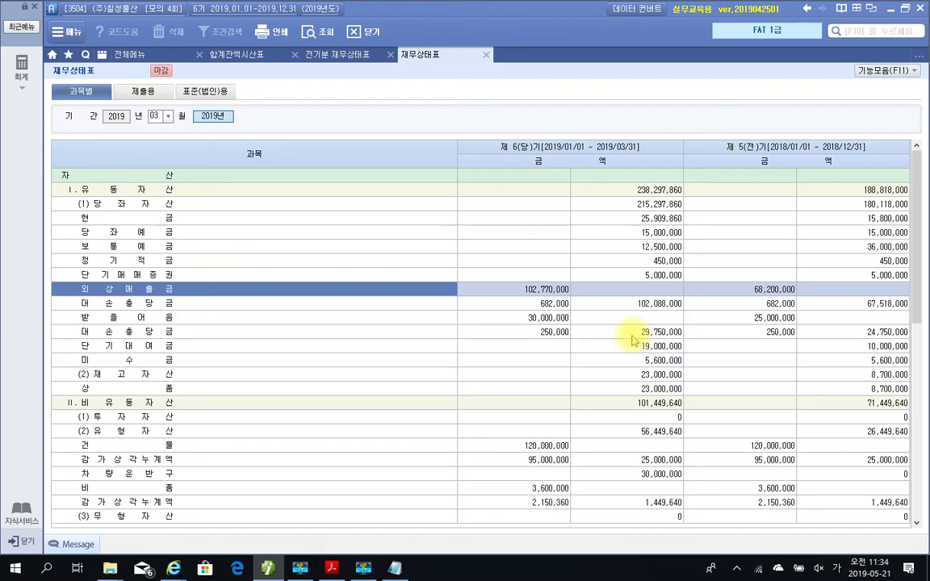
left_click(516, 303)
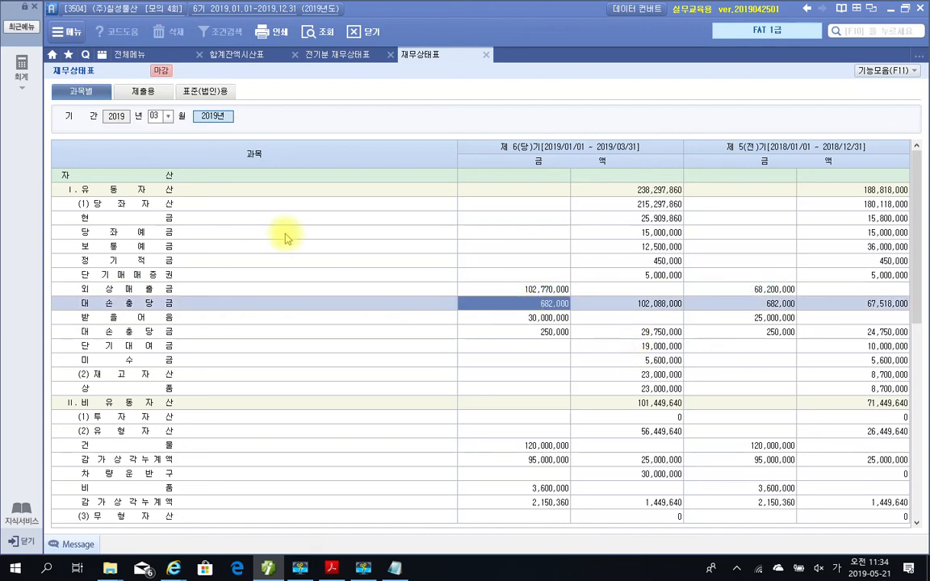
left_click(504, 288)
left_click(509, 318)
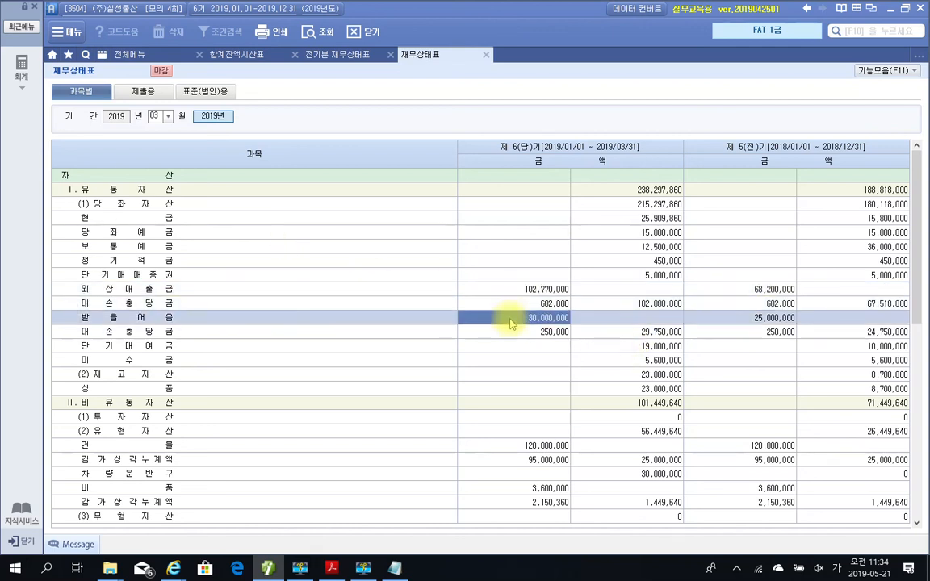
Look up the March 매출채권 and 매입채무 amounts in the 제출용 version of the balance sheet.
left_click(142, 92)
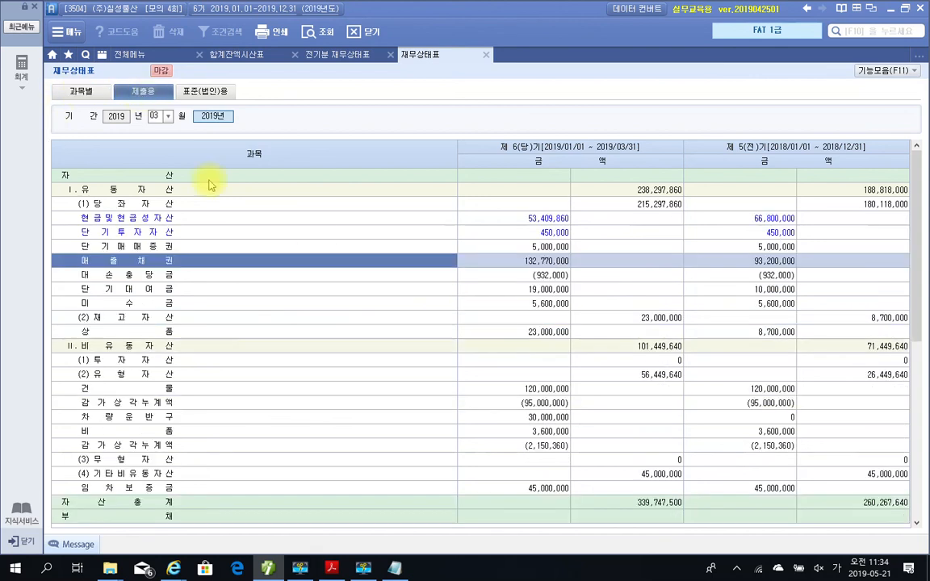
left_click_drag(502, 247, 588, 269)
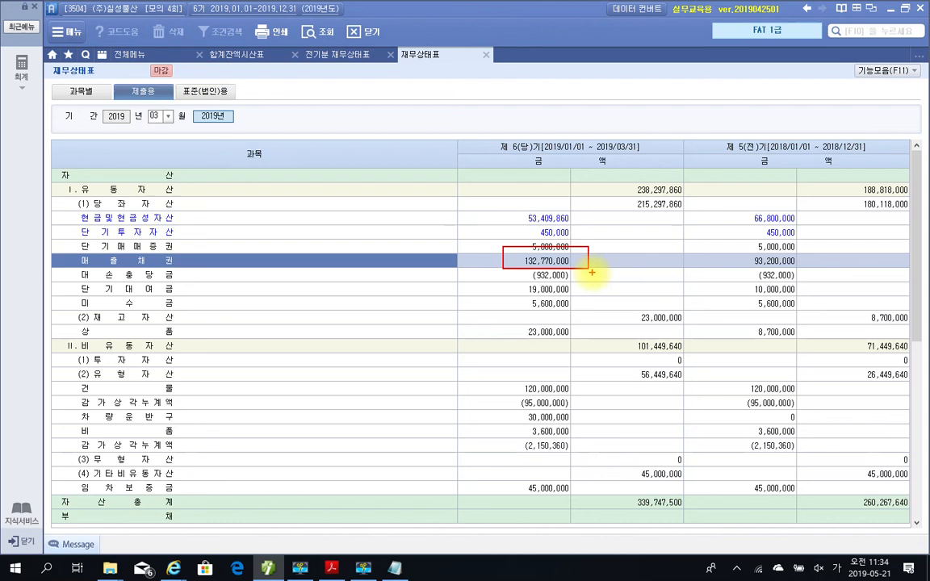
key("Escape")
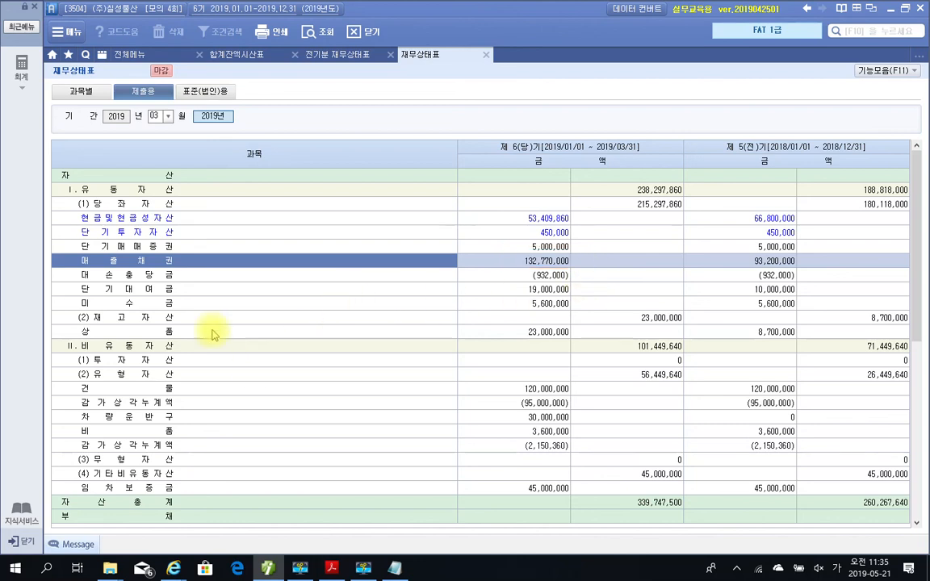
left_click(176, 303)
scroll(214, 300, "down", 6)
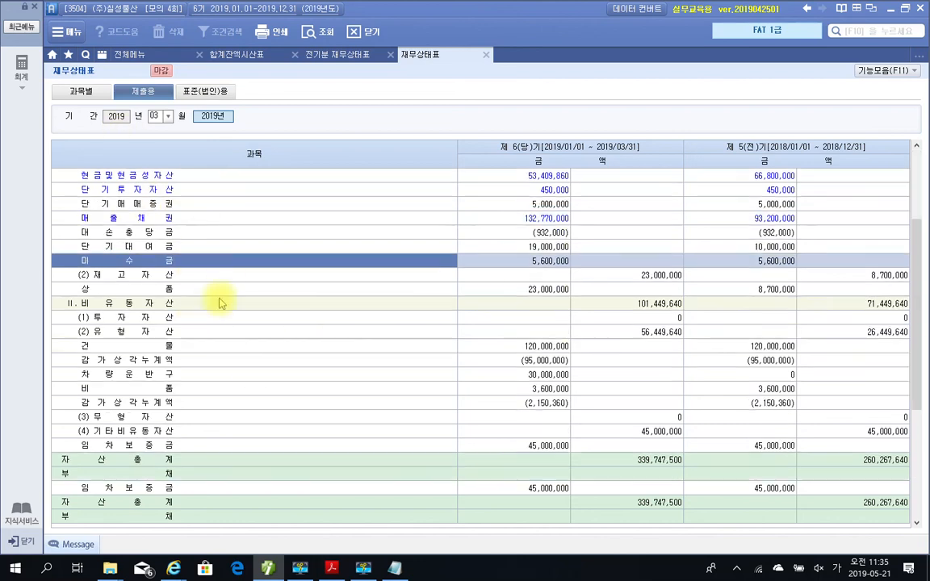
left_click(182, 297)
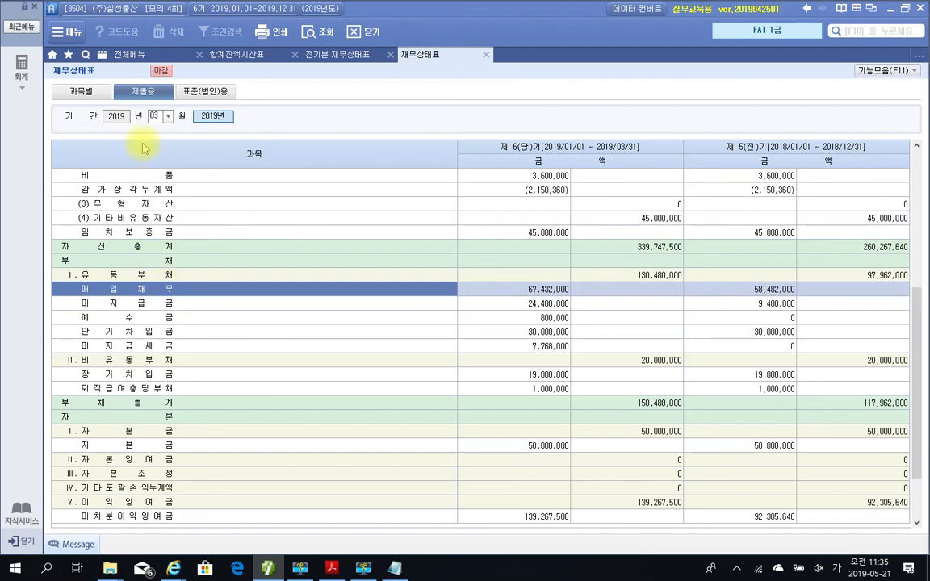
left_click_drag(115, 76, 172, 106)
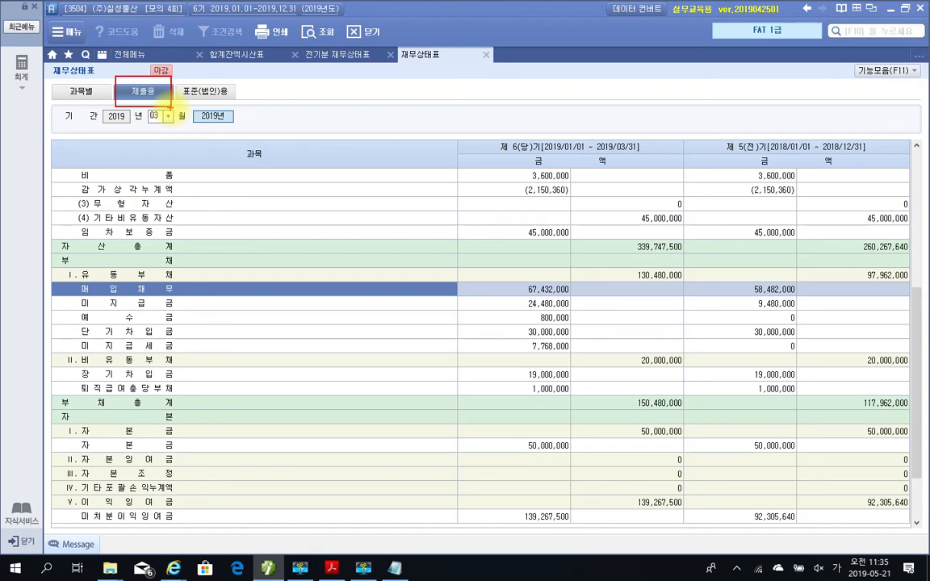
Switch to the exam PDF and read question 2 on the 2019 first-half 계산서합계표.
left_click(331, 567)
scroll(375, 337, "down", 3)
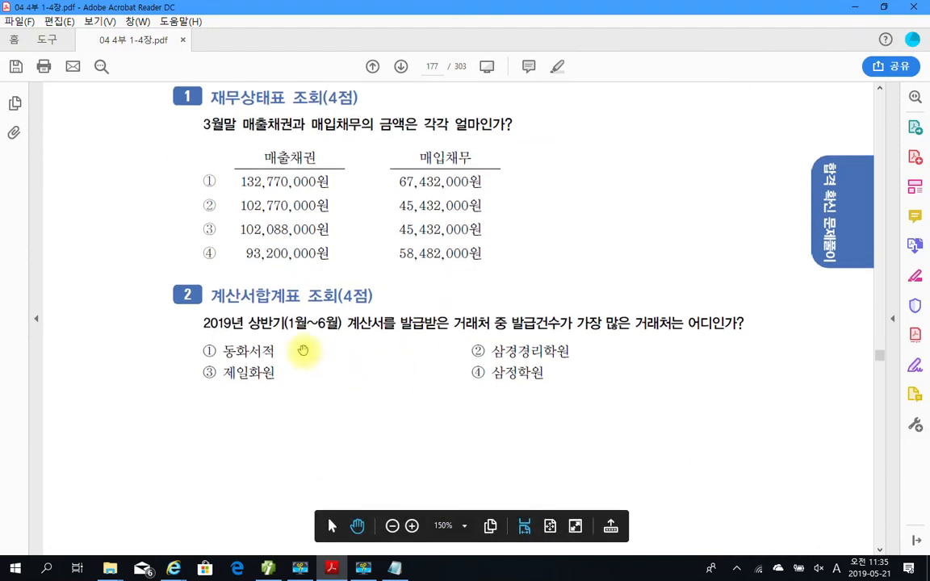
scroll(284, 323, "down", 1)
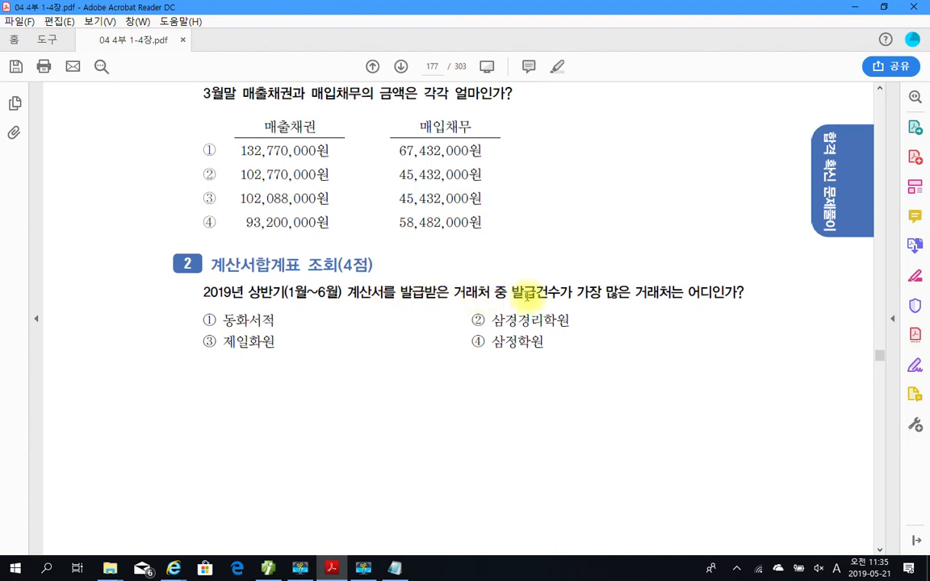
Switch back to the accounting program and close the 재무상태표, 전기분 재무상태표 and 합계잔액시산표 screens.
left_click(334, 571)
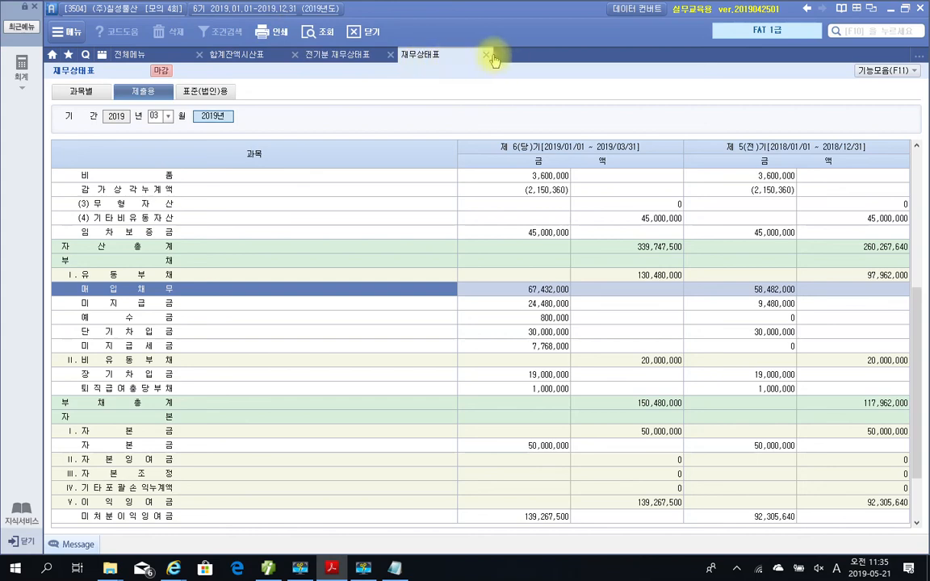
left_click(488, 55)
left_click(391, 55)
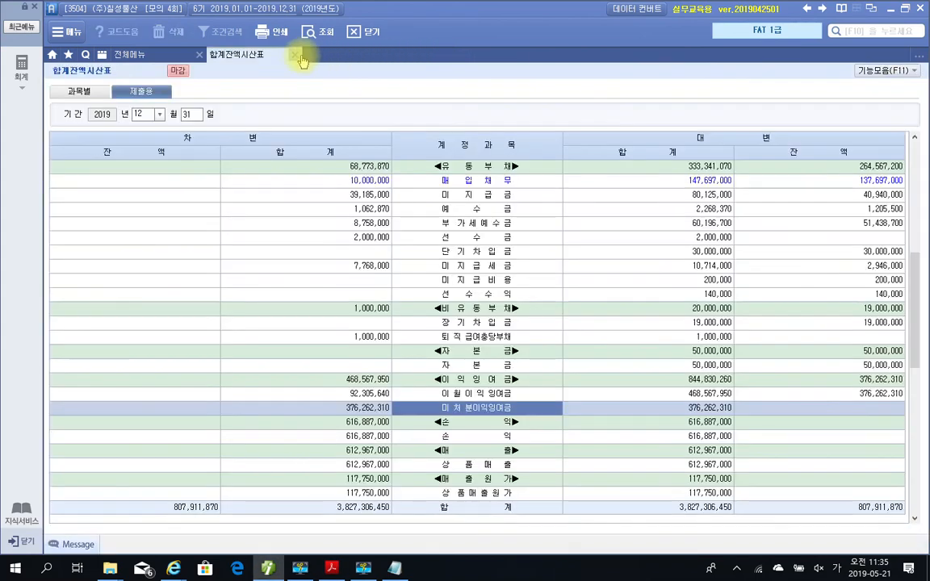
left_click(297, 56)
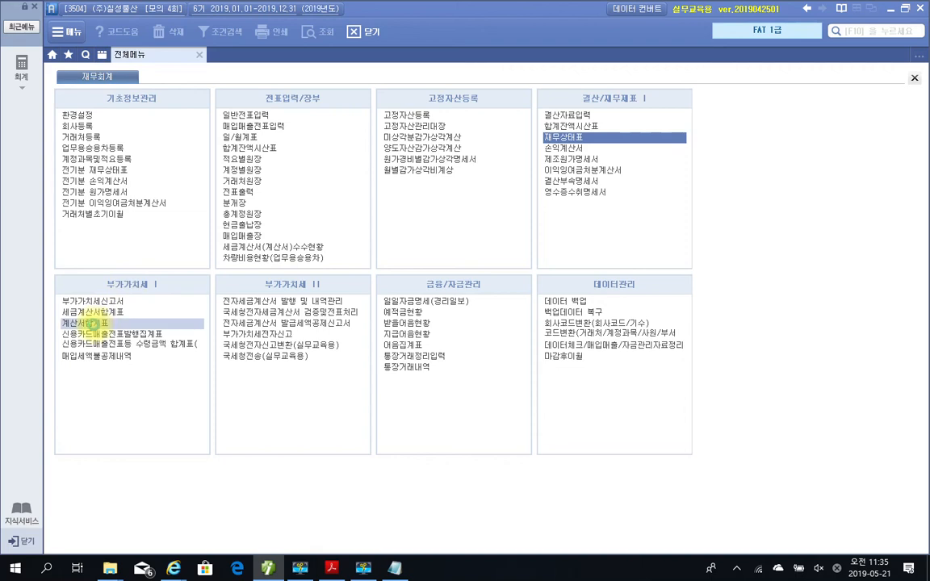
Open 계산서합계표 and query the period from 2019-01 to 2019-06.
left_click(87, 323)
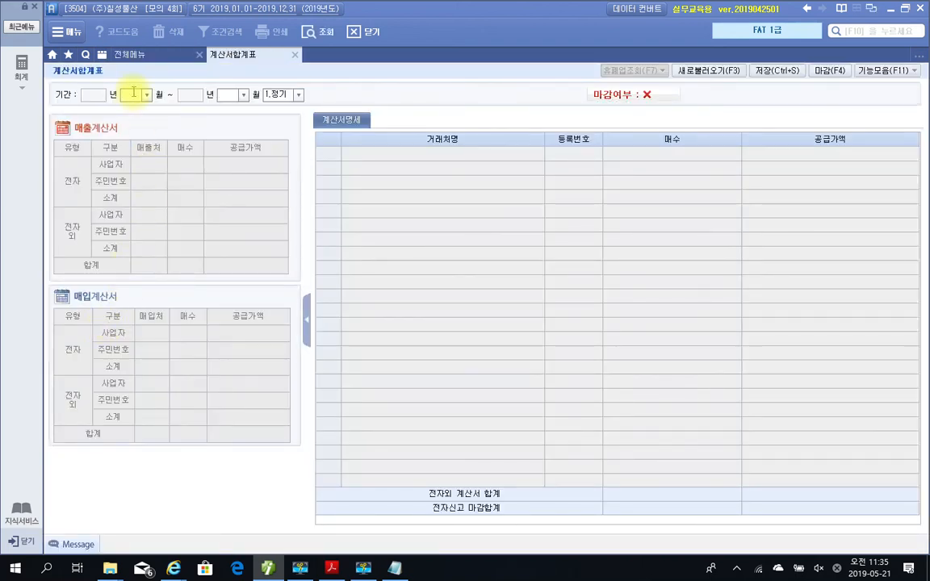
left_click(133, 92)
type("01")
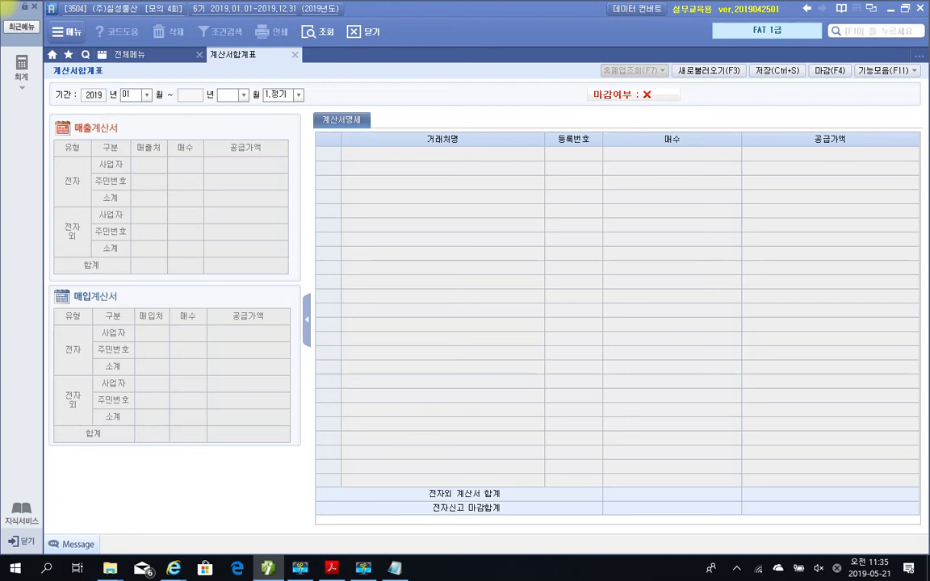
key("Return")
key("Return")
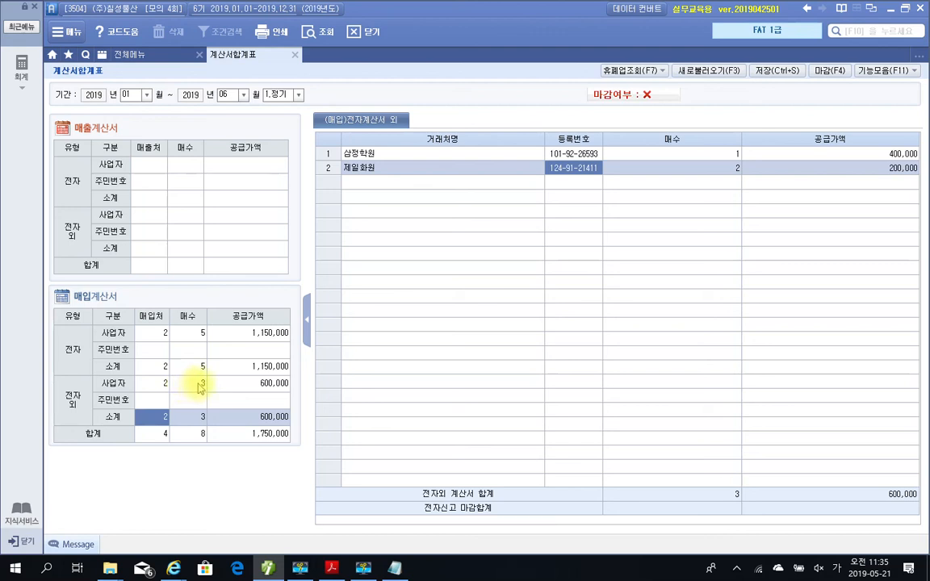
Compare the 매수 per 거래처 between the 전자 and 전자외 subtotals of 매입계산서.
left_click(167, 435)
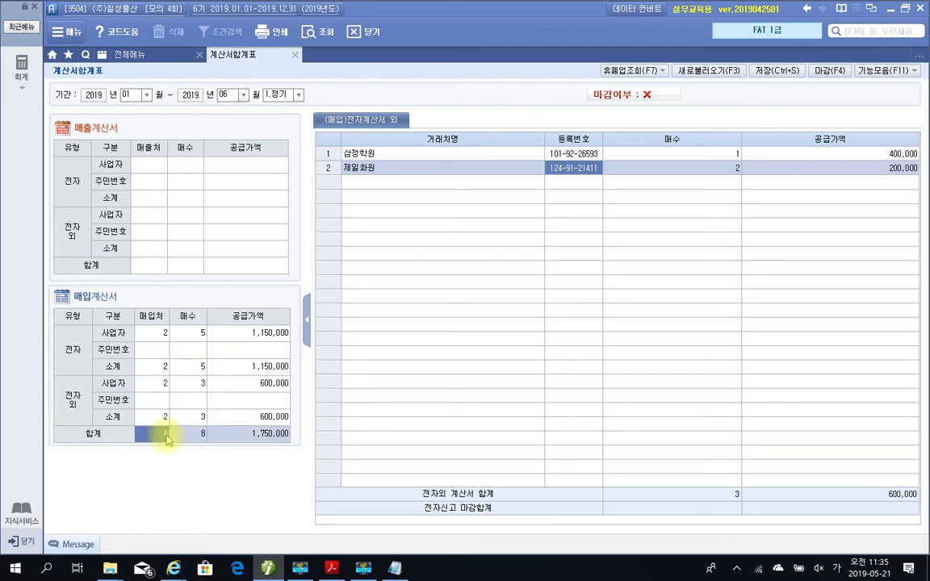
left_click(374, 171)
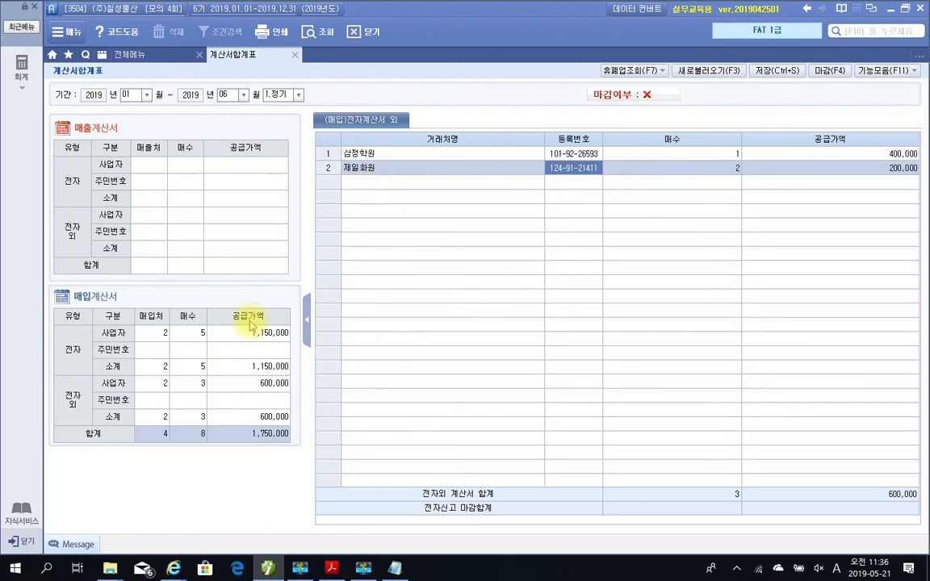
left_click(158, 370)
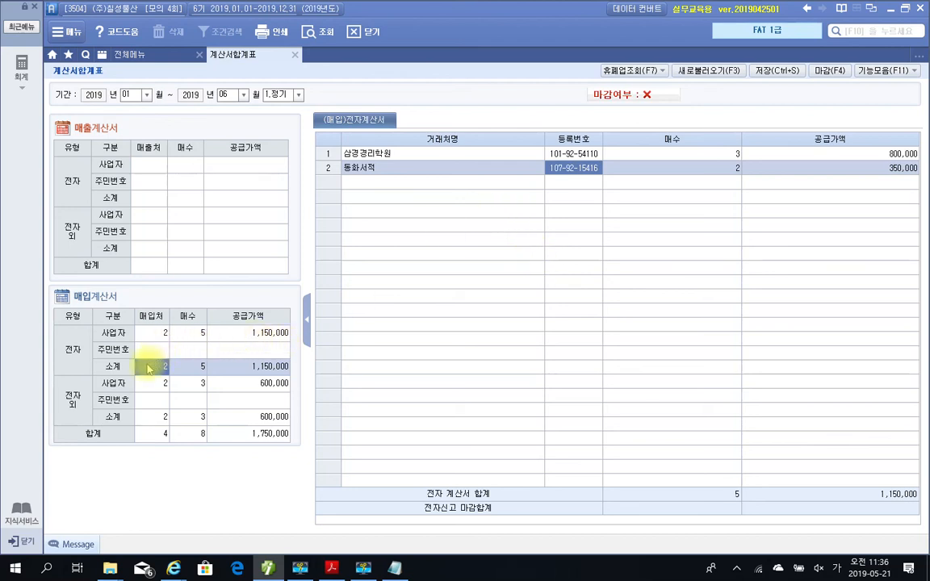
left_click(147, 417)
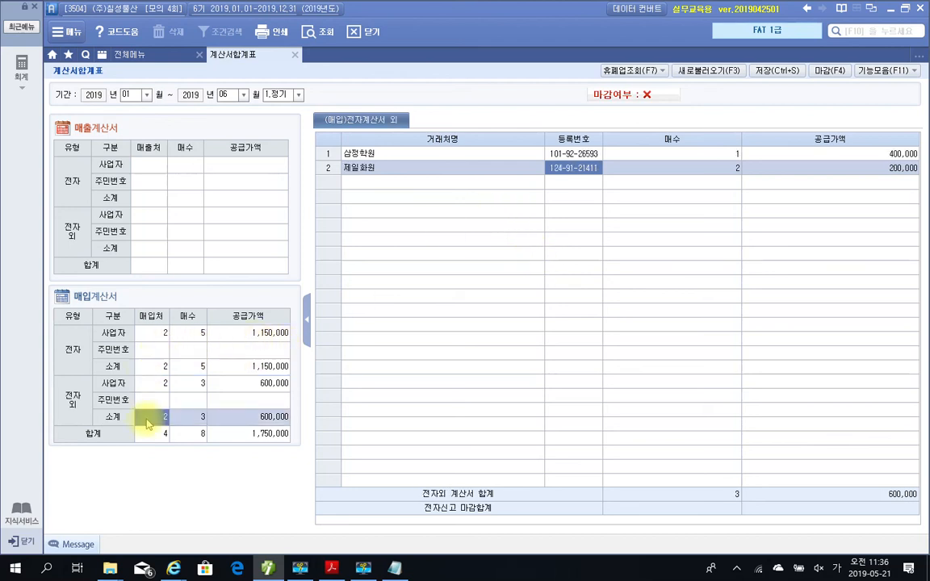
left_click(164, 367)
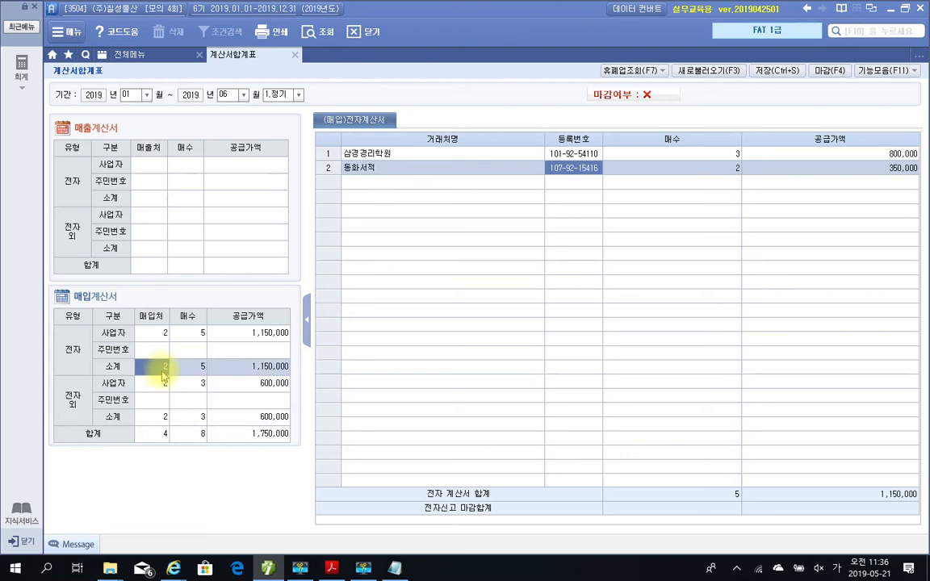
Recheck the suppliers behind the 전자외 and 전자 소계 rows of 매입계산서 to find the one with the highest 매수.
left_click(165, 417)
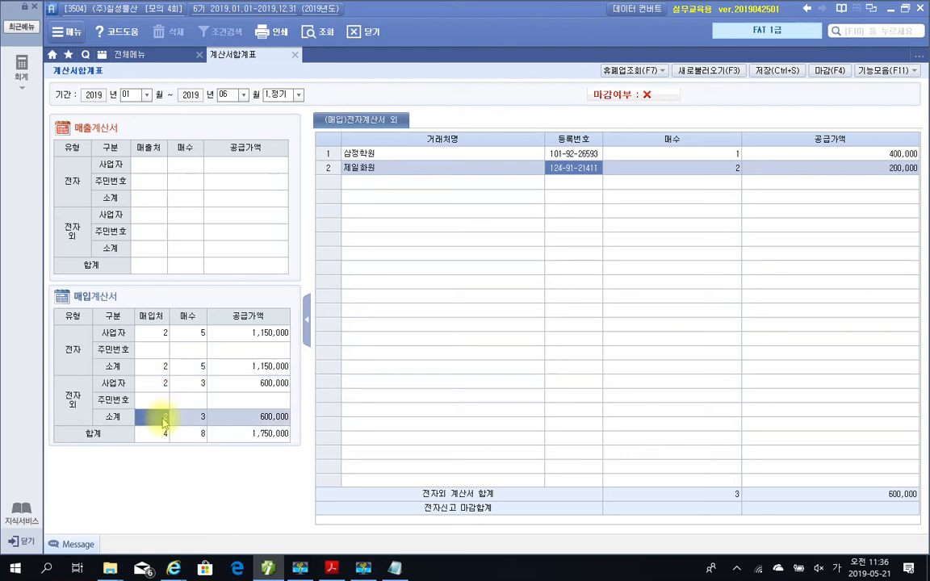
left_click(161, 367)
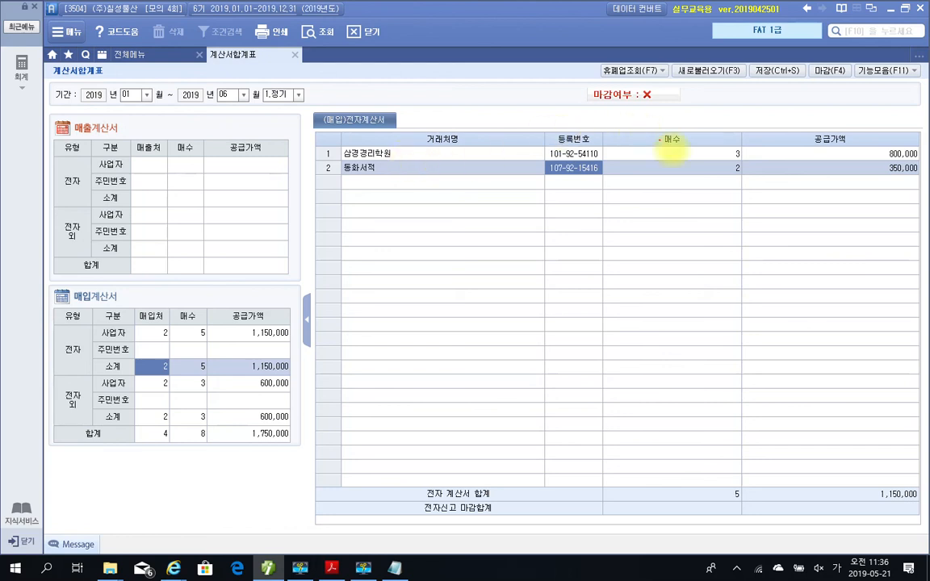
left_click_drag(99, 357, 212, 377)
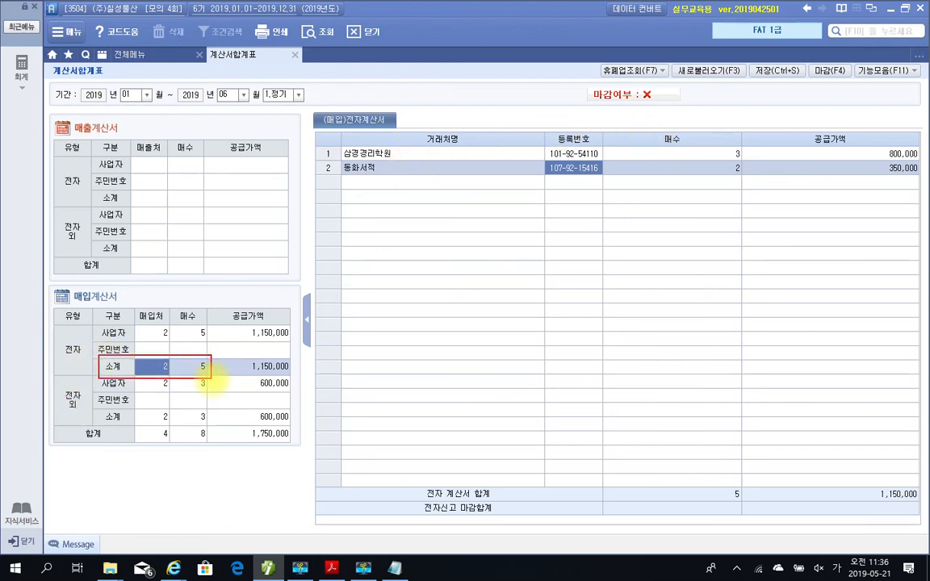
mouse_move(91, 407)
left_mouse_down()
mouse_move(212, 436)
mouse_move(221, 427)
left_mouse_up()
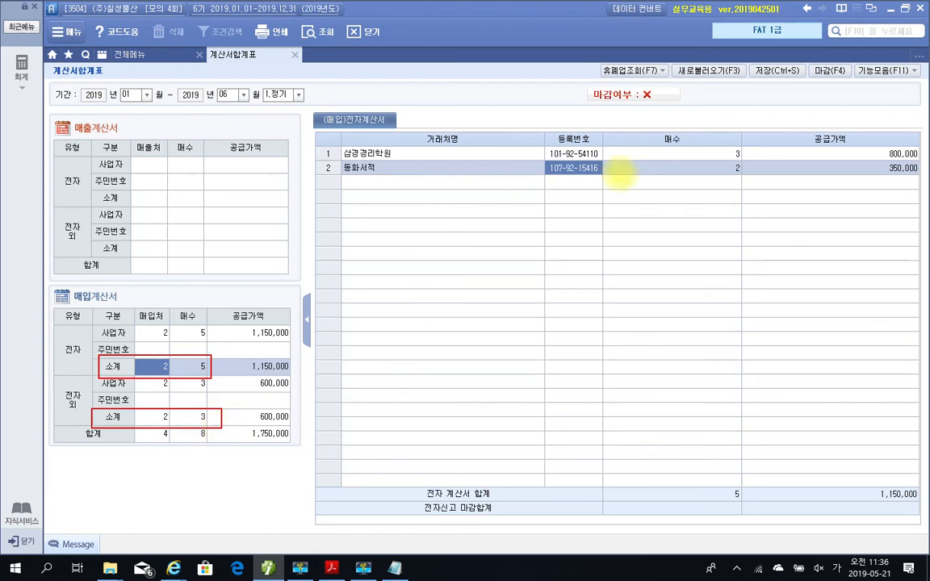
mouse_move(750, 165)
left_mouse_down()
mouse_move(712, 151)
mouse_move(754, 136)
left_mouse_up()
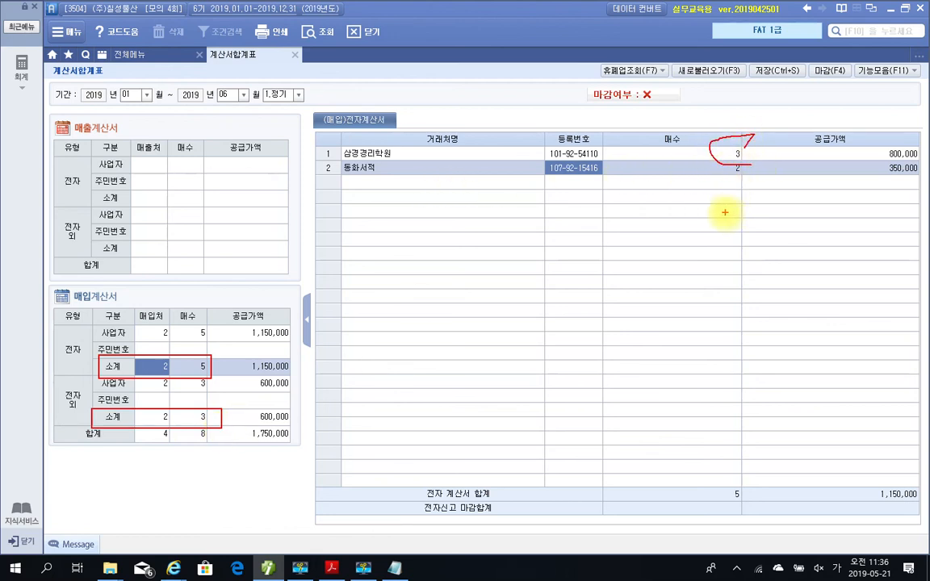
key("Escape")
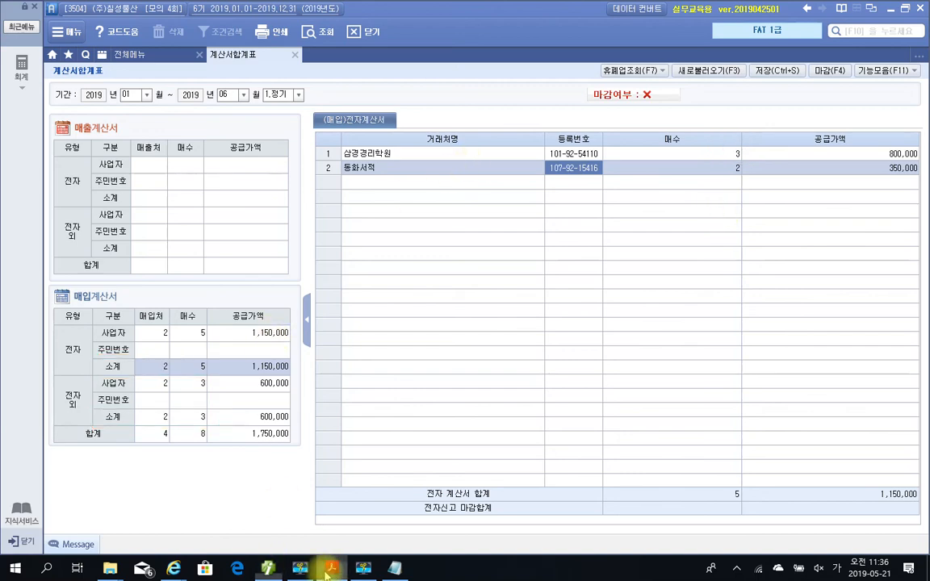
Switch to the exam PDF in Acrobat Reader and review the answer choices of question 2, 계산서합계표 조회.
left_click(335, 569)
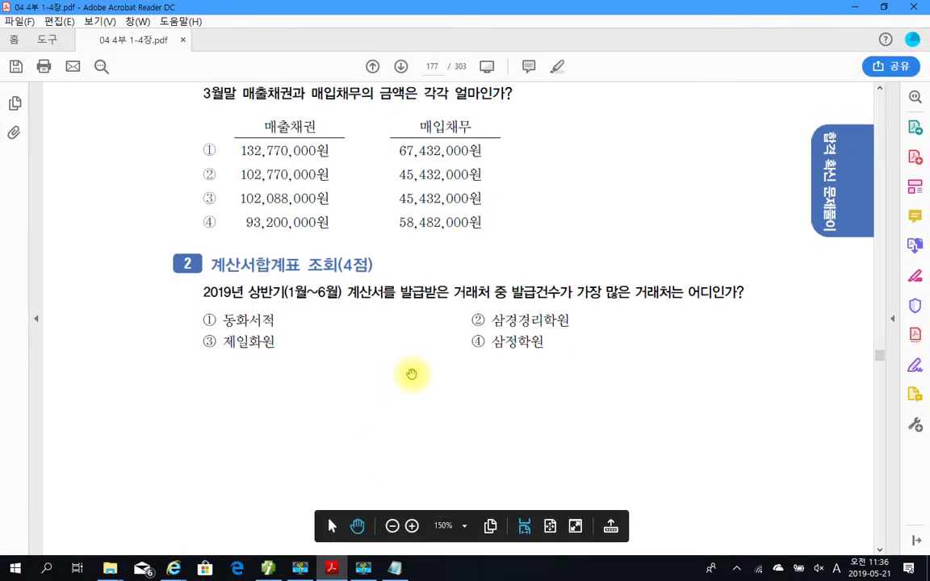
scroll(411, 374, "down", 3)
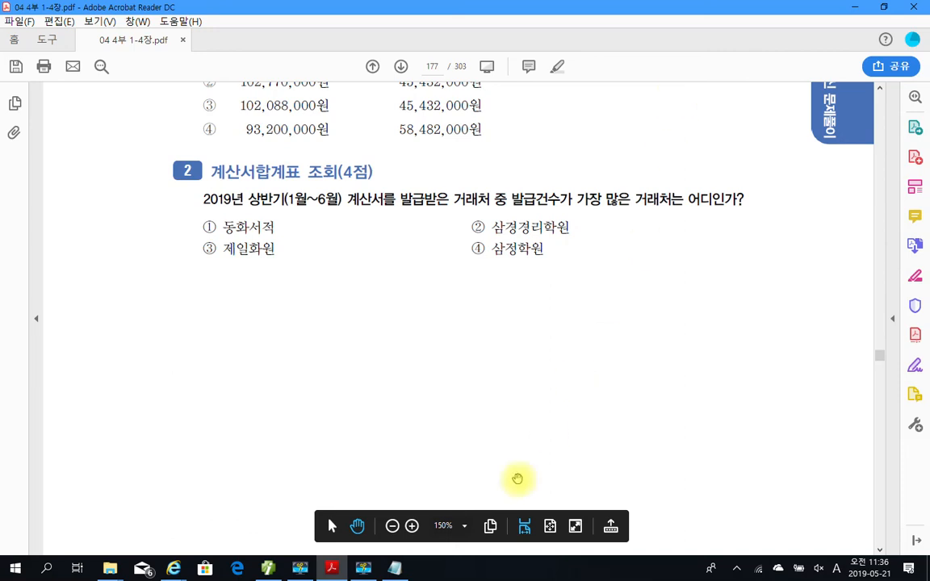
left_click(362, 568)
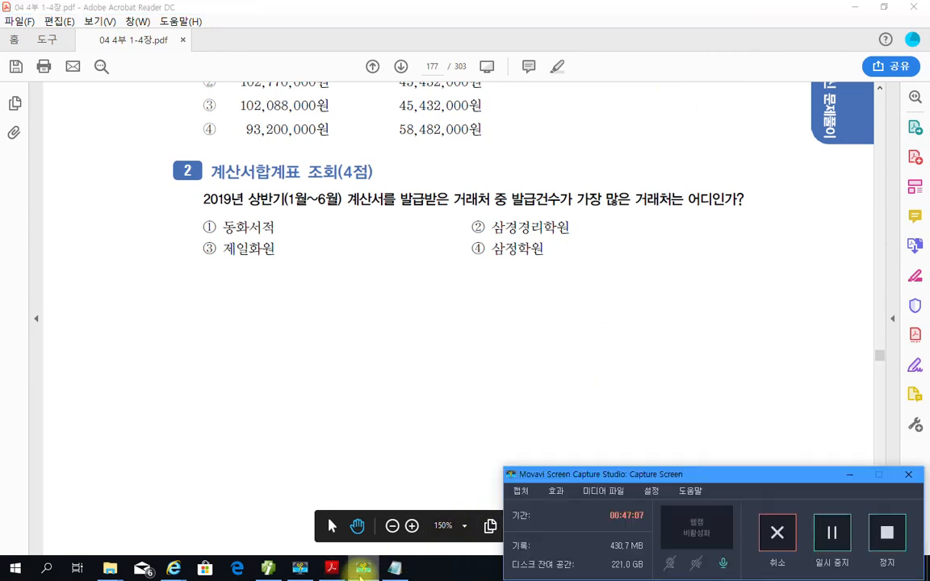